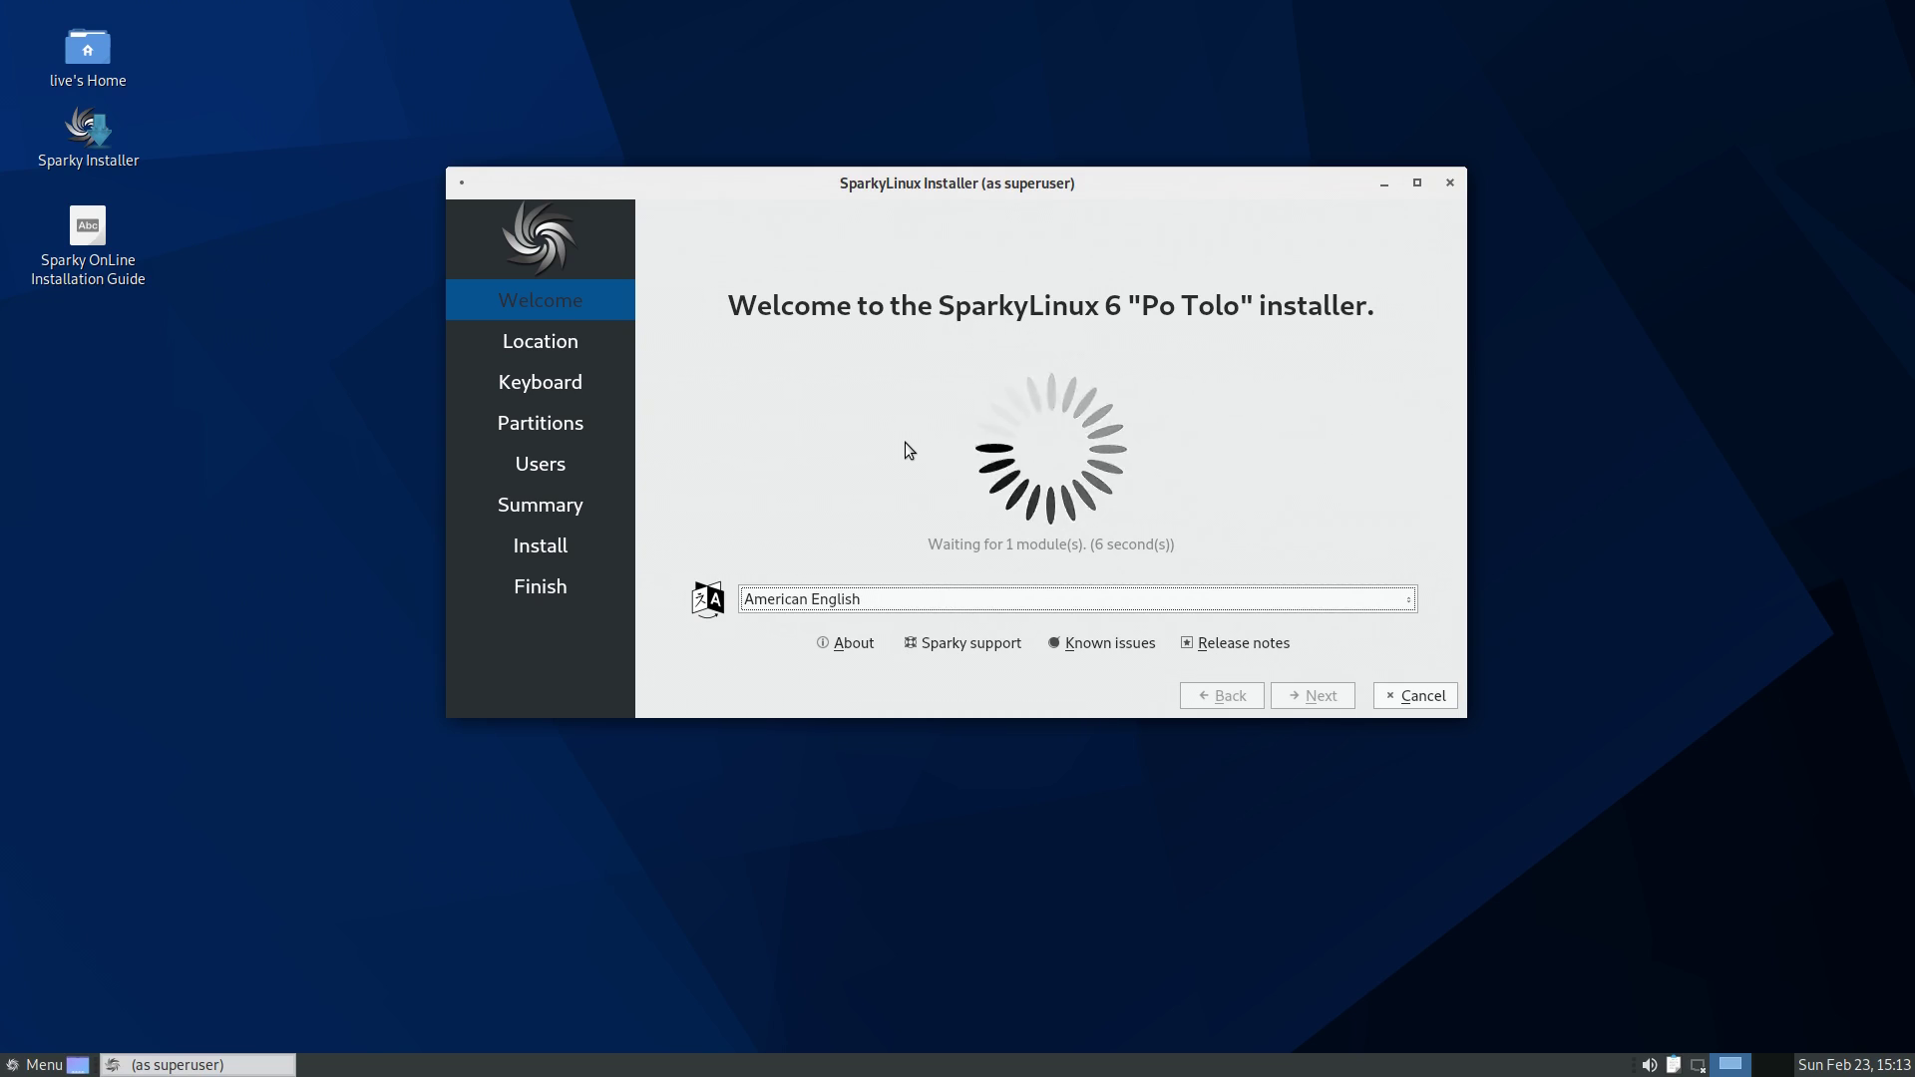
# - Set the Los Angeles timezone, keep the US keyboard, and choose Erase disk for the SSD
pyautogui.click(1300, 697)
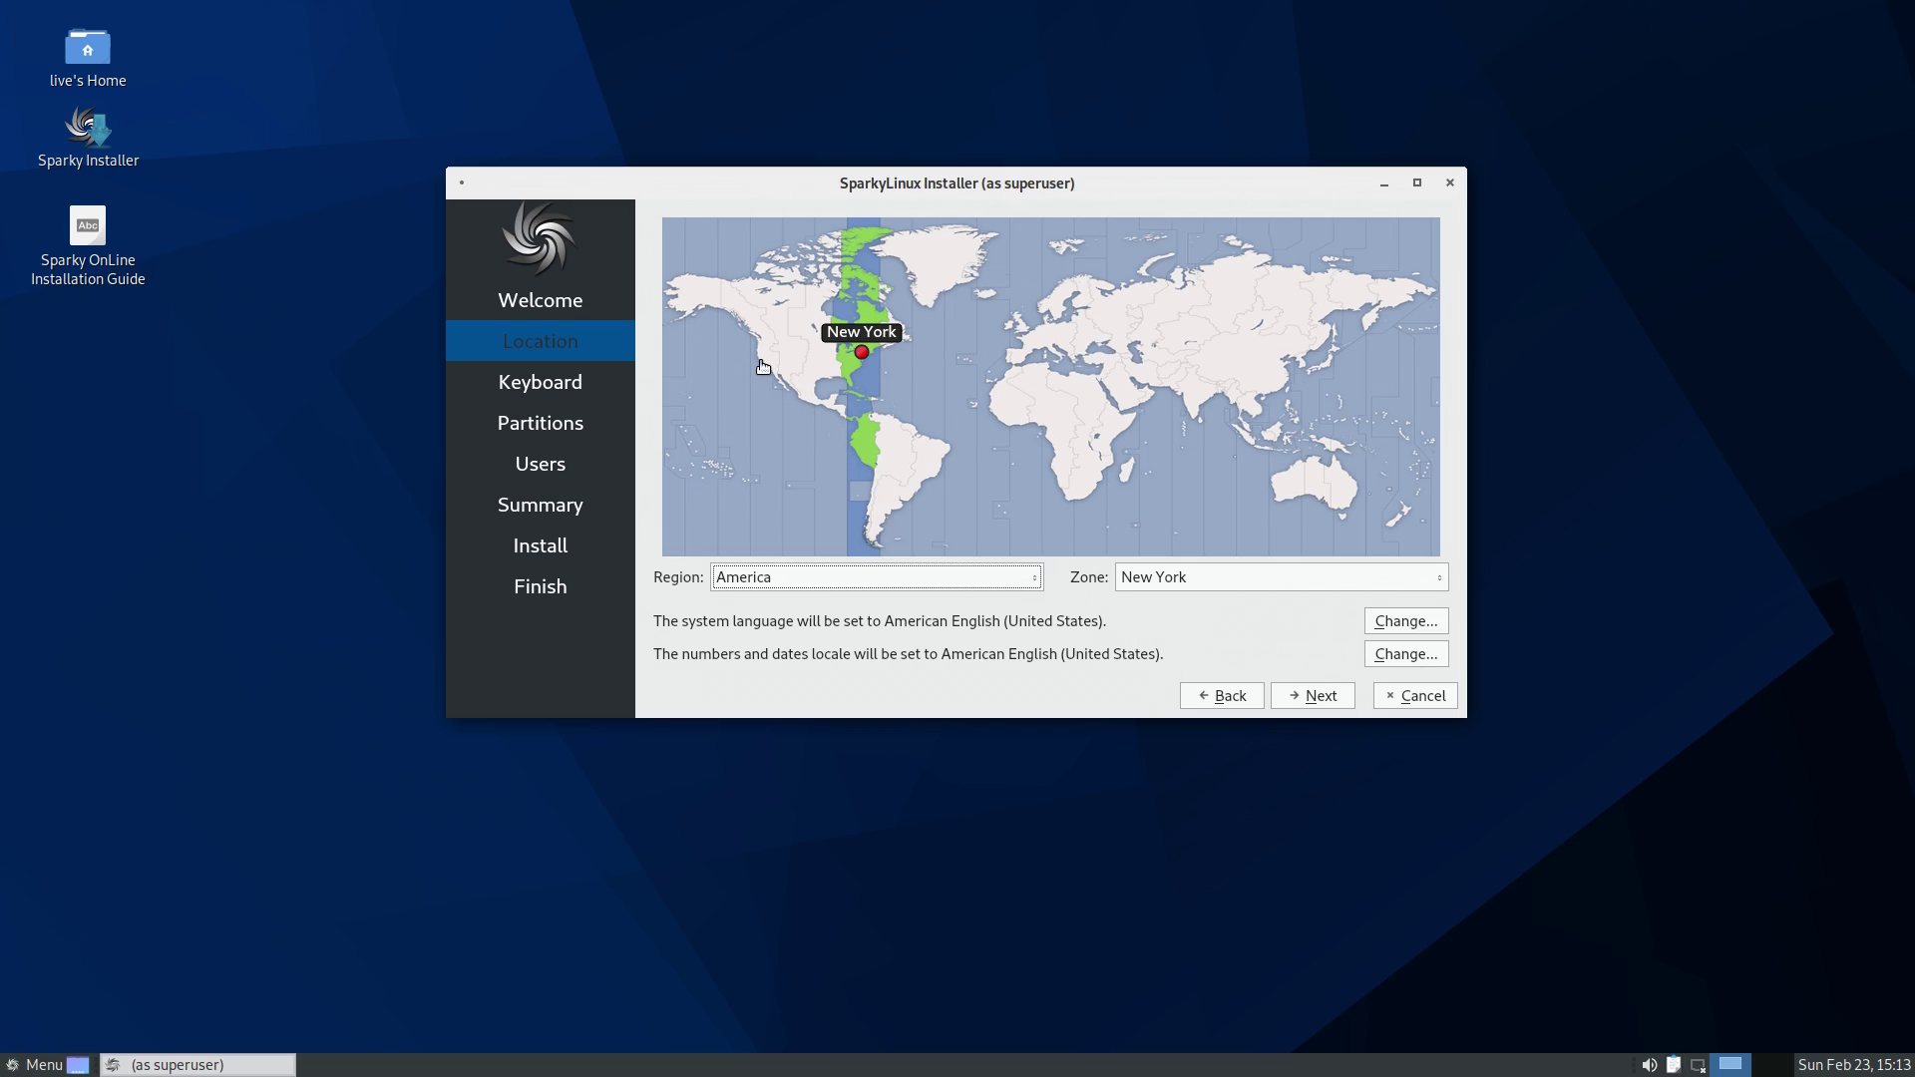
pyautogui.click(763, 367)
pyautogui.click(1308, 696)
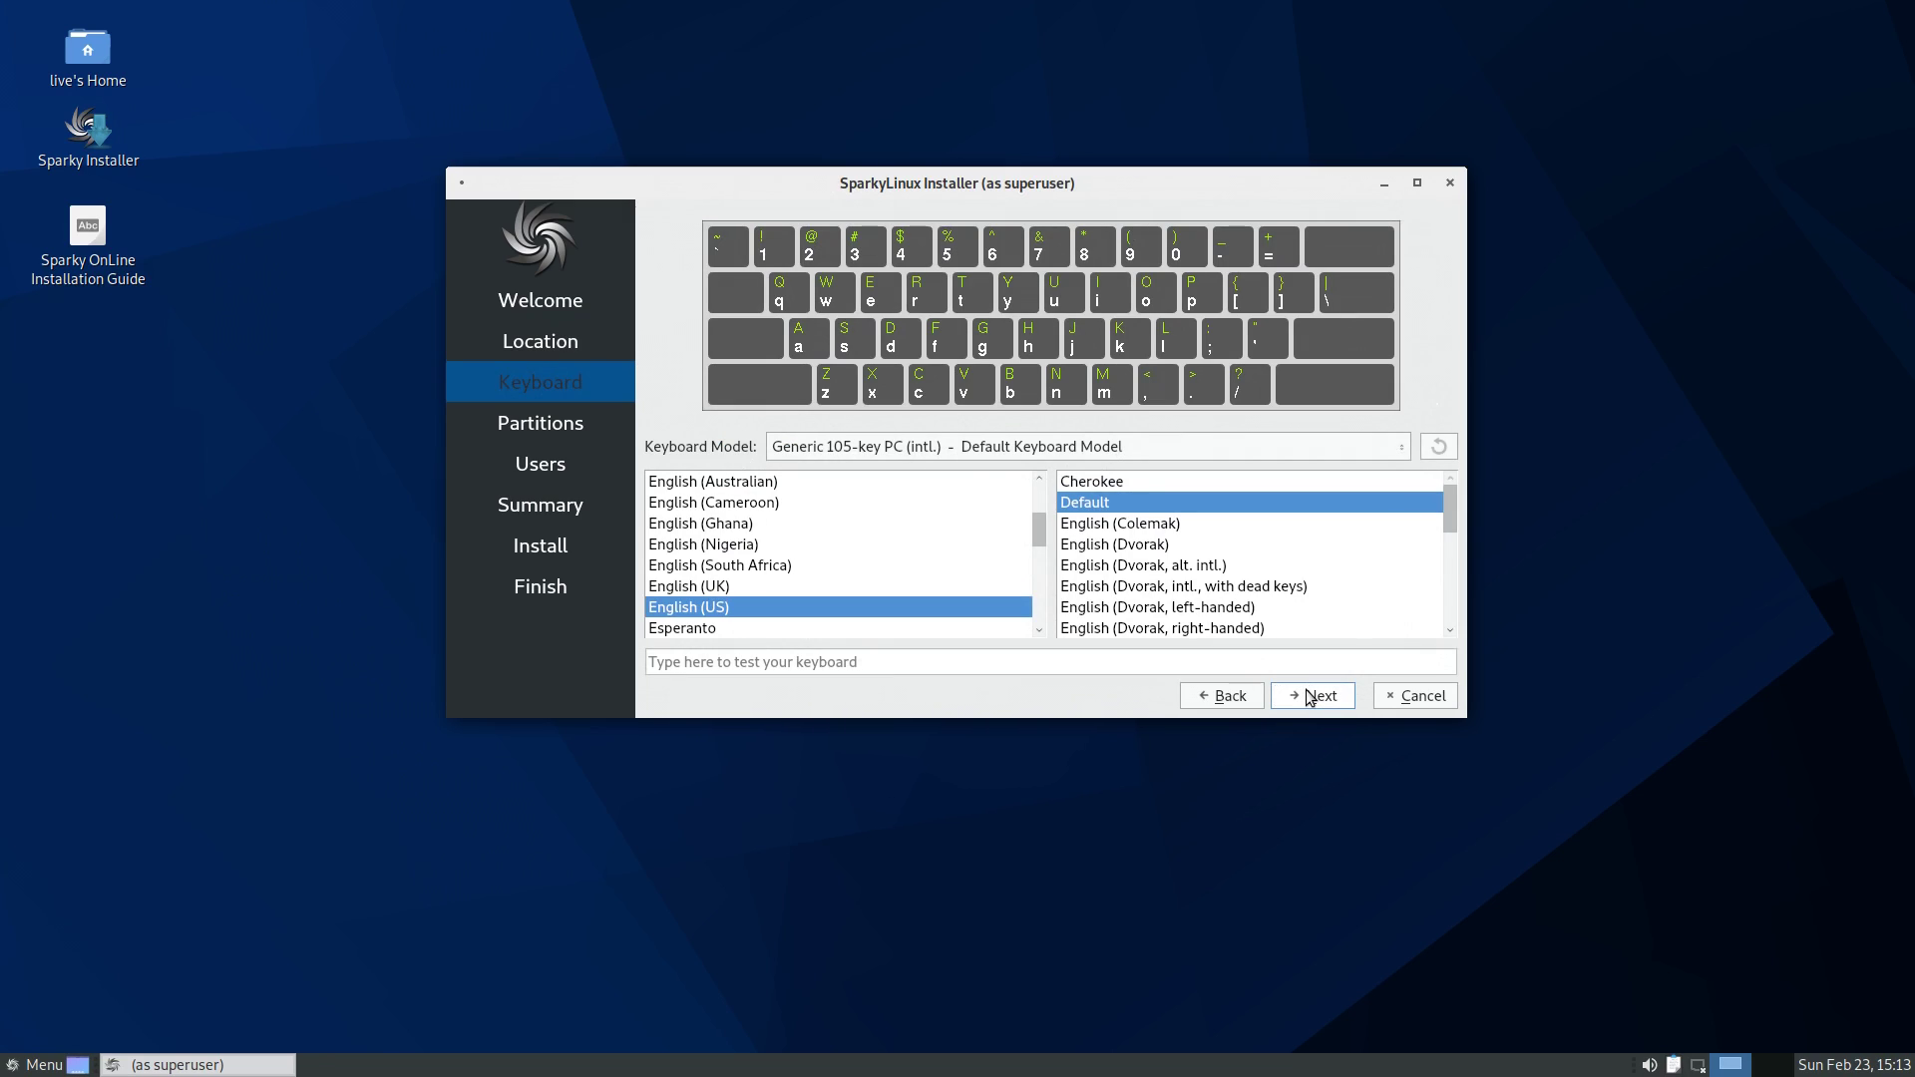
pyautogui.click(1308, 696)
pyautogui.click(886, 278)
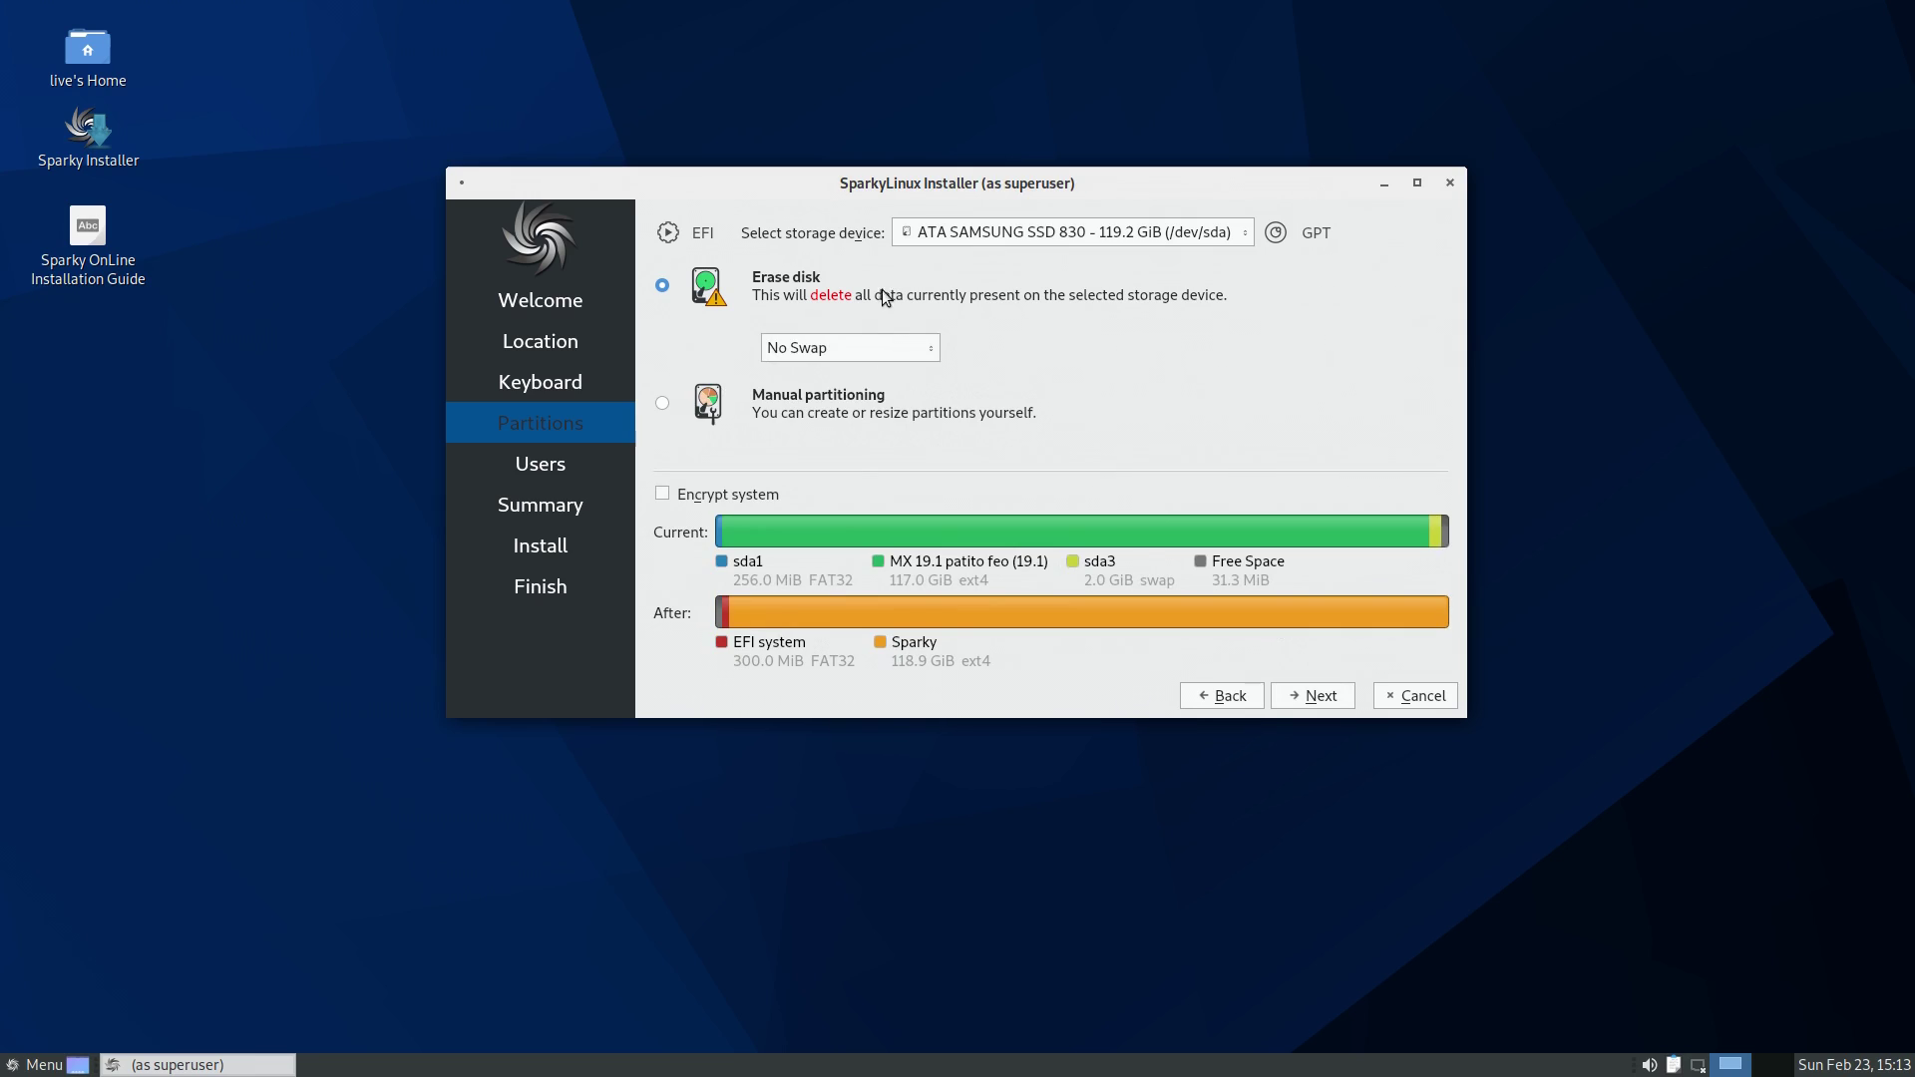
pyautogui.click(1336, 700)
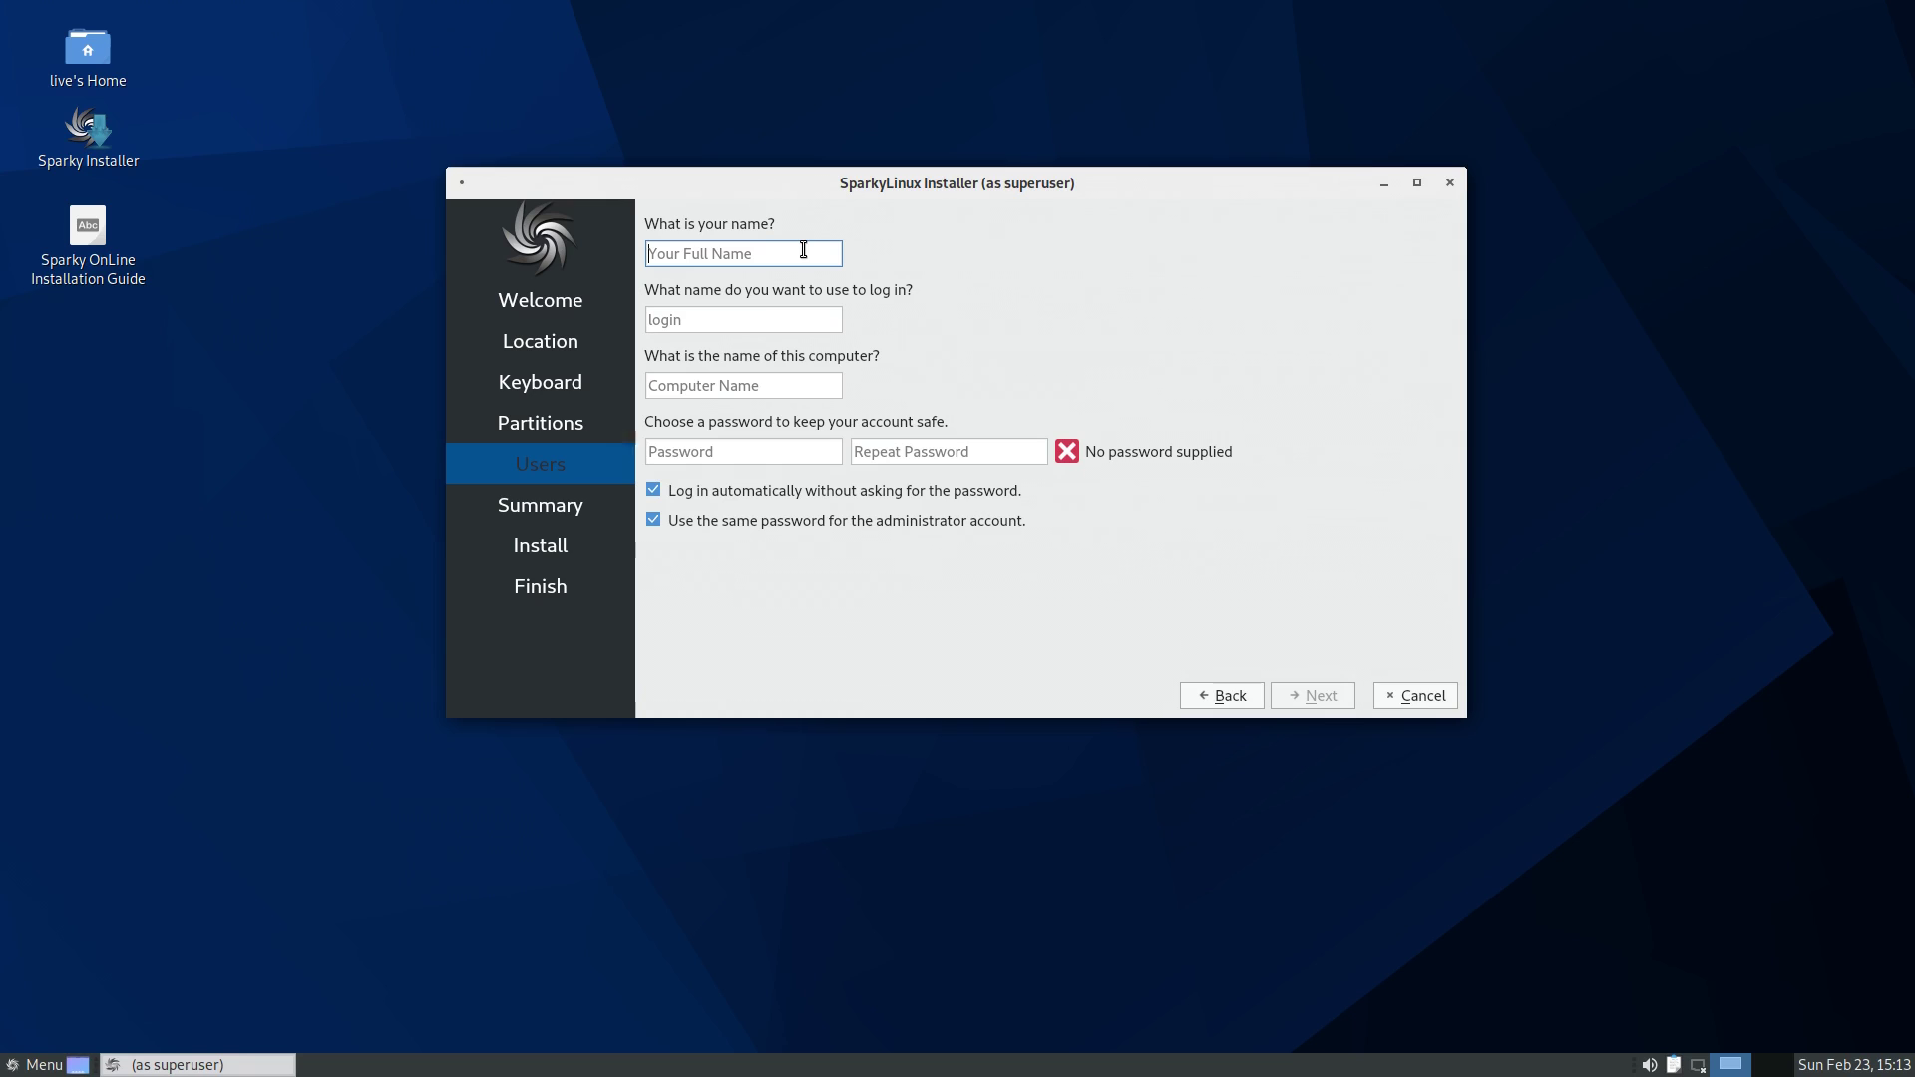
# - Enter the user's name, login and a password in the account fields
pyautogui.write('egee')
pyautogui.press('Tab')
pyautogui.press('Tab')
pyautogui.press('Tab')
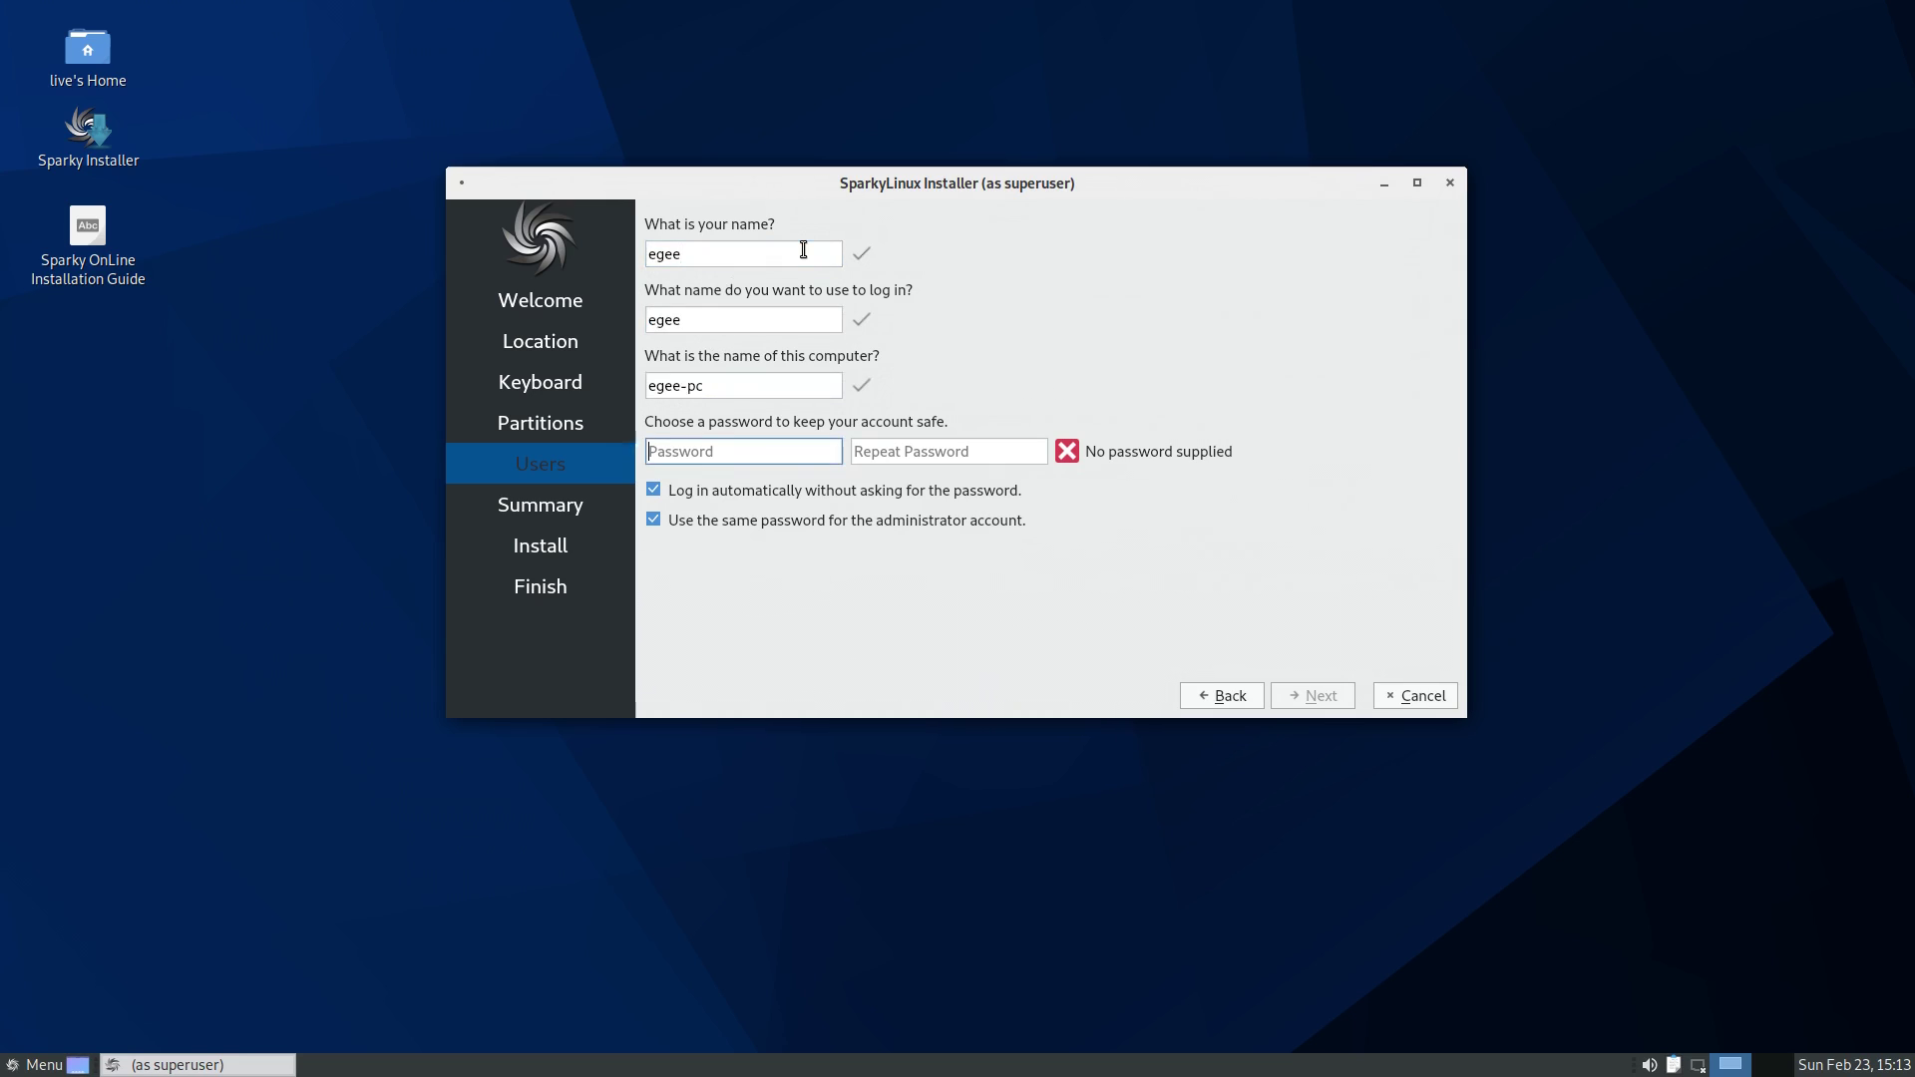
pyautogui.write('123456')
pyautogui.press('Tab')
pyautogui.write('123456')
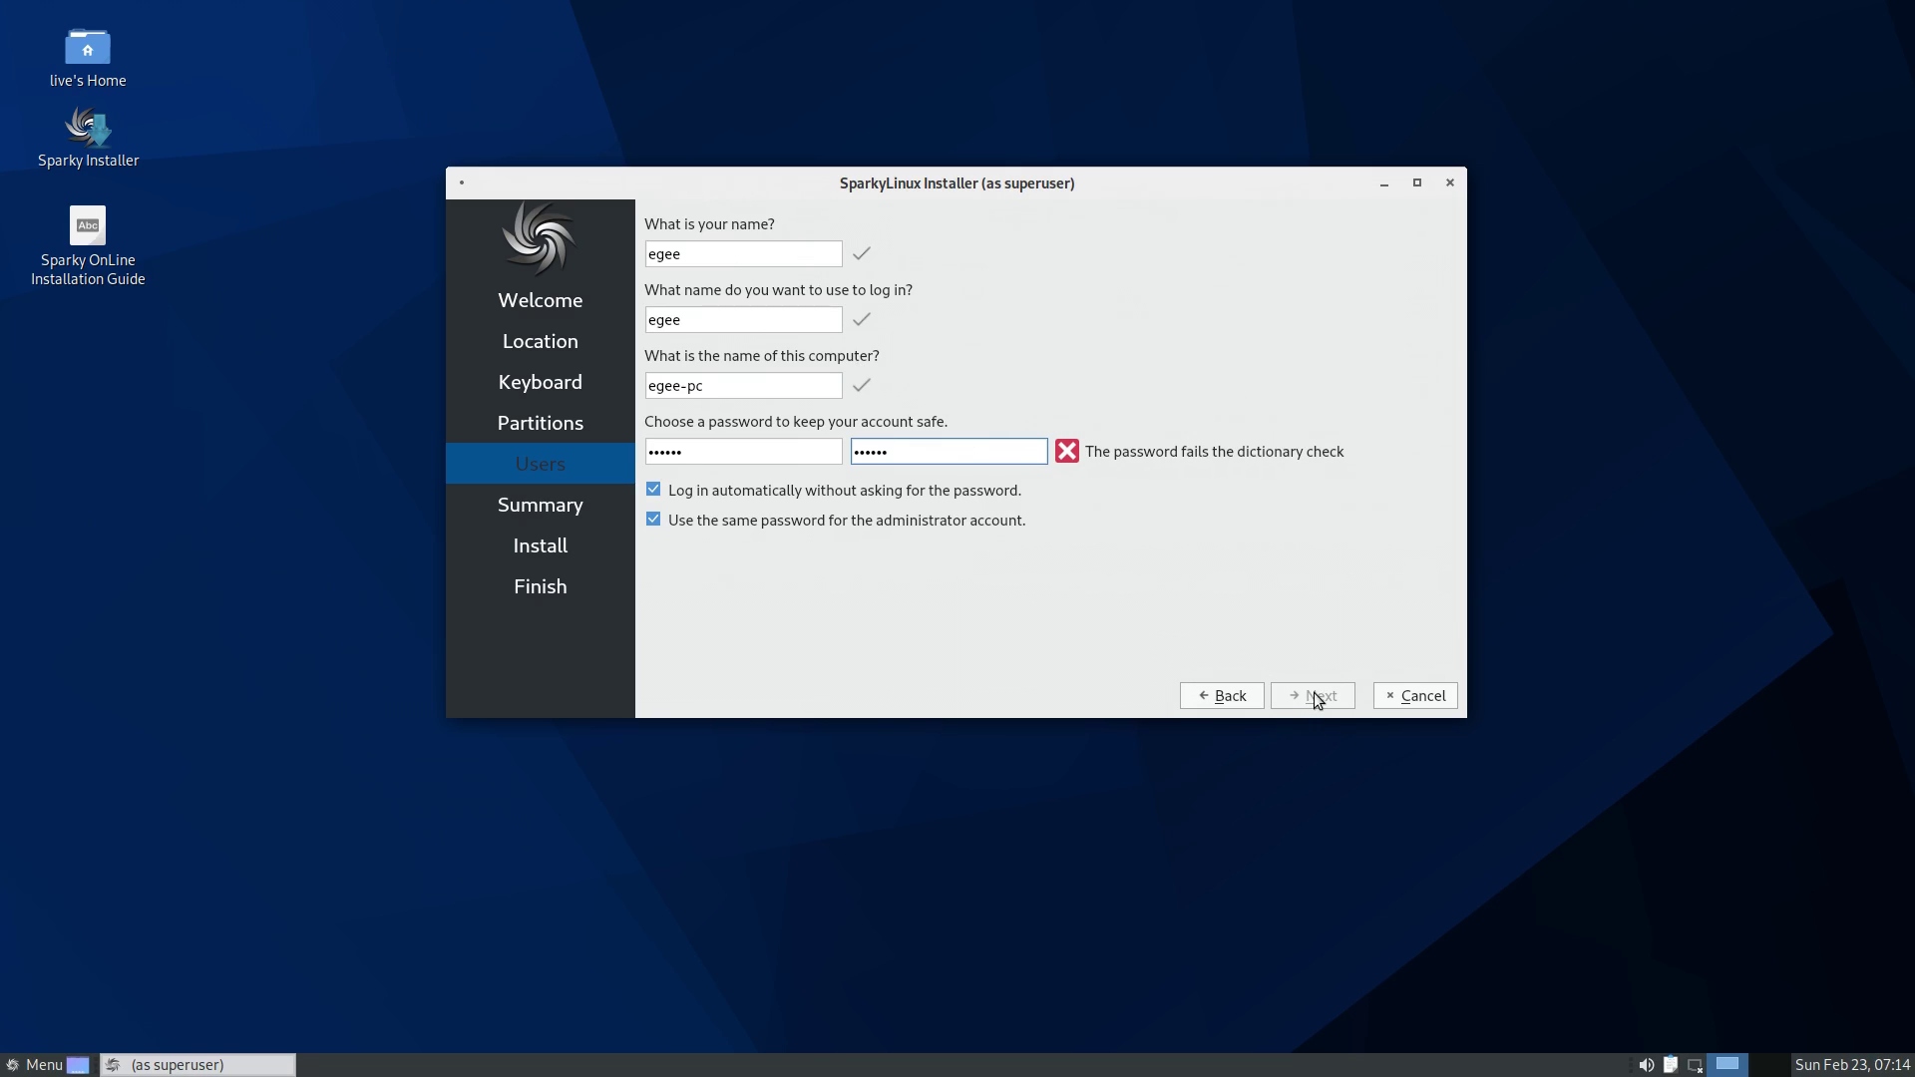
# - Retype the password and its confirmation so they match, then start installing Sparky
pyautogui.click(699, 461)
pyautogui.doubleClick(677, 462)
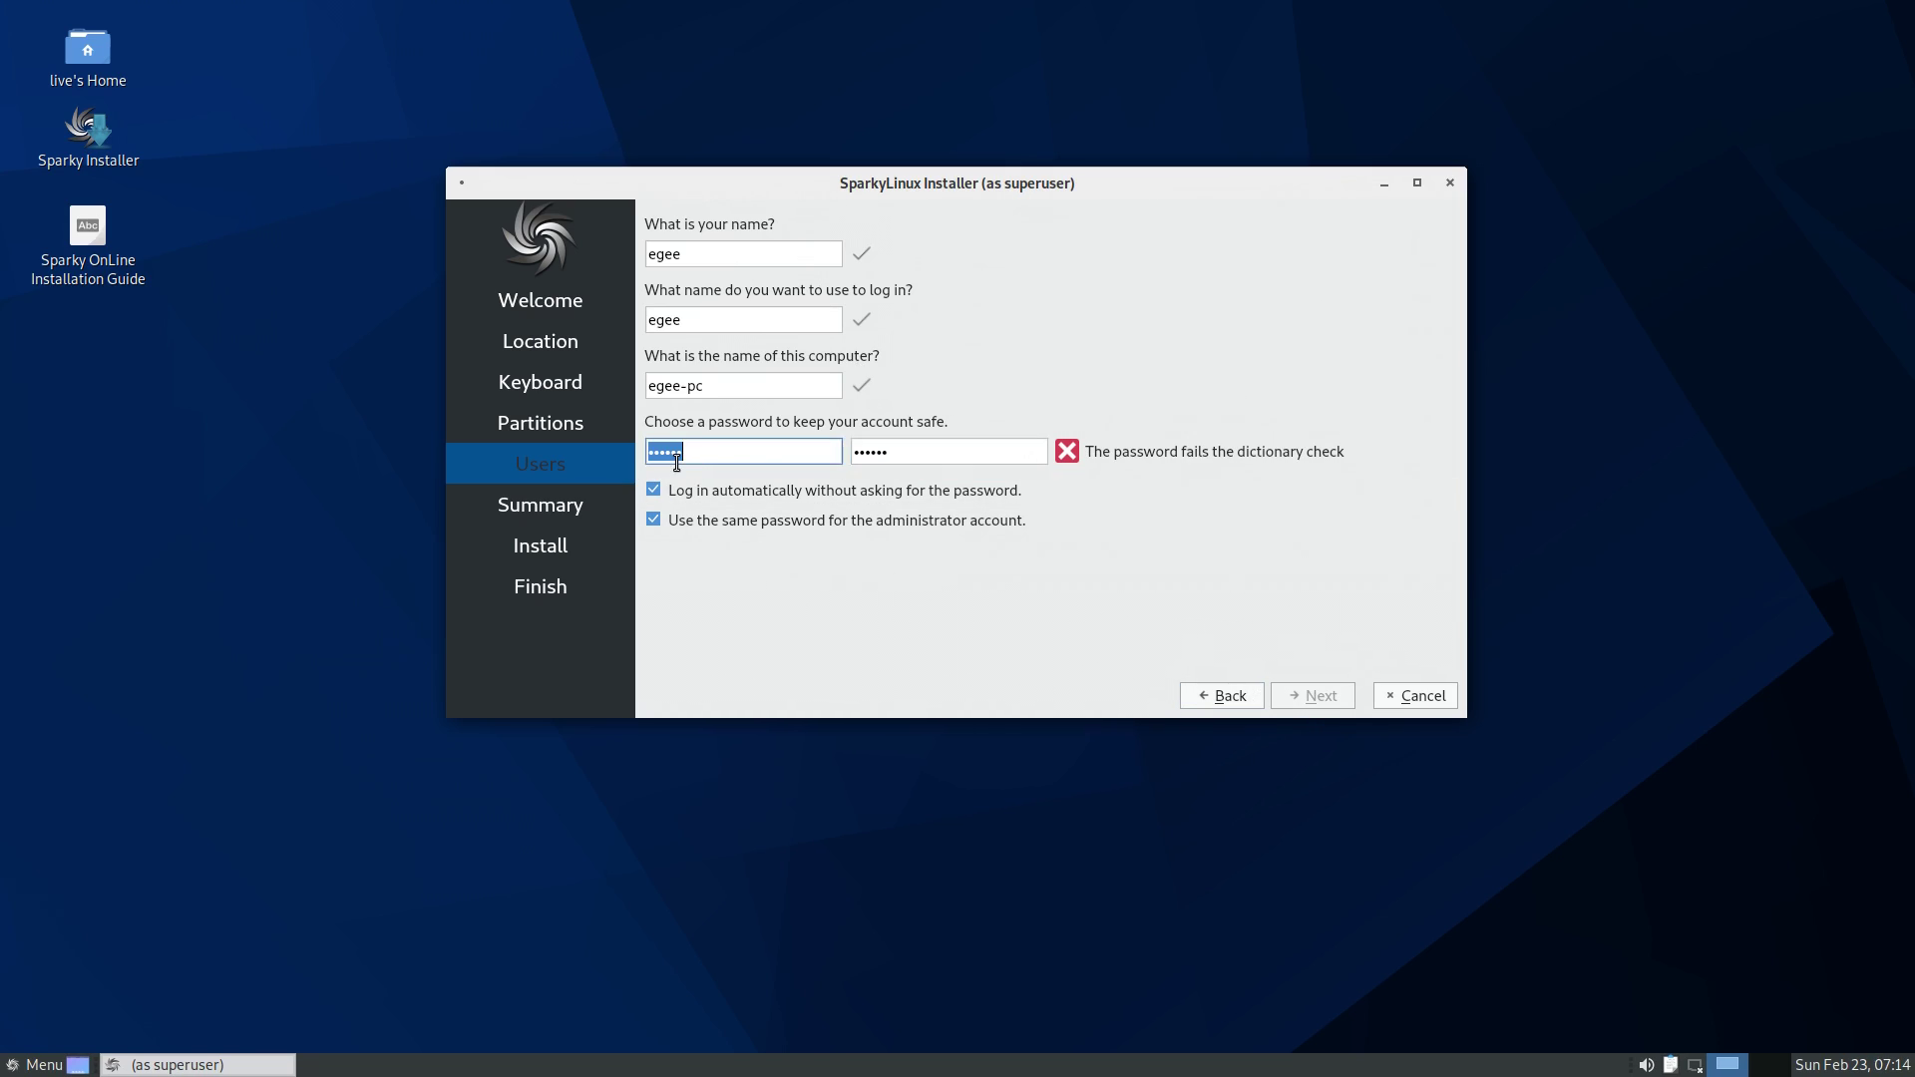
pyautogui.write('1')
pyautogui.press('Tab')
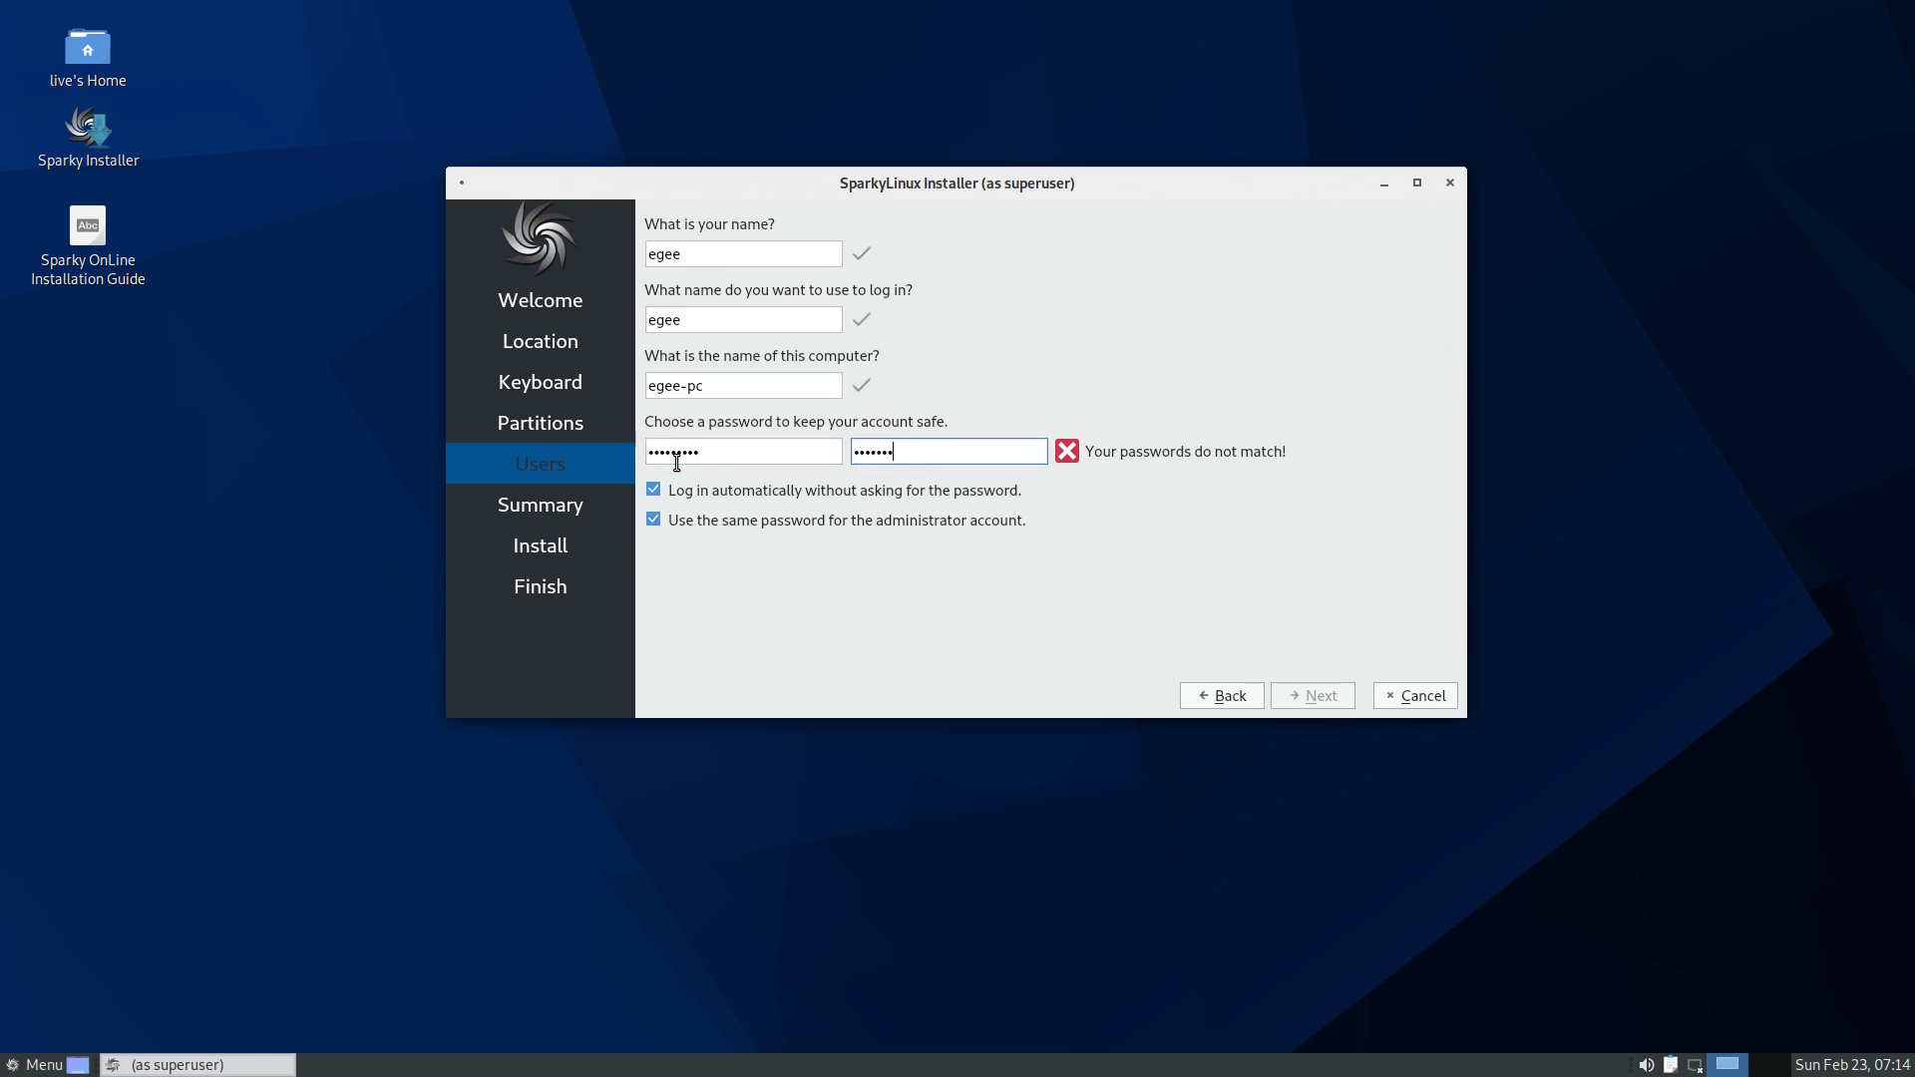
pyautogui.write('9')
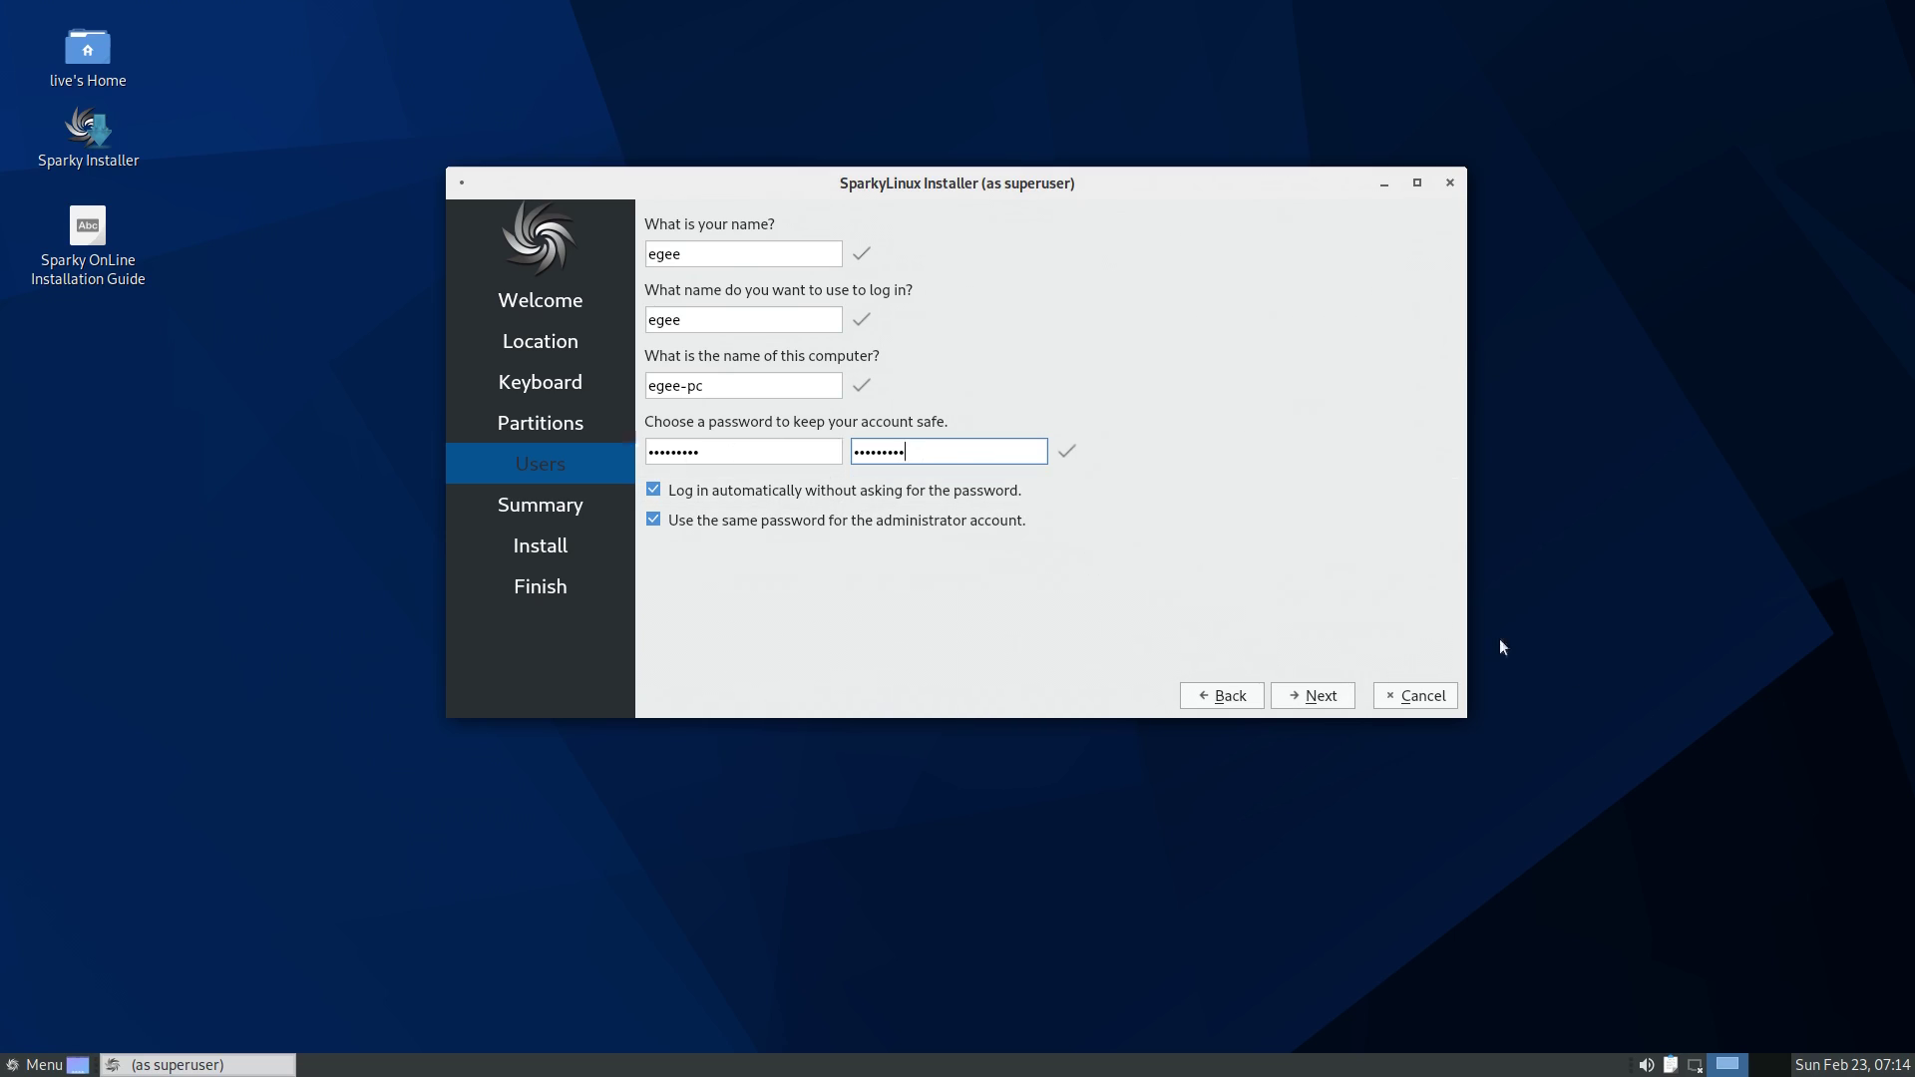
pyautogui.click(1306, 695)
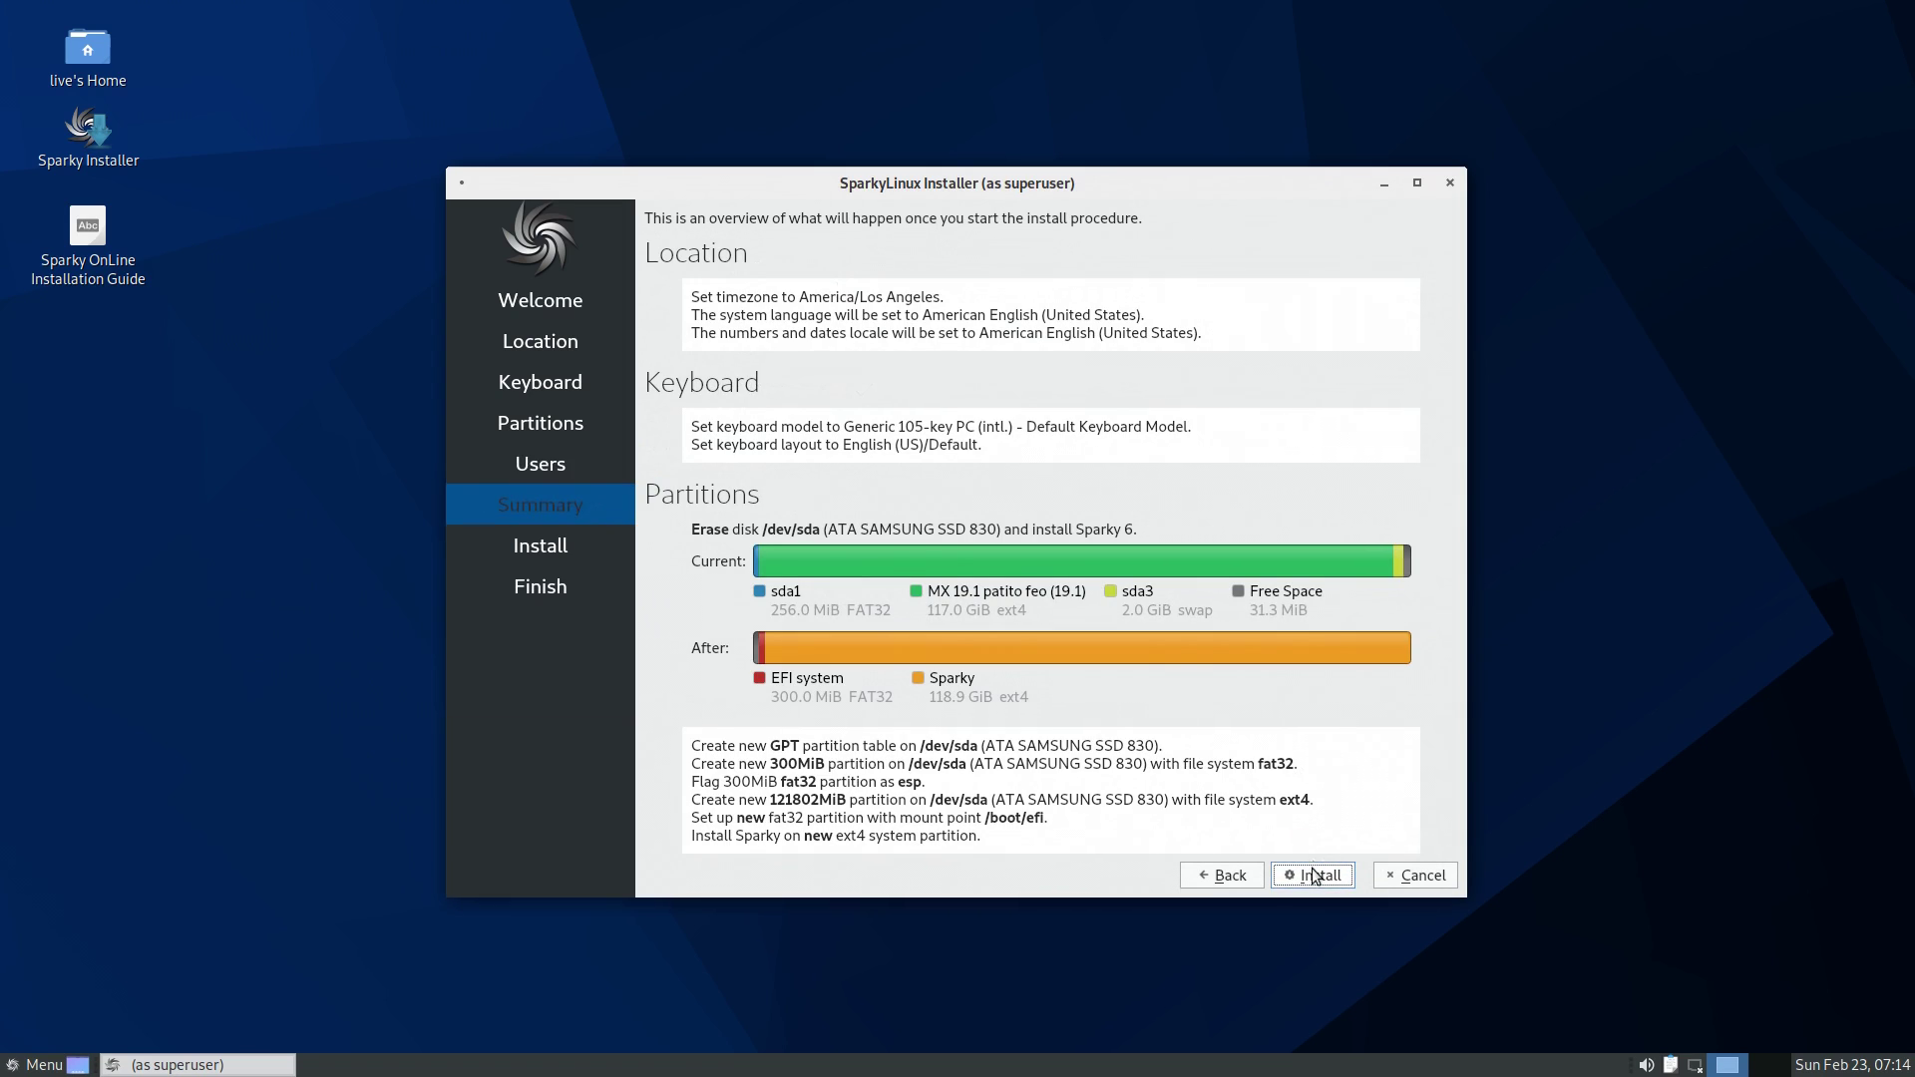
pyautogui.click(1314, 876)
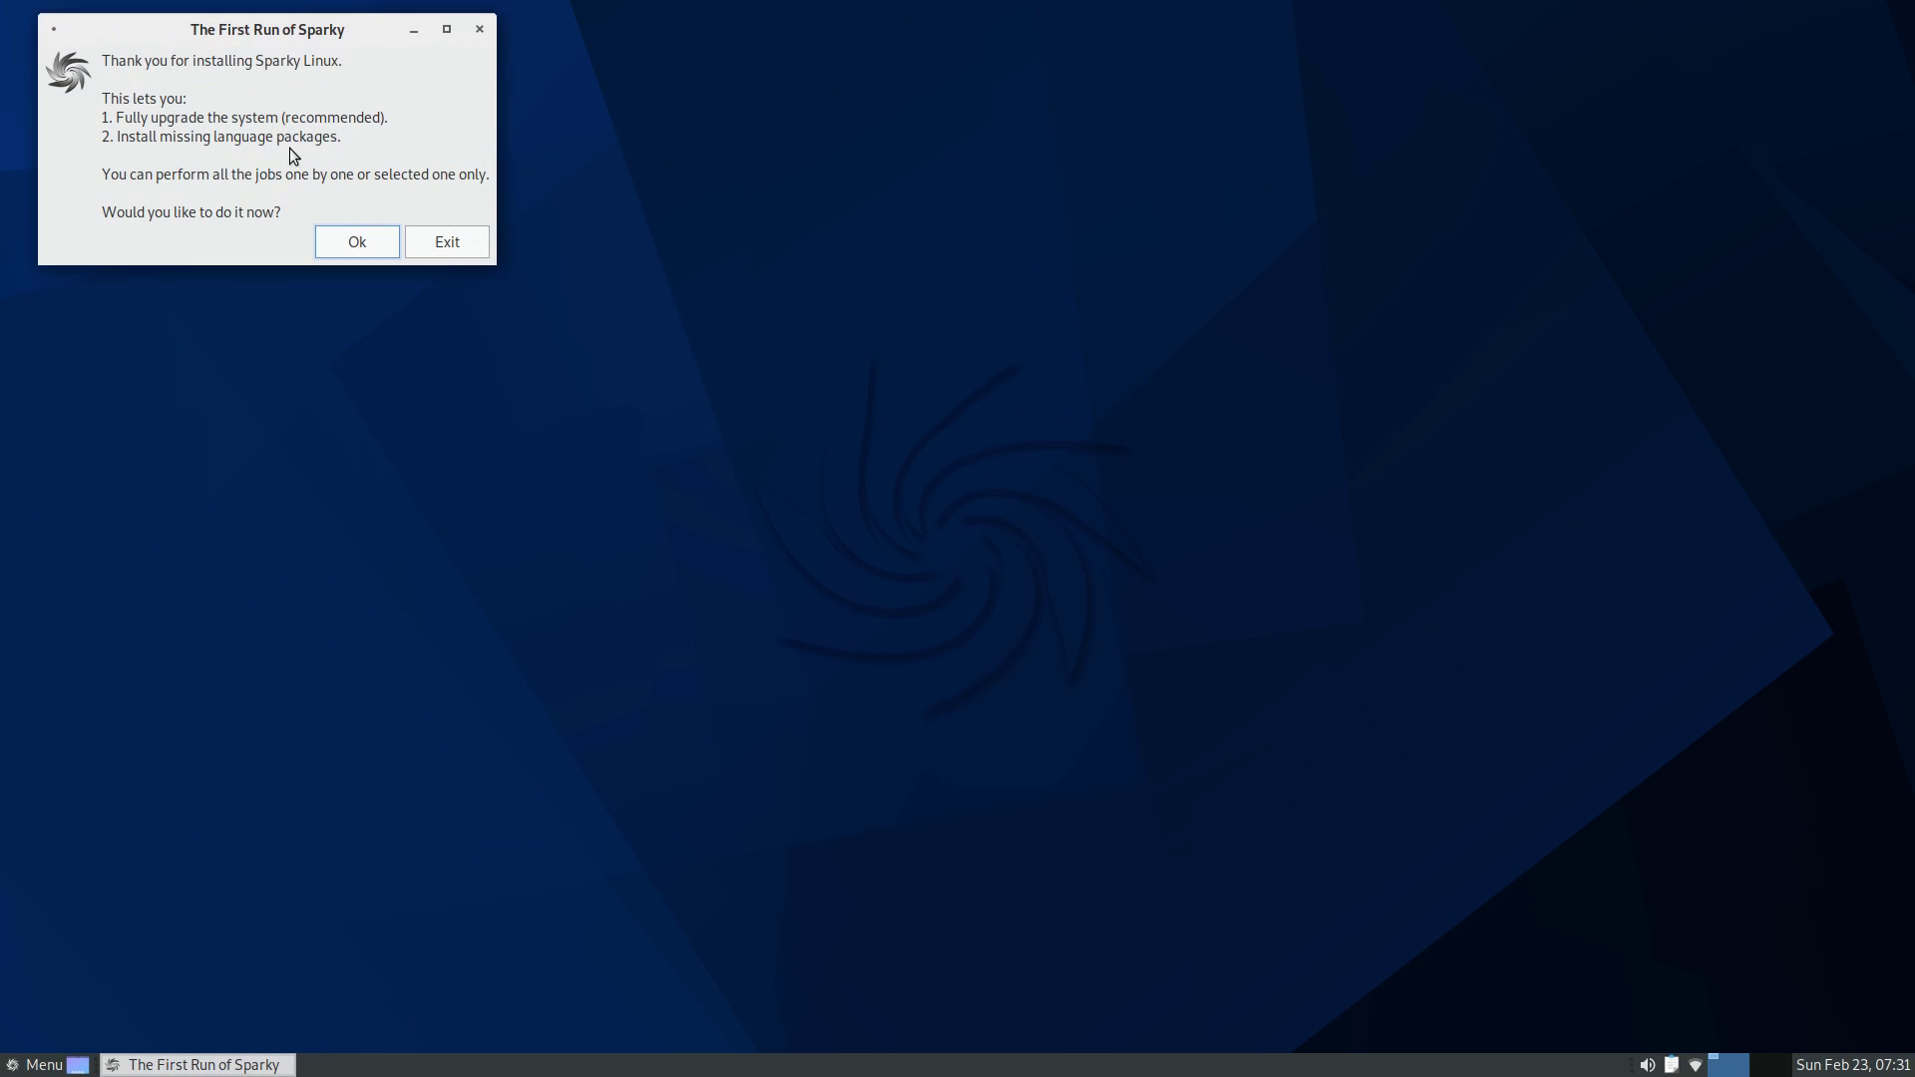
# - Accept the first-run jobs, authenticate with the admin password, and choose Upgrade
pyautogui.click(367, 248)
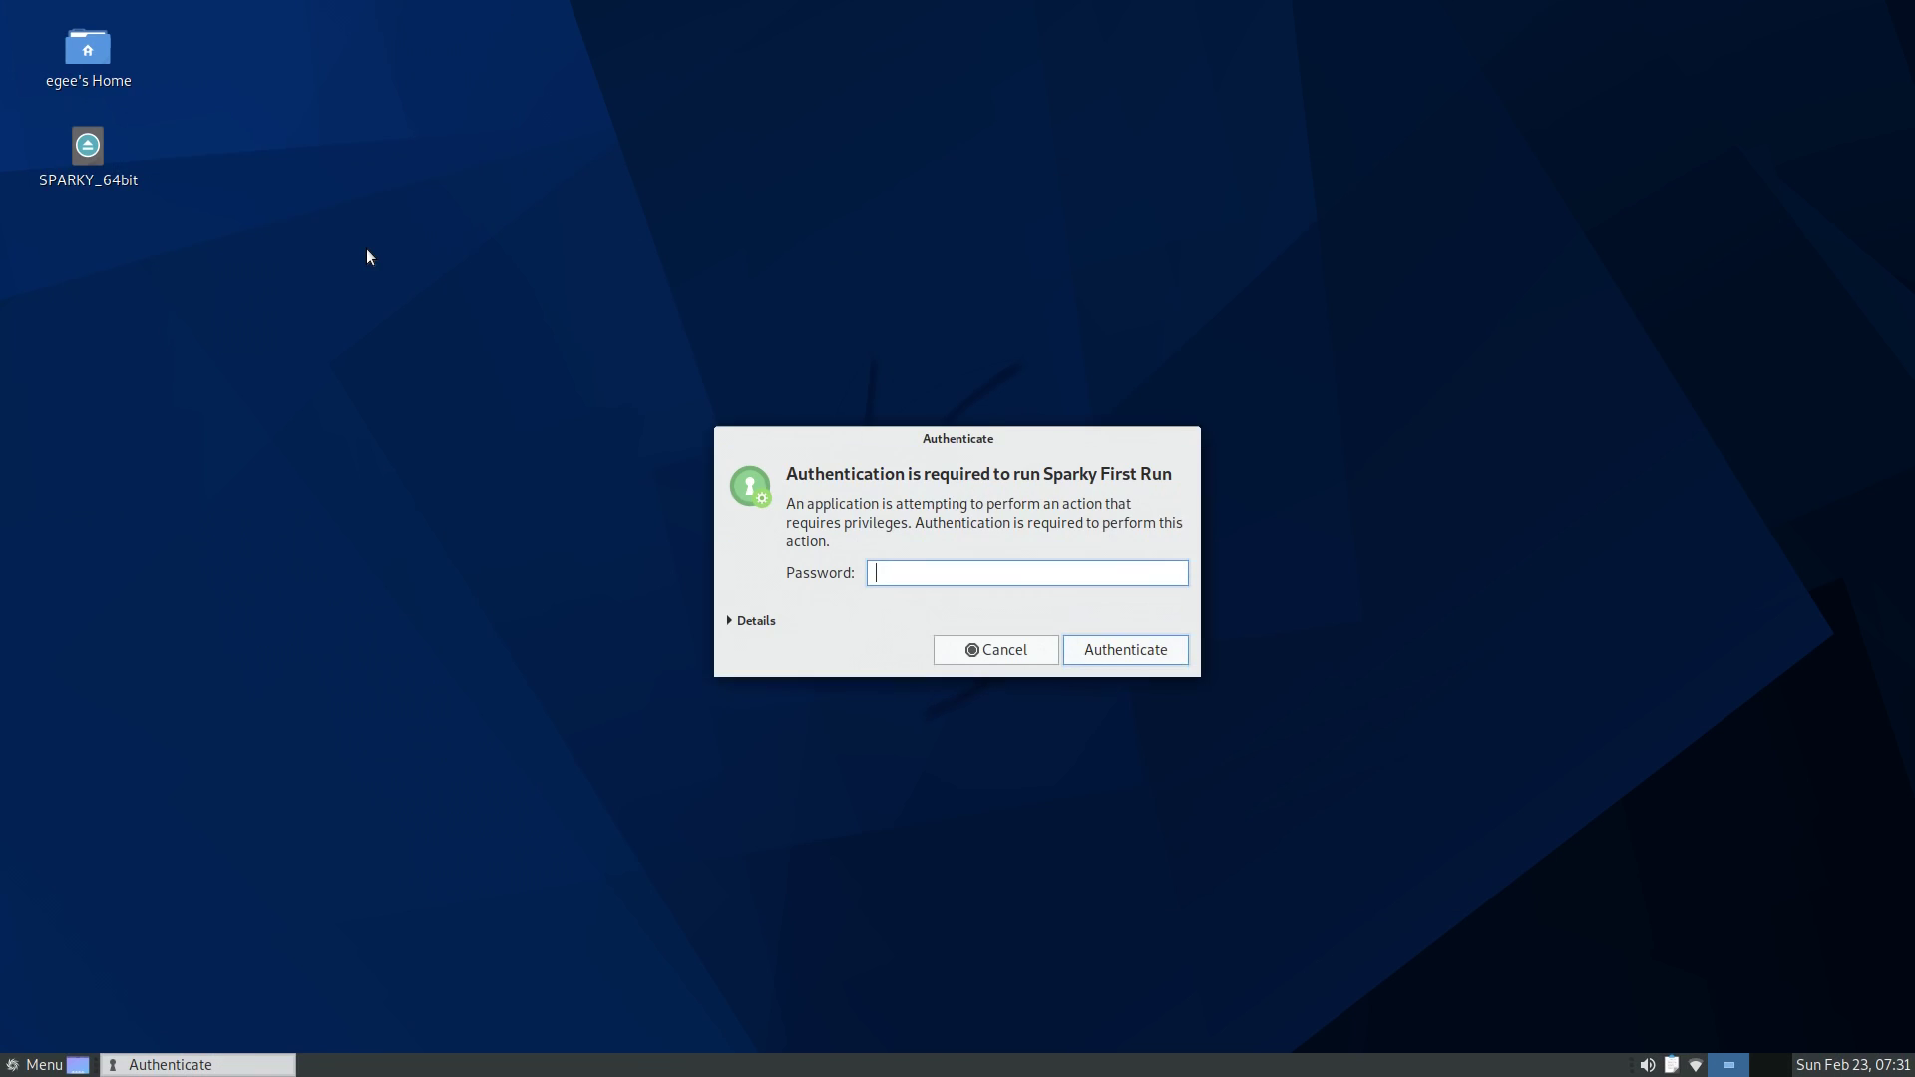
pyautogui.press('Return')
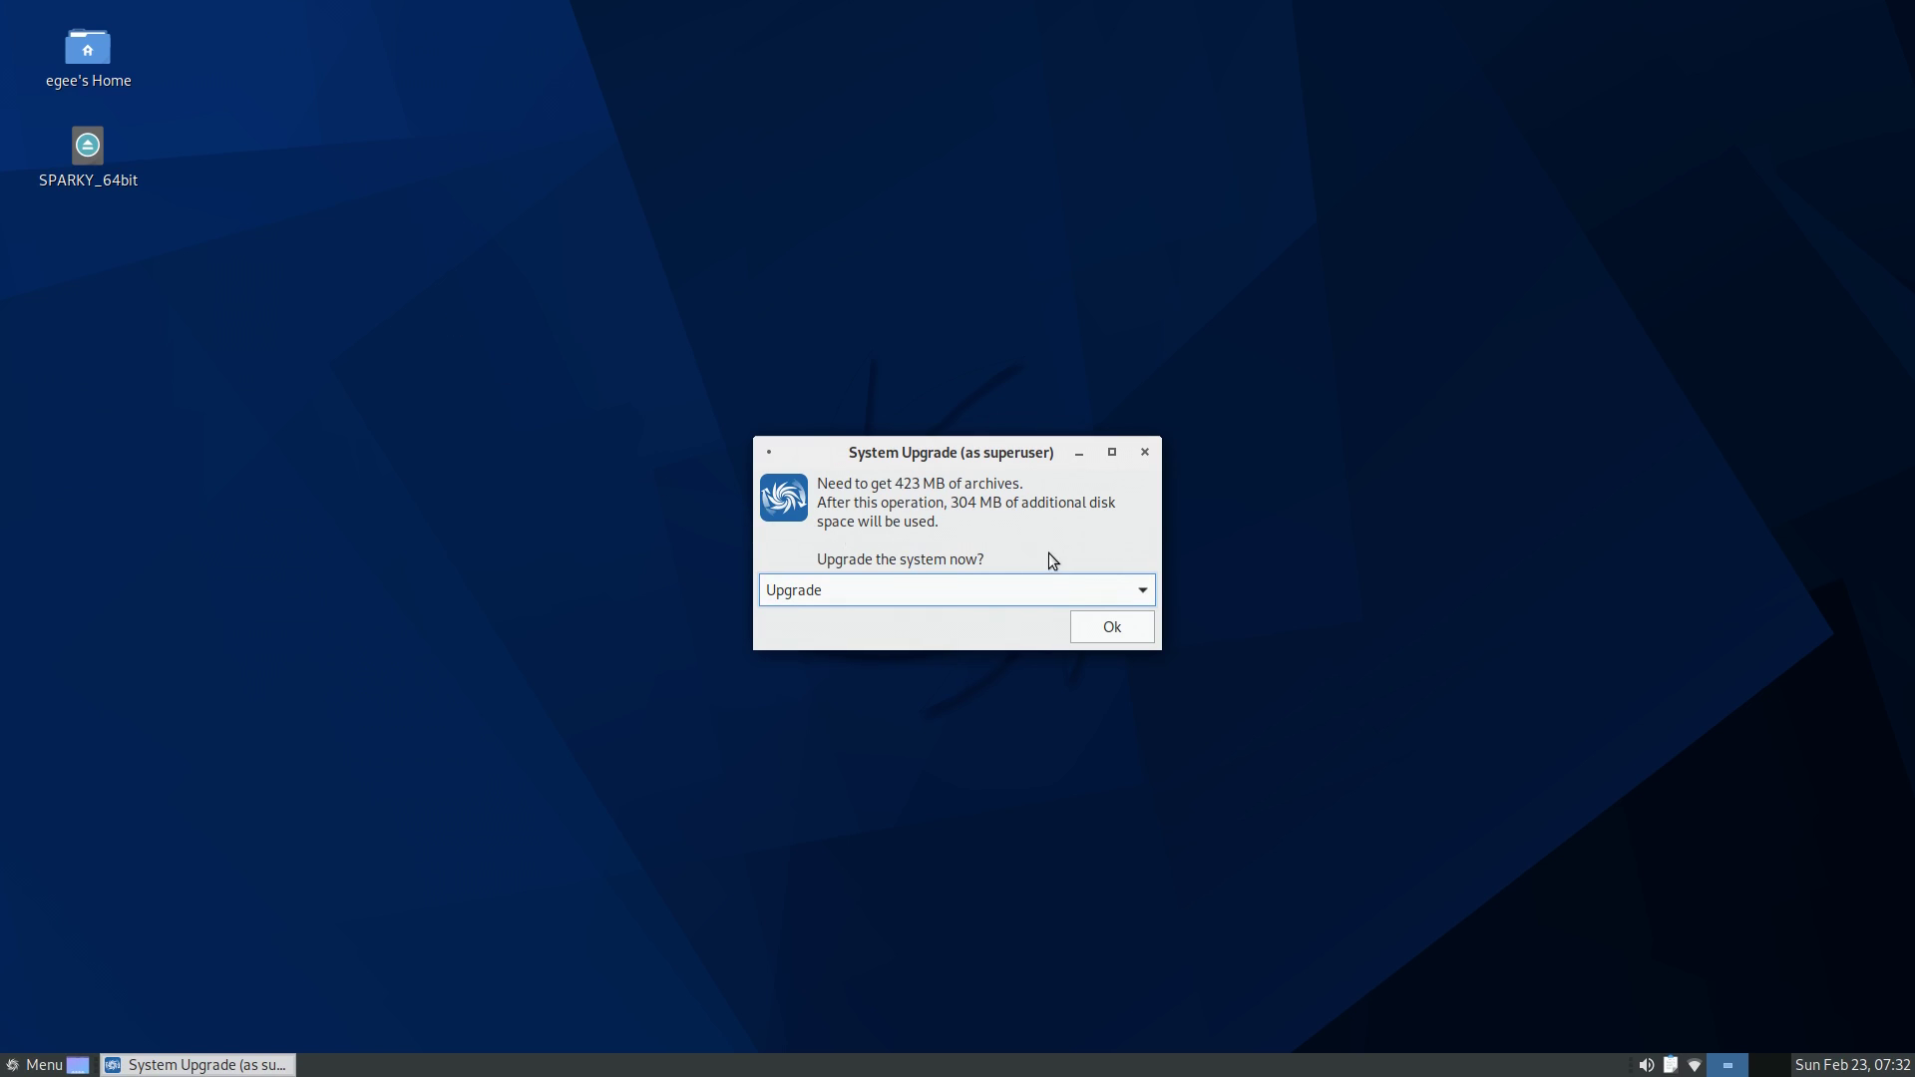
pyautogui.click(1119, 591)
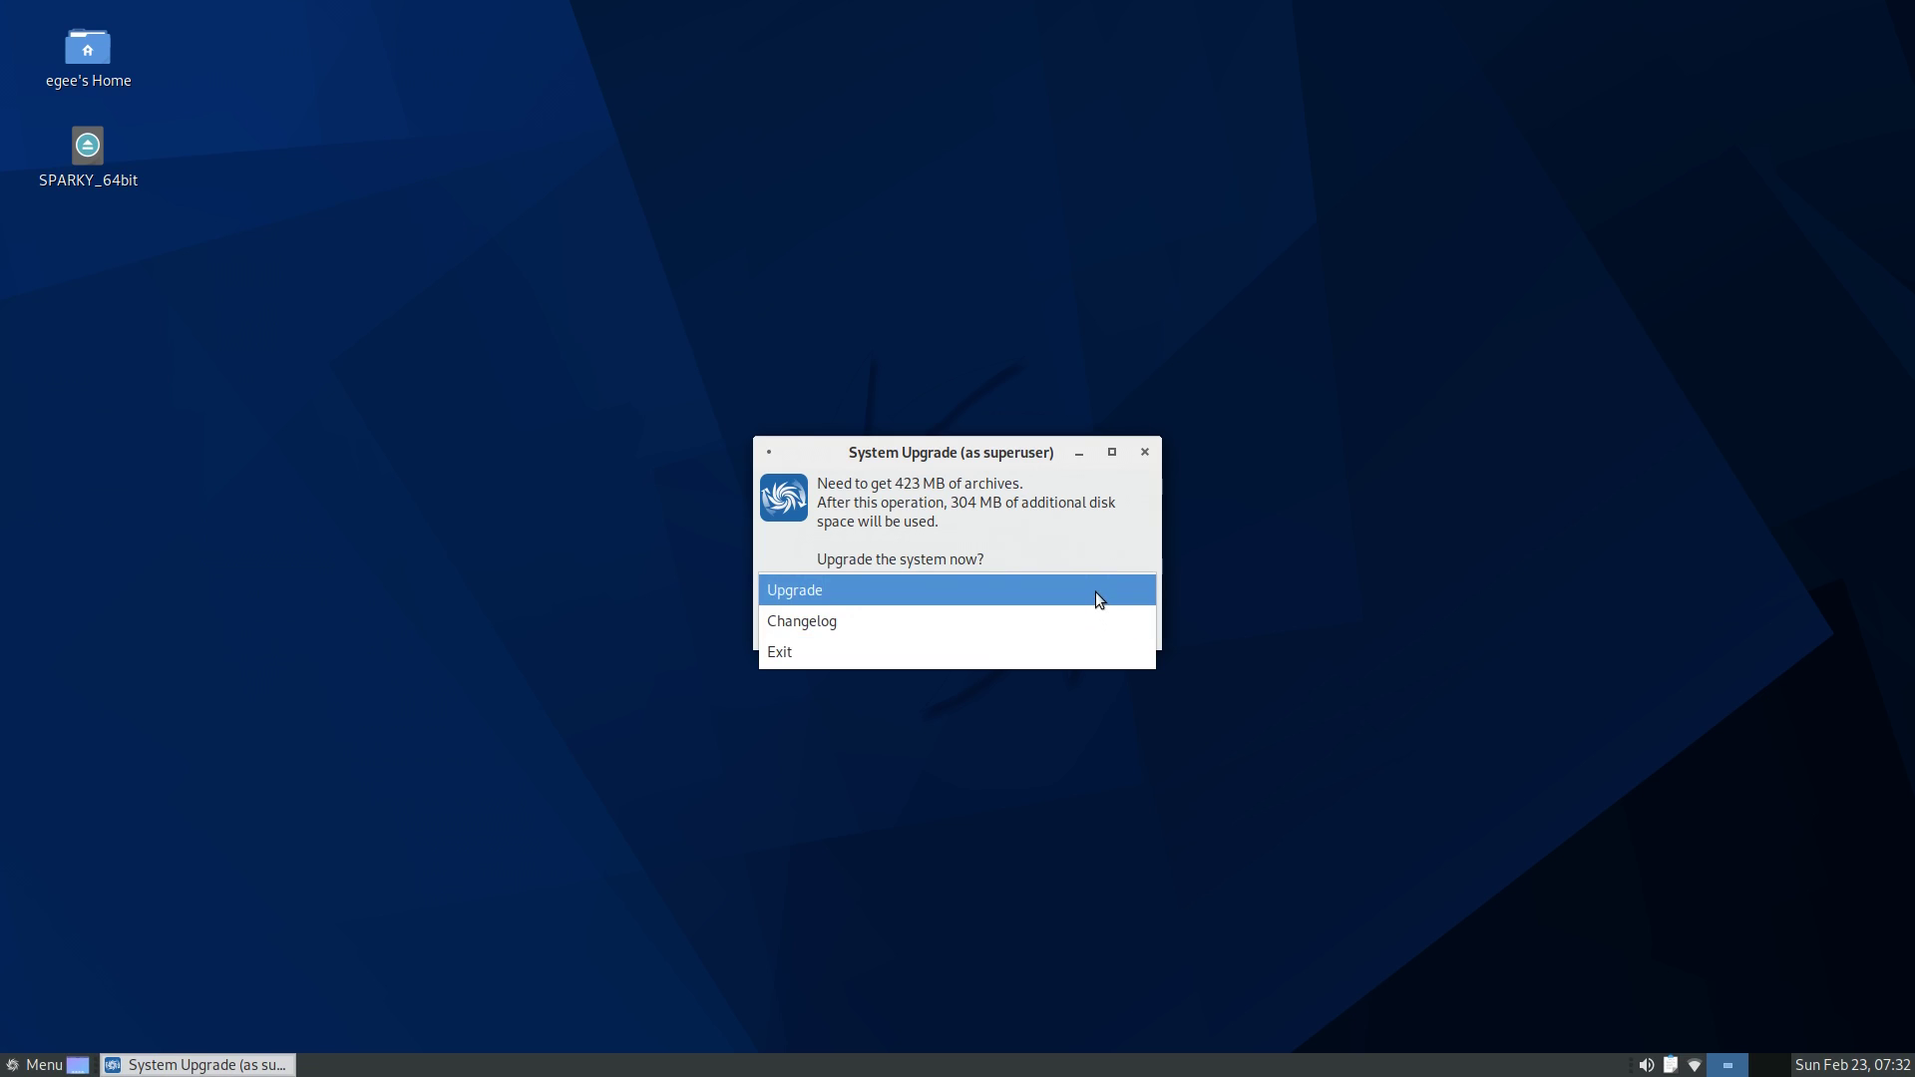
pyautogui.click(1095, 591)
# - Start the system upgrade, then reposition the terminal and enlarge its text
pyautogui.click(1112, 628)
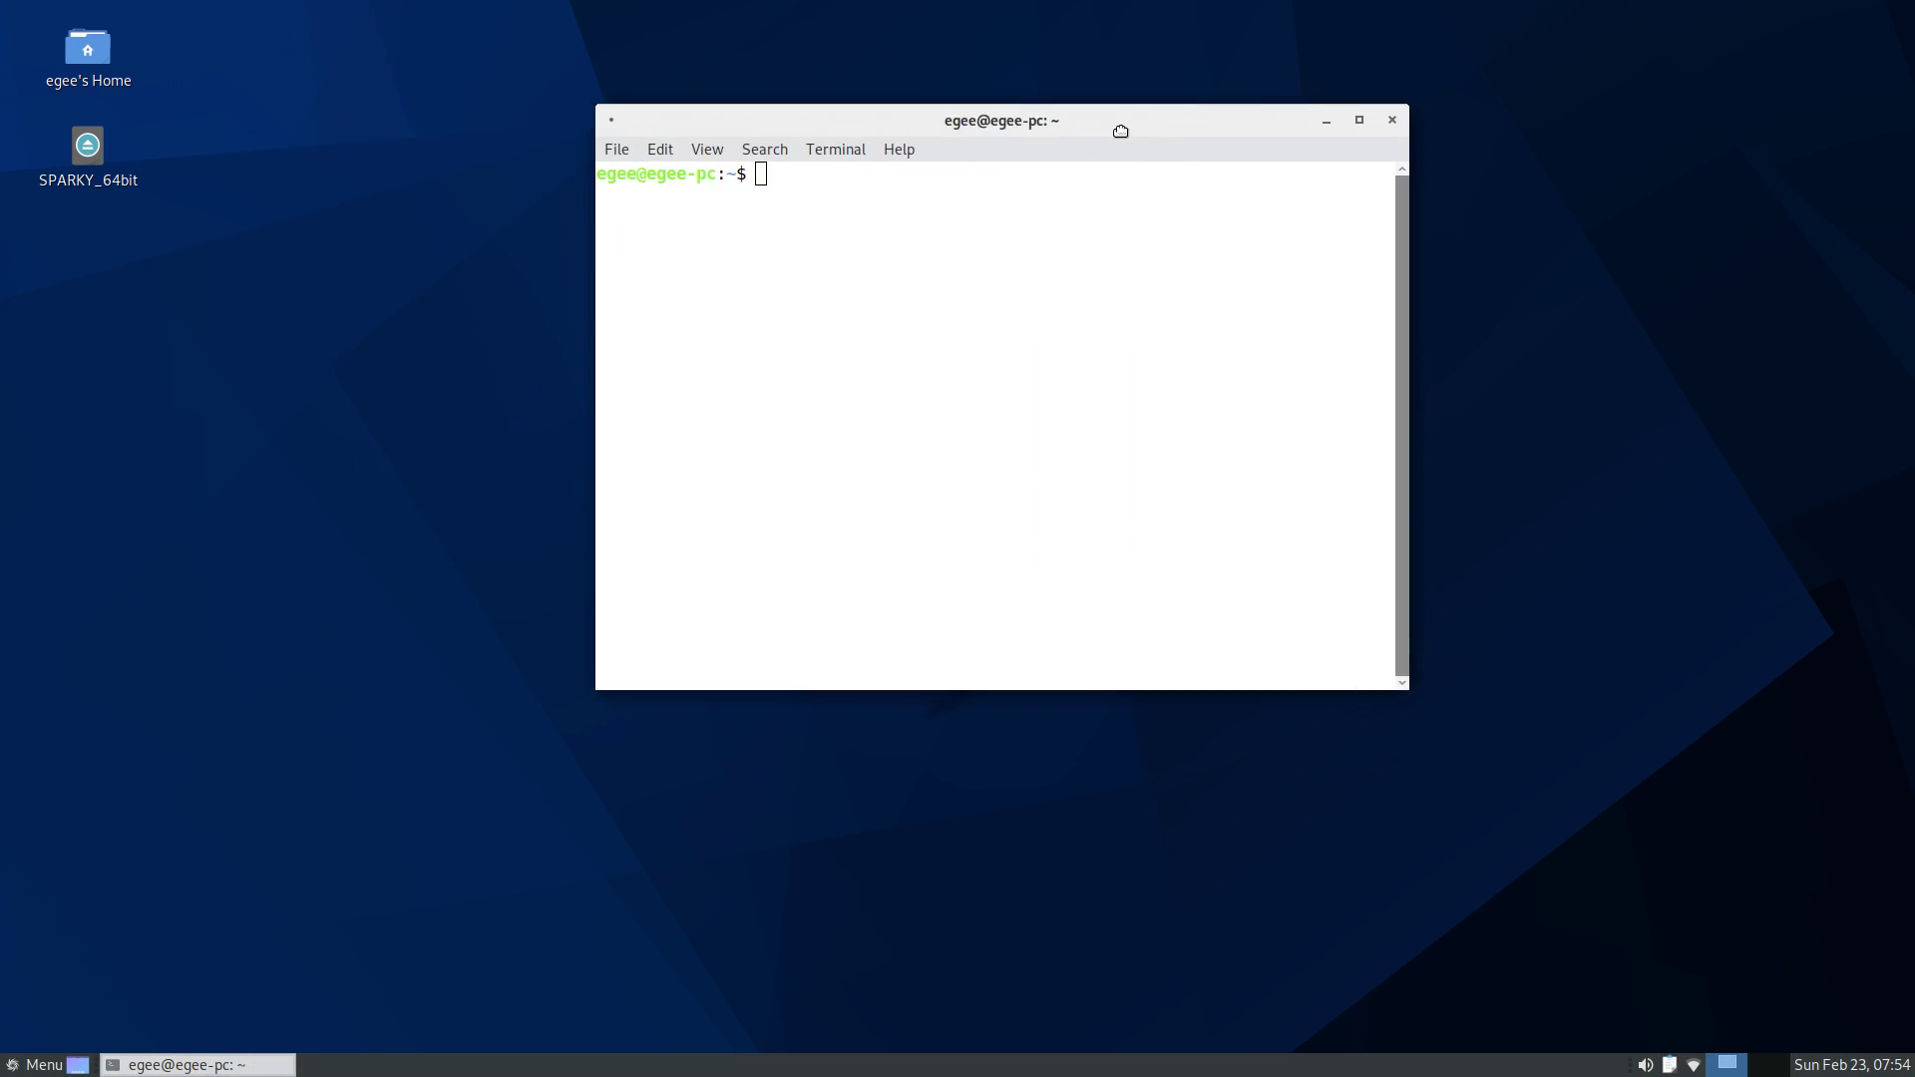
pyautogui.moveTo(1120, 130); pyautogui.dragTo(1162, 207)
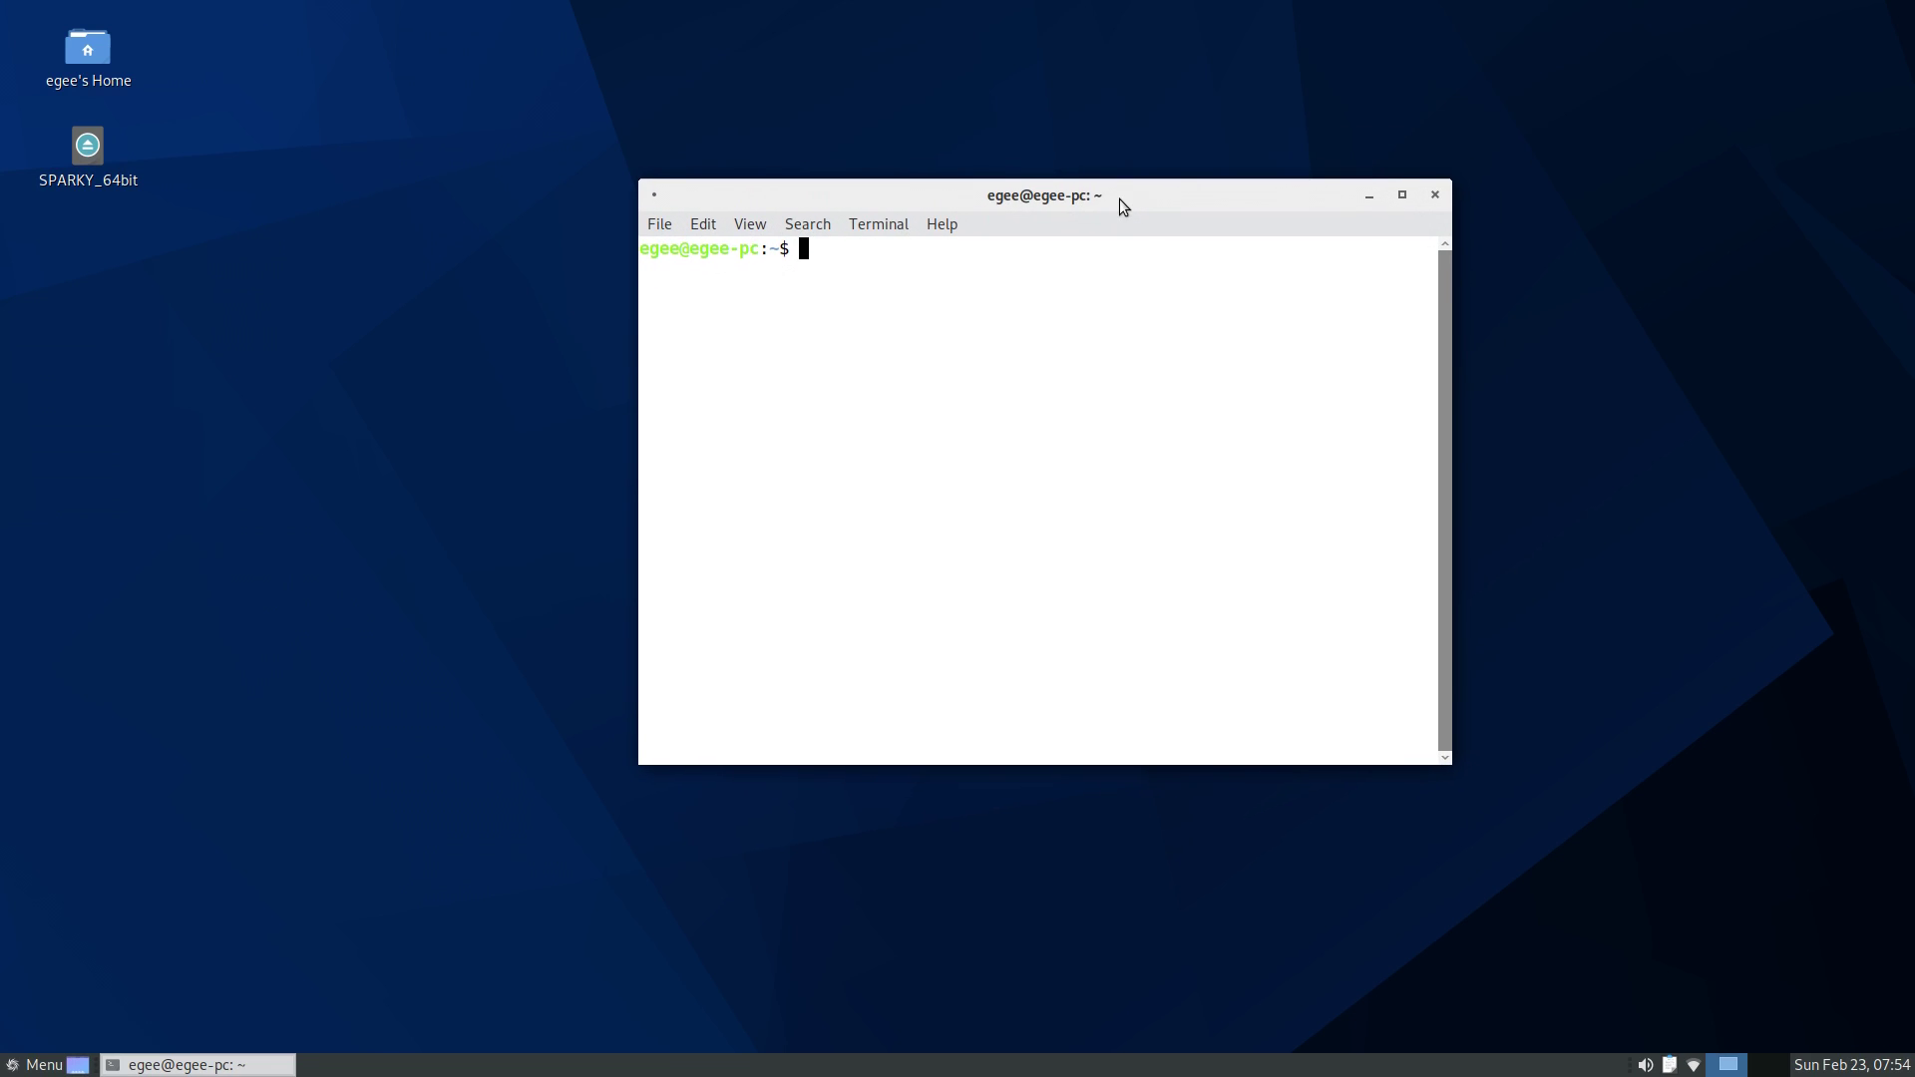
pyautogui.hotkey('ctrl', '+')
# - Run df -h and free -h to show disk and memory usage
pyautogui.write('df -h')
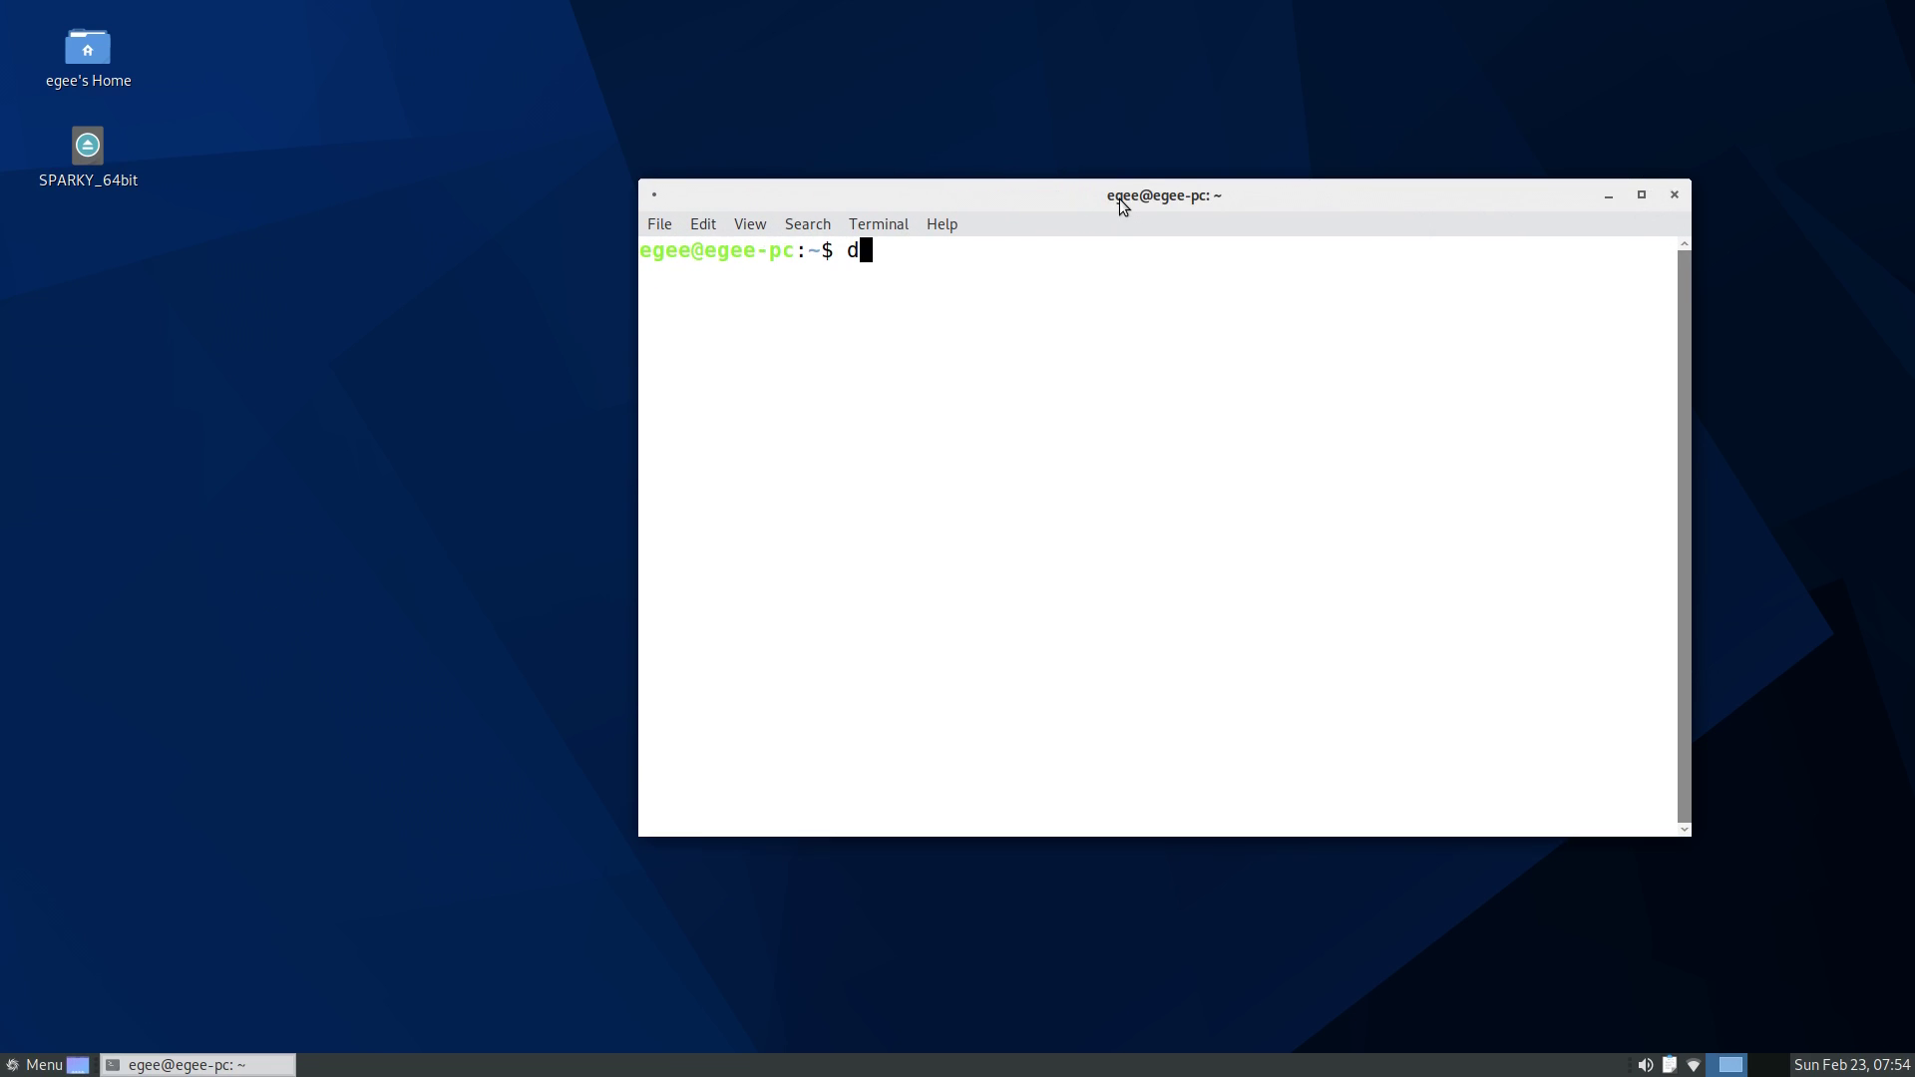
pyautogui.press('Return')
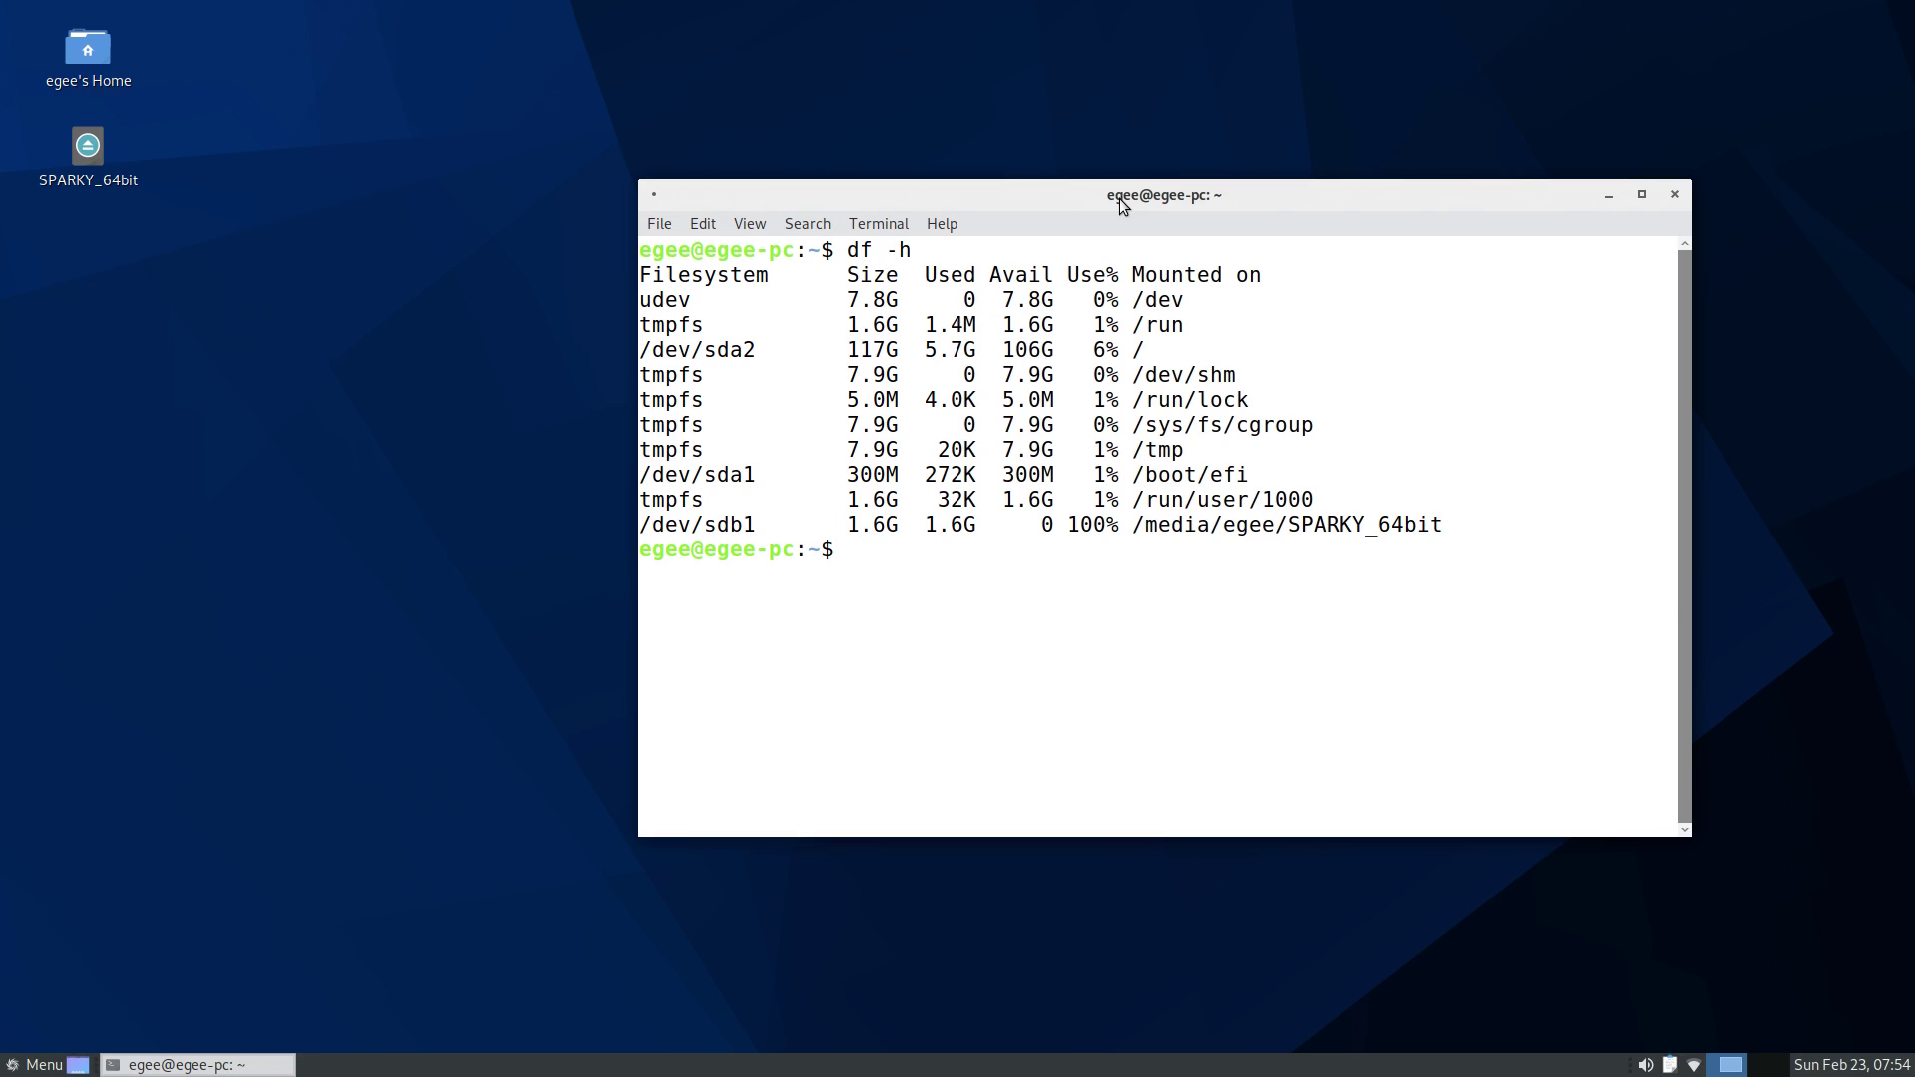
pyautogui.write('free -h')
pyautogui.press('Return')
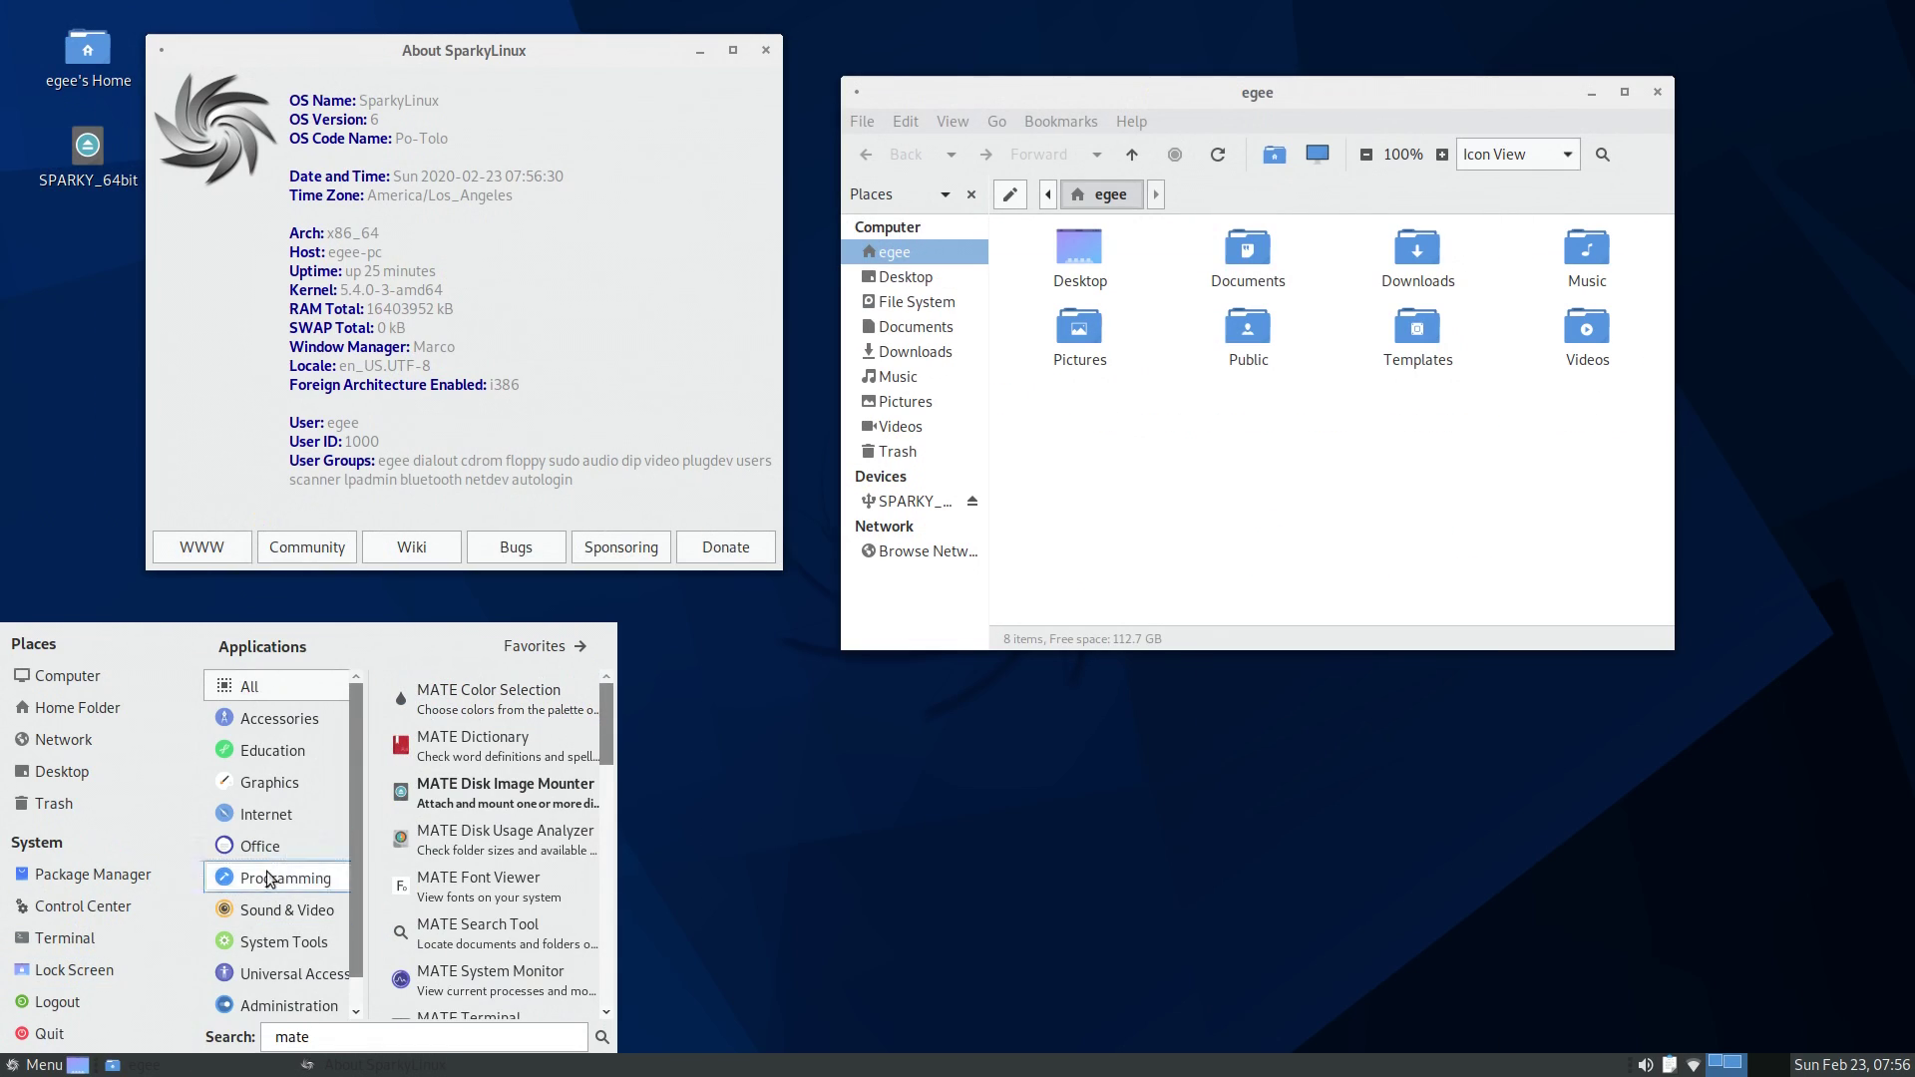
# - Launch MATE Tweak by searching 'mate', and toggle the Computer desktop icon on and off
pyautogui.click(286, 878)
pyautogui.doubleClick(349, 1036)
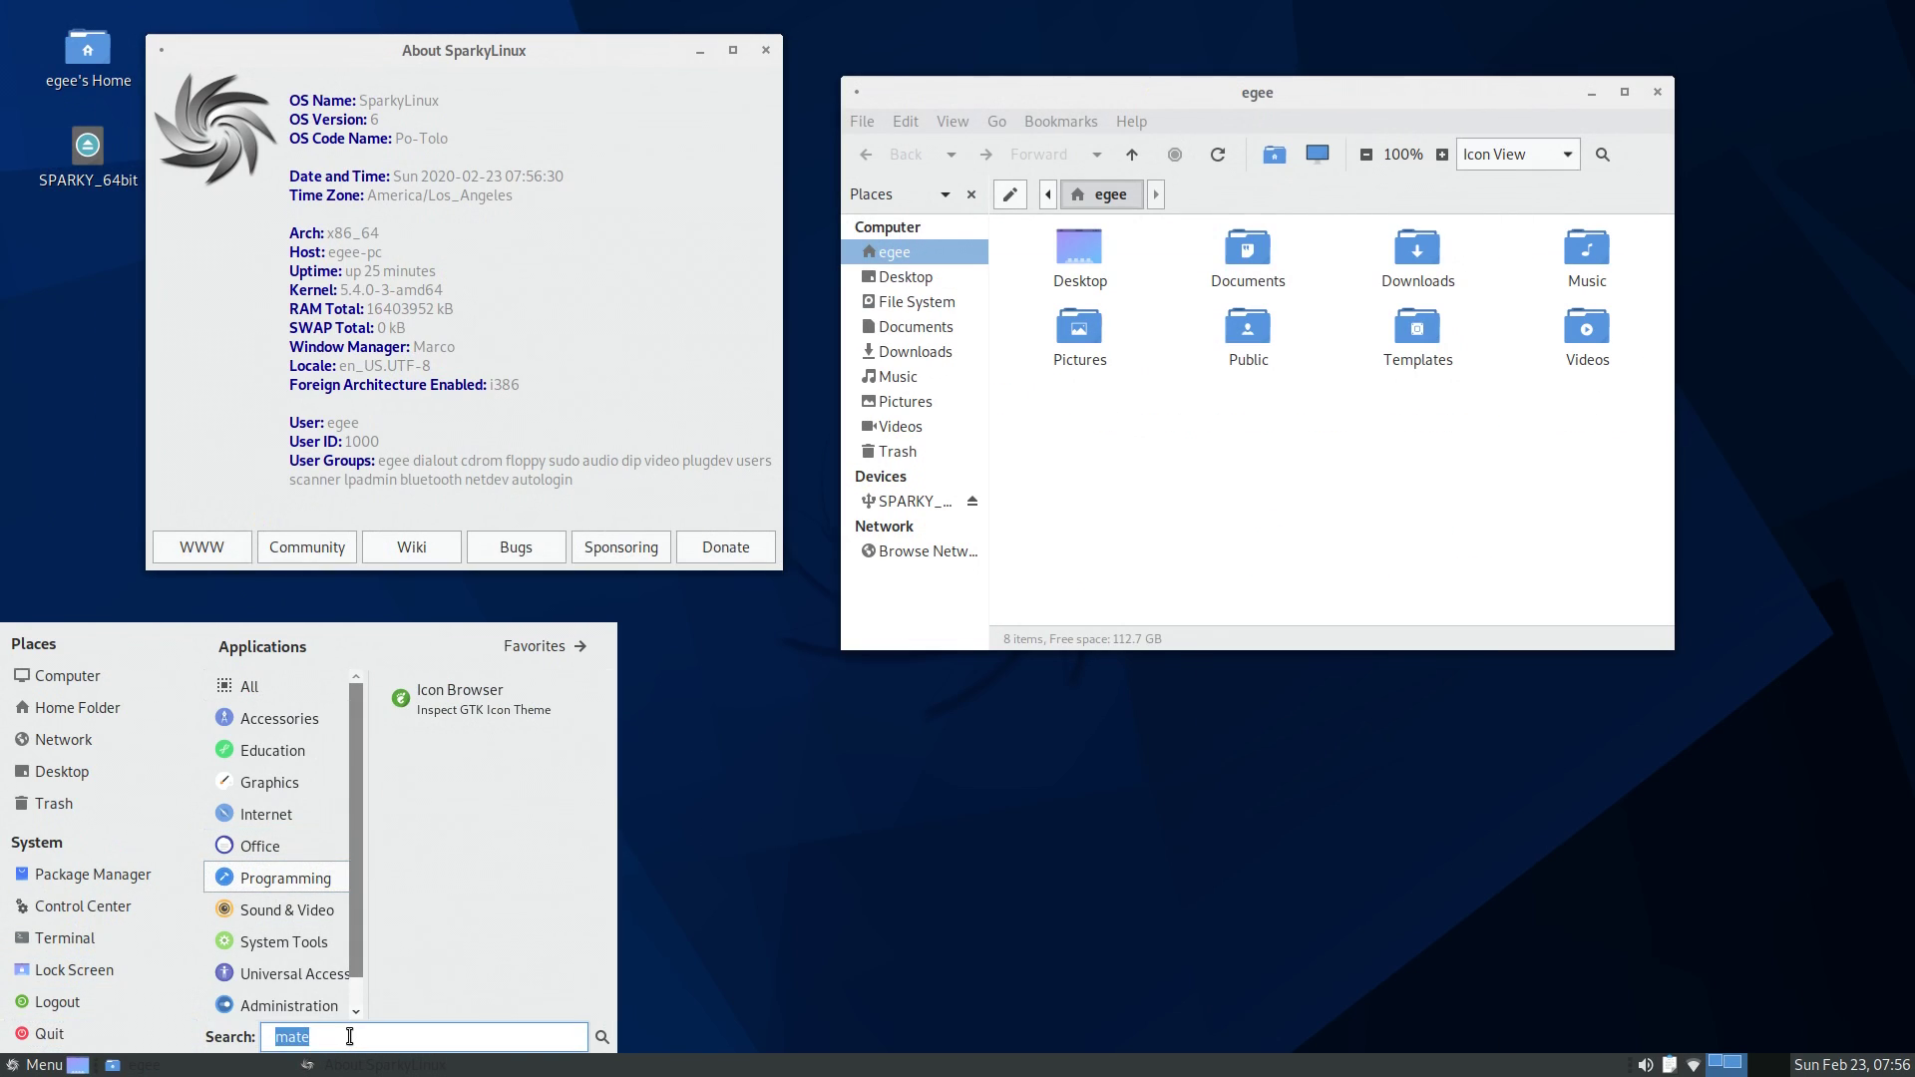
pyautogui.write('mate')
pyautogui.scroll(-5, 494, 897)
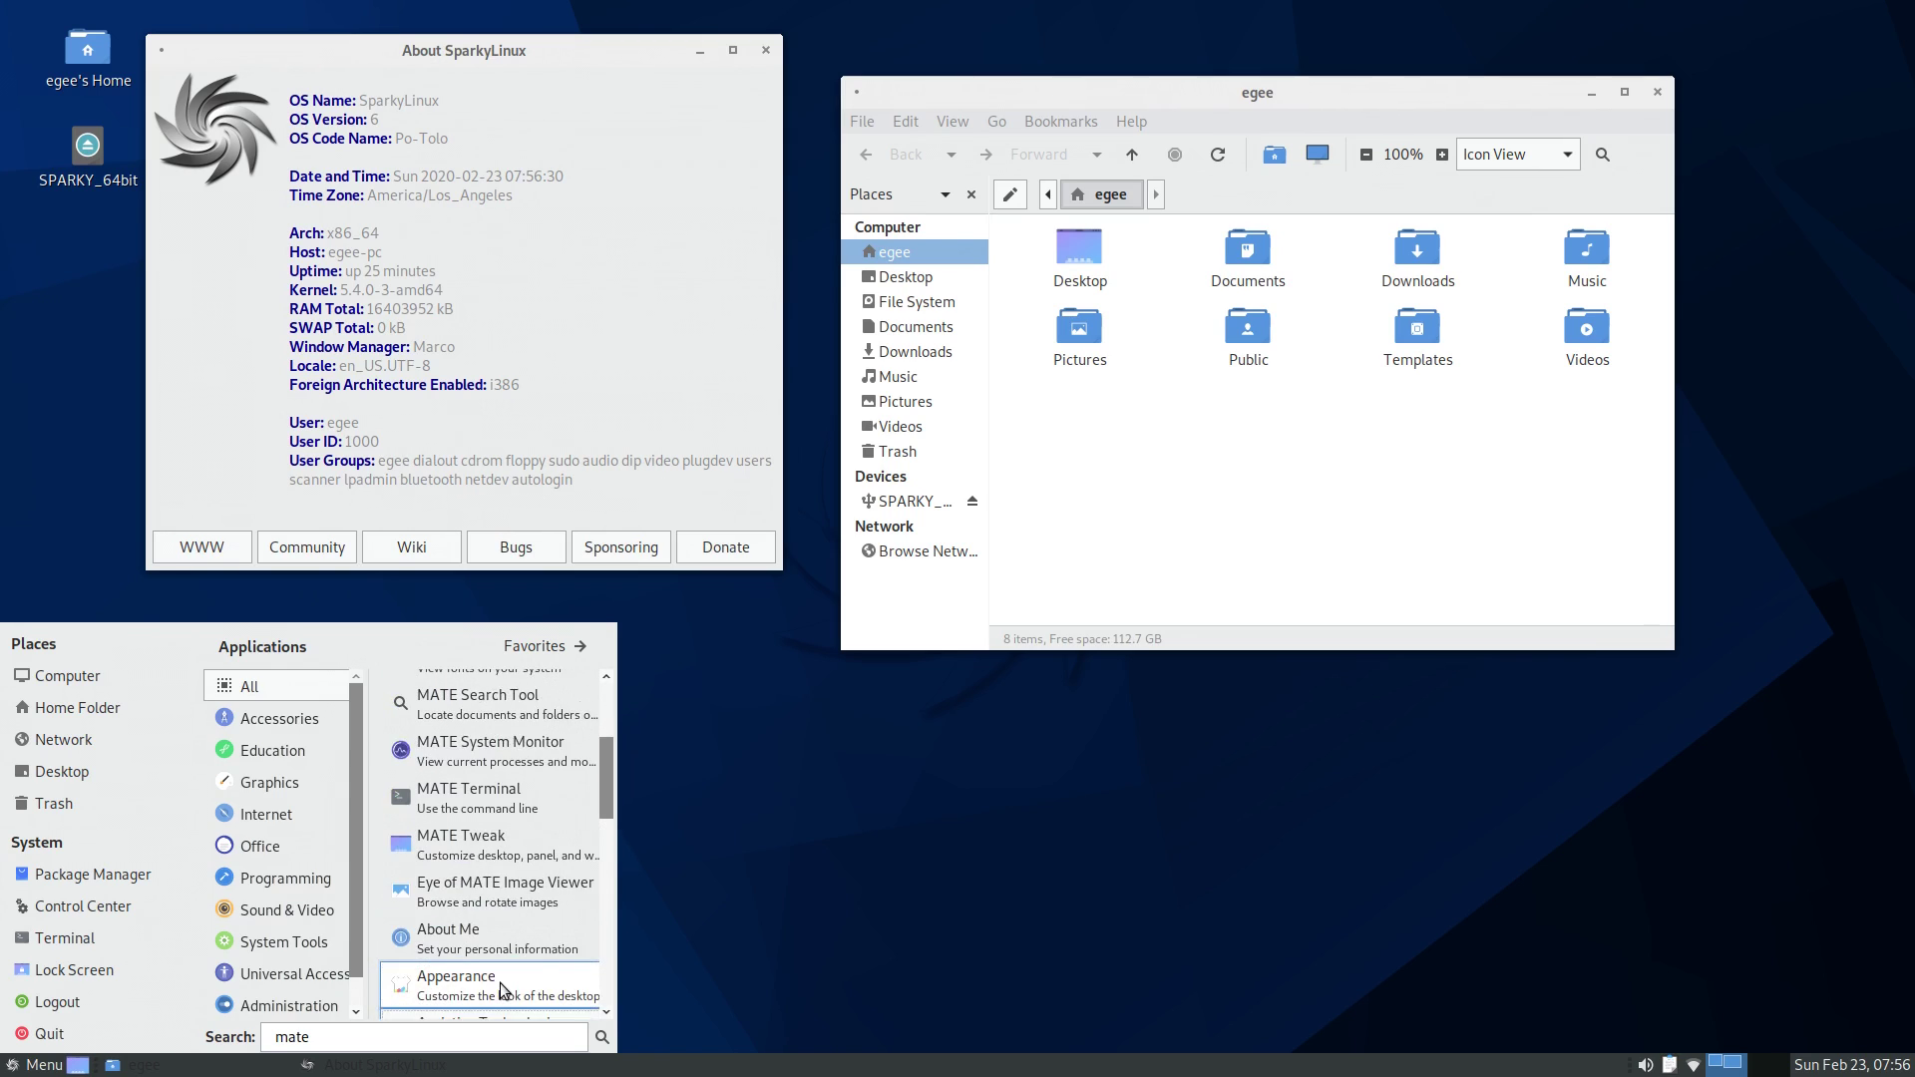
pyautogui.scroll(1, 501, 991)
pyautogui.click(492, 905)
pyautogui.click(828, 330)
pyautogui.click(825, 339)
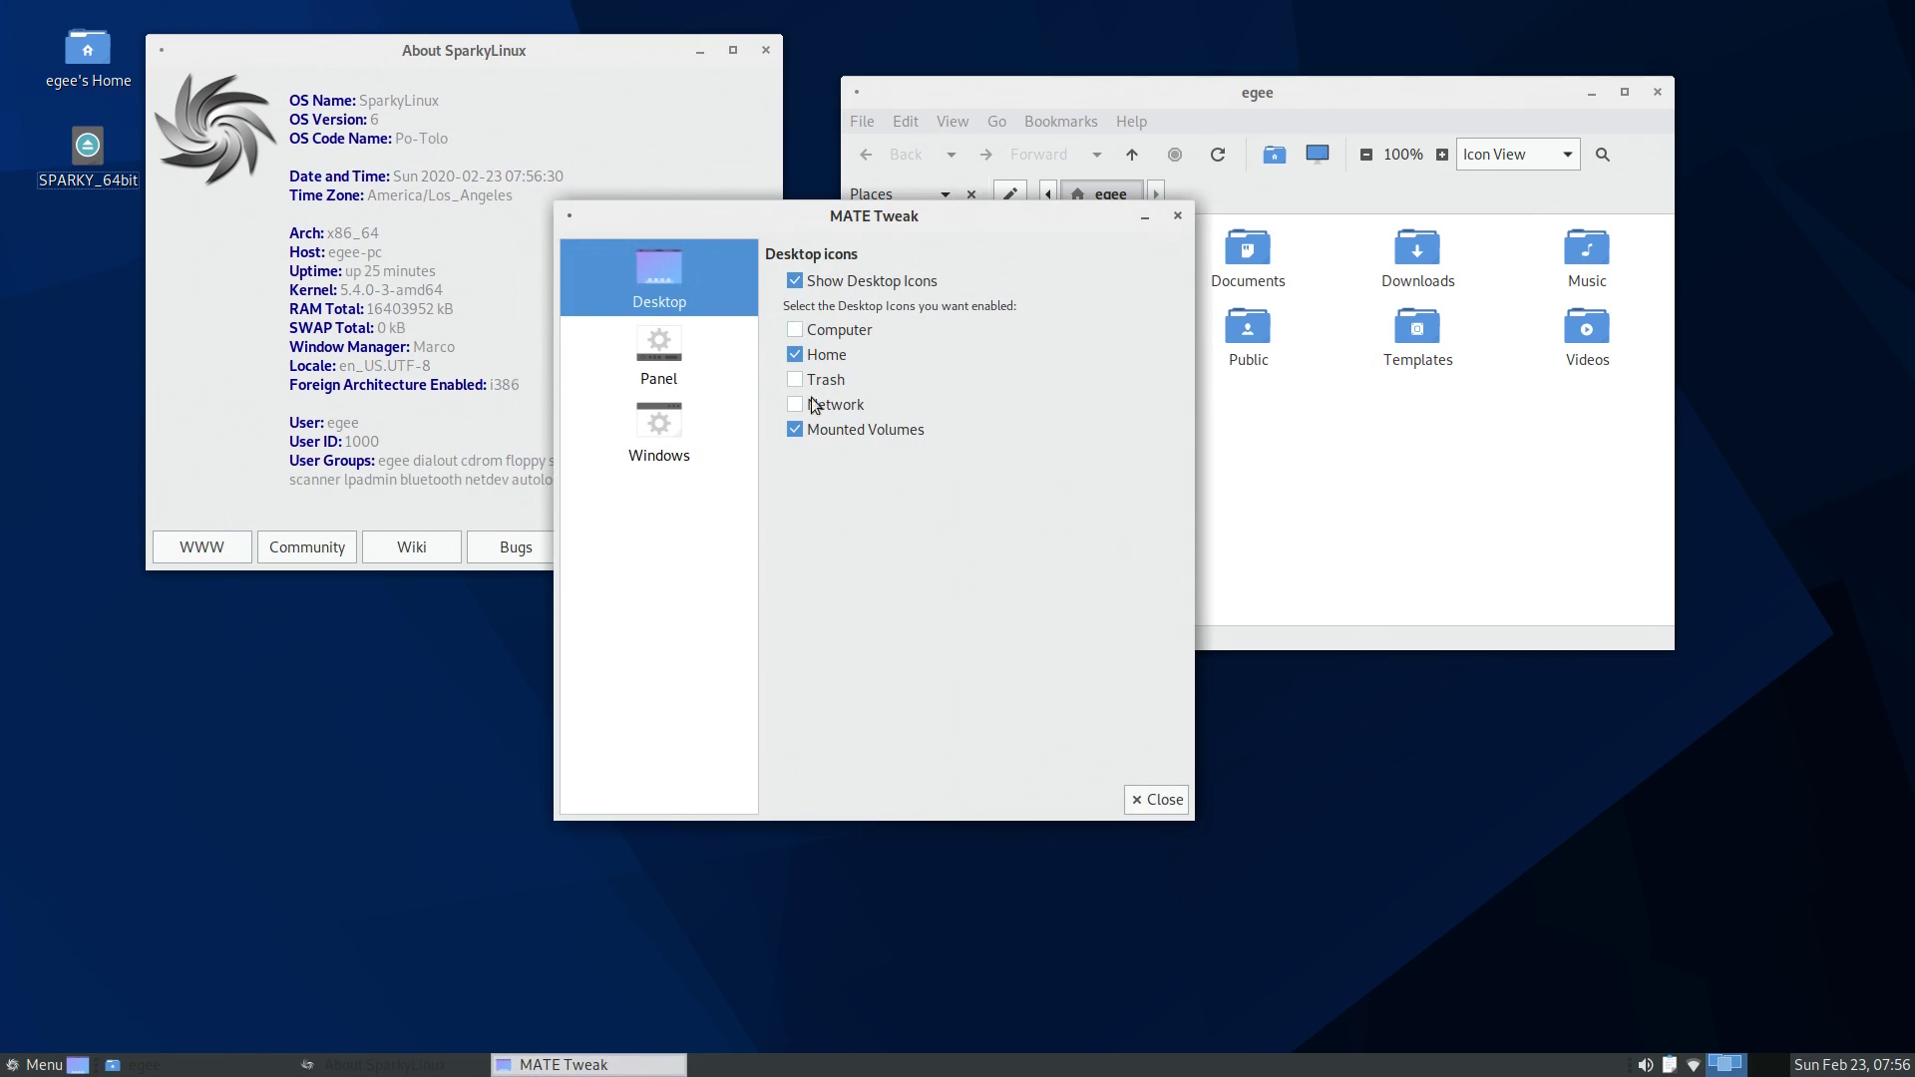
# - Try the Fedora and openSUSE panel layouts, then settle on GNOME2
pyautogui.click(659, 359)
pyautogui.click(828, 313)
pyautogui.click(827, 291)
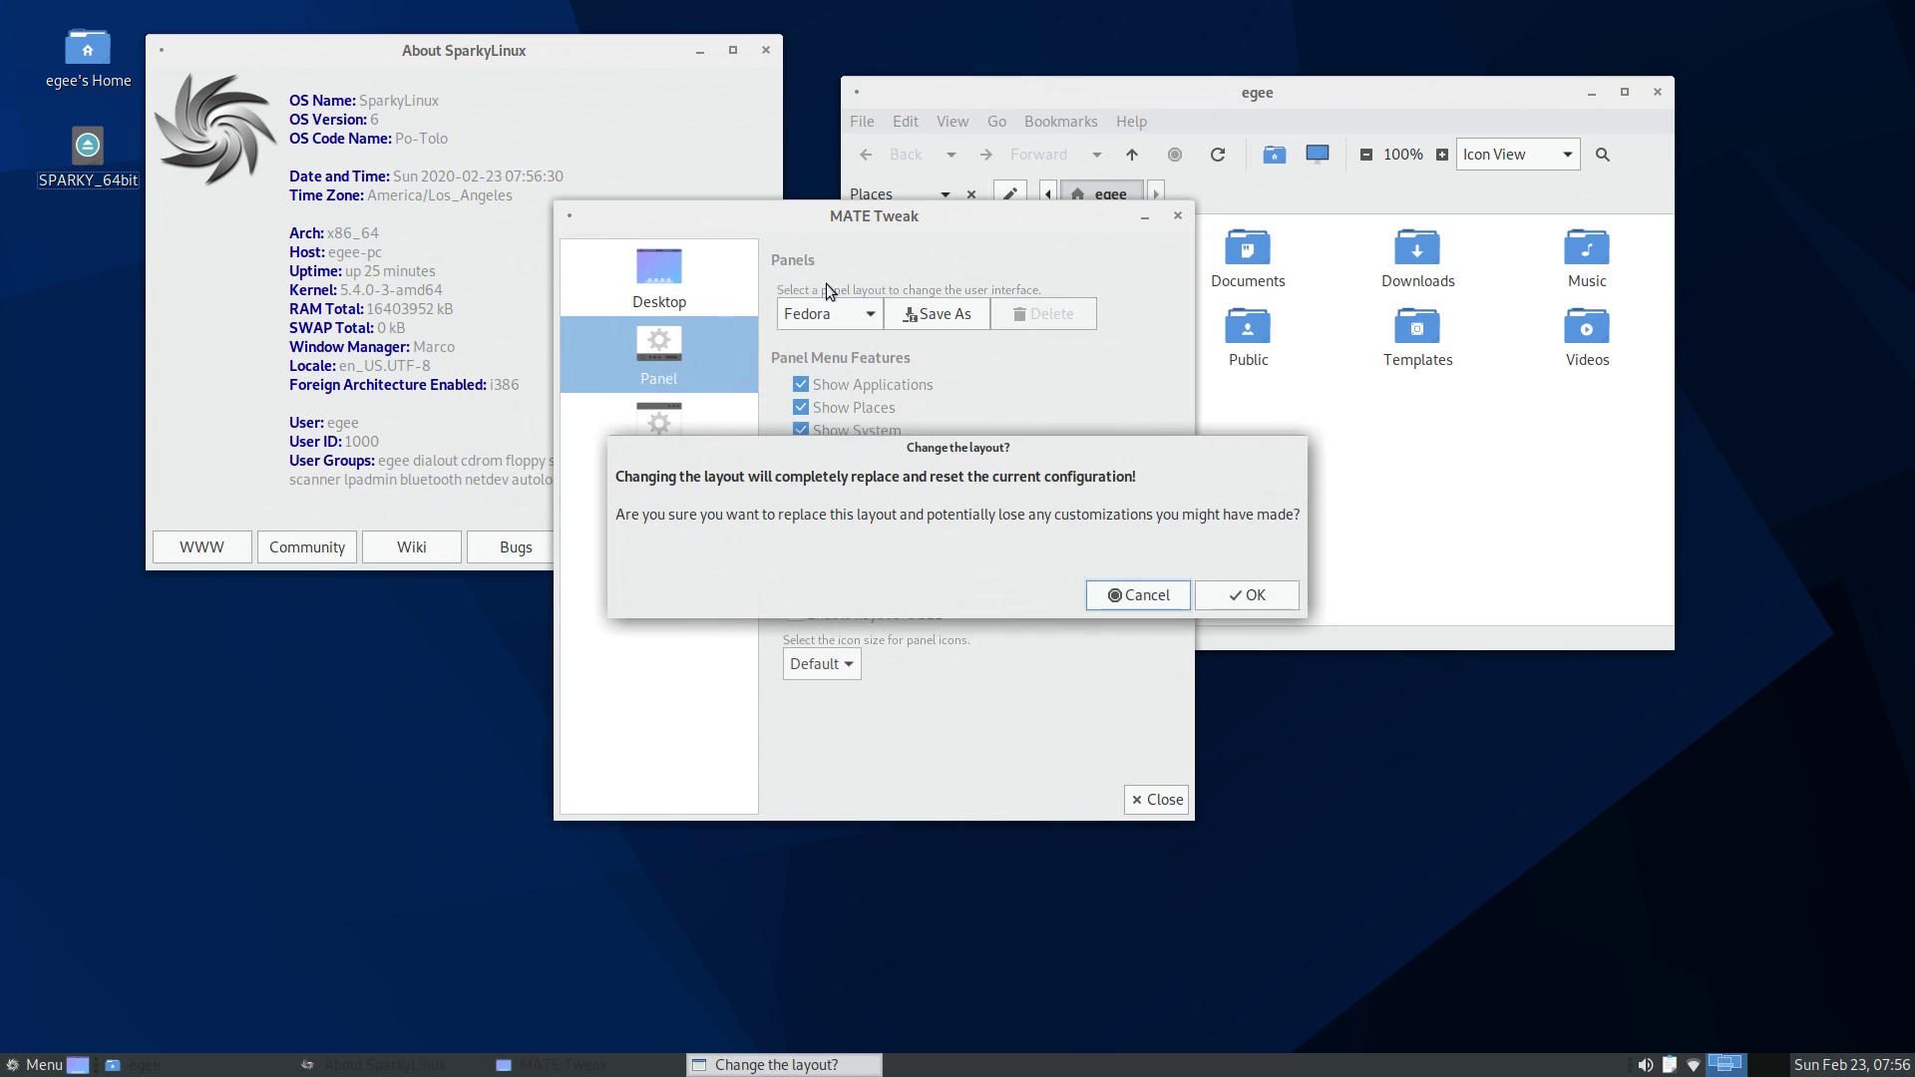
pyautogui.click(1245, 595)
pyautogui.click(833, 313)
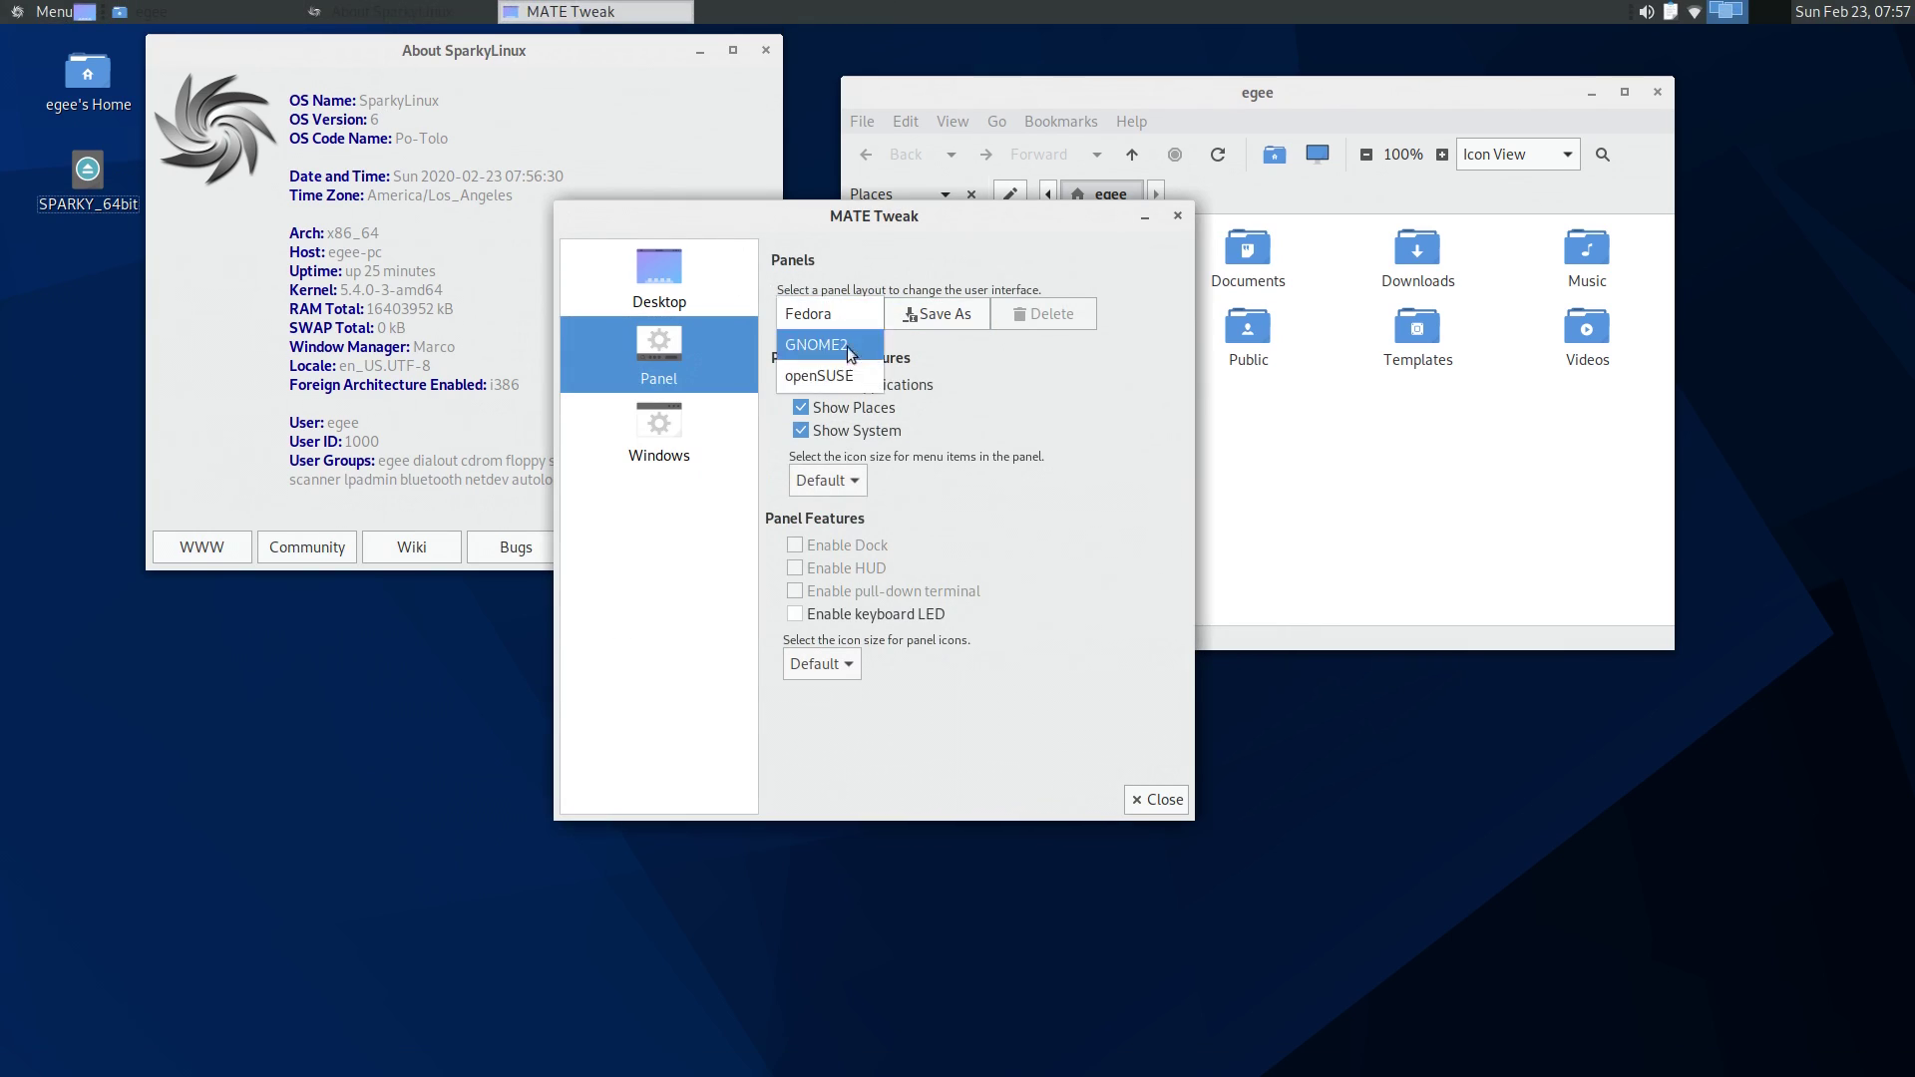
pyautogui.click(819, 375)
pyautogui.click(1244, 594)
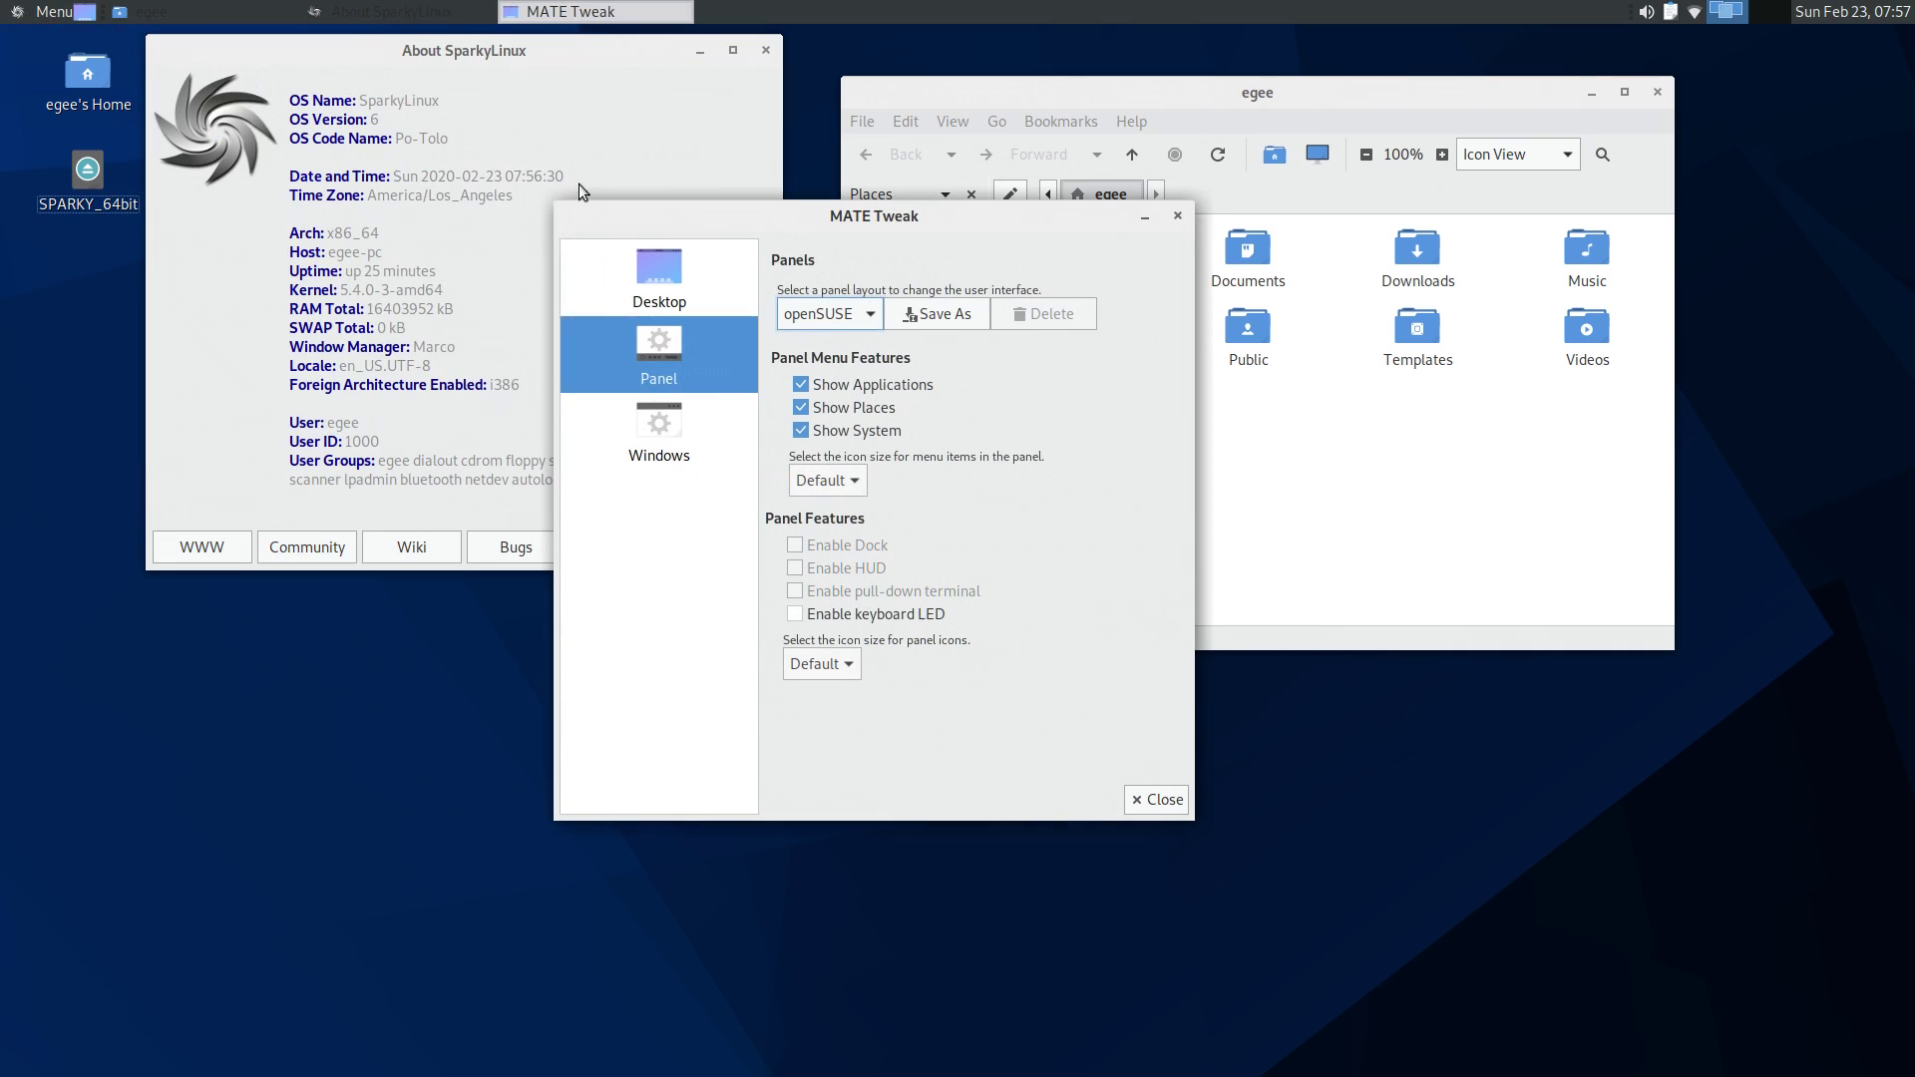
pyautogui.click(827, 313)
pyautogui.click(828, 286)
pyautogui.click(1244, 594)
# - Set the menu item icon size to 16px
pyautogui.click(828, 479)
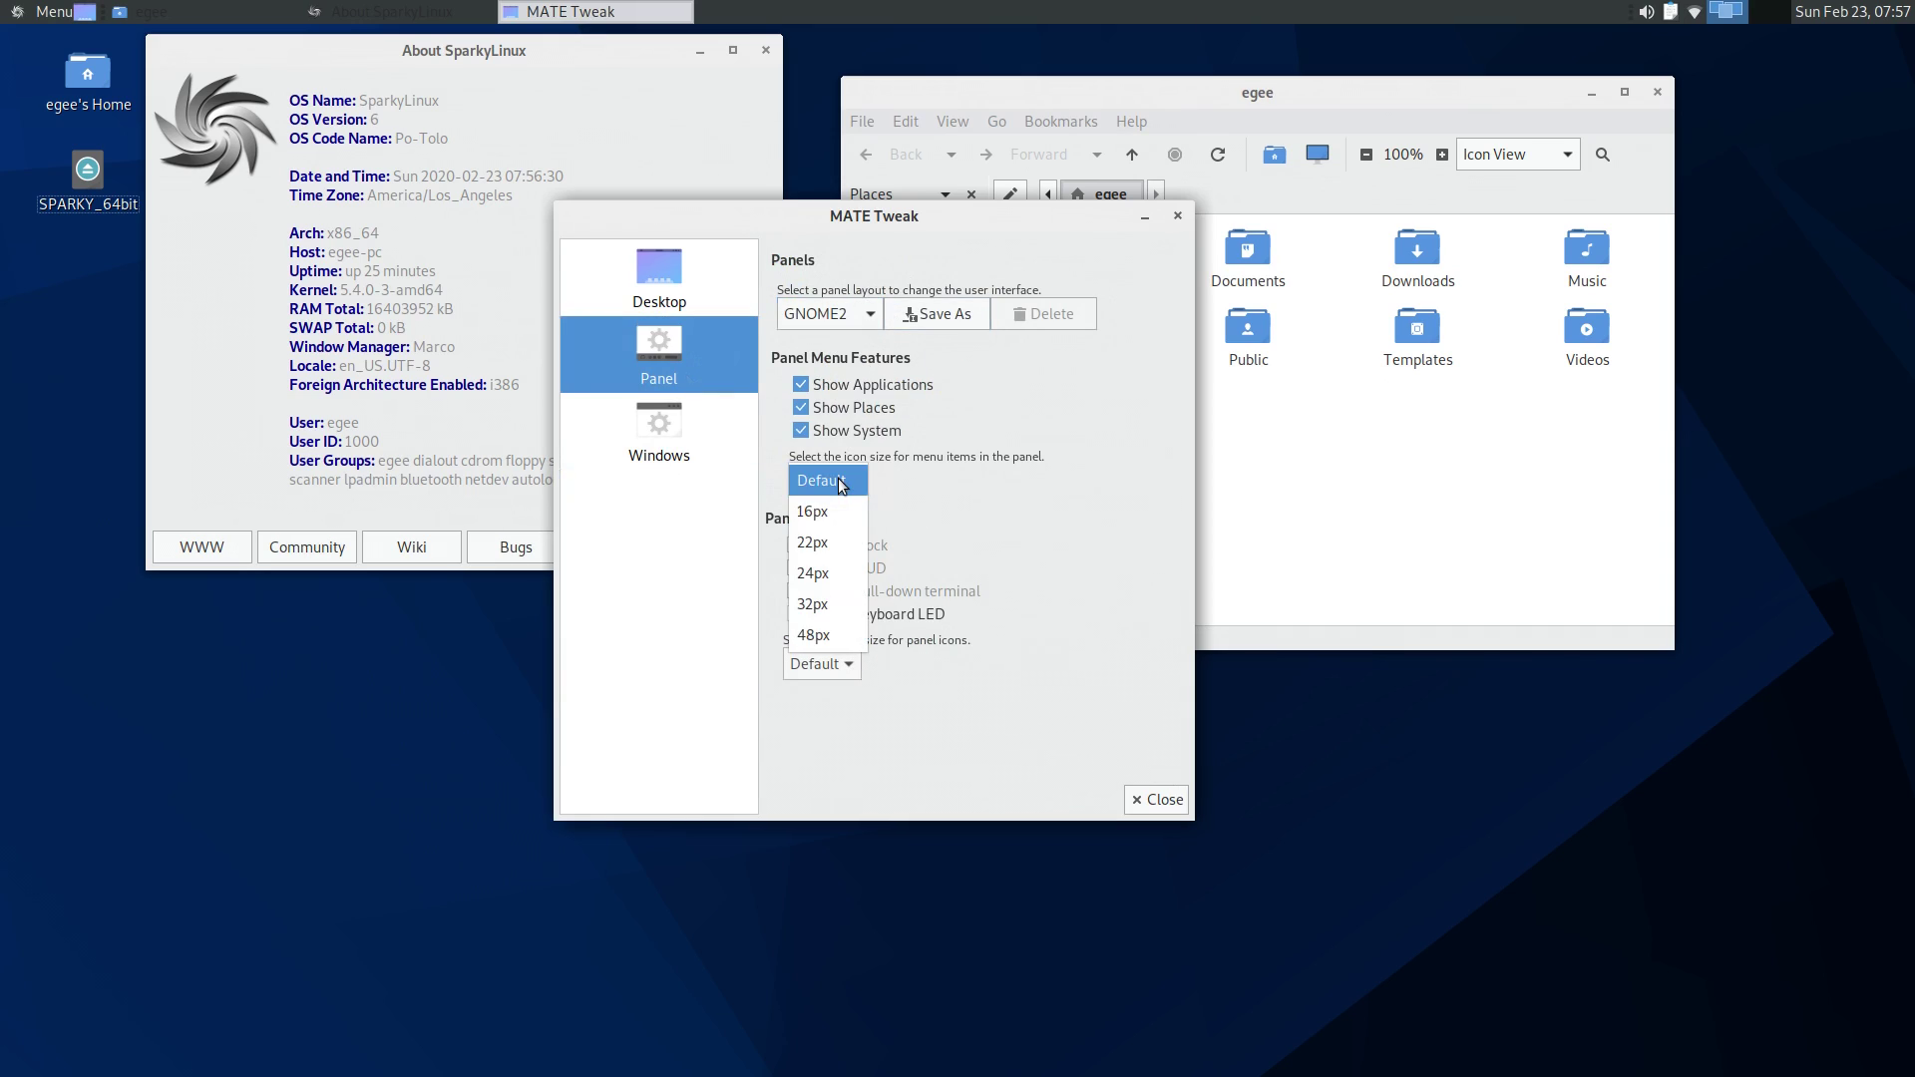
pyautogui.click(820, 663)
pyautogui.click(838, 664)
pyautogui.click(838, 664)
pyautogui.scroll(-1, 826, 483)
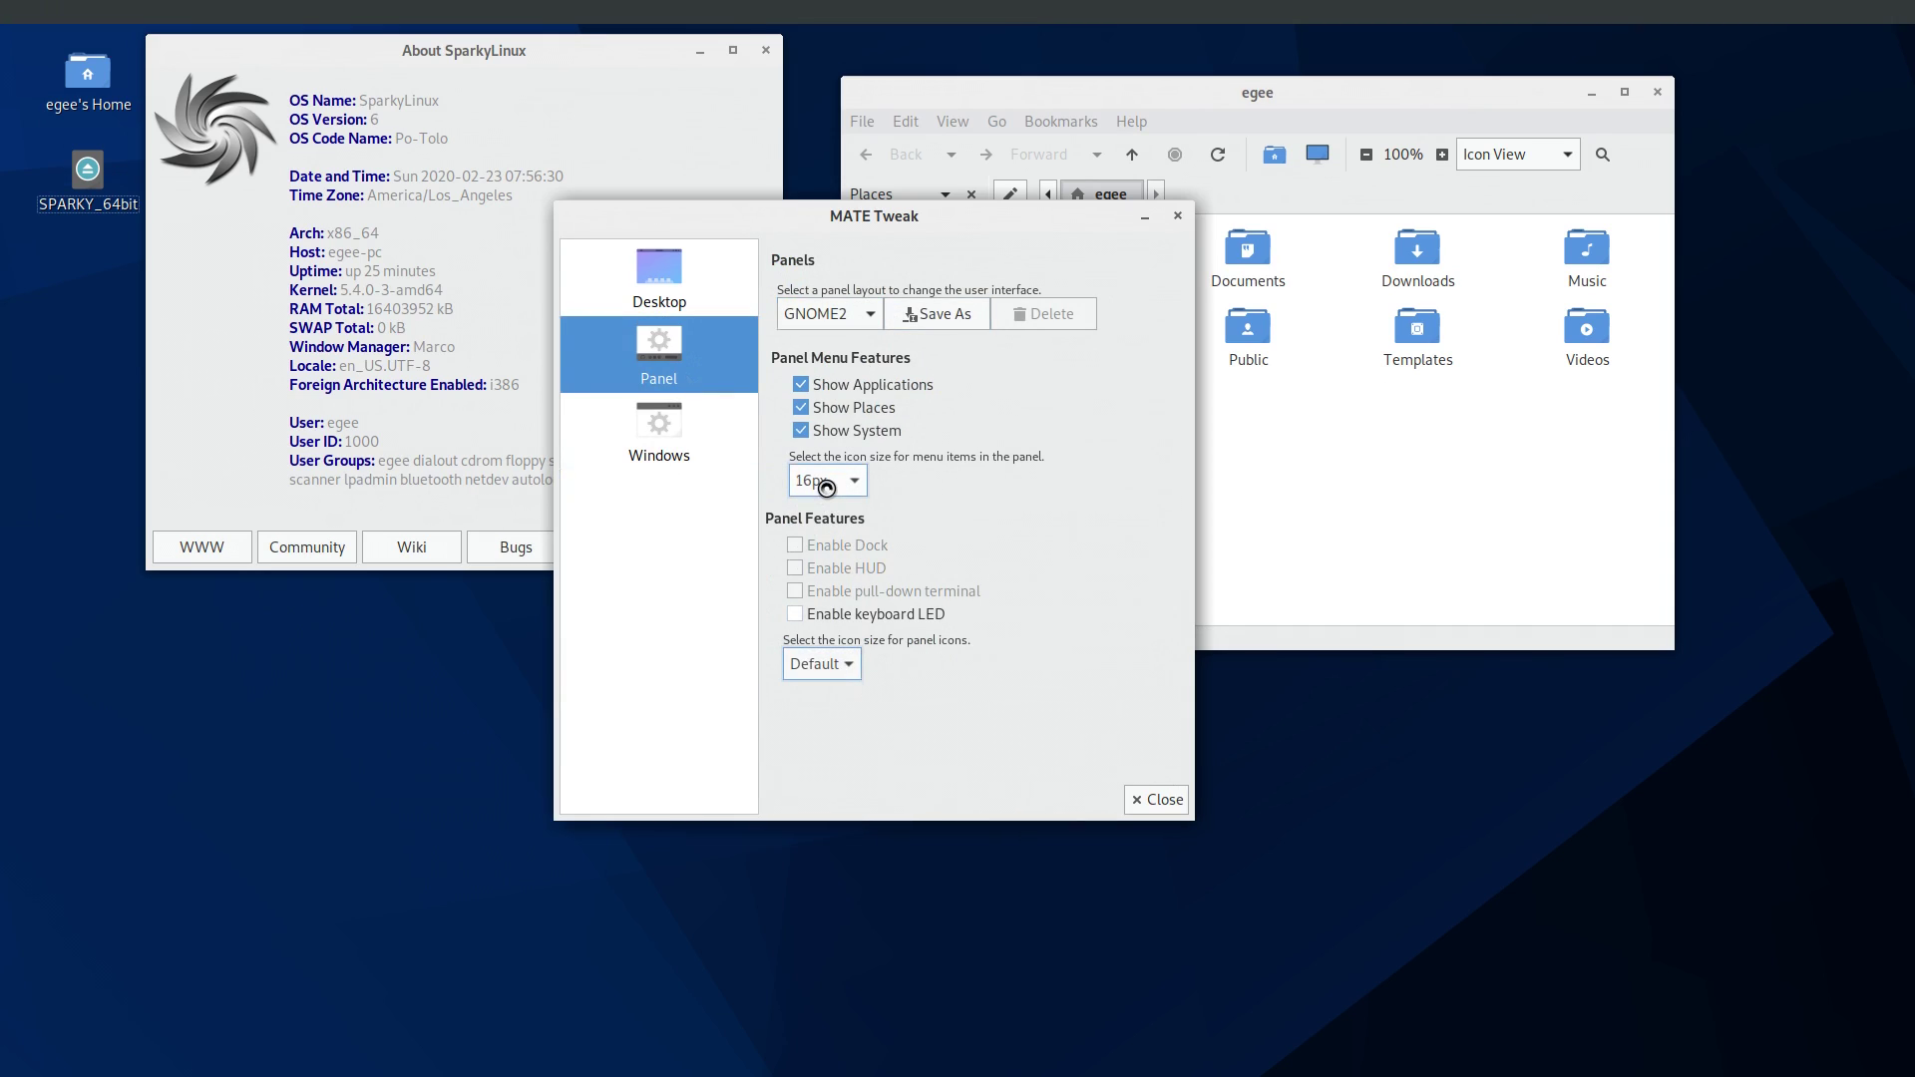
pyautogui.click(686, 449)
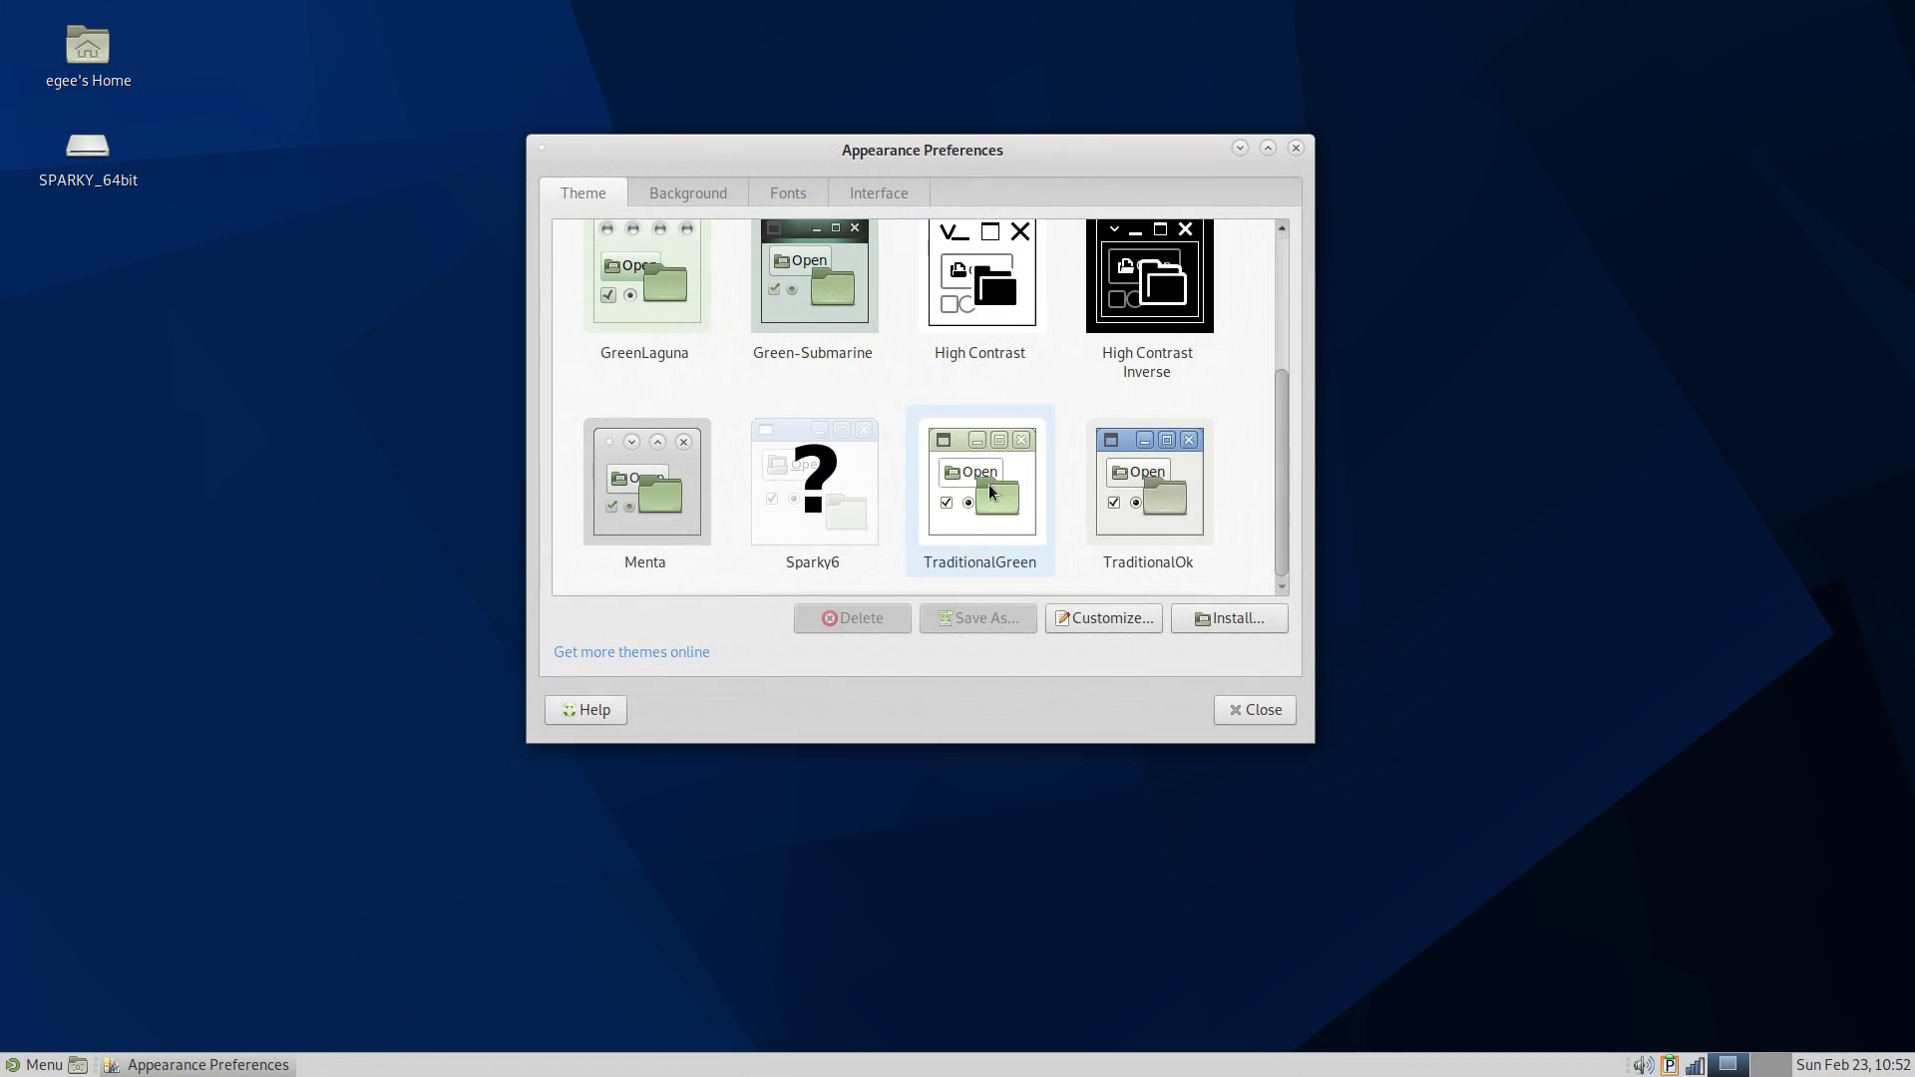
# - Try Blue-Submarine and other desktop themes, ending on BlueMenta
pyautogui.click(806, 495)
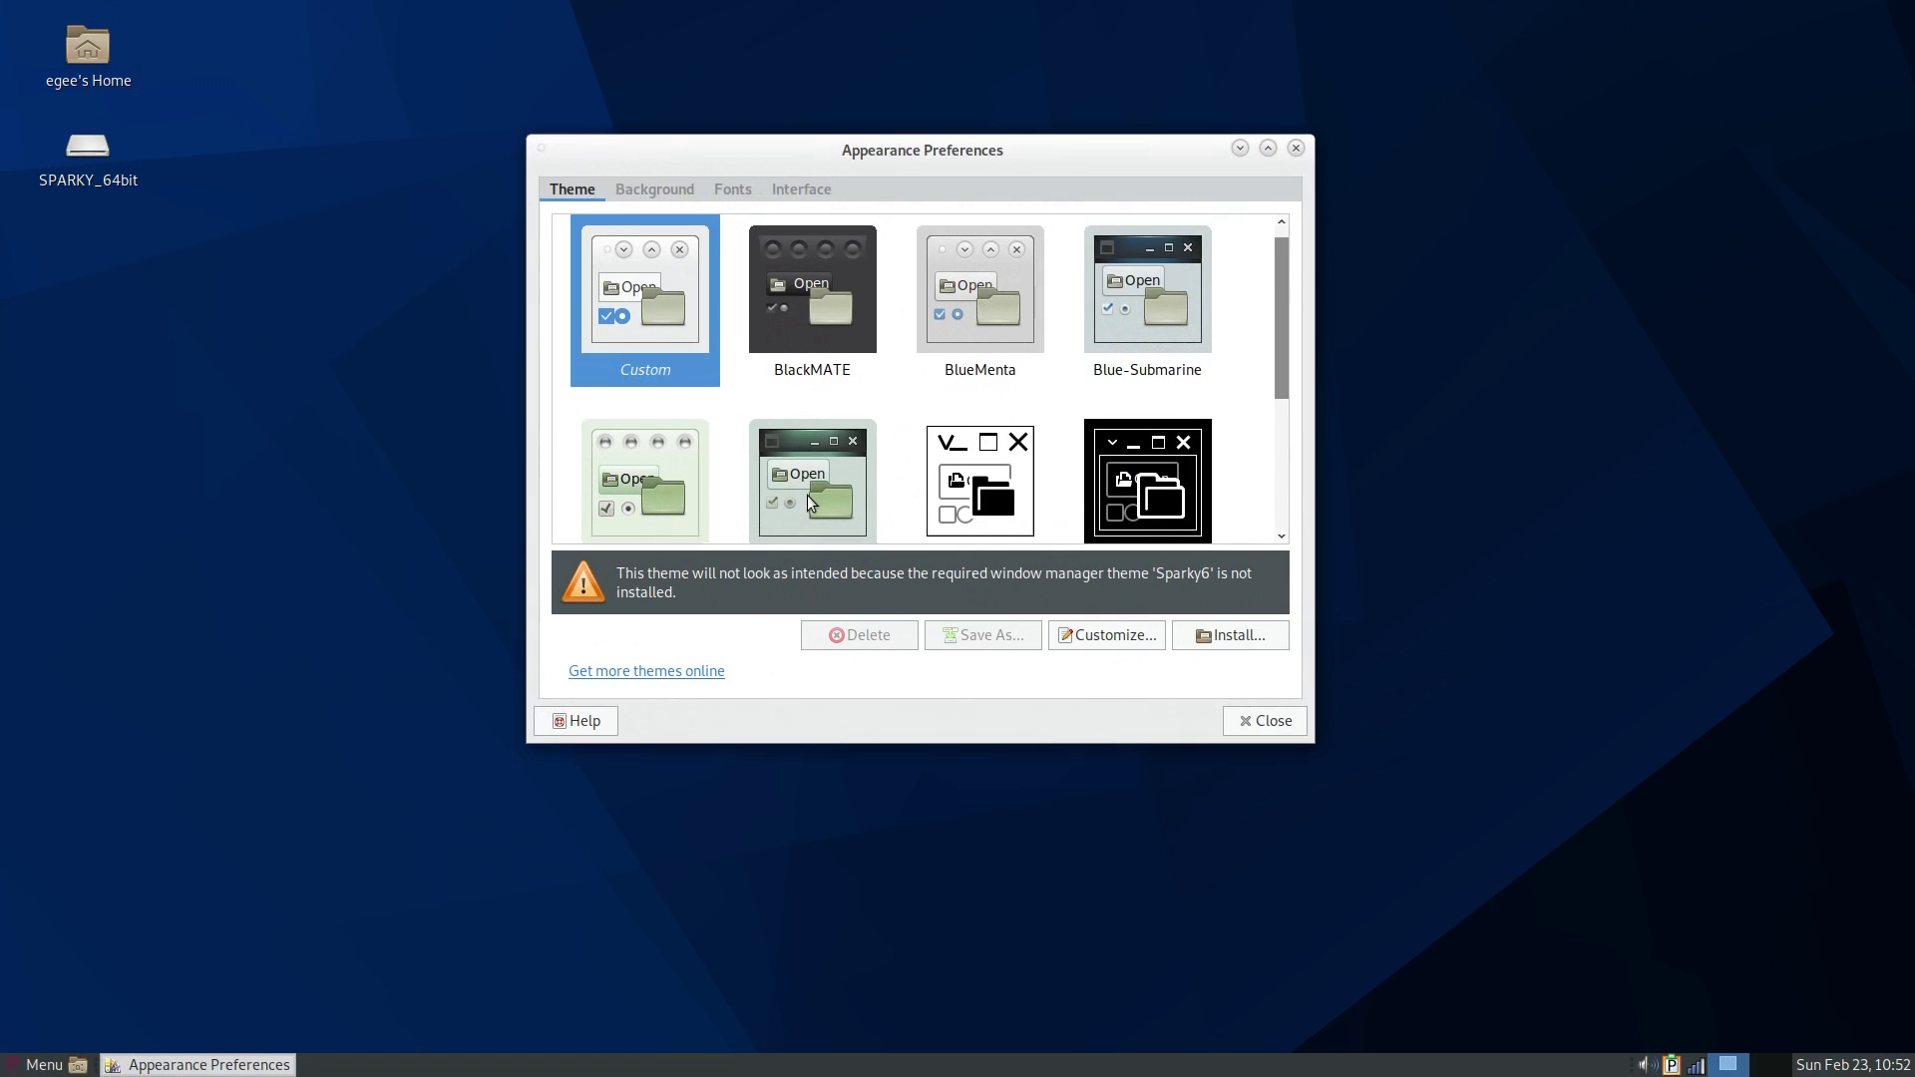
pyautogui.scroll(-3, 900, 437)
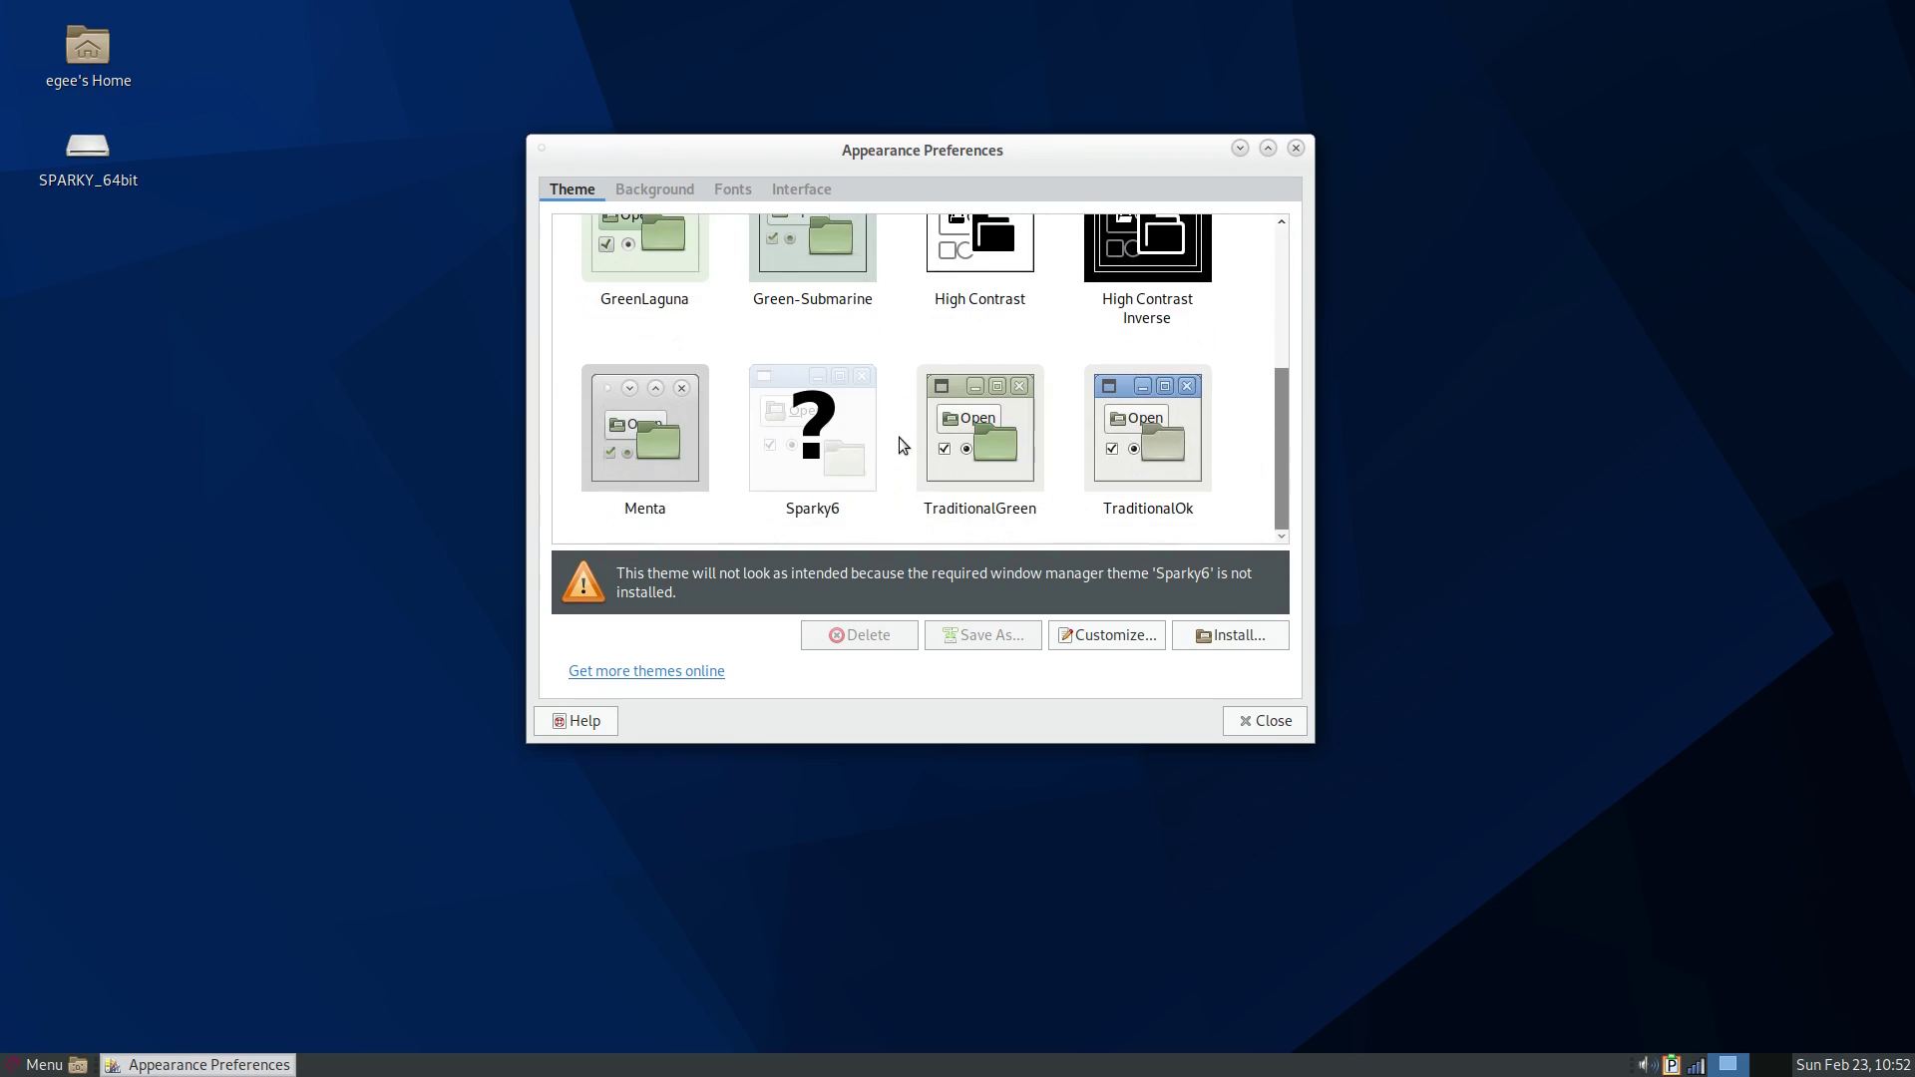
pyautogui.click(1110, 353)
pyautogui.click(36, 1064)
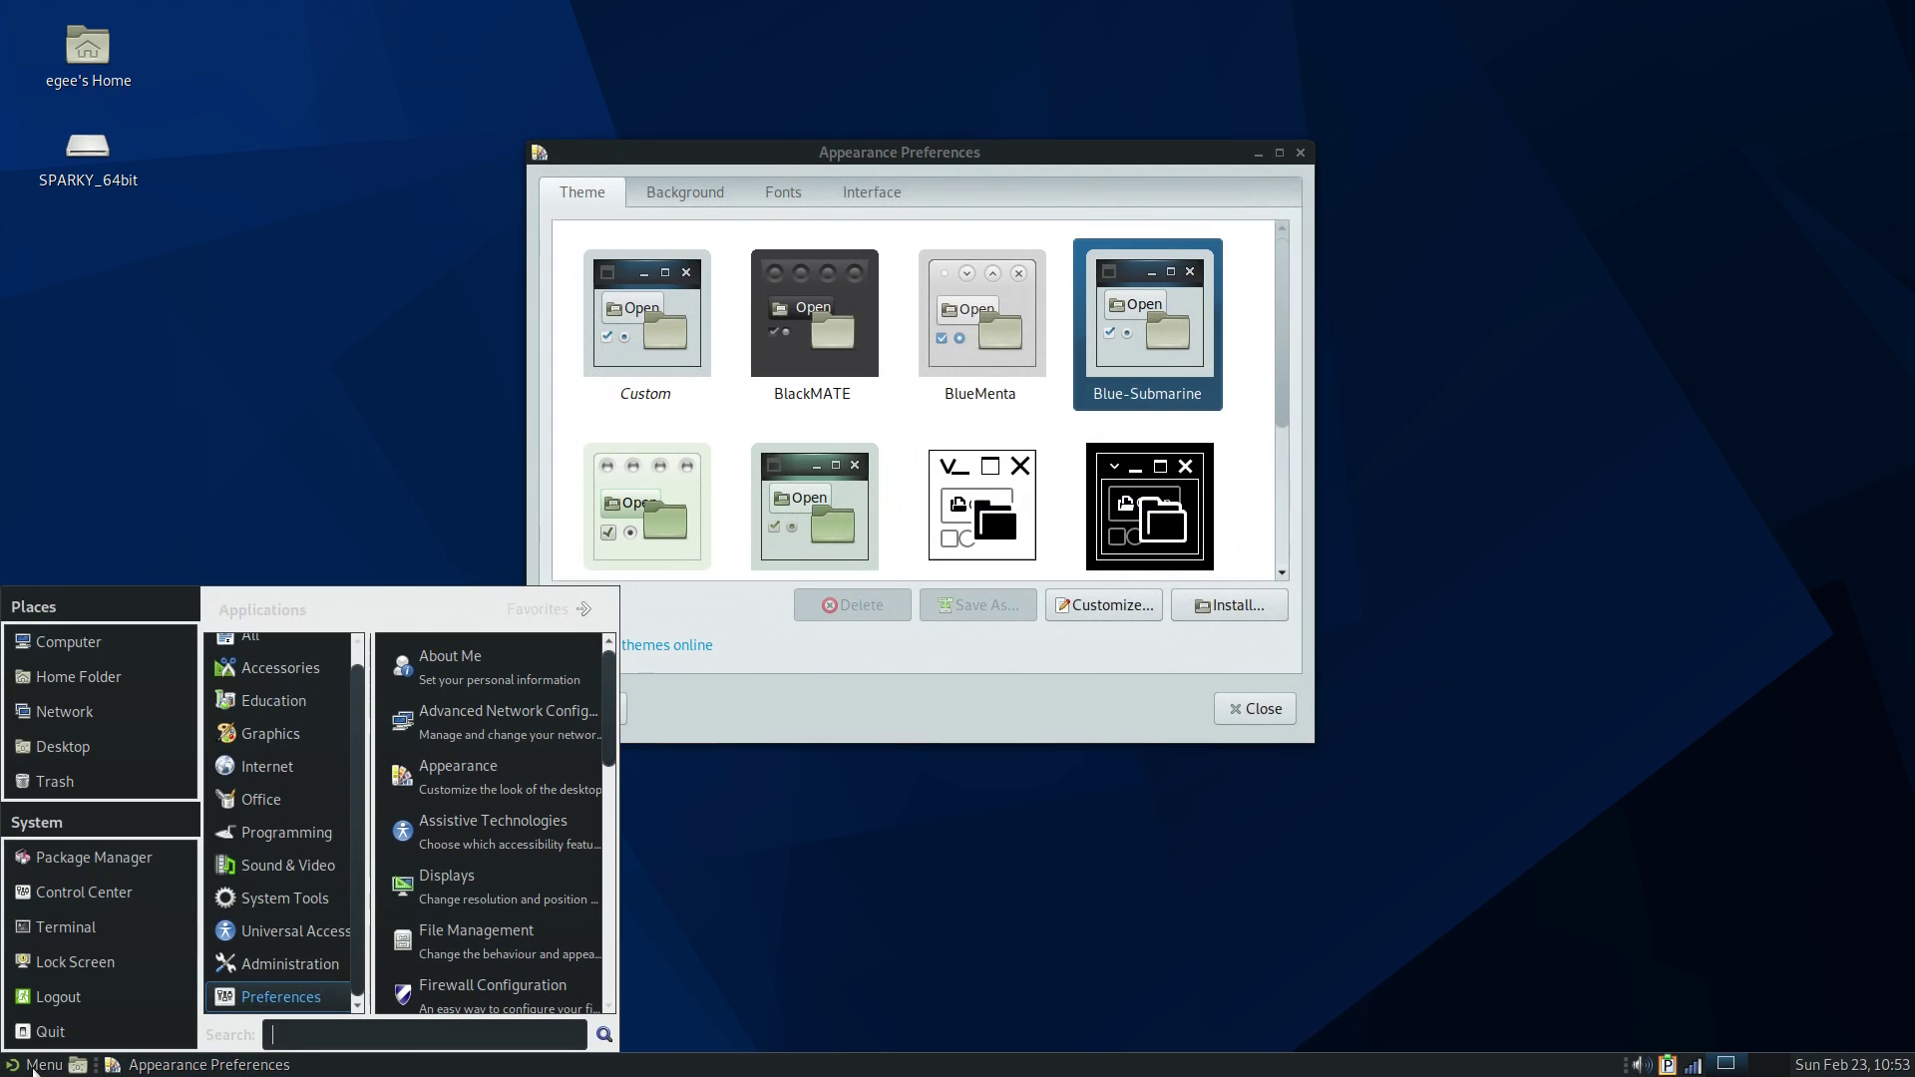
pyautogui.click(1255, 455)
pyautogui.scroll(-5, 1253, 460)
pyautogui.click(1182, 469)
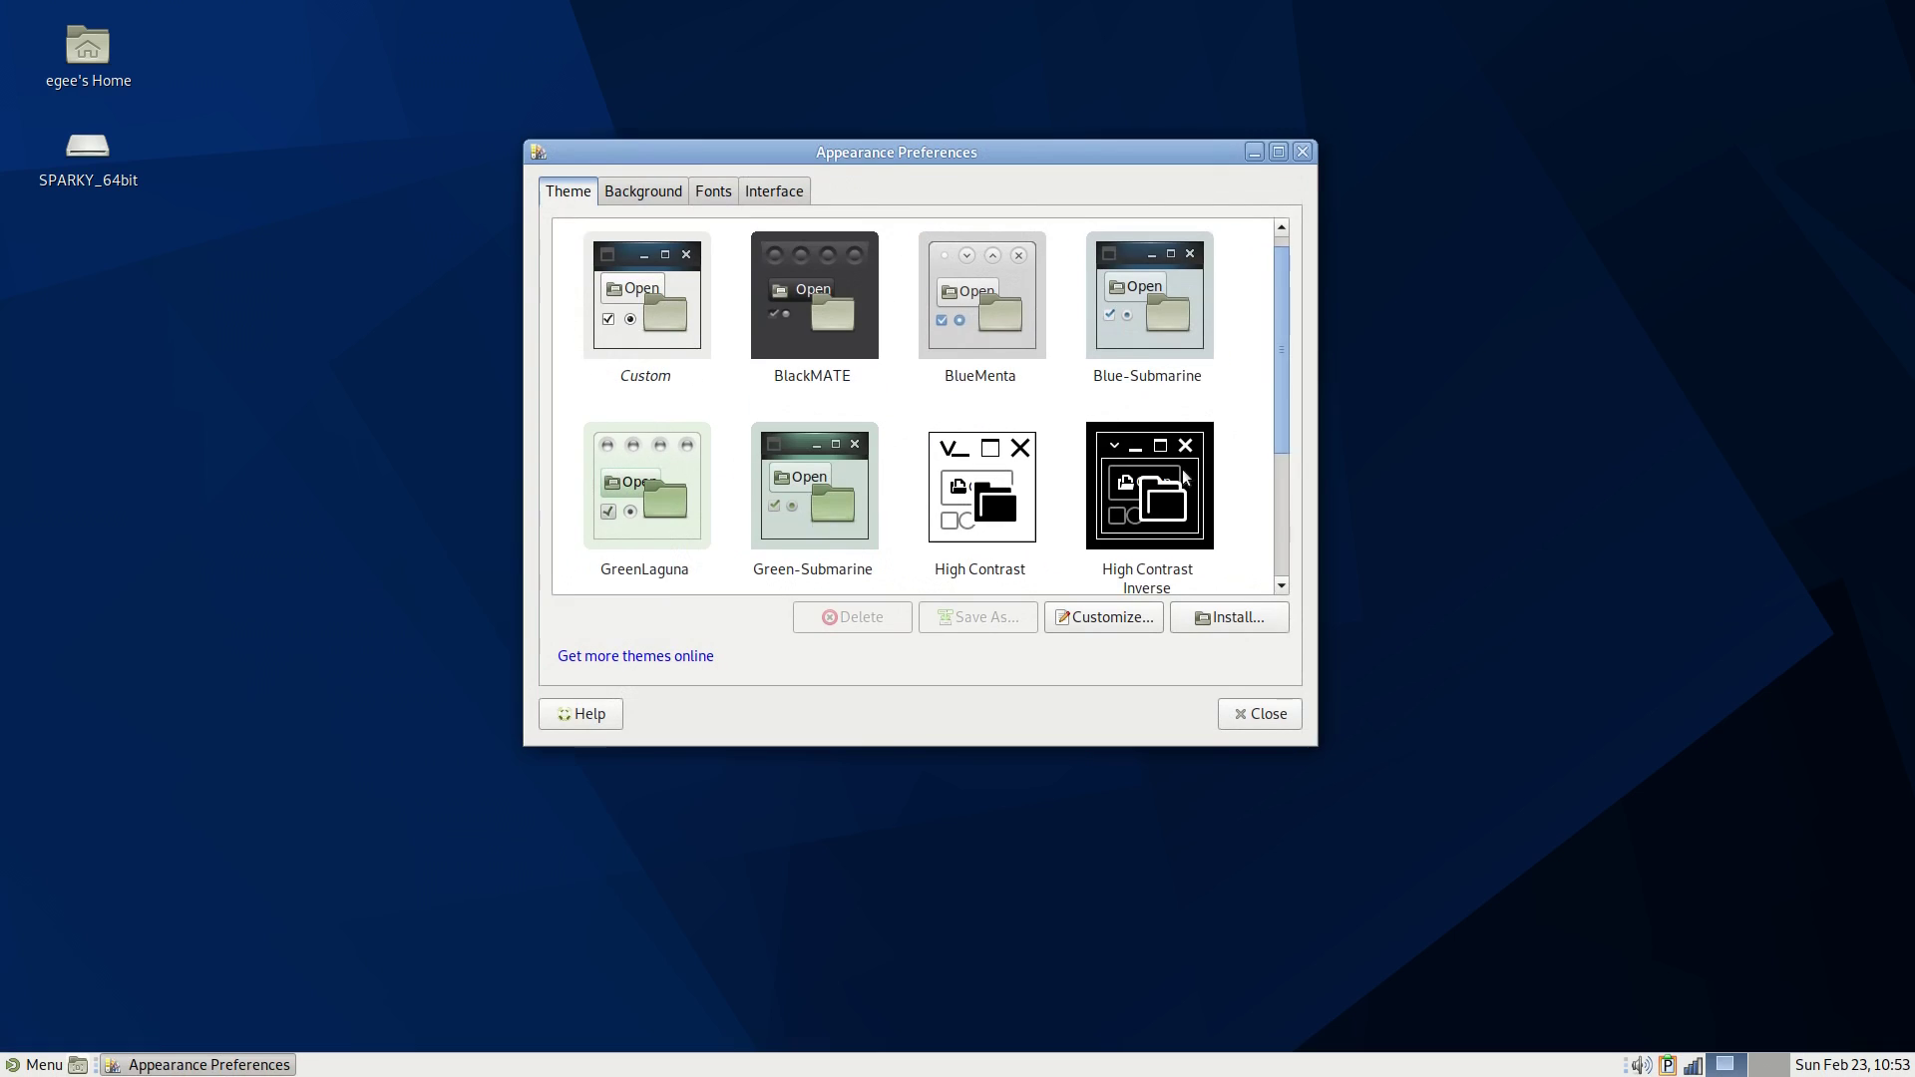
pyautogui.click(36, 1064)
pyautogui.scroll(-5, 489, 758)
pyautogui.scroll(5, 488, 758)
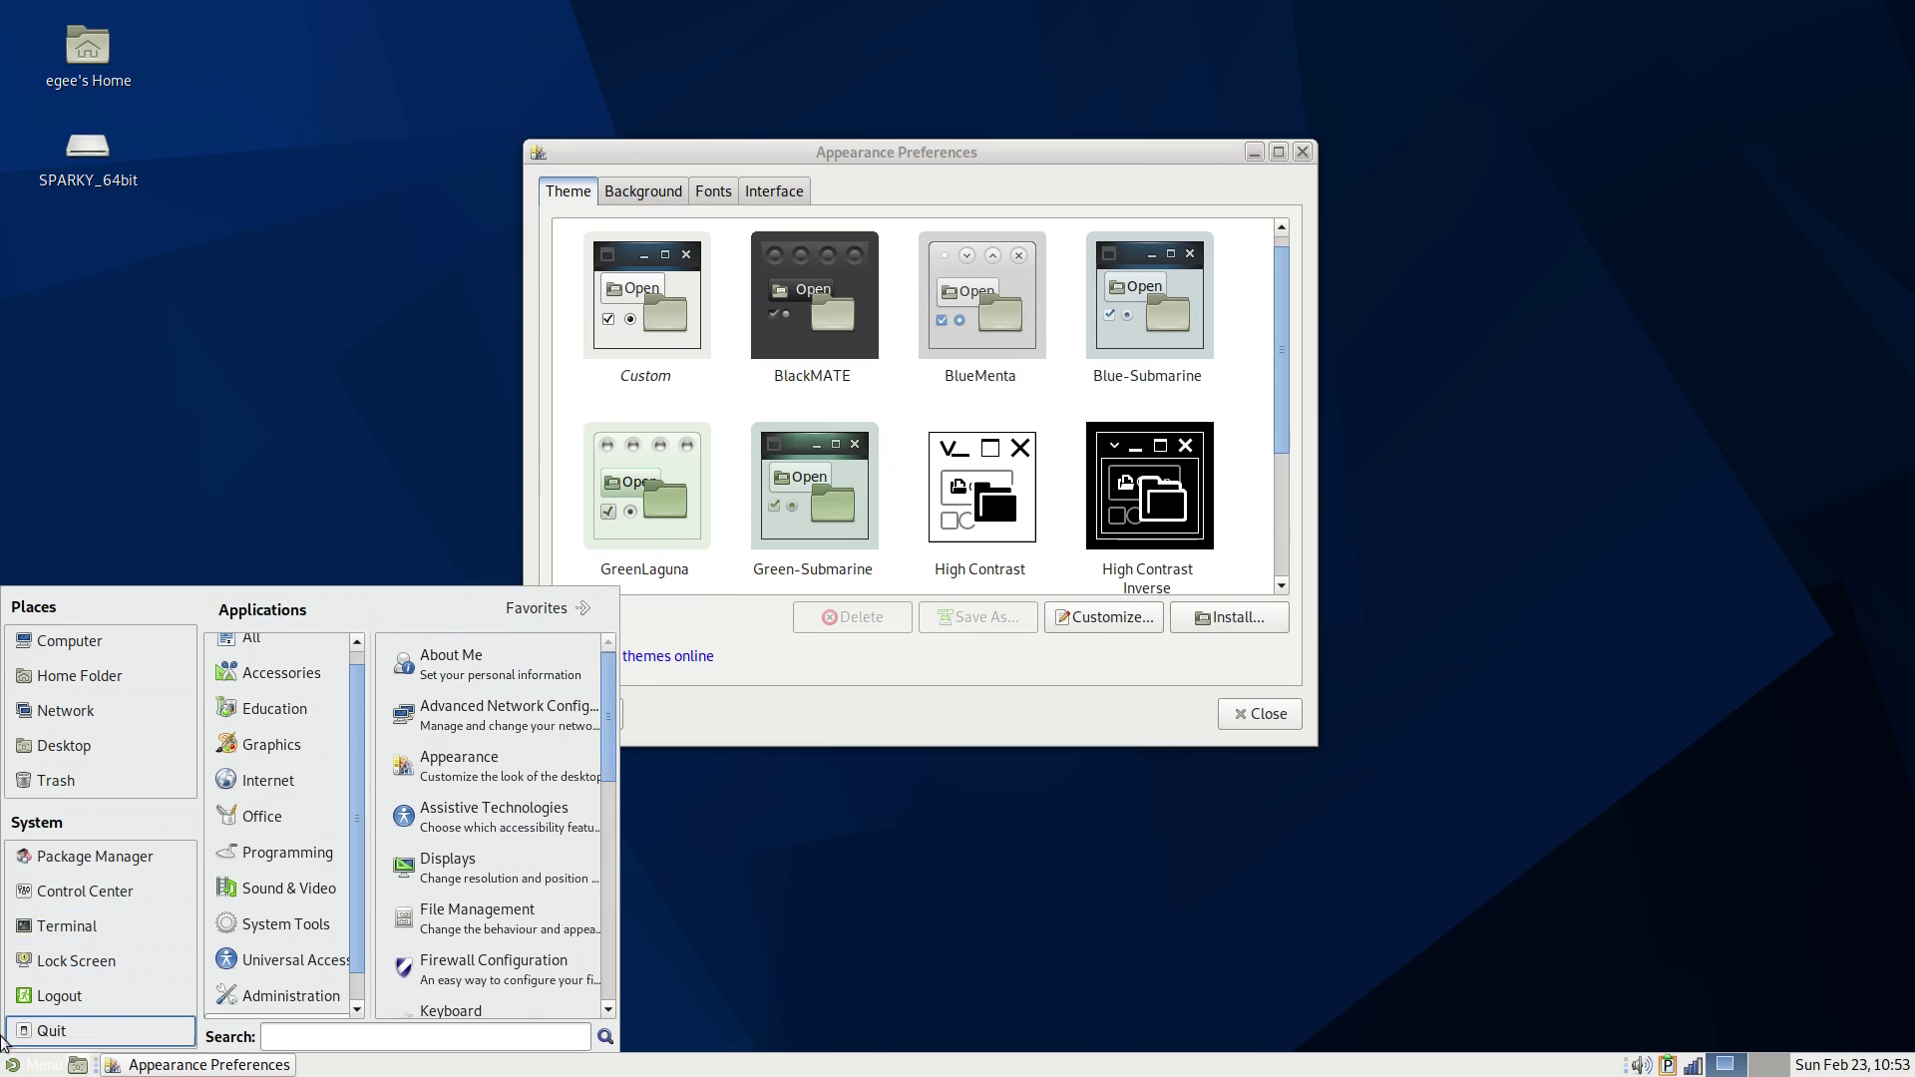
pyautogui.click(912, 554)
pyautogui.click(980, 299)
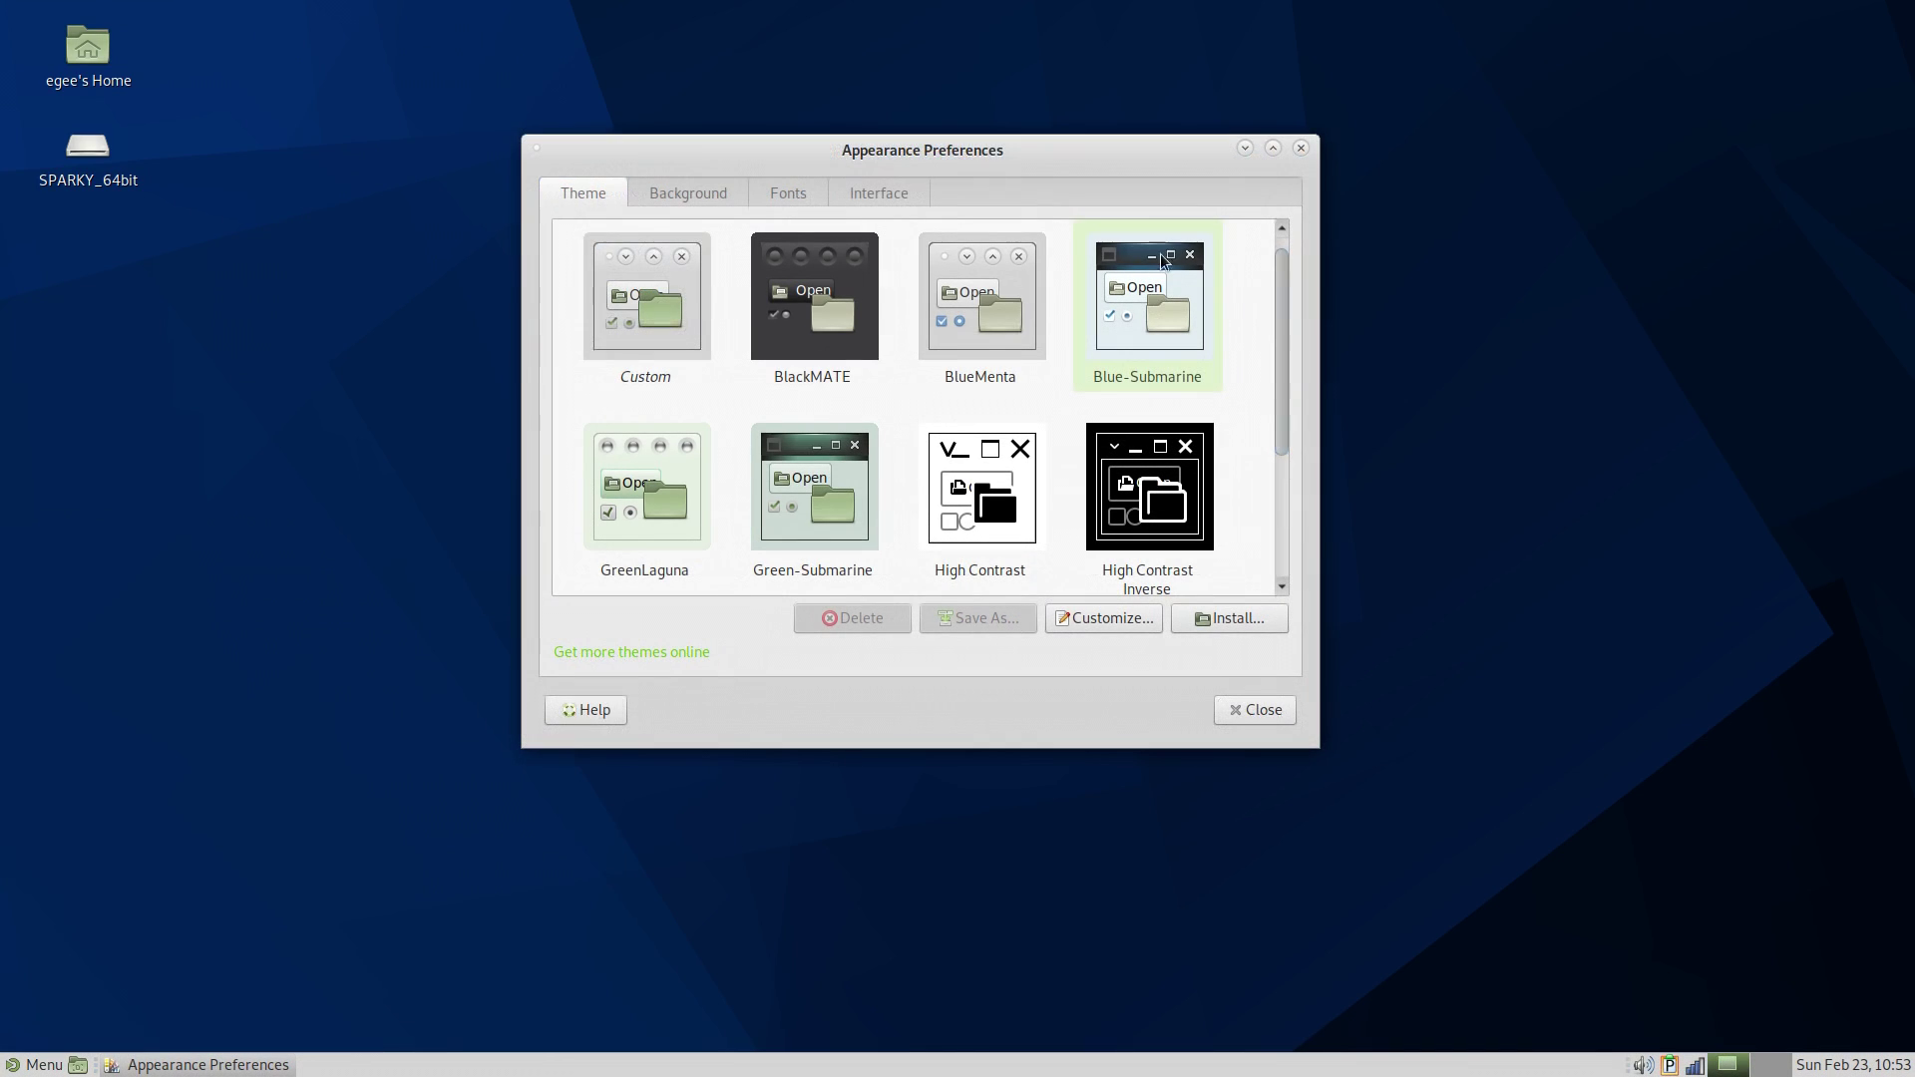
# - Preview gradient, nebula, branches, forest and wheat wallpapers, returning to the dark blue swirl
pyautogui.click(674, 195)
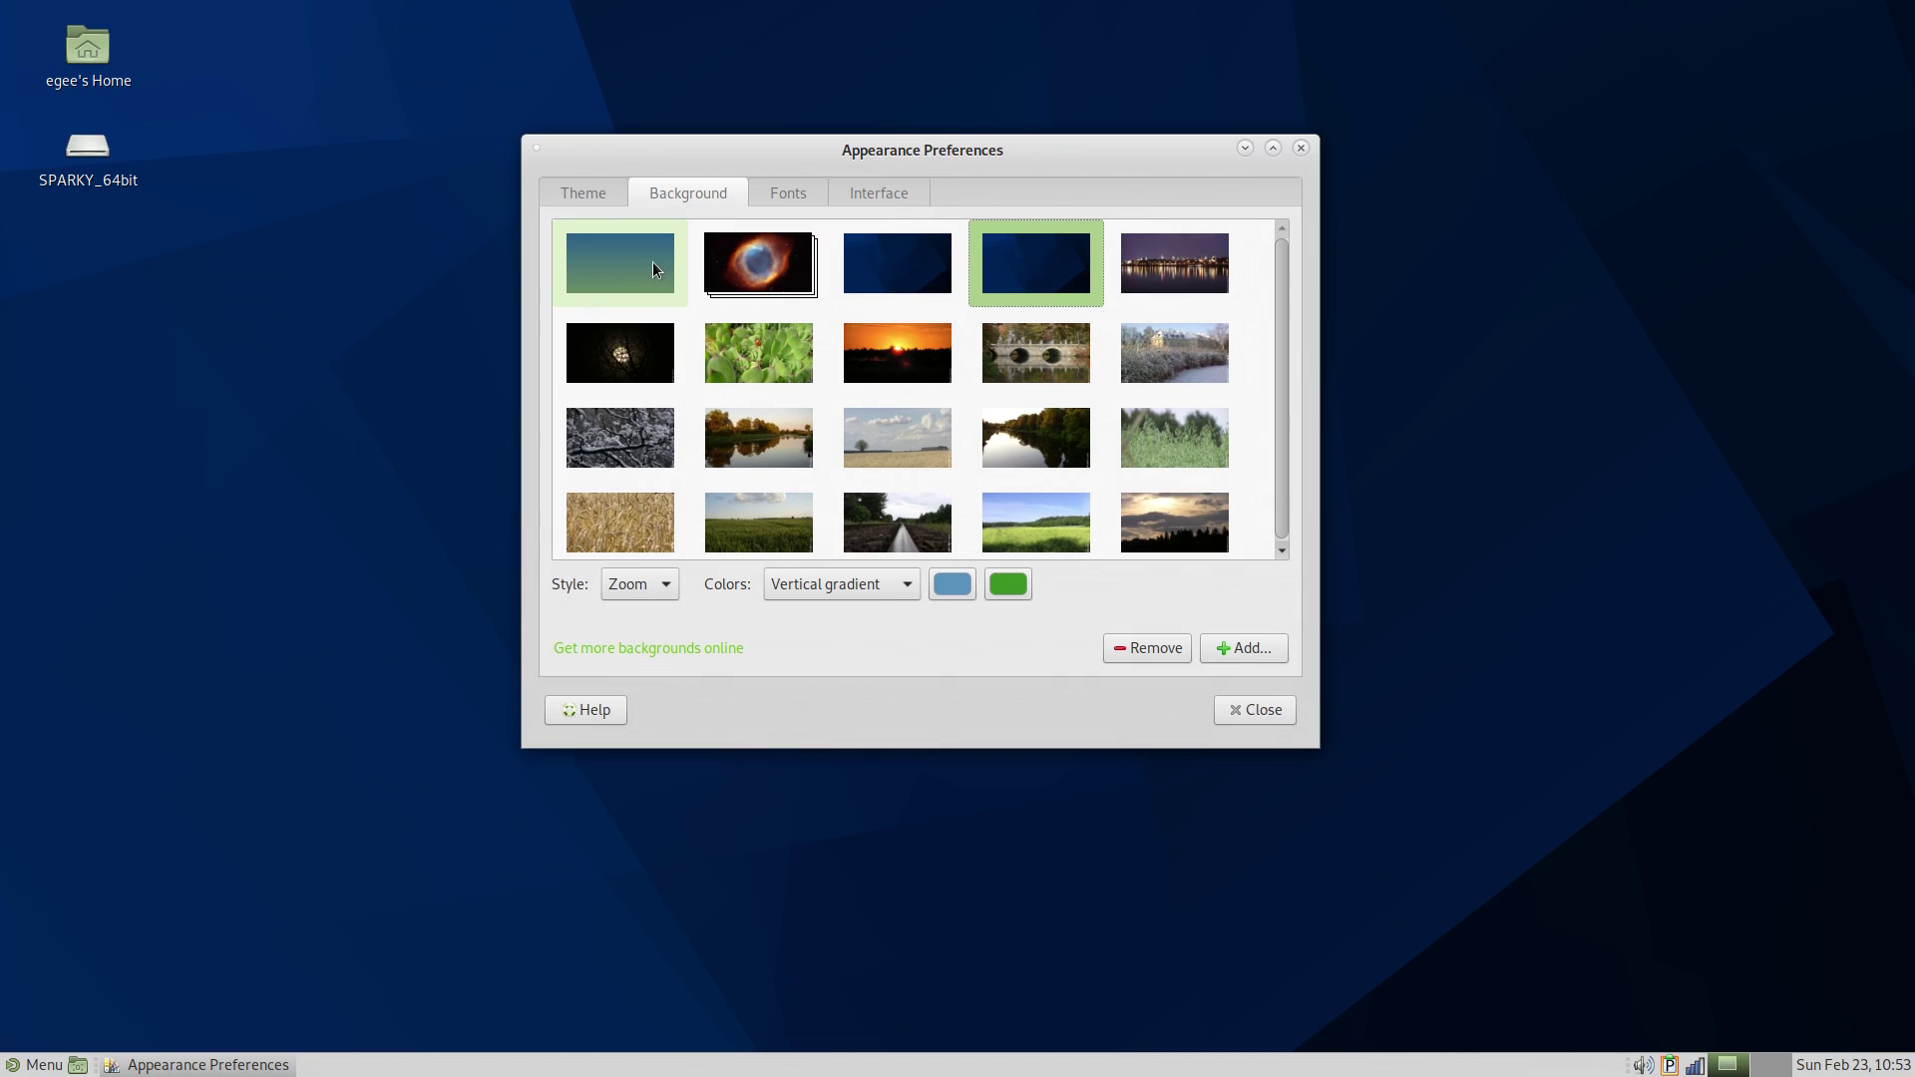
pyautogui.moveTo(876, 152); pyautogui.dragTo(1672, 33)
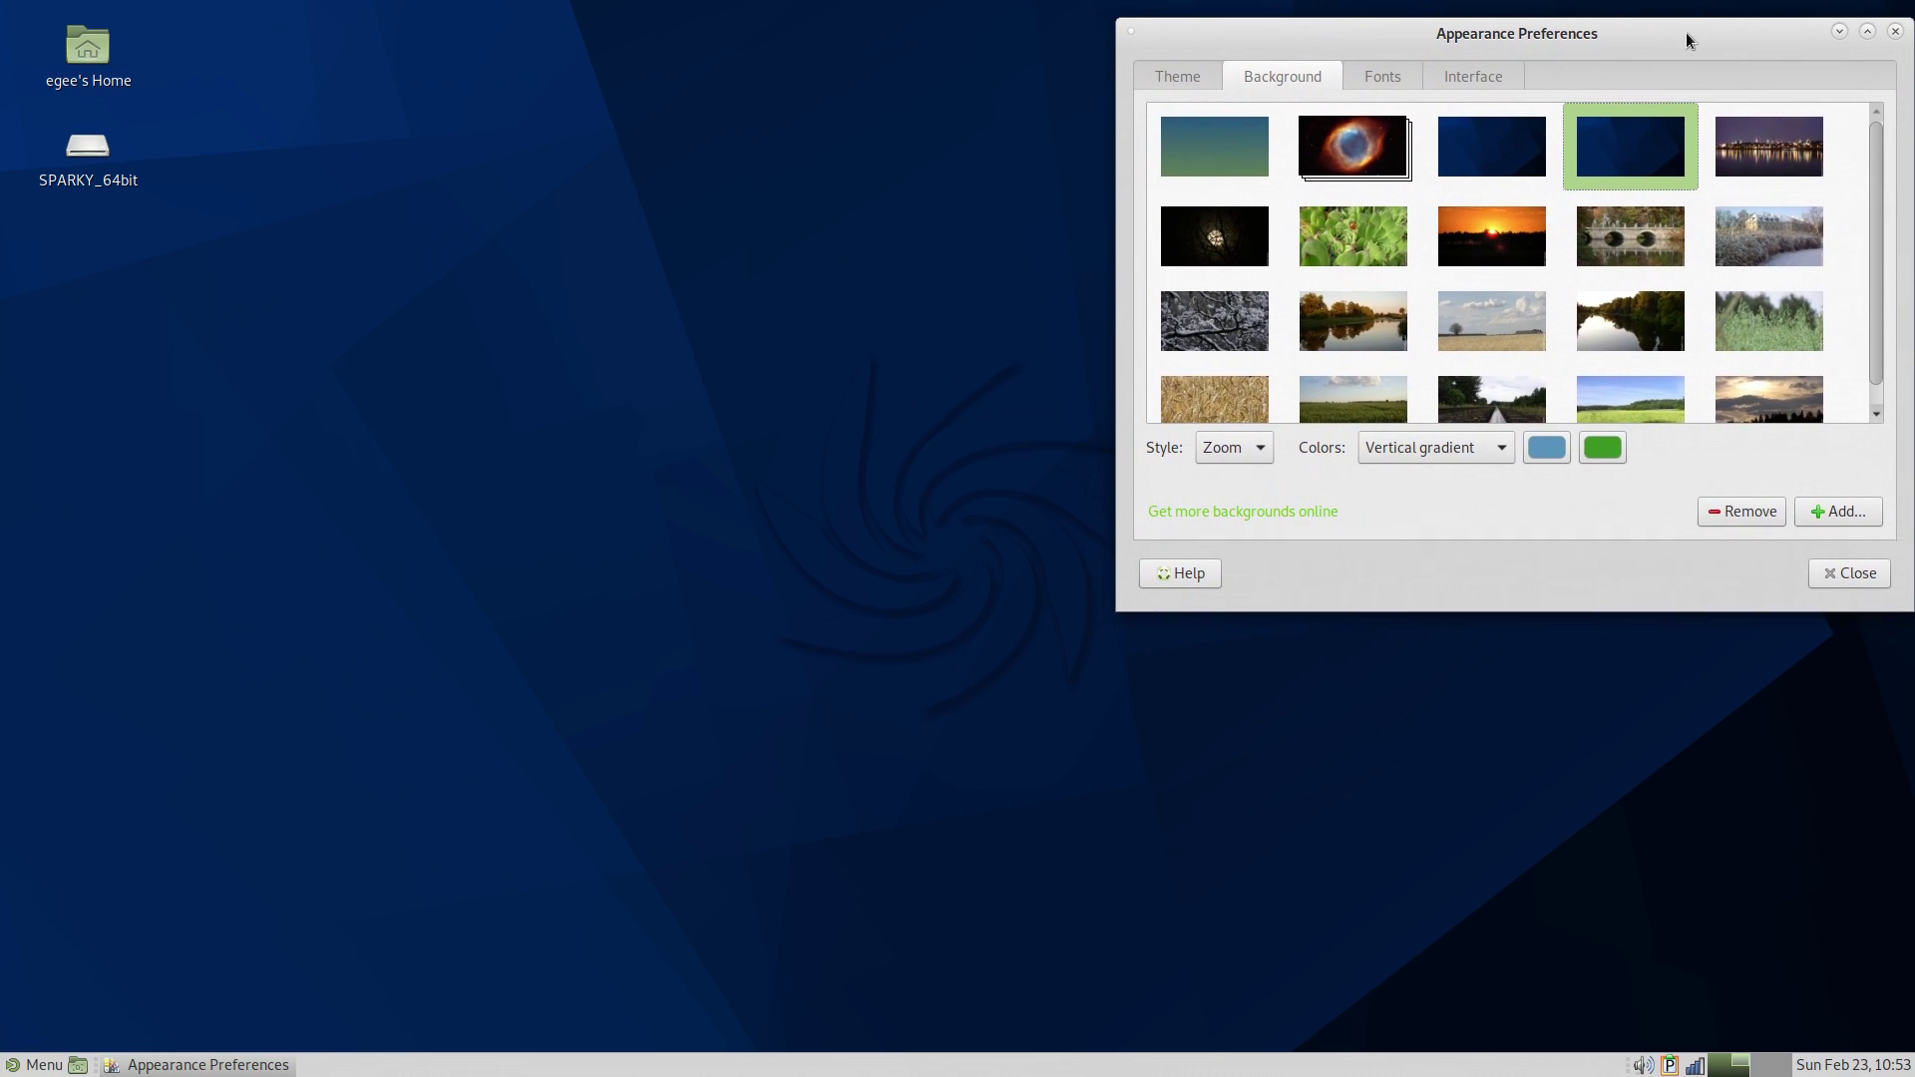
pyautogui.click(1237, 159)
pyautogui.click(1352, 147)
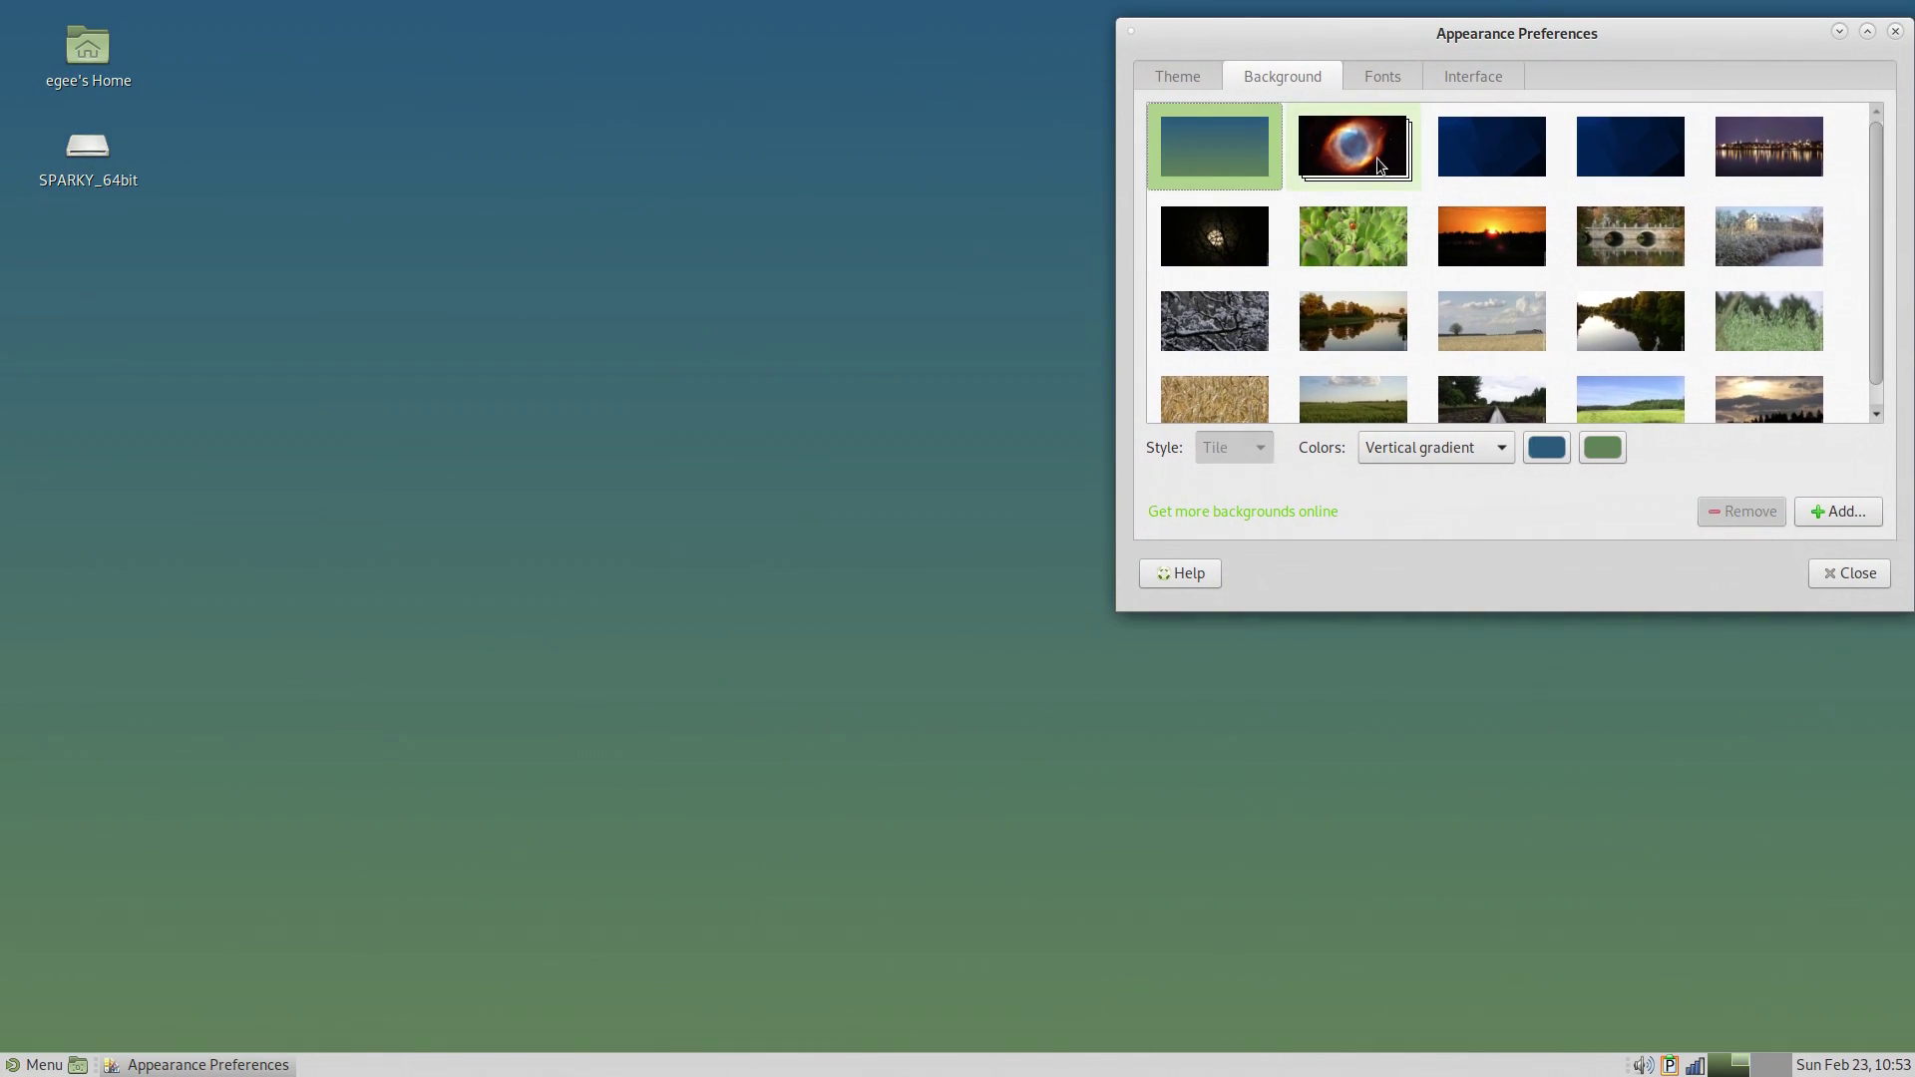
pyautogui.click(1220, 235)
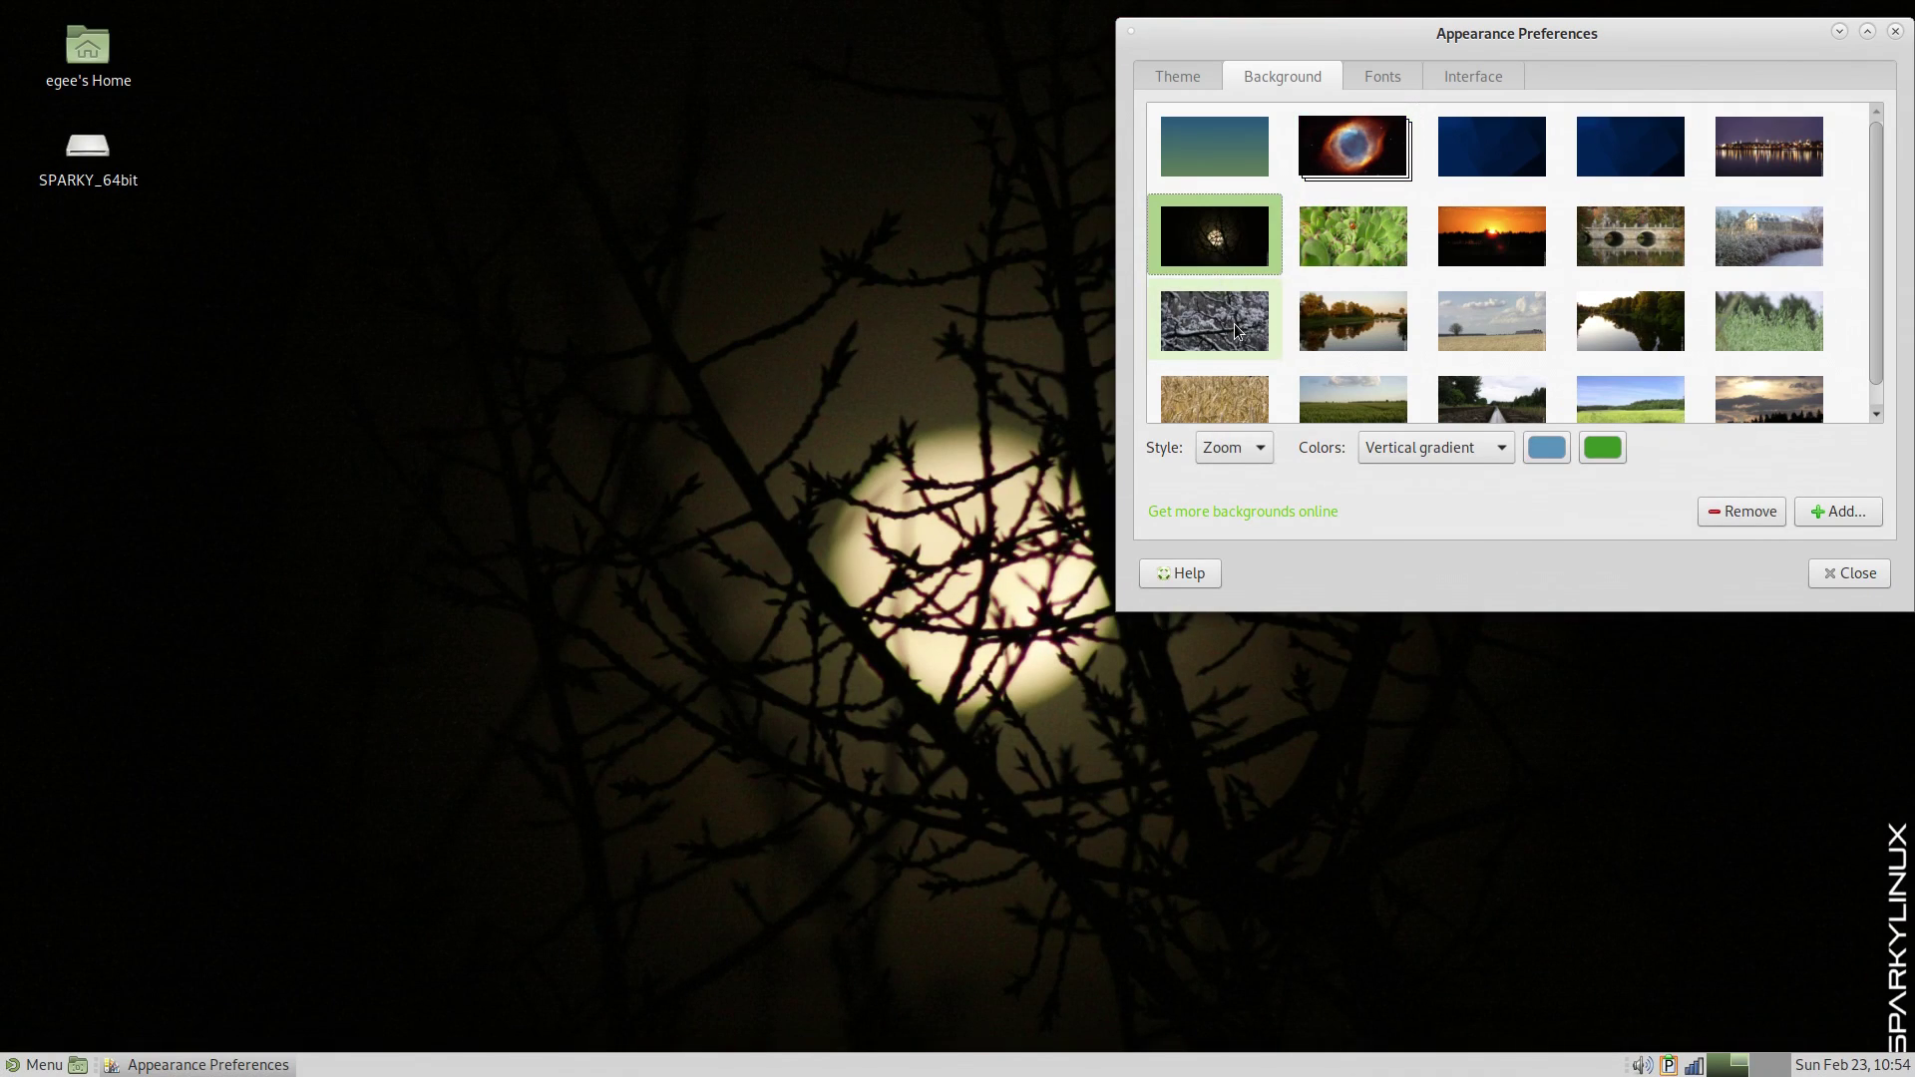
pyautogui.click(1236, 319)
pyautogui.click(1615, 147)
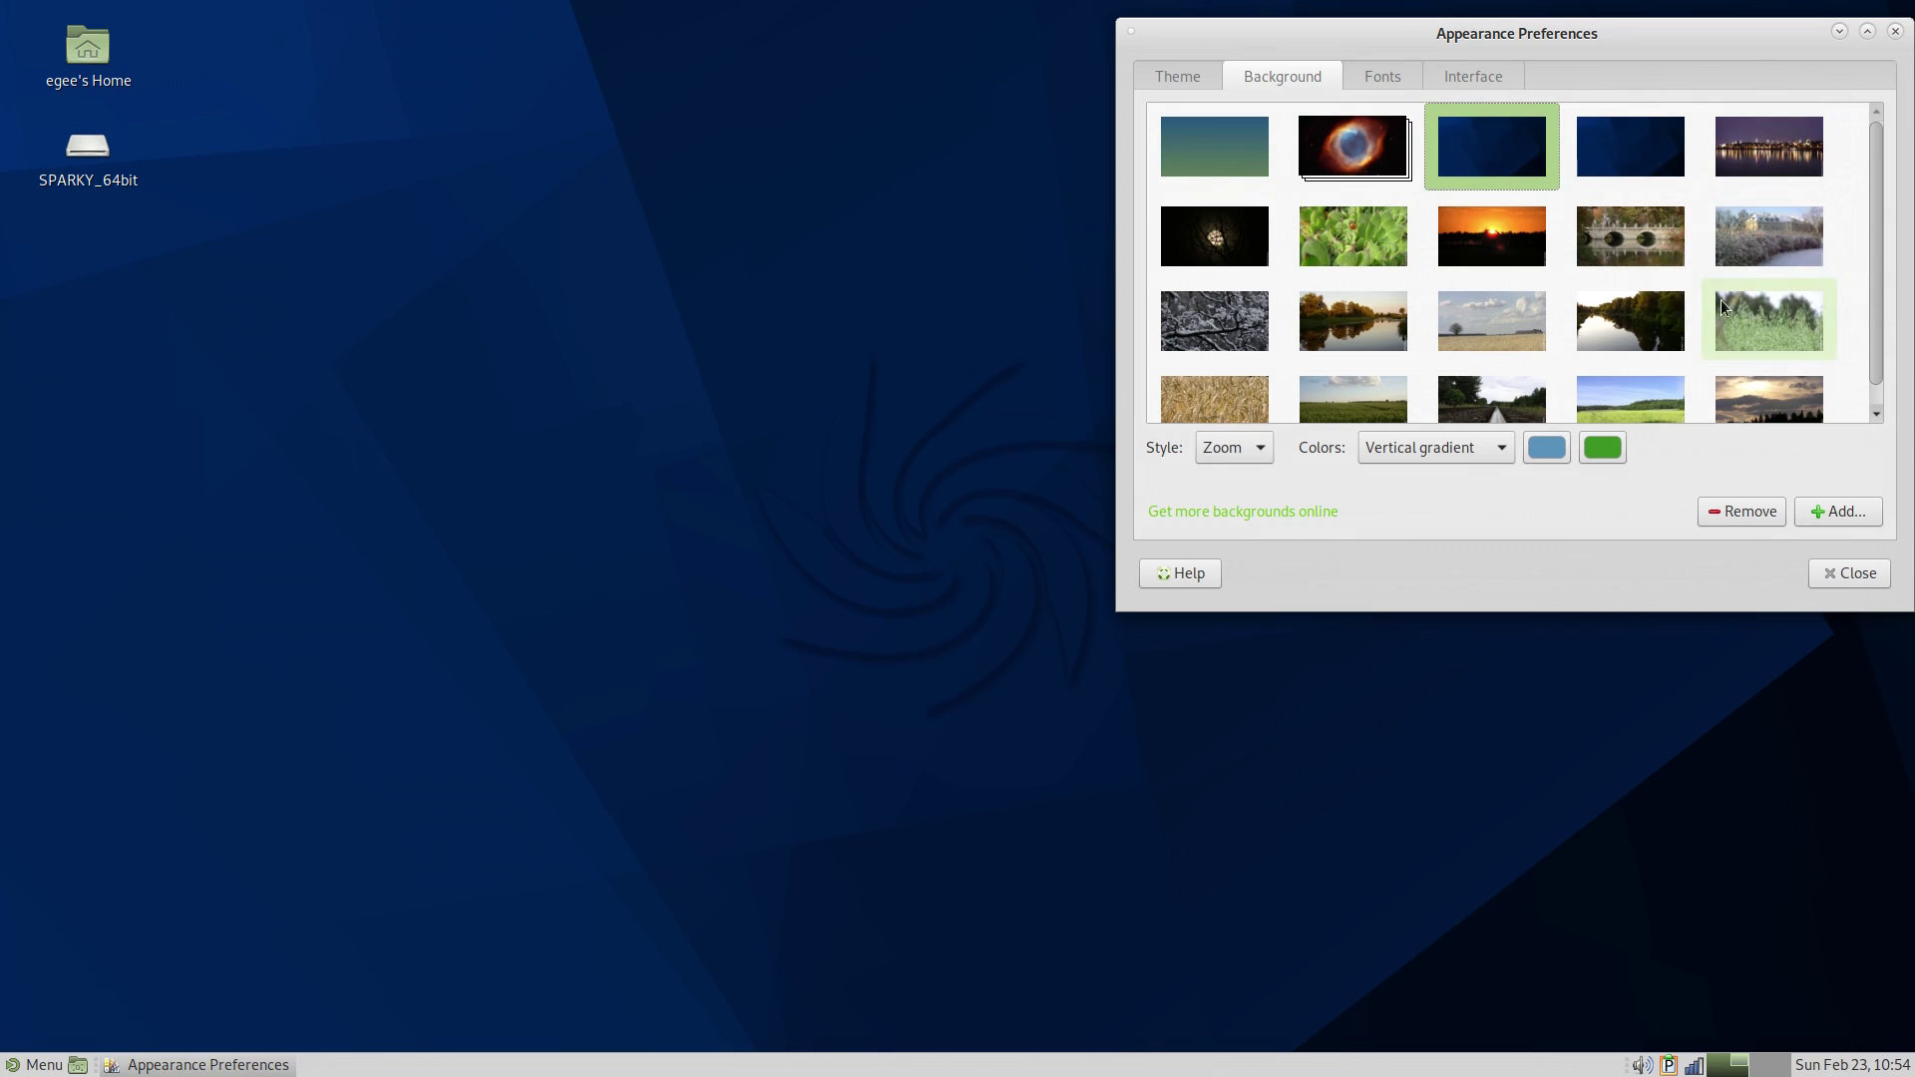
pyautogui.scroll(-1, 1721, 299)
pyautogui.click(1769, 384)
pyautogui.click(1350, 374)
pyautogui.scroll(1, 1512, 145)
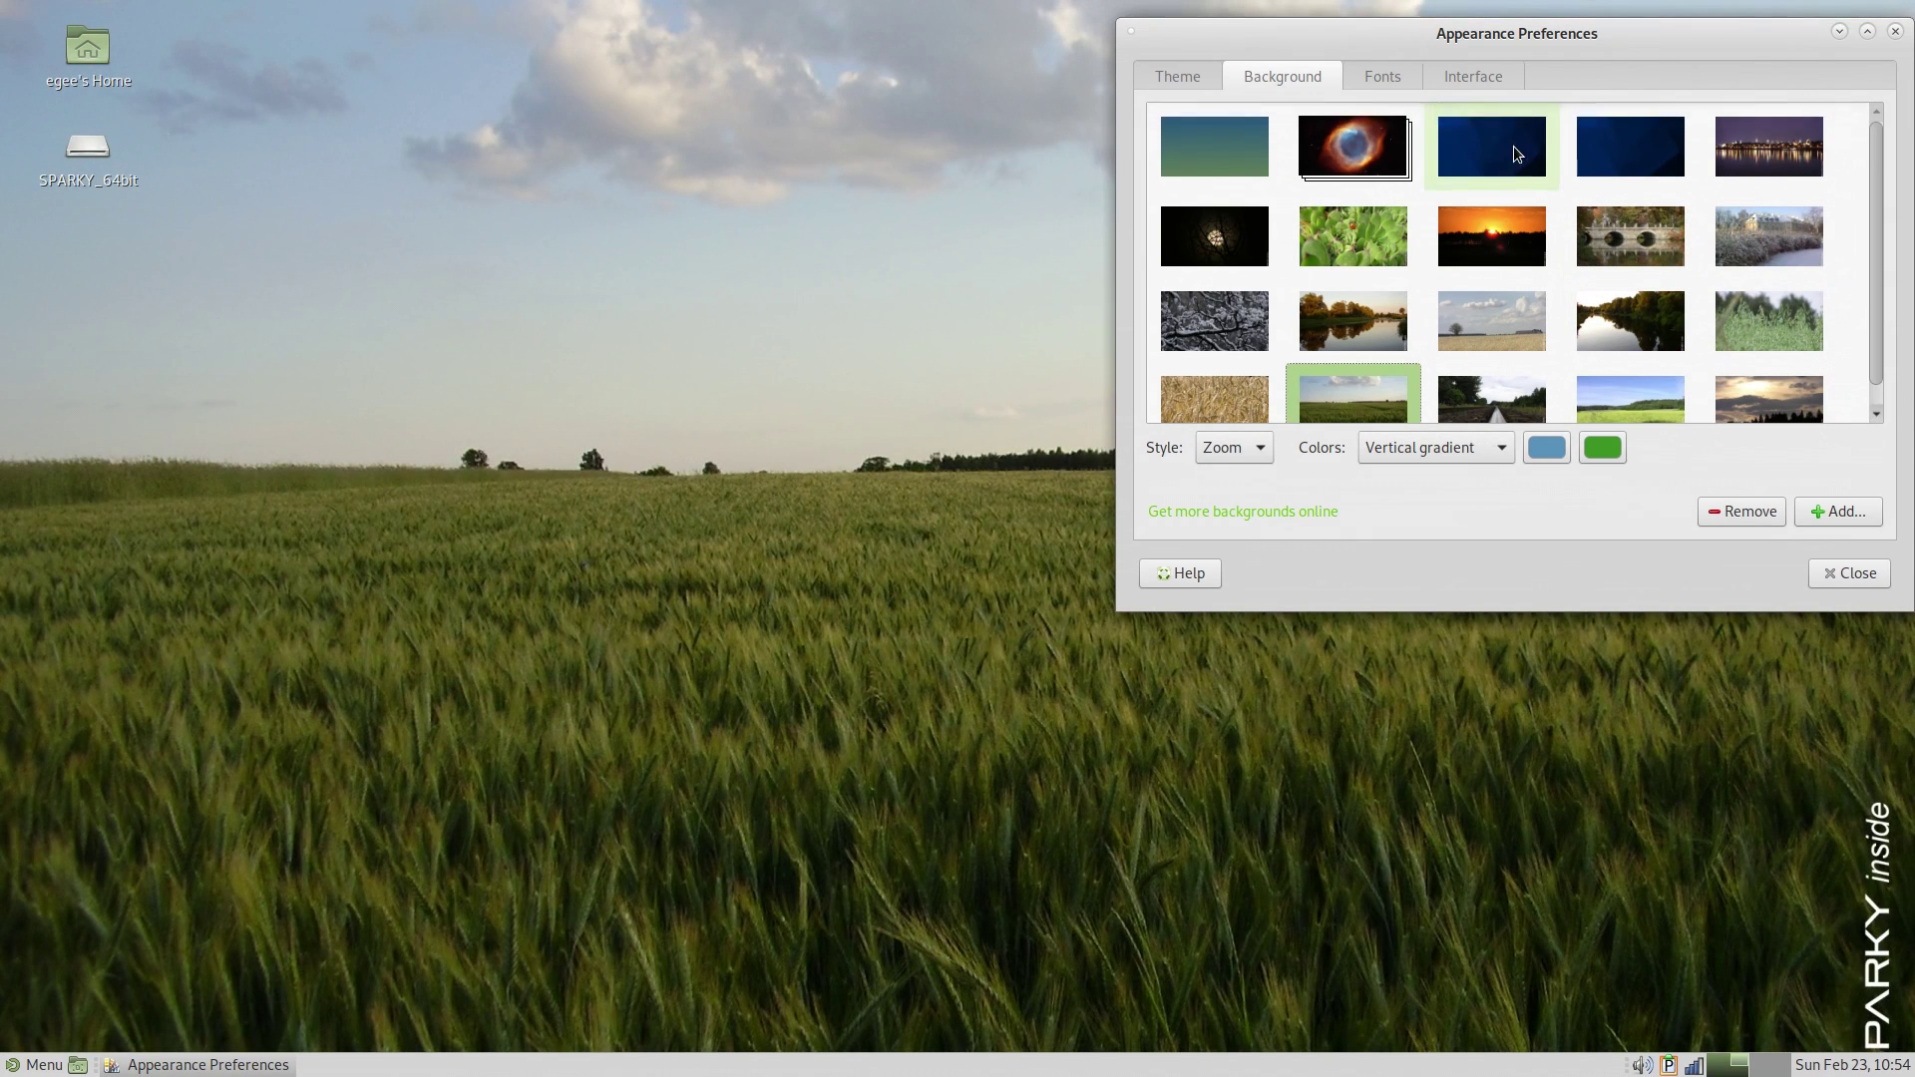
pyautogui.click(1616, 164)
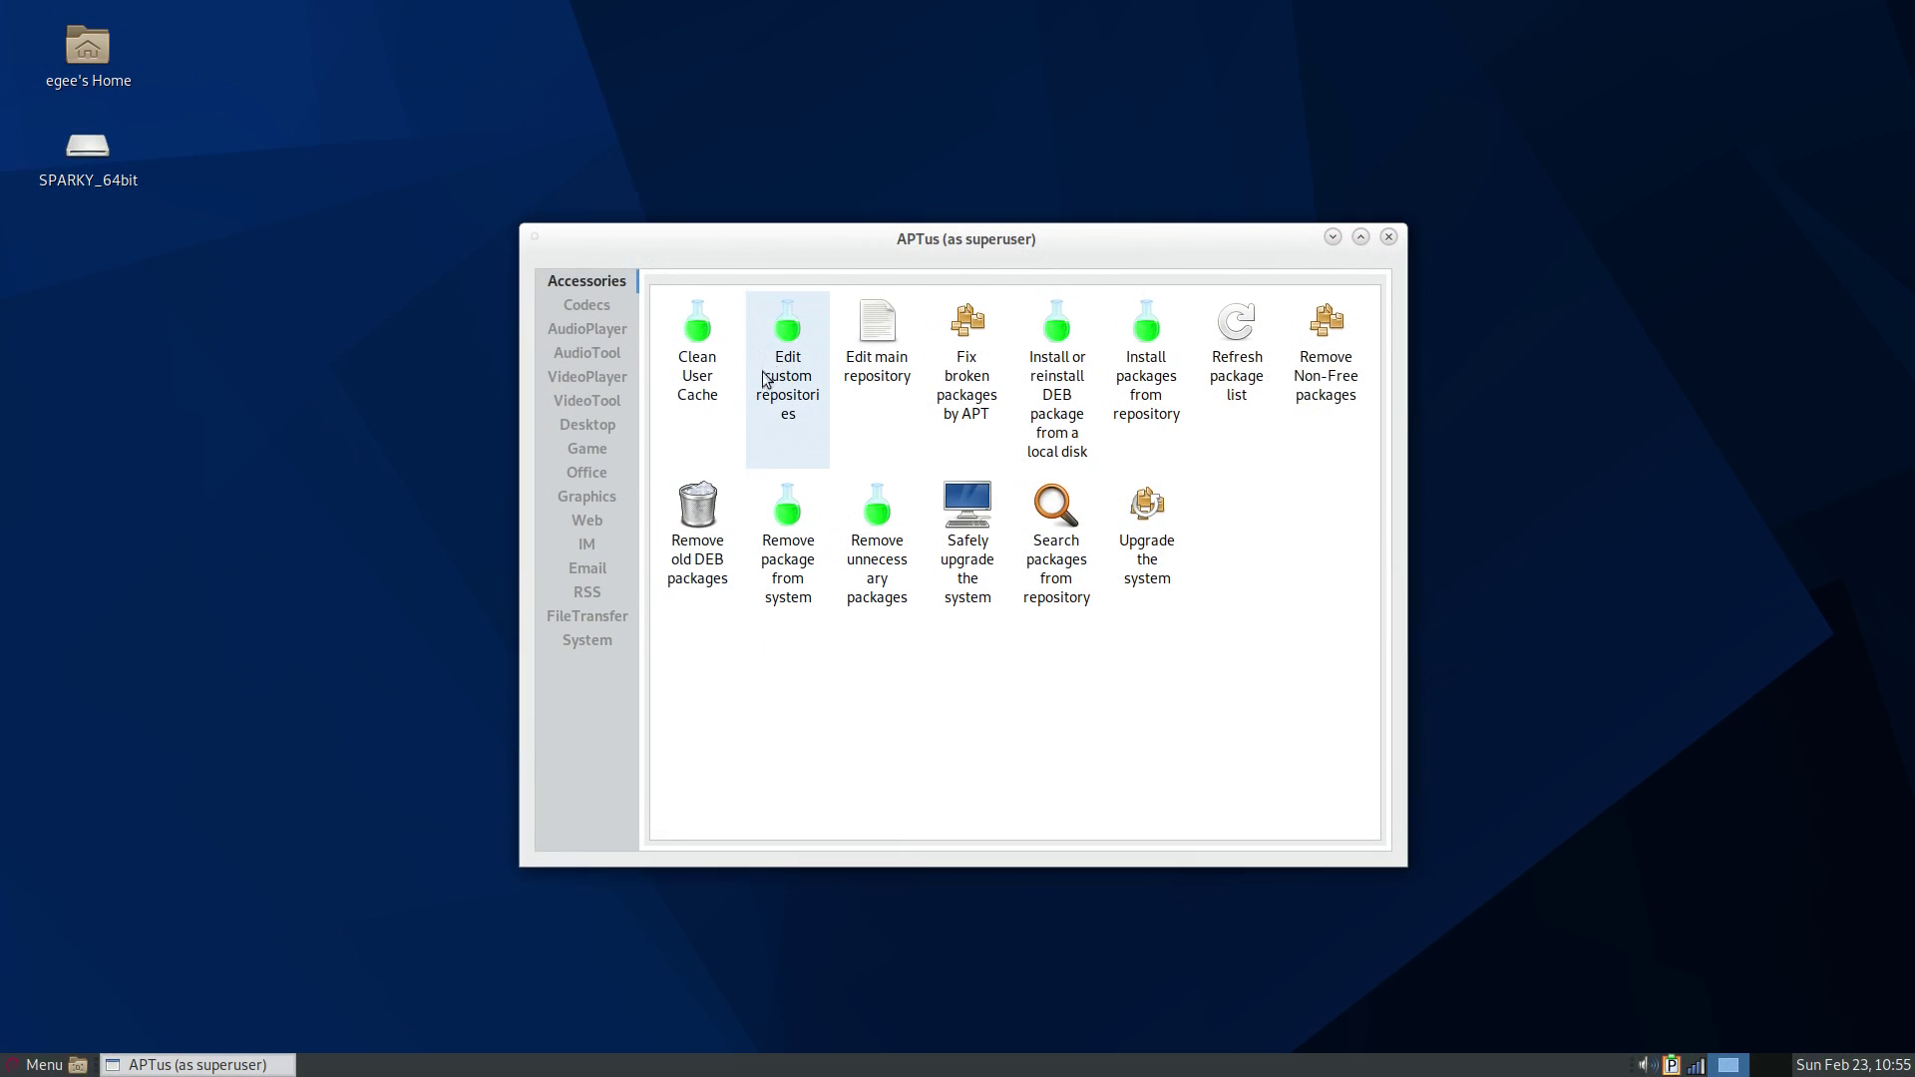
# - Browse the Codecs and AudioPlayer categories, then resize and center the APTus window
pyautogui.click(601, 311)
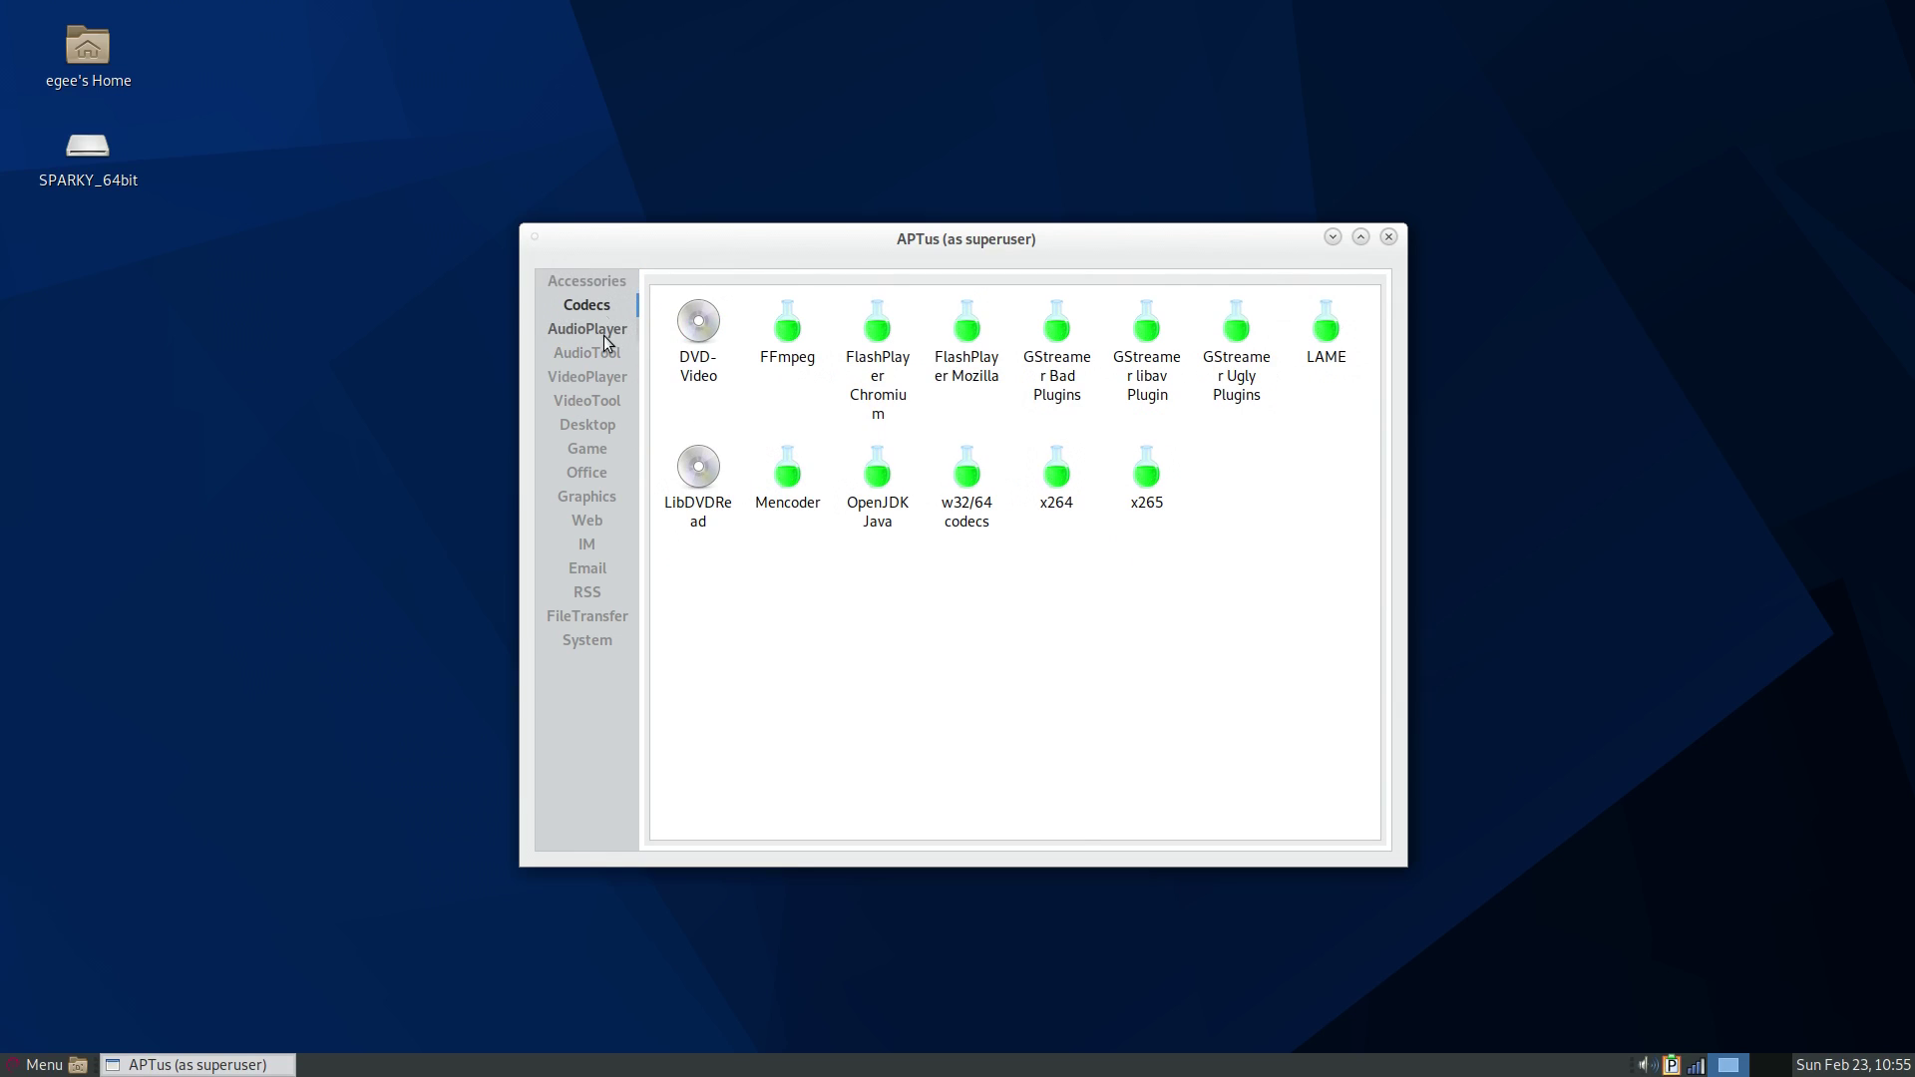
pyautogui.click(602, 335)
pyautogui.click(585, 313)
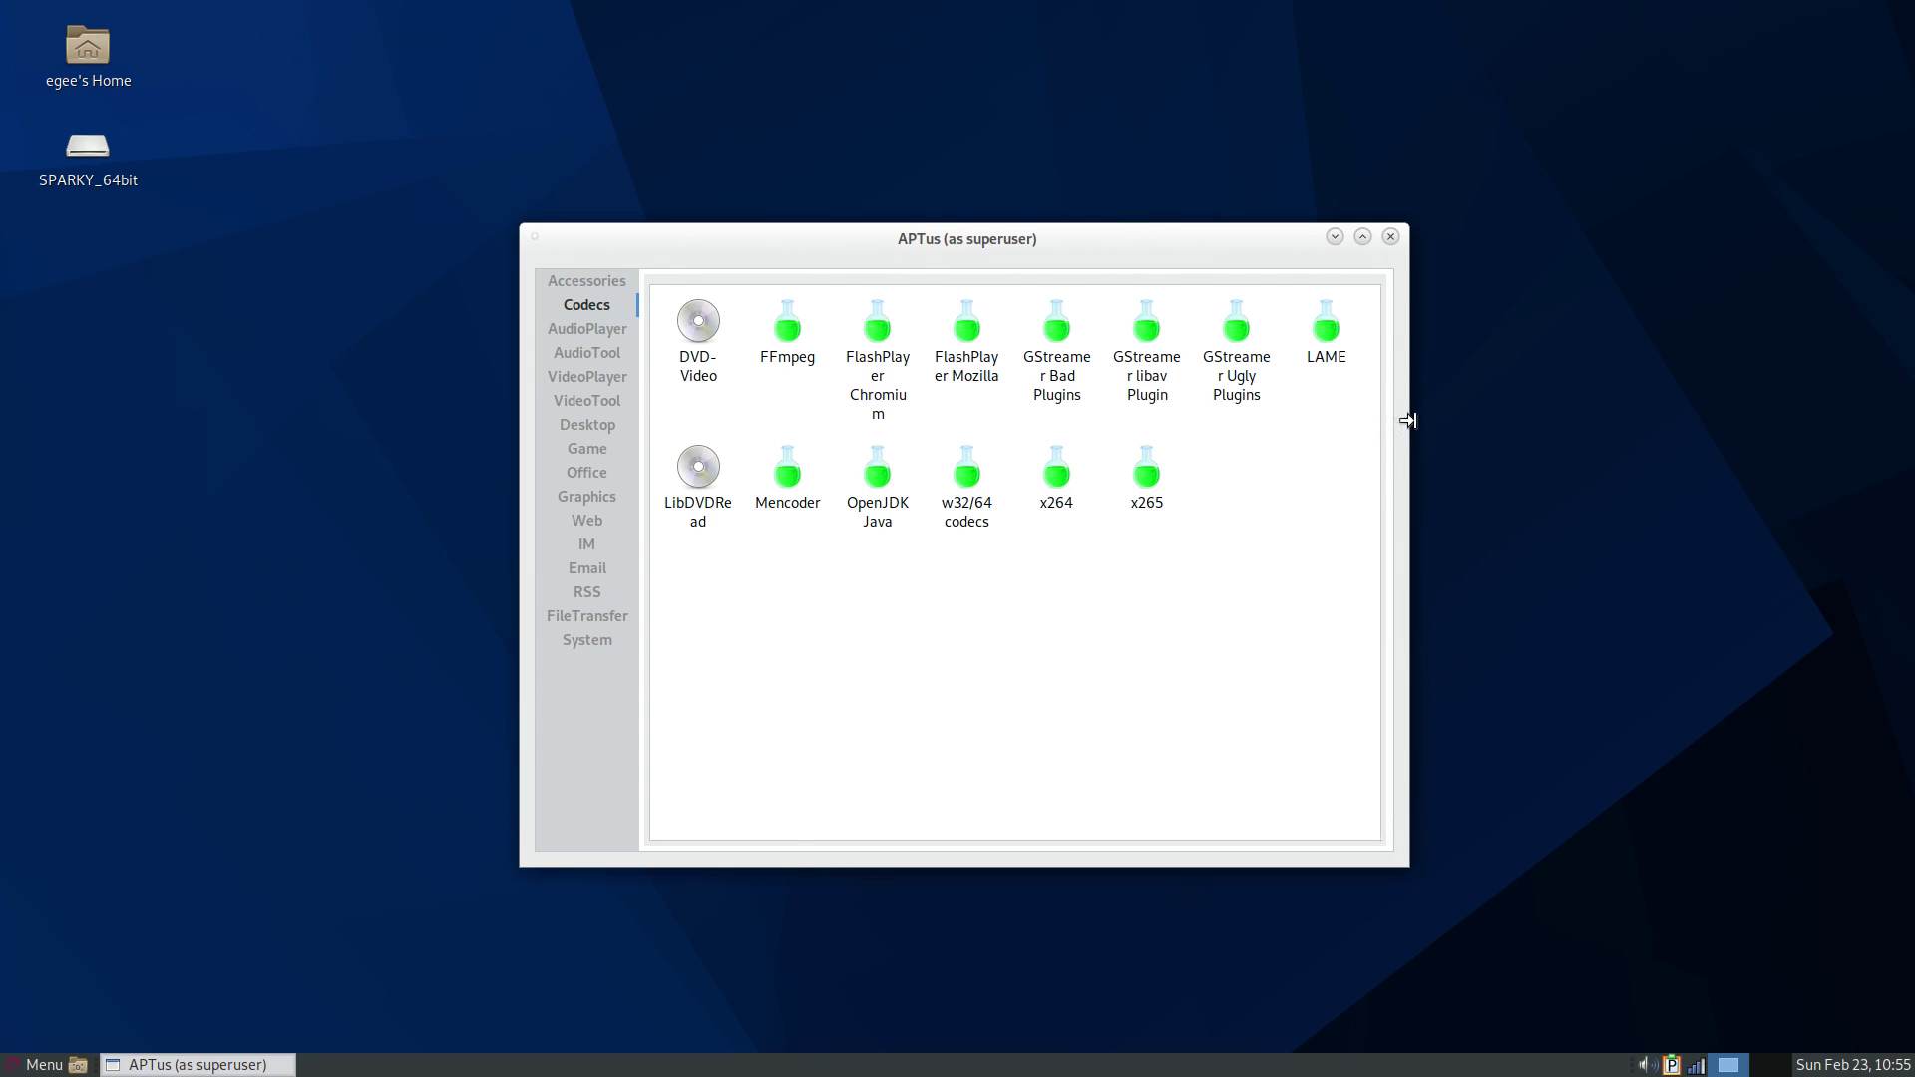
pyautogui.moveTo(1407, 424); pyautogui.dragTo(1905, 337)
pyautogui.moveTo(619, 8); pyautogui.dragTo(826, 330)
pyautogui.moveTo(1738, 691); pyautogui.dragTo(1429, 579)
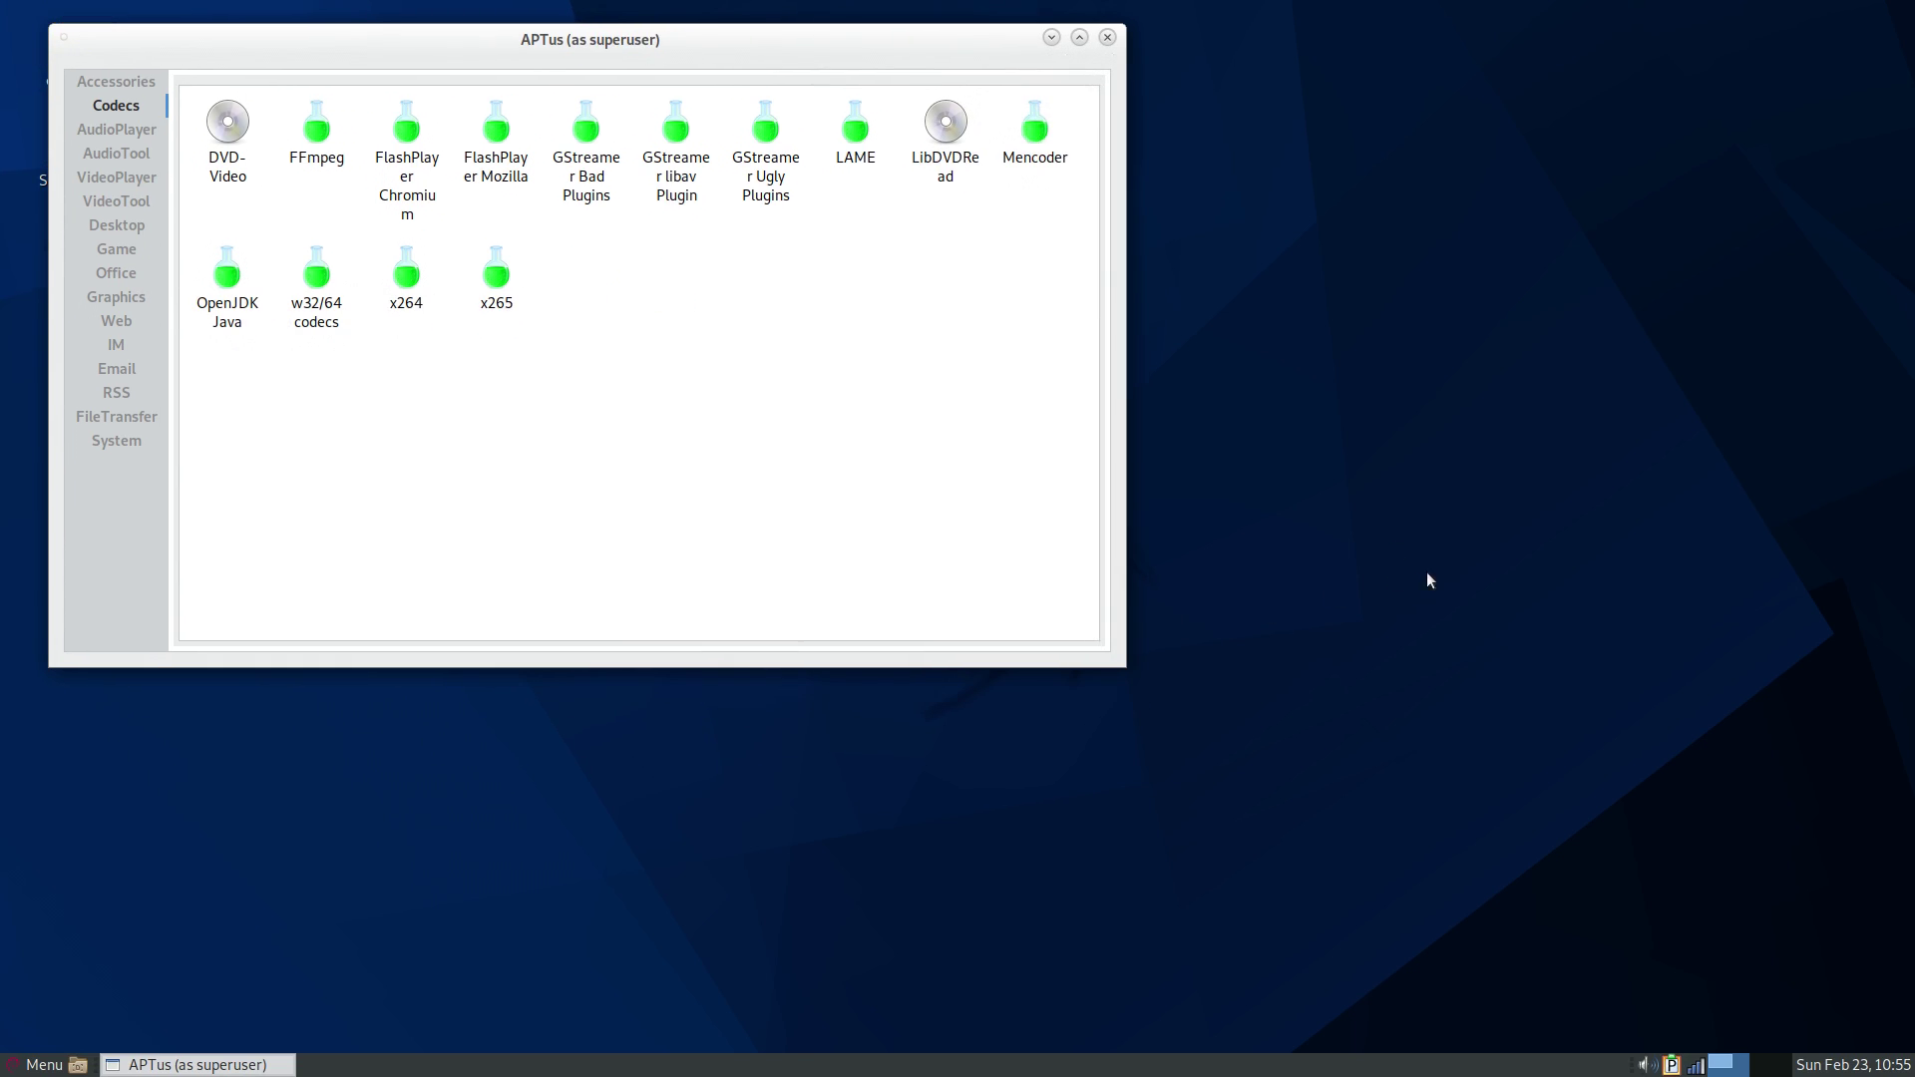
pyautogui.moveTo(788, 48); pyautogui.dragTo(1170, 165)
# - Step through Accessories and AudioPlayer to the Game package list
pyautogui.click(492, 202)
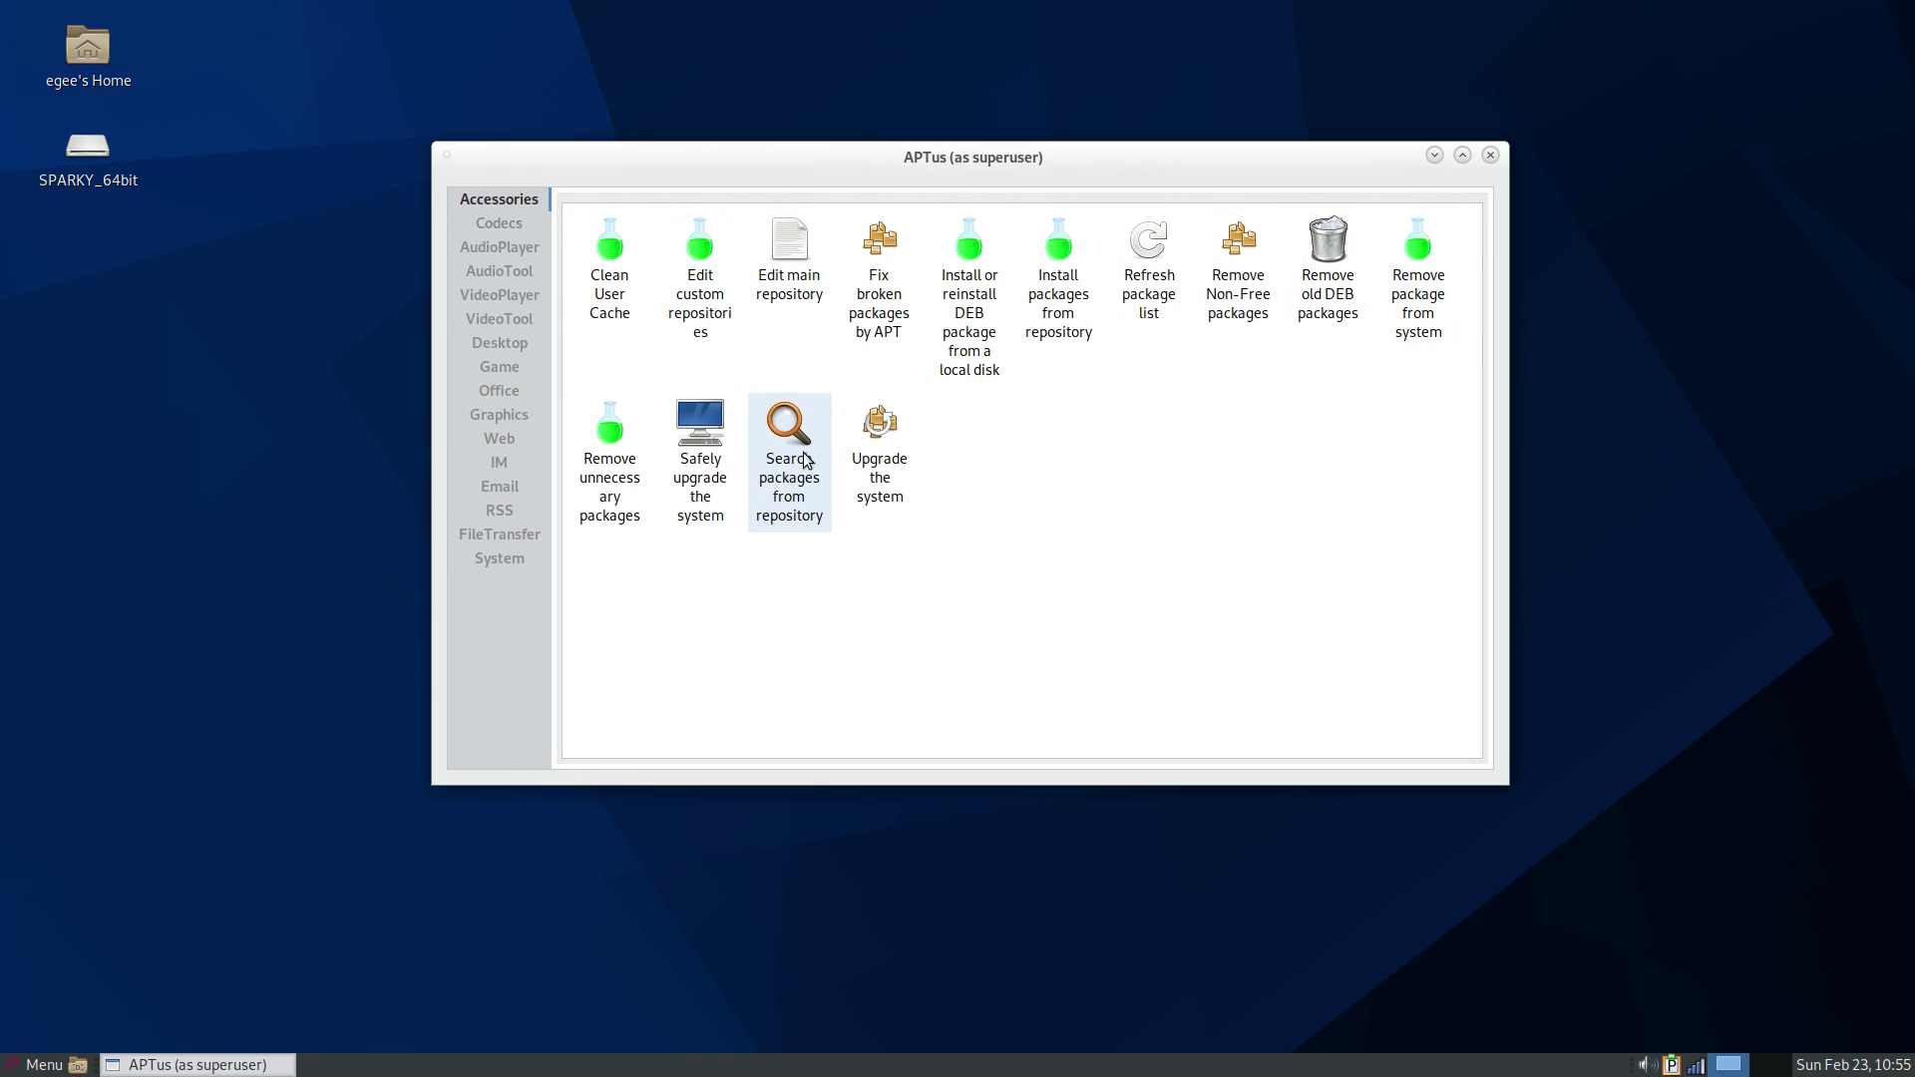
pyautogui.click(505, 247)
pyautogui.click(501, 368)
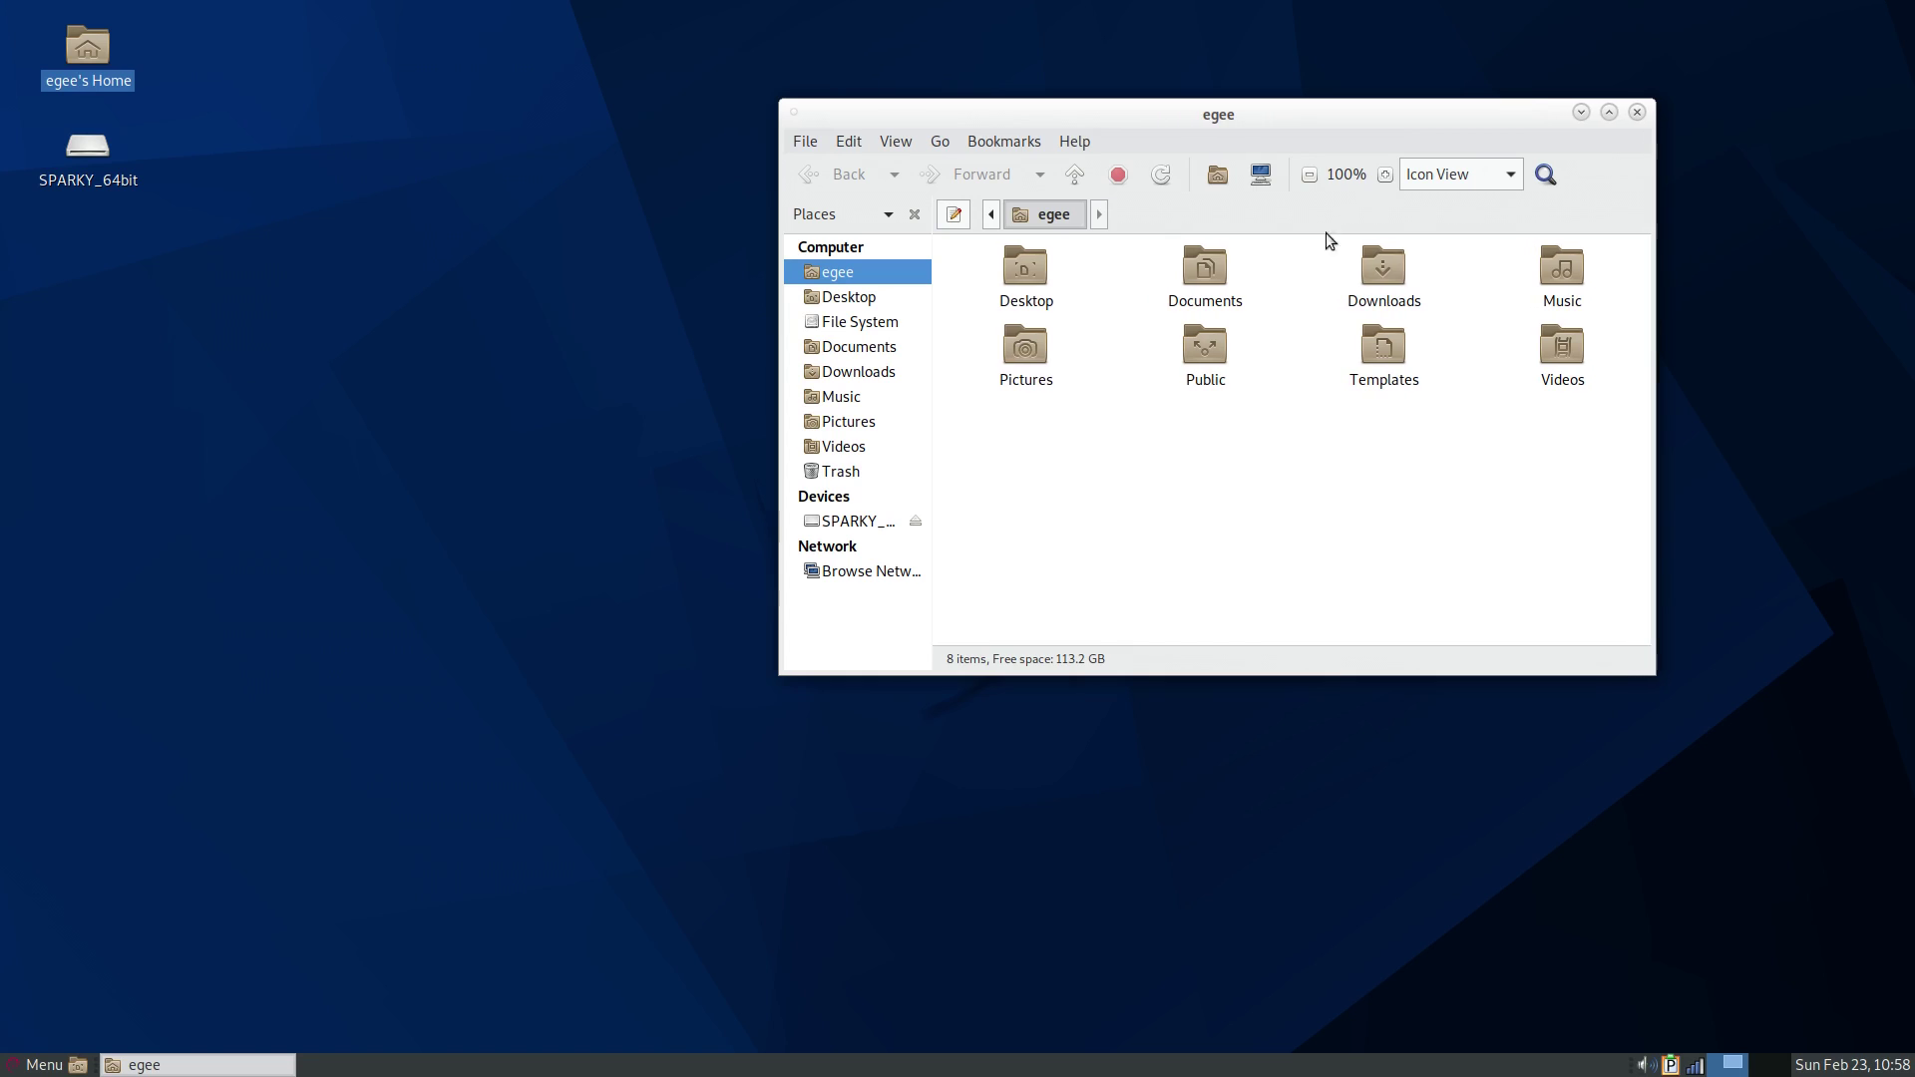
# - Launch Pluma, Galculator, Engrampa and Eye of MATE from the Accessories menu
pyautogui.click(40, 1064)
pyautogui.click(280, 687)
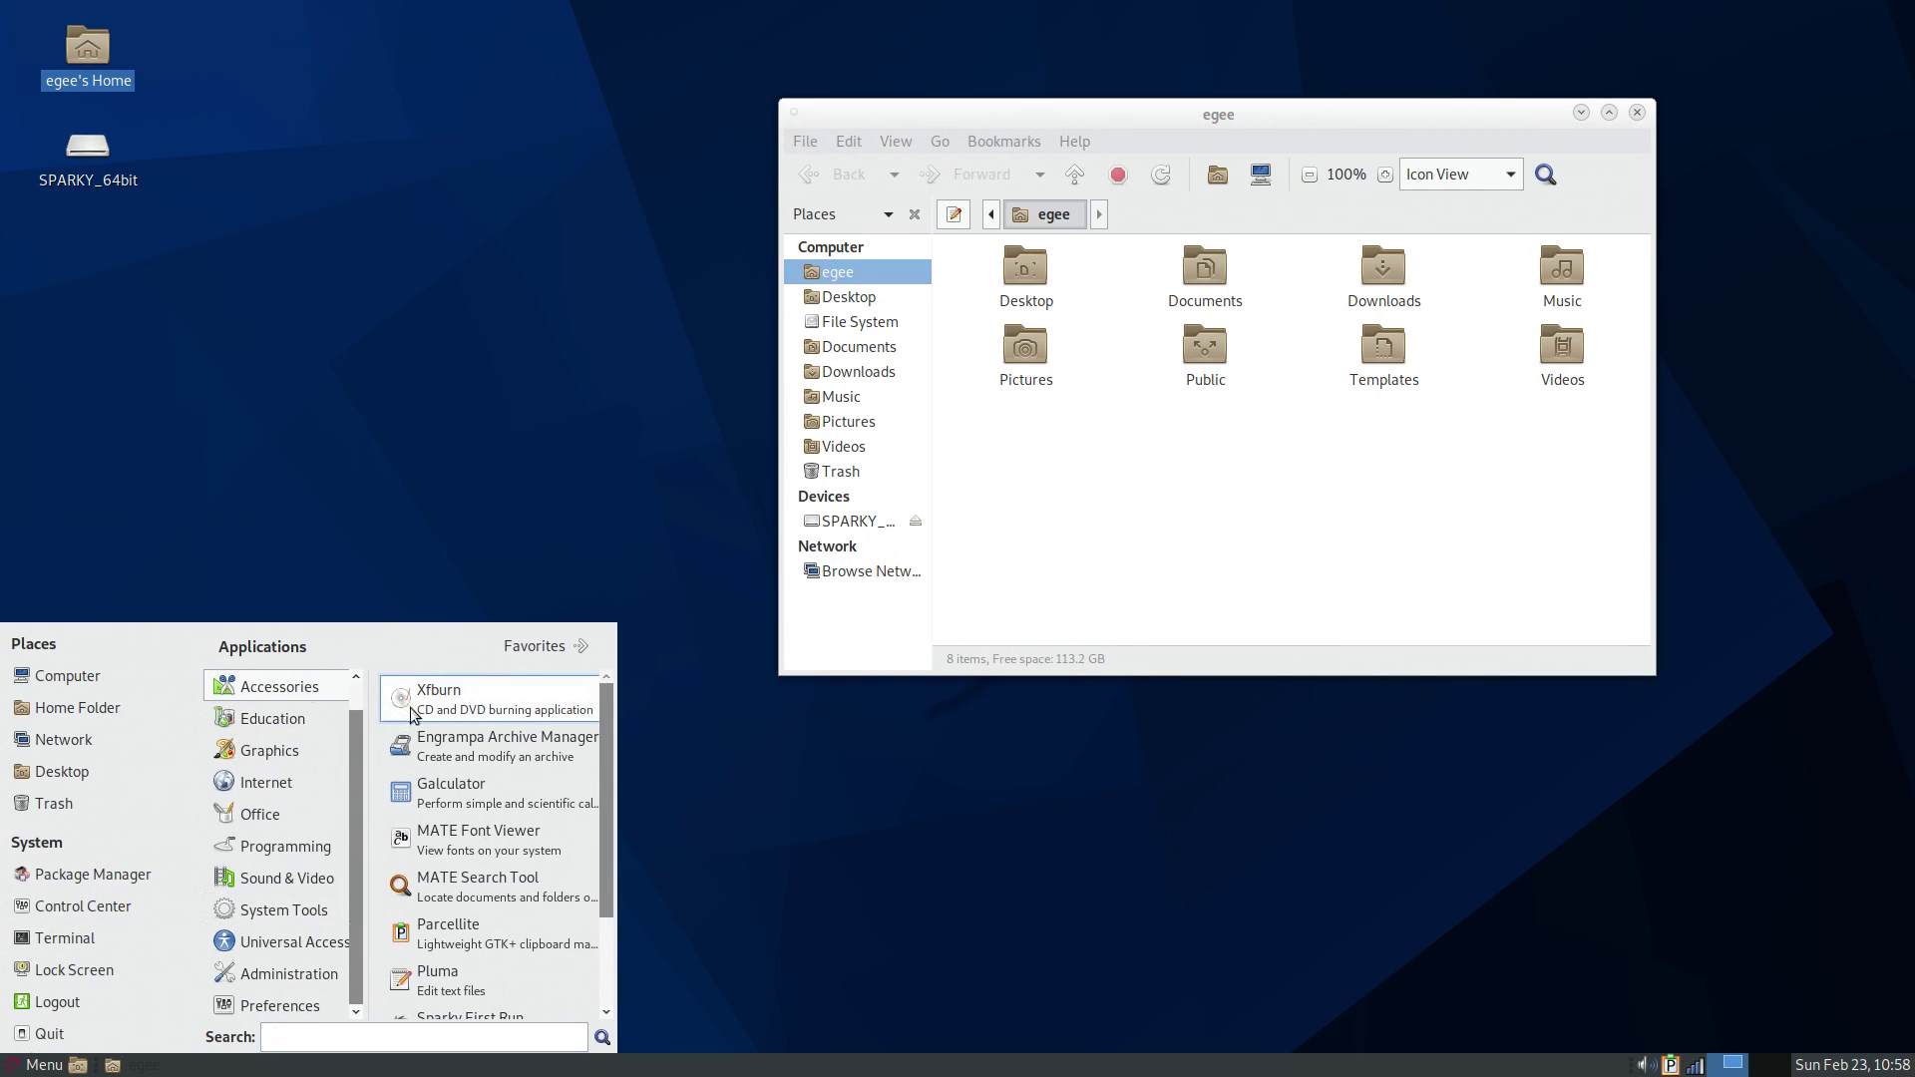
pyautogui.scroll(-3, 413, 758)
pyautogui.click(418, 850)
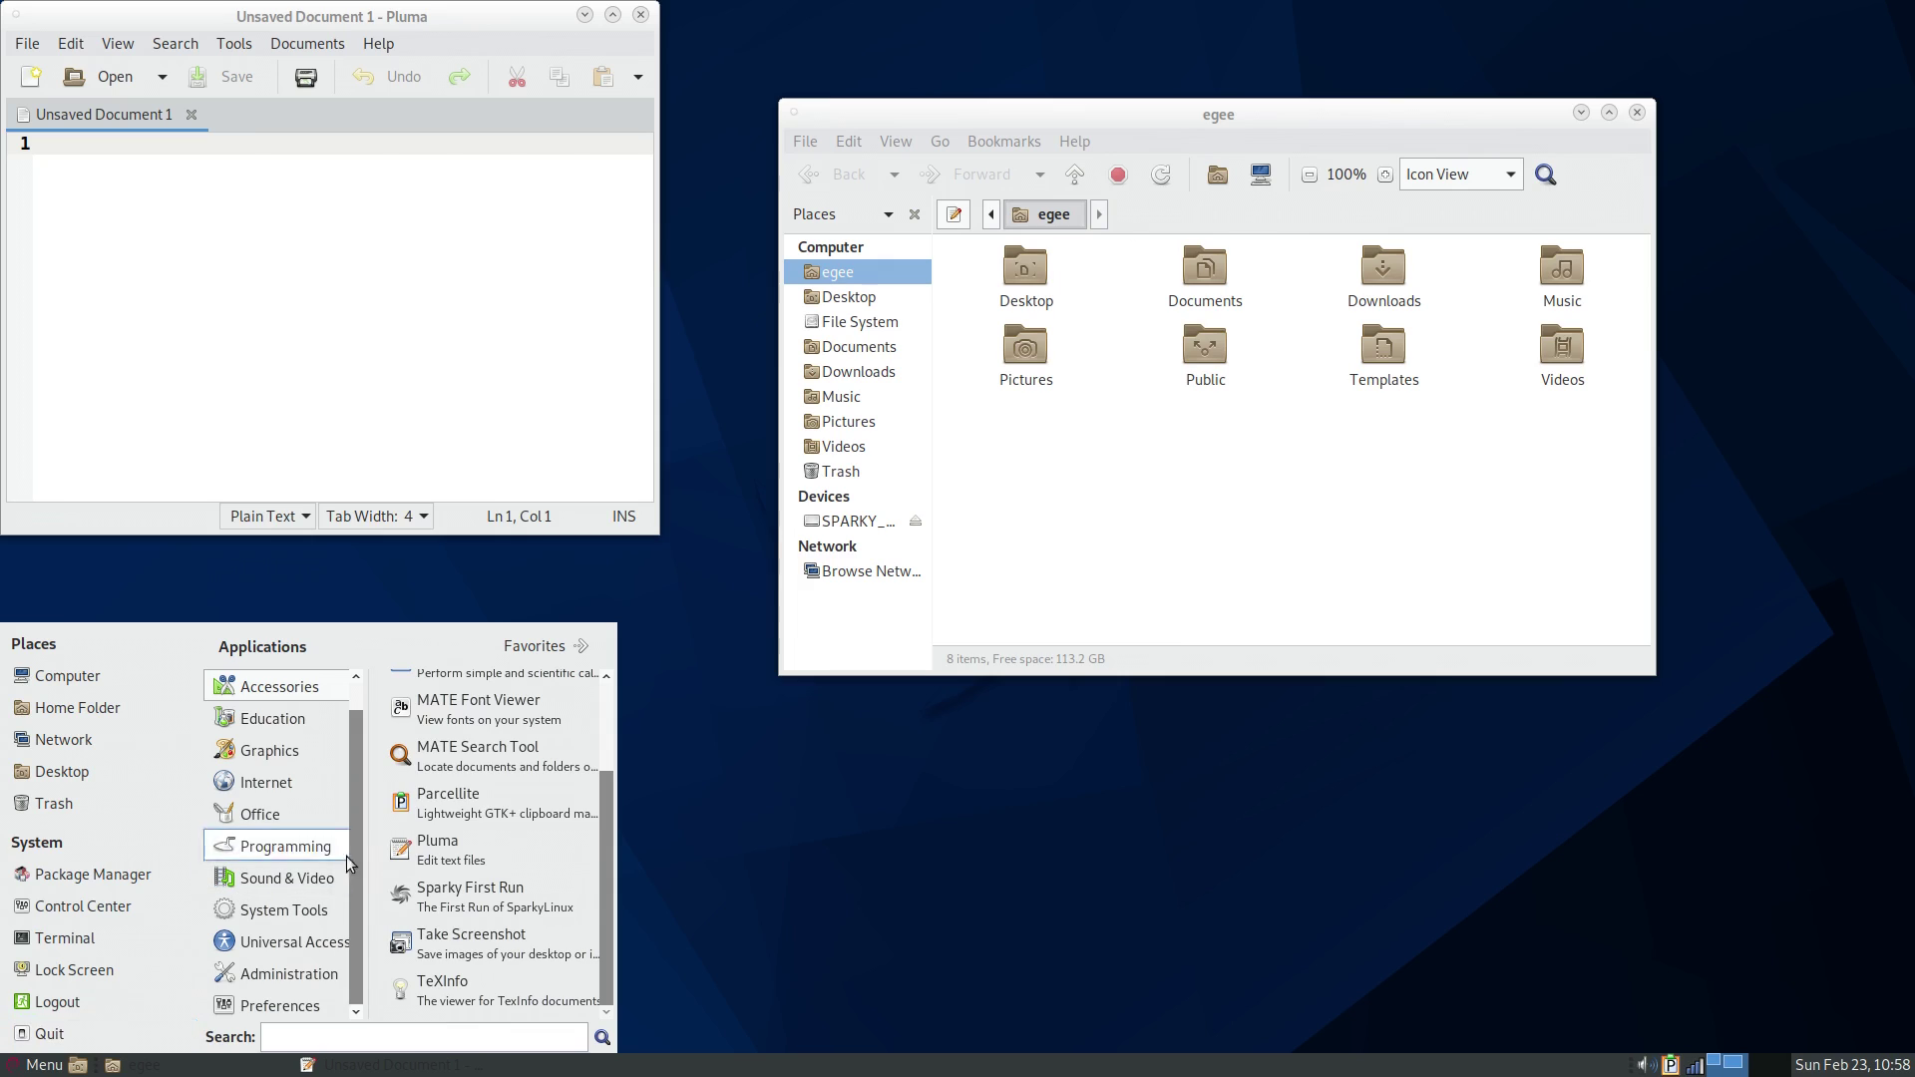
pyautogui.scroll(3, 499, 992)
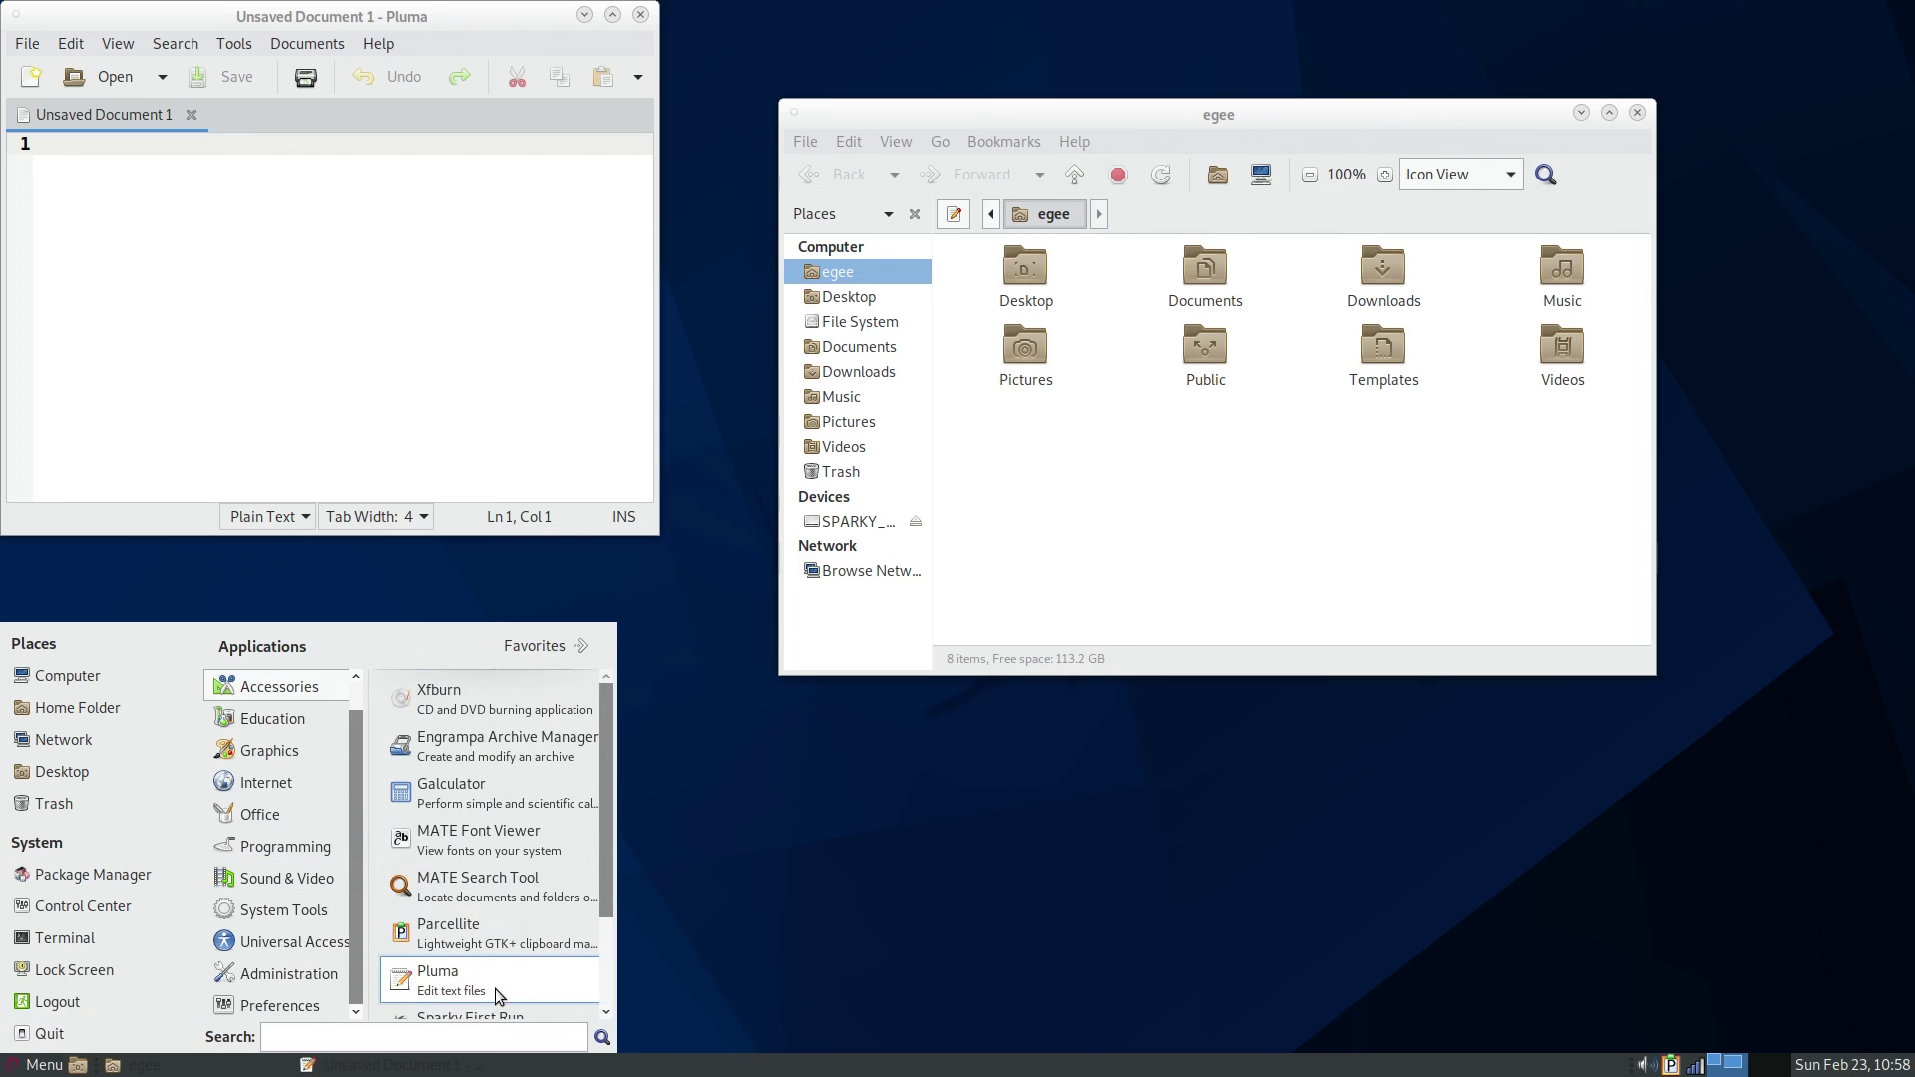
pyautogui.click(451, 788)
pyautogui.click(489, 746)
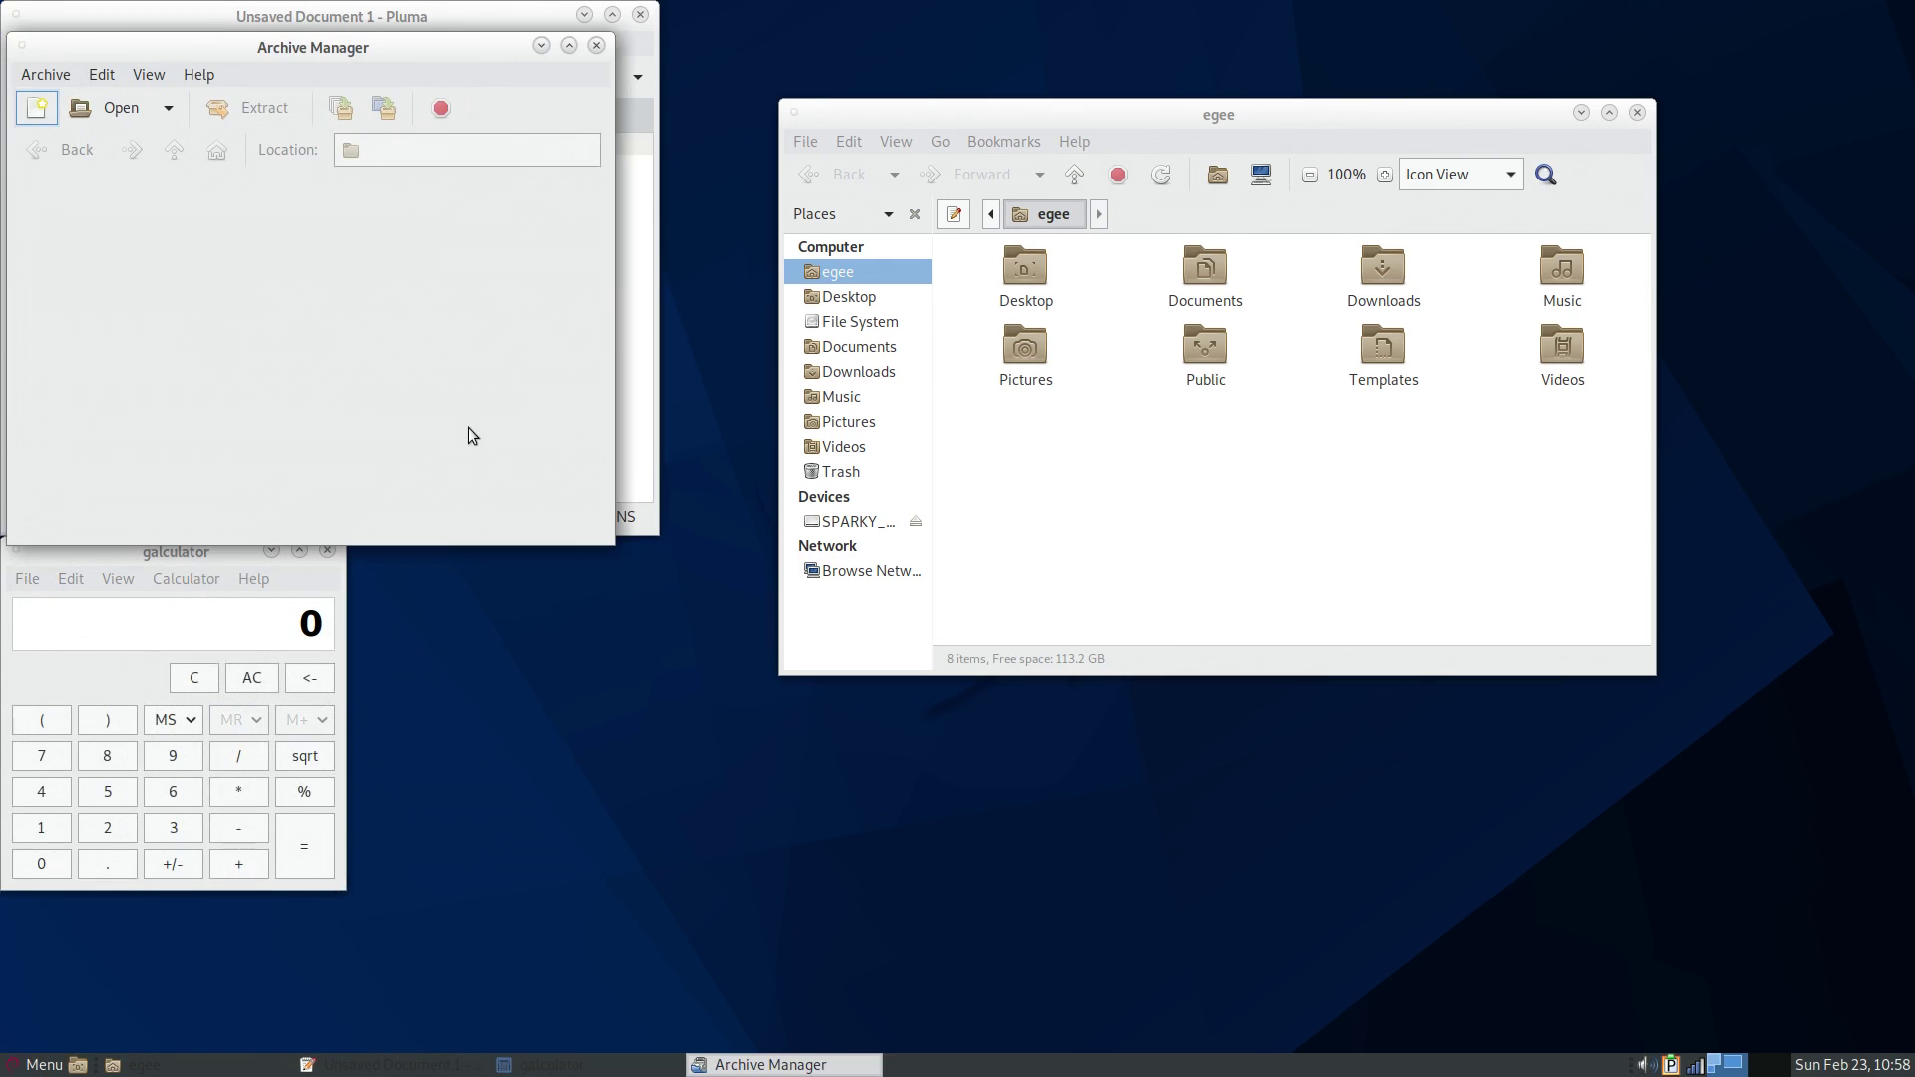
pyautogui.moveTo(277, 766)
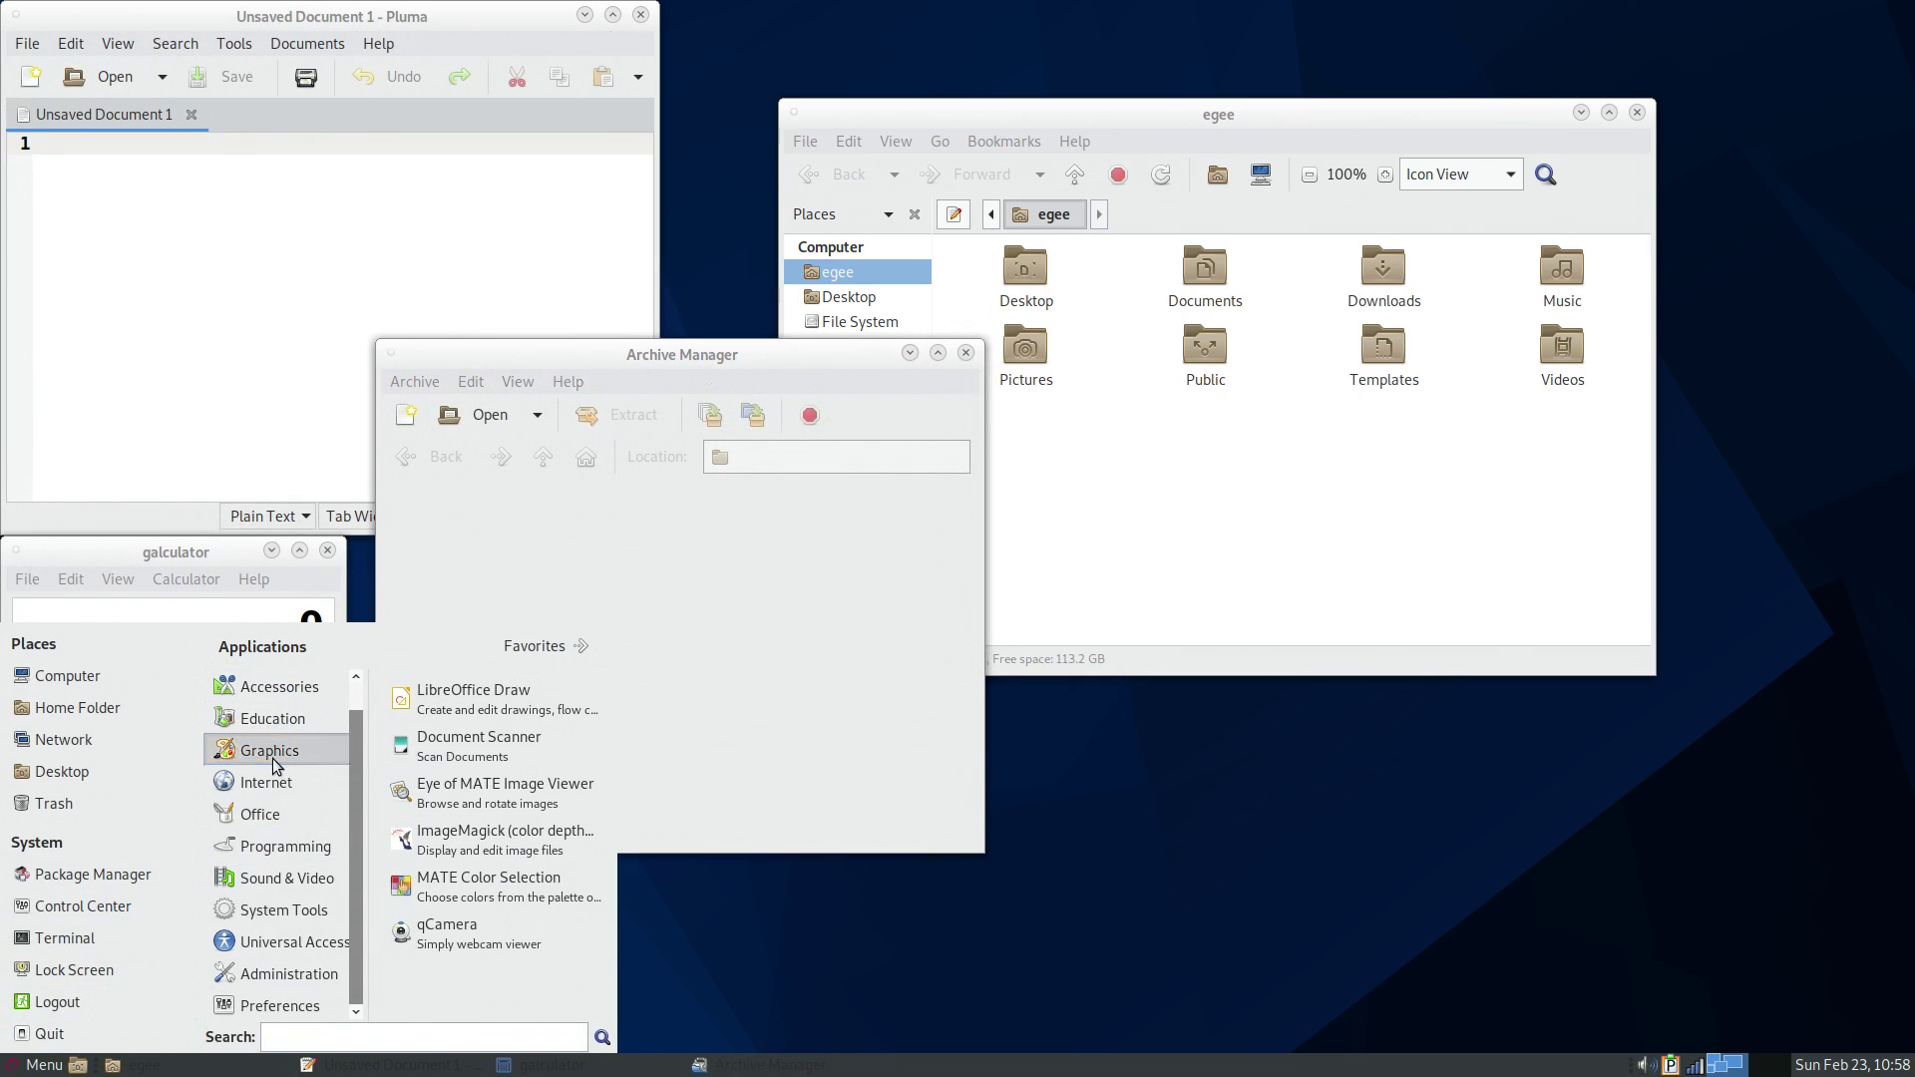
pyautogui.click(538, 793)
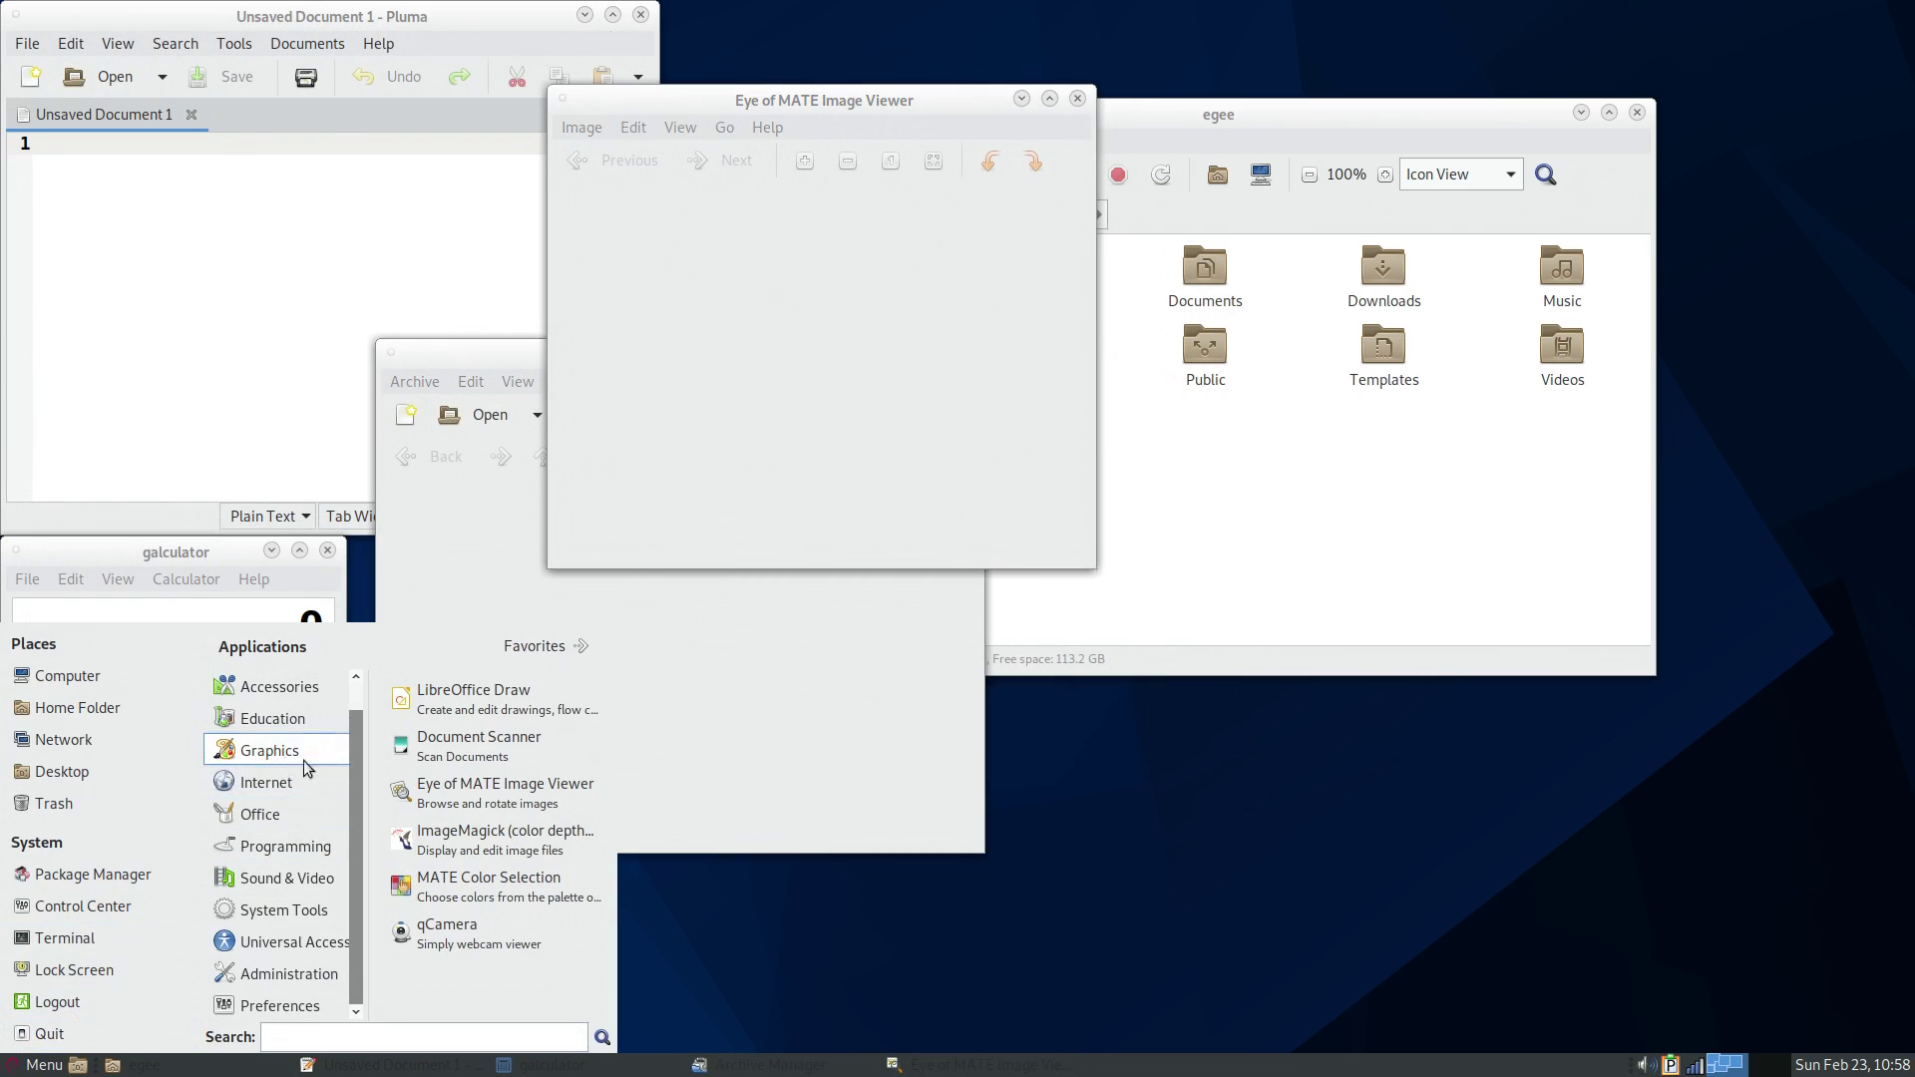
# - Launch Firefox and Sound Preferences, moving the sound window to the top left
pyautogui.moveTo(261, 783)
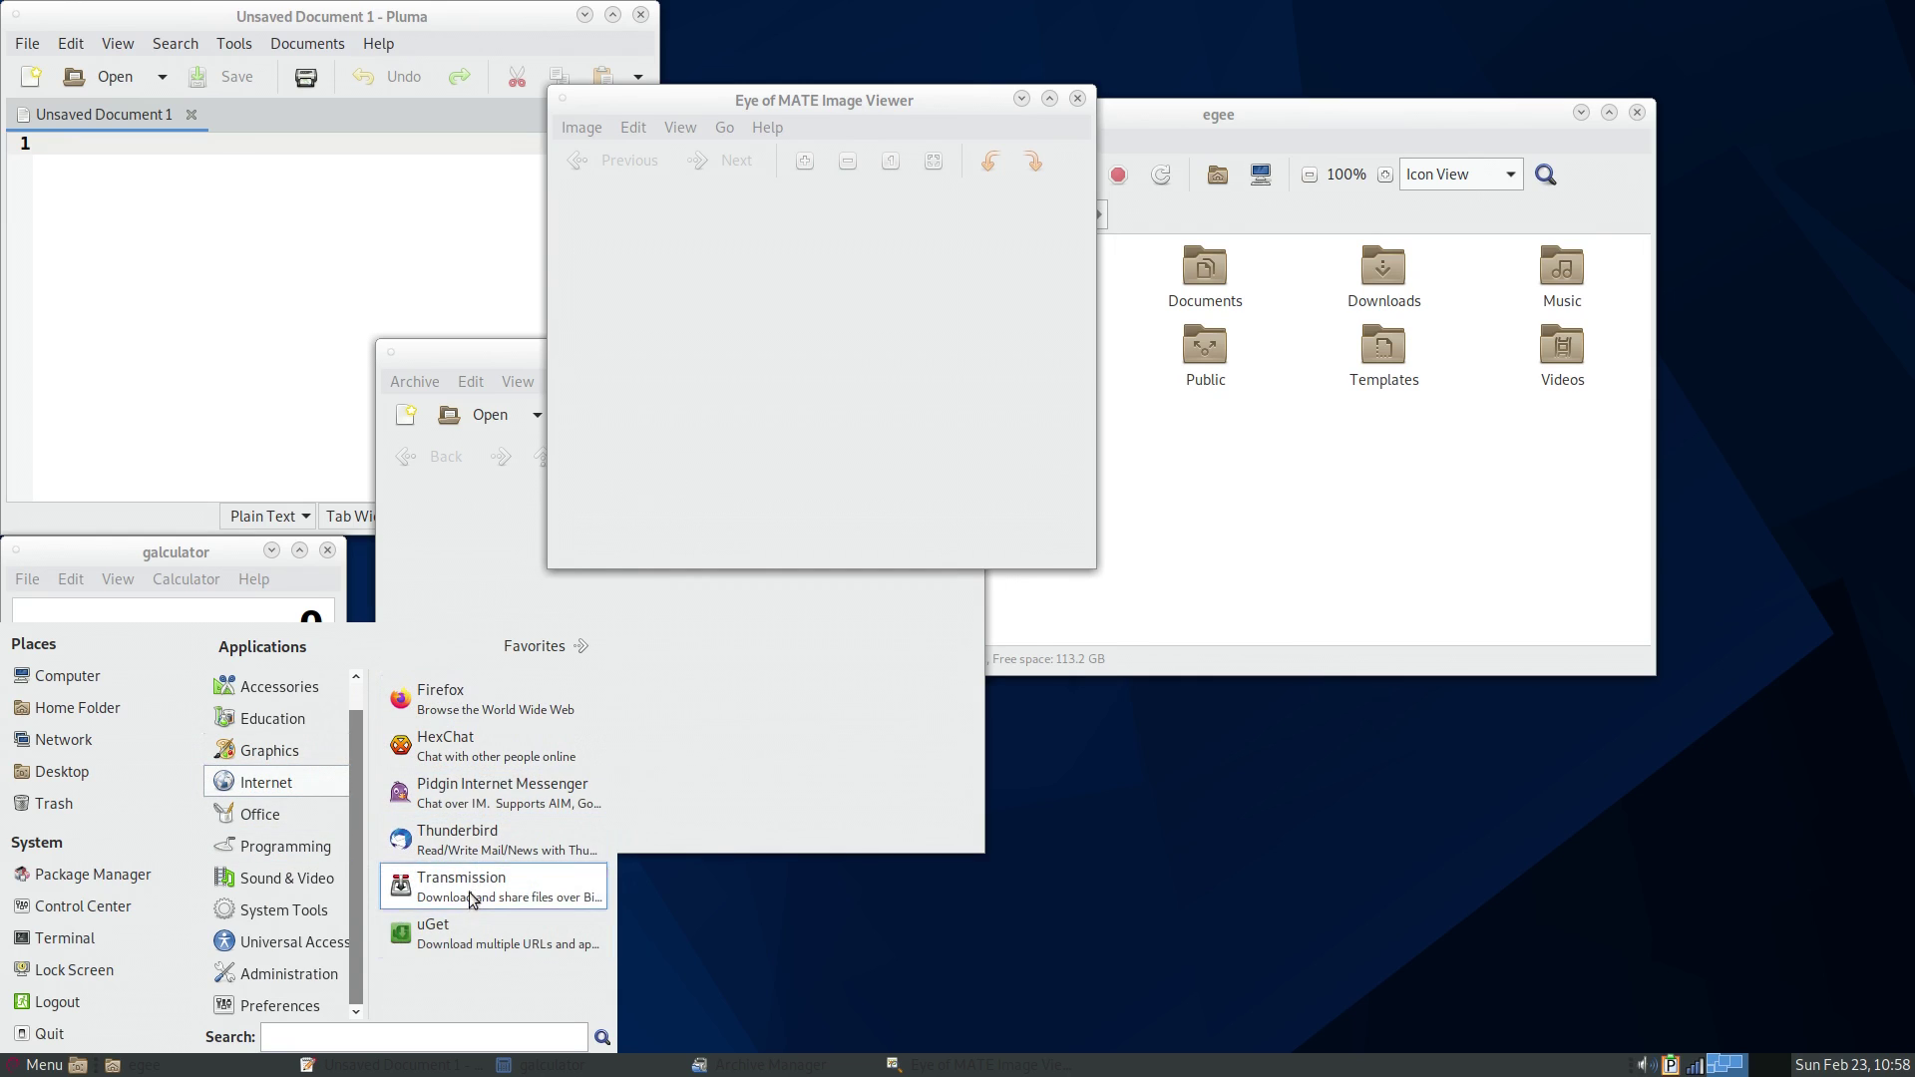
pyautogui.click(816, 361)
pyautogui.click(30, 1066)
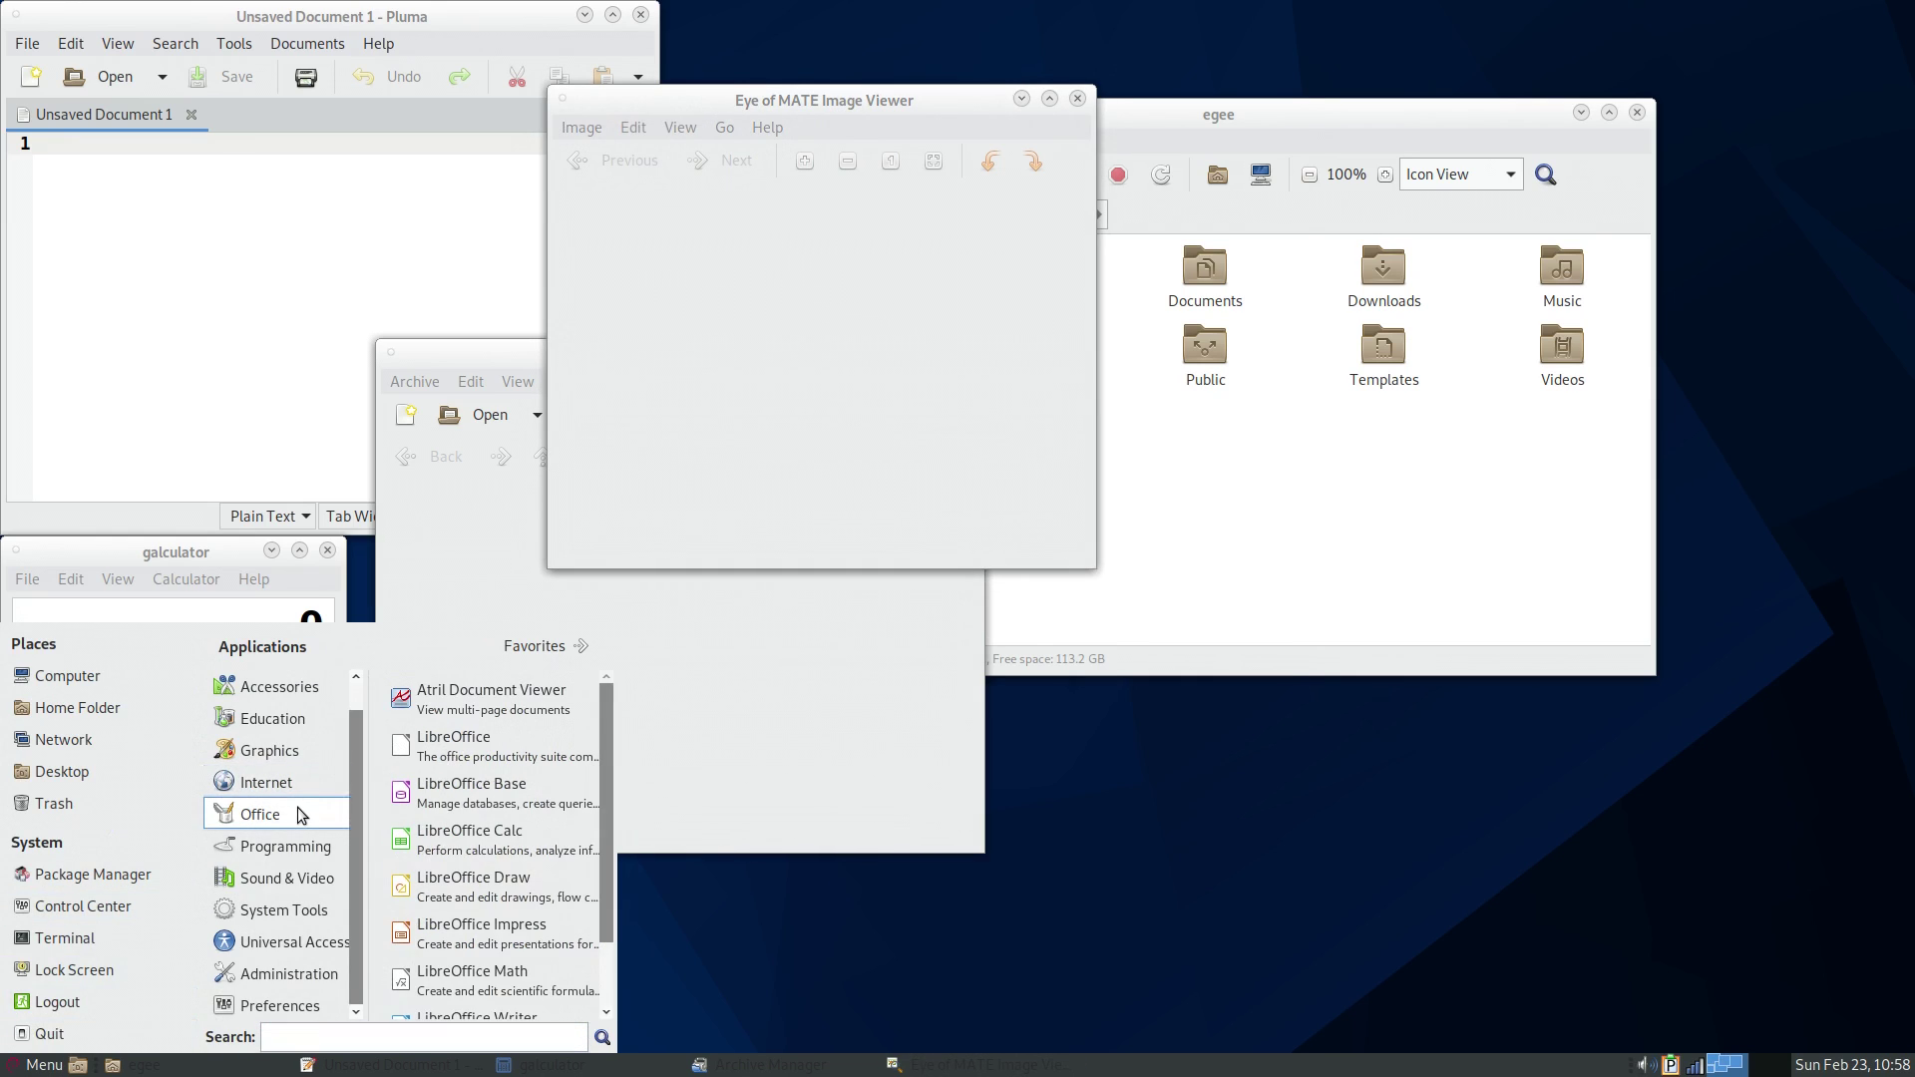
pyautogui.press('super')
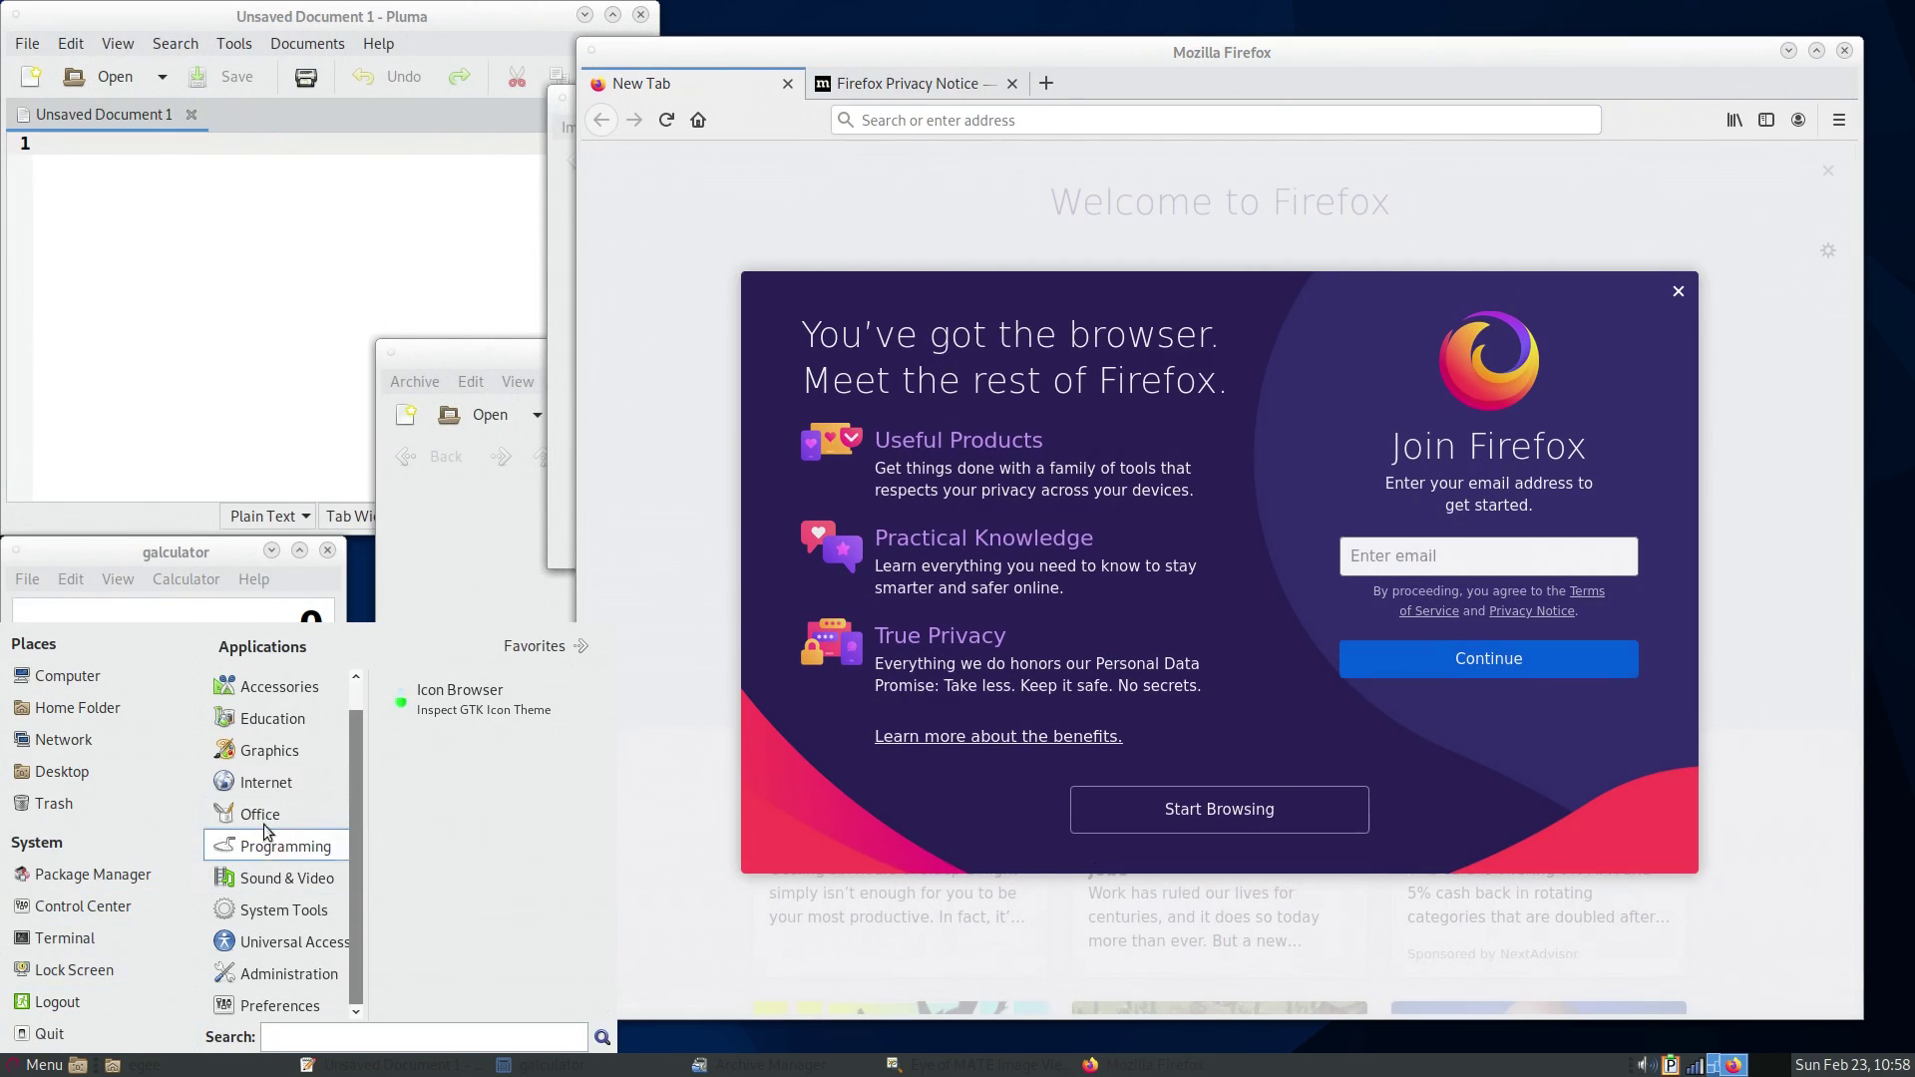
pyautogui.moveTo(287, 878)
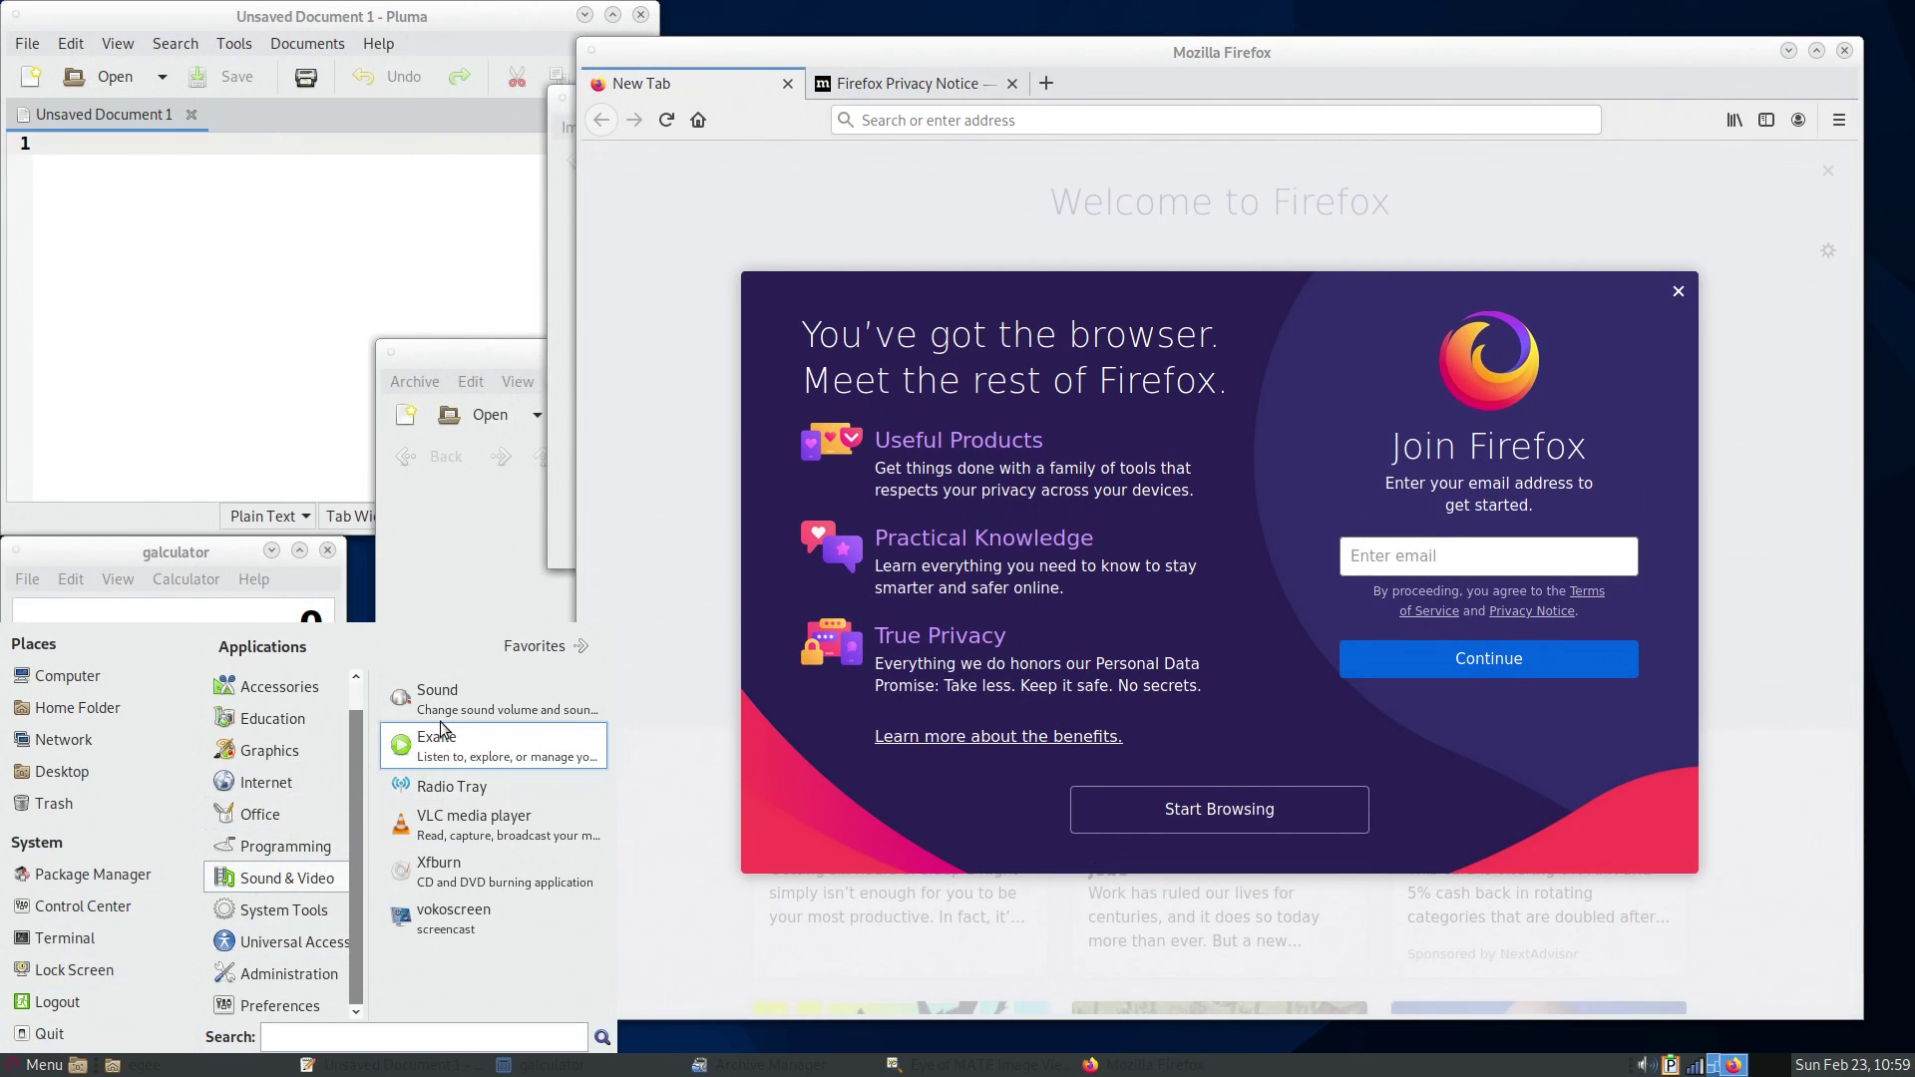
pyautogui.click(436, 698)
pyautogui.moveTo(855, 299); pyautogui.dragTo(217, 150)
# - Launch vokoscreen and BleachBit, dismissing BleachBit's preferences dialog
pyautogui.click(38, 1064)
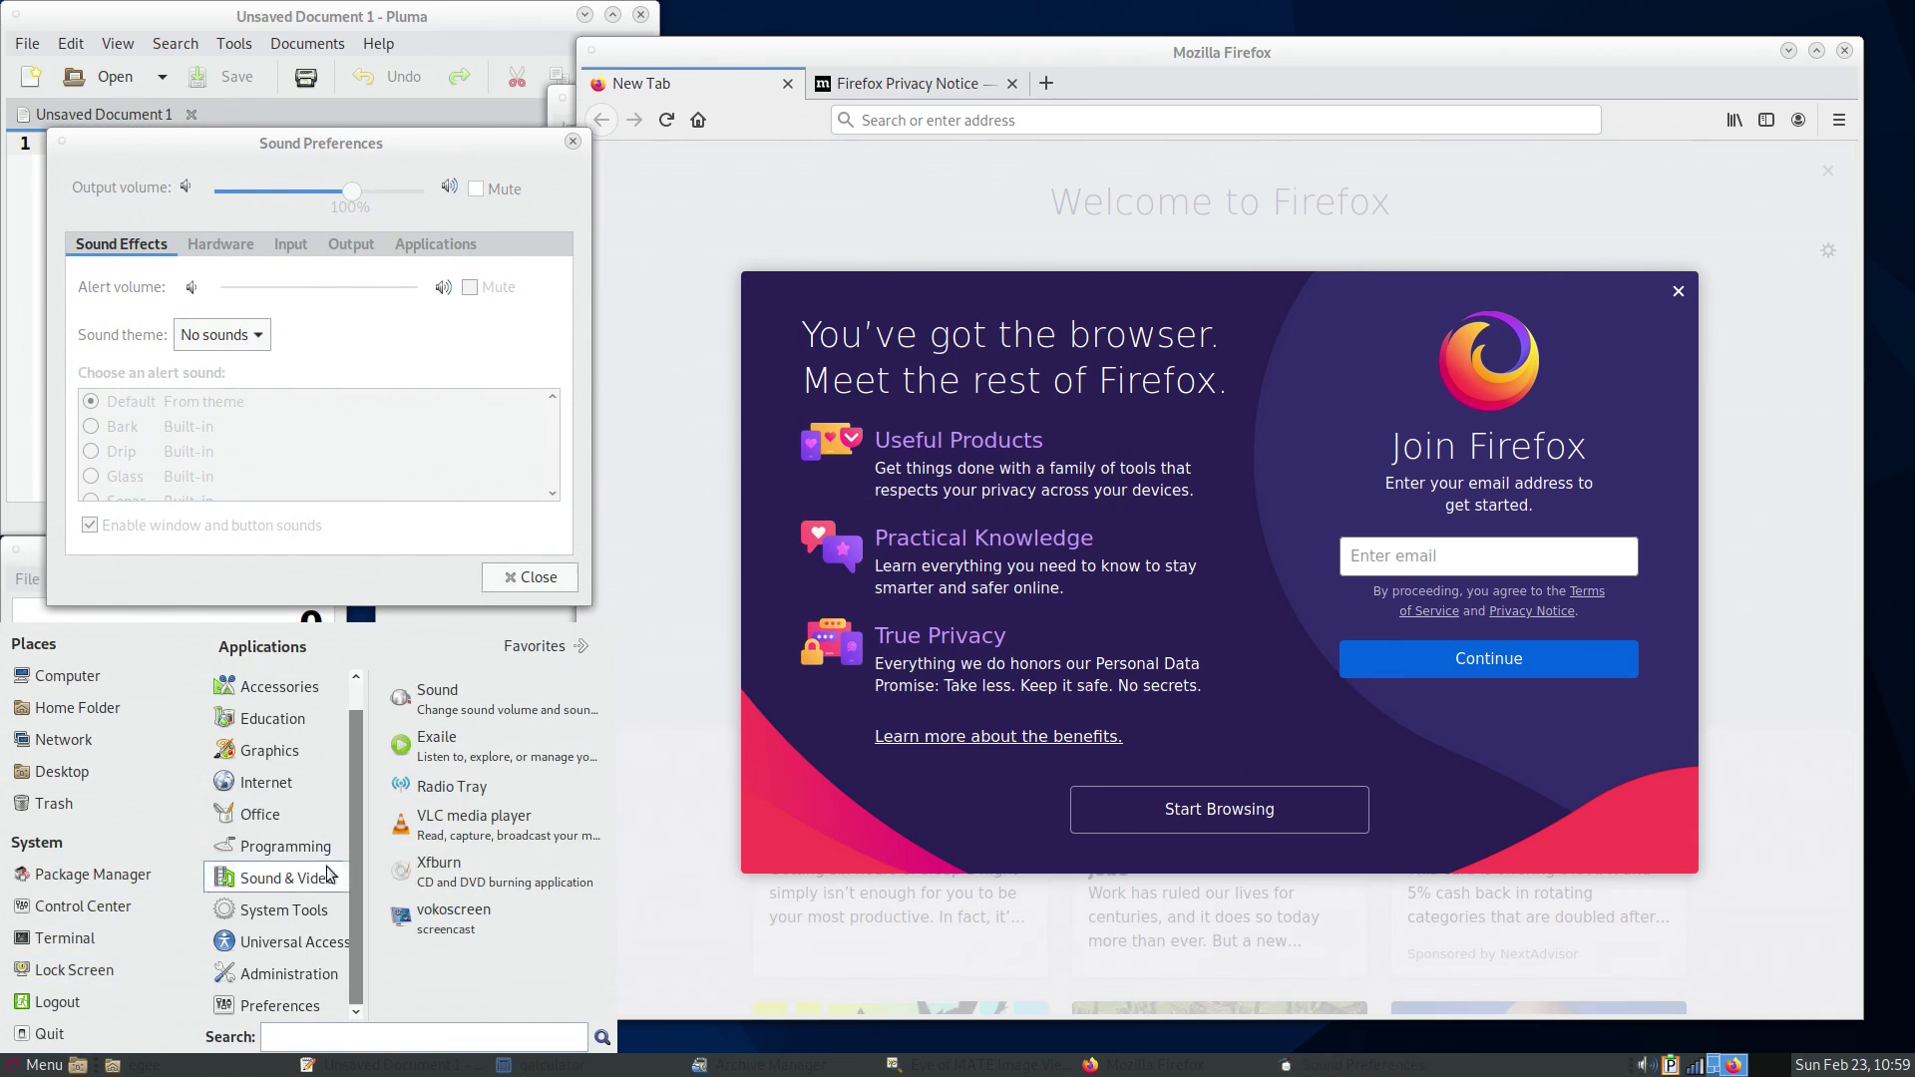
pyautogui.click(451, 925)
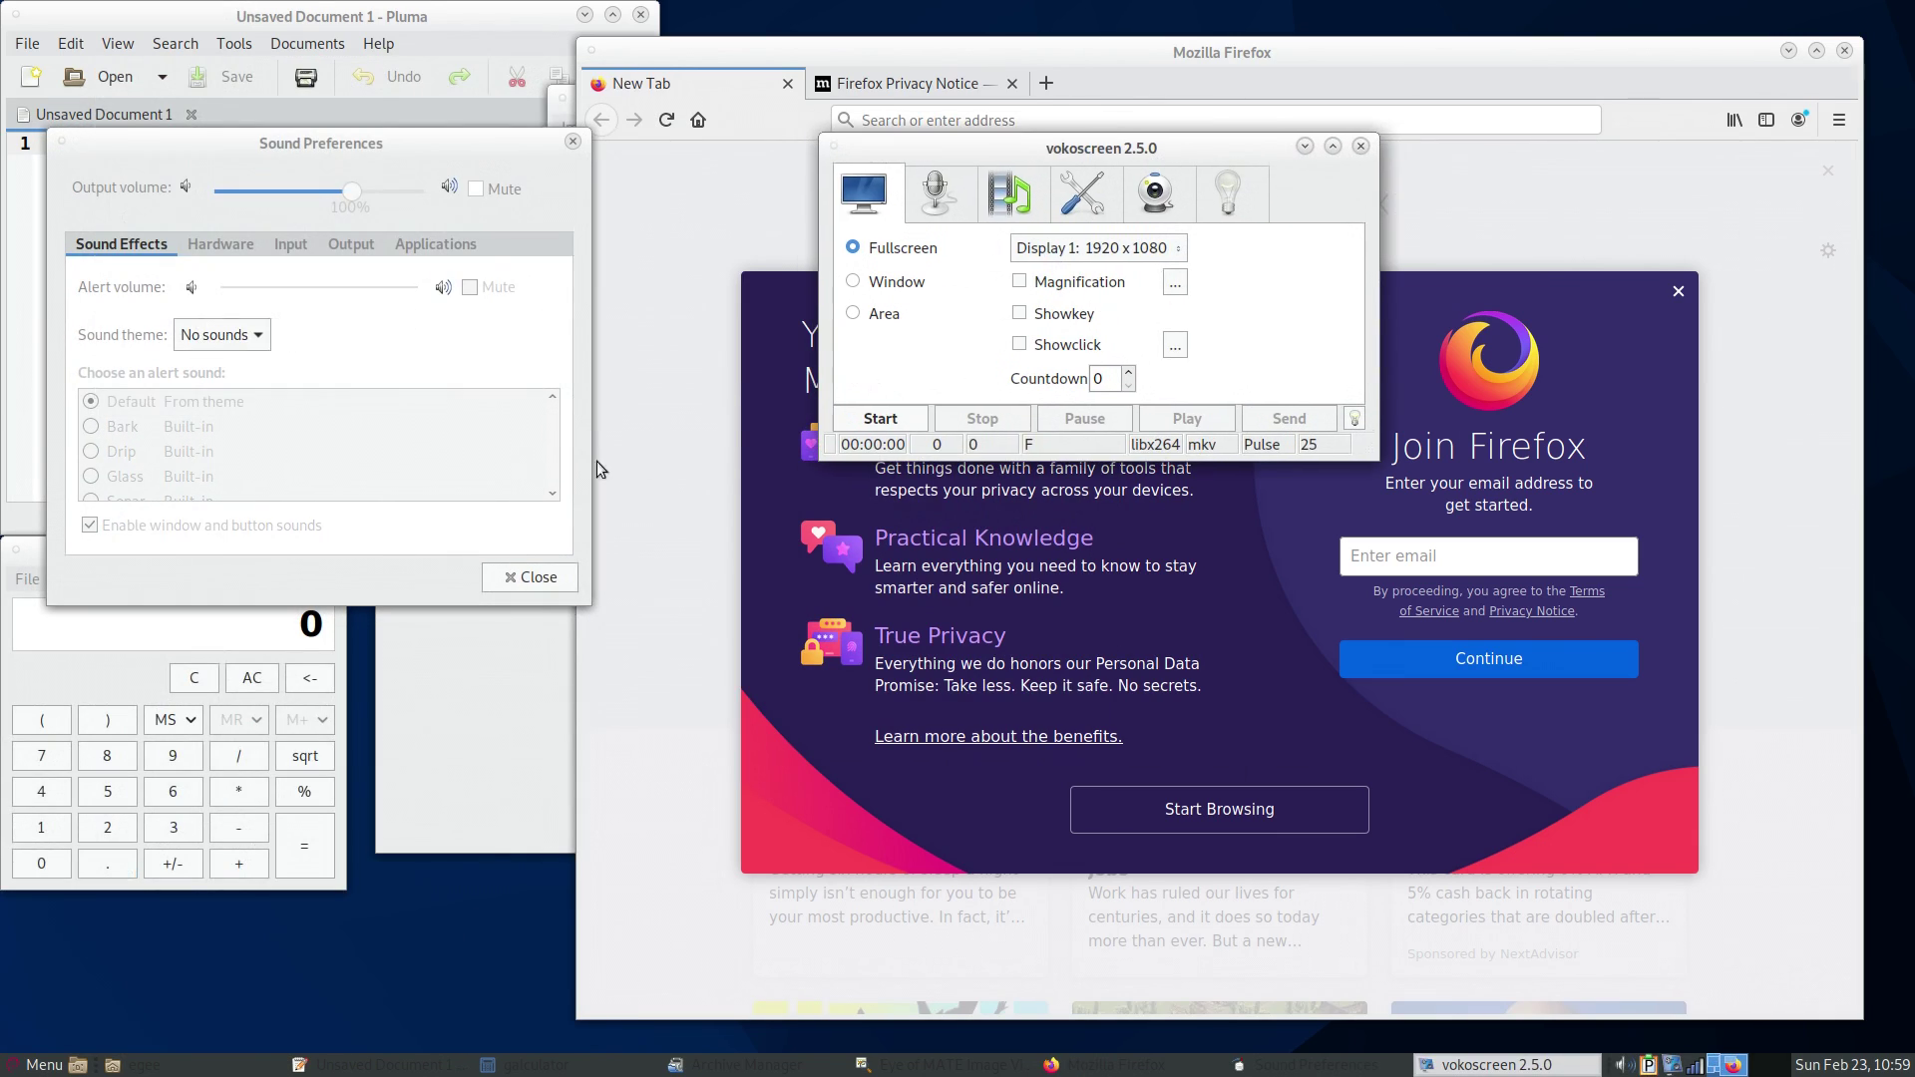
pyautogui.click(38, 1064)
pyautogui.moveTo(284, 909)
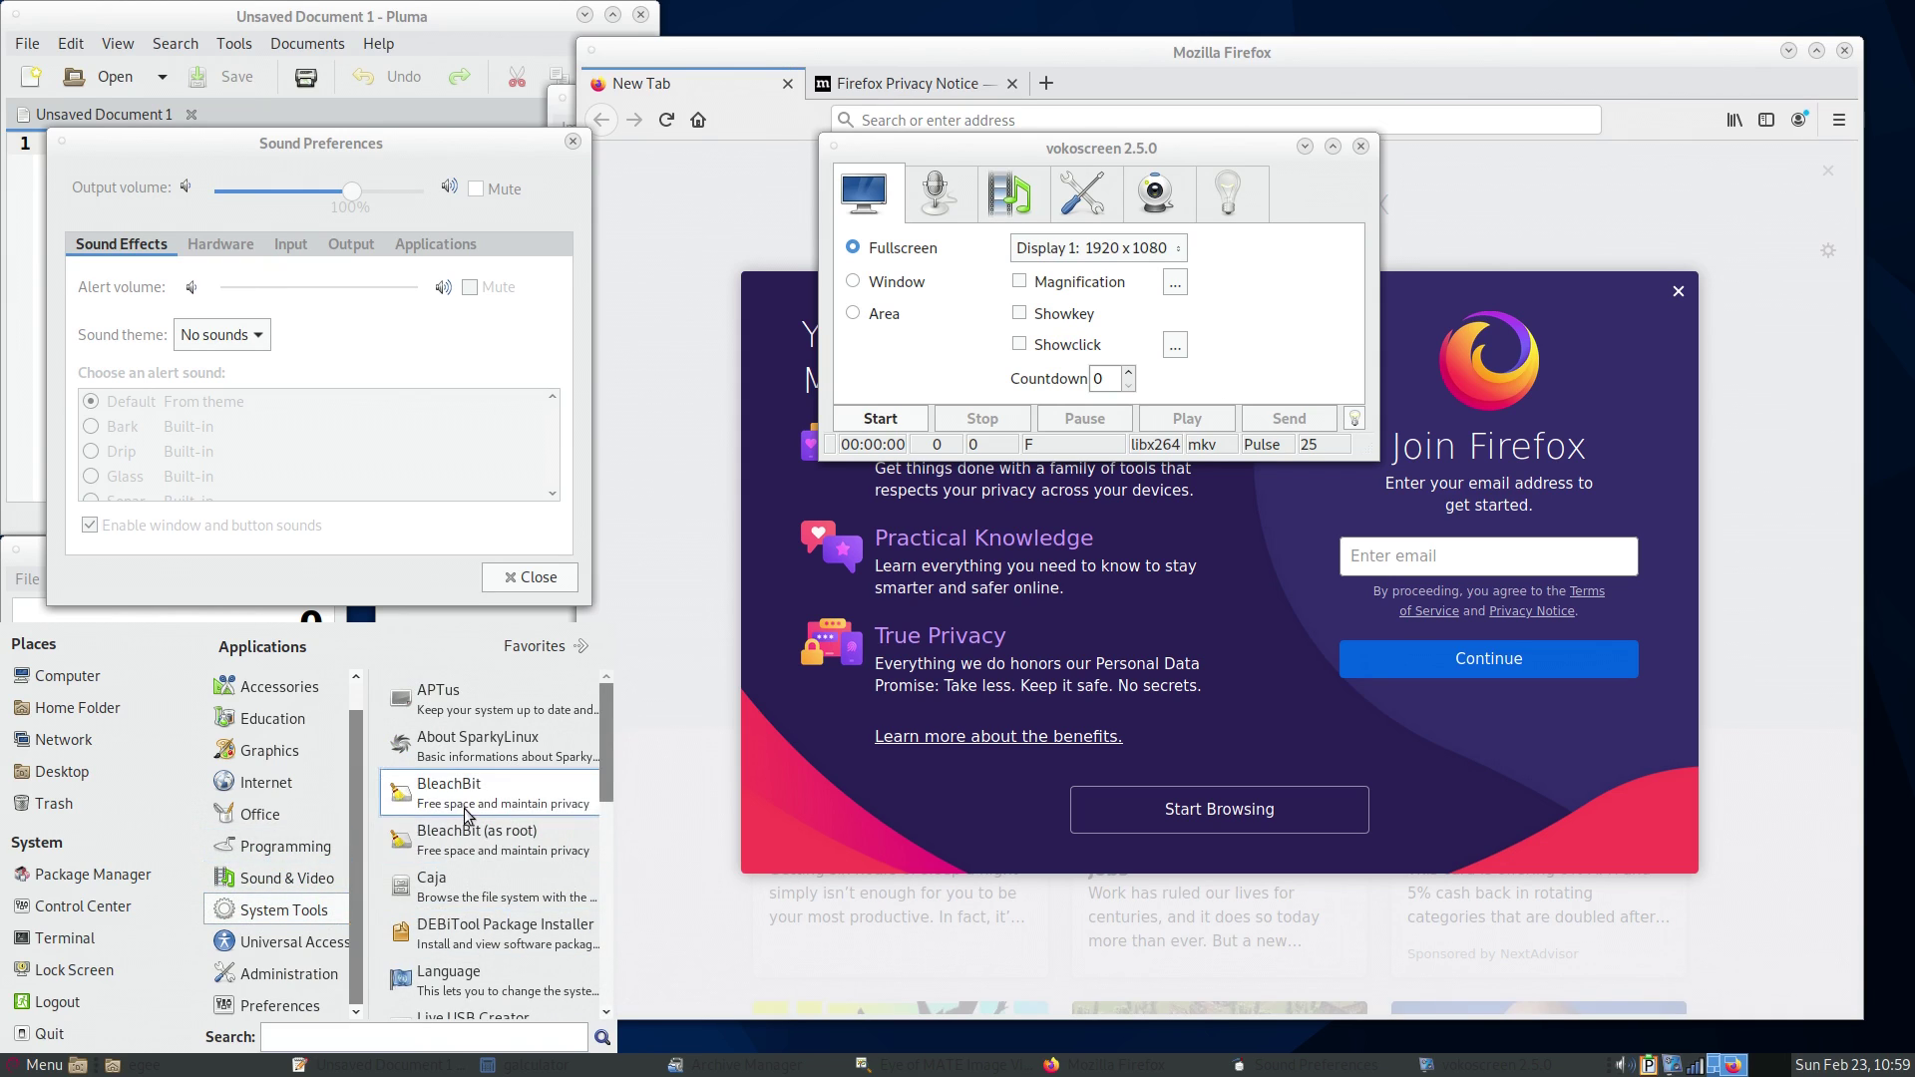
pyautogui.click(466, 809)
pyautogui.click(1144, 701)
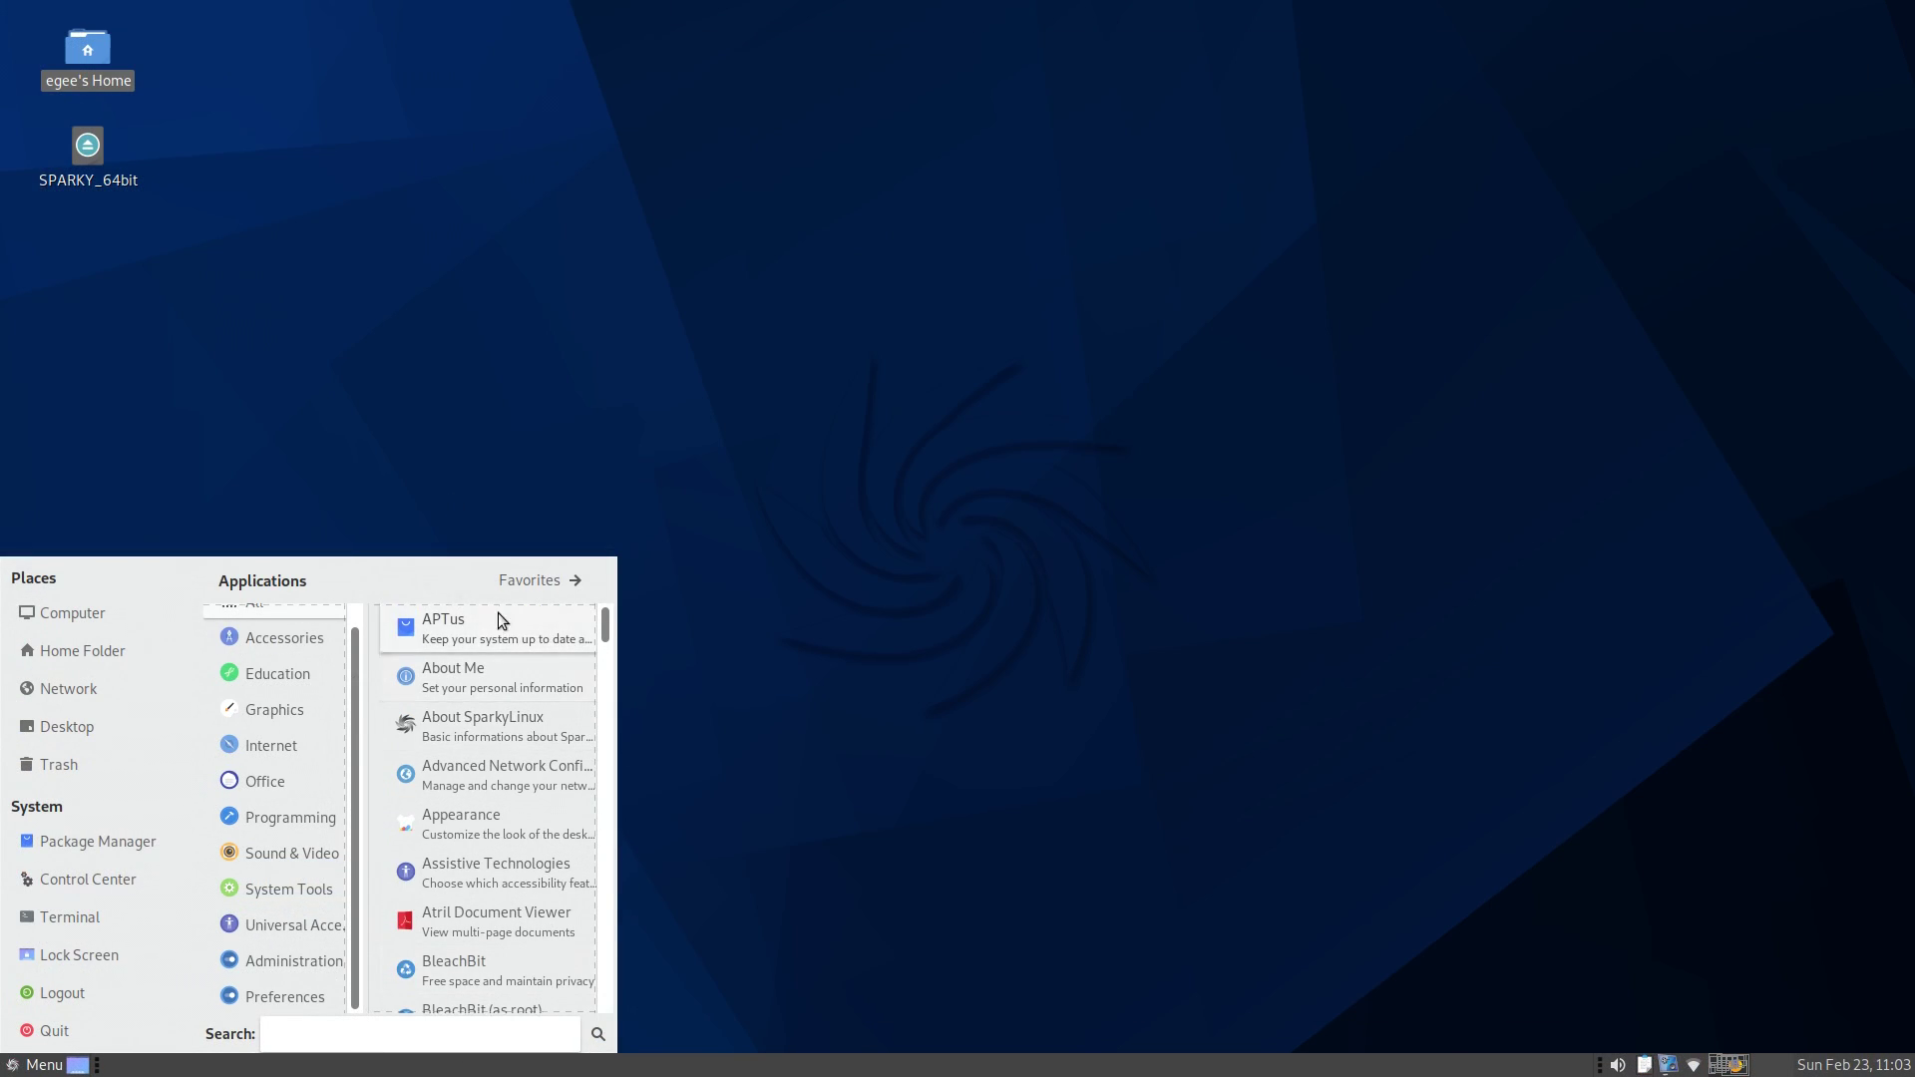
# - Run APTus as superuser and start the full upgrade of 276 packages
pyautogui.click(495, 626)
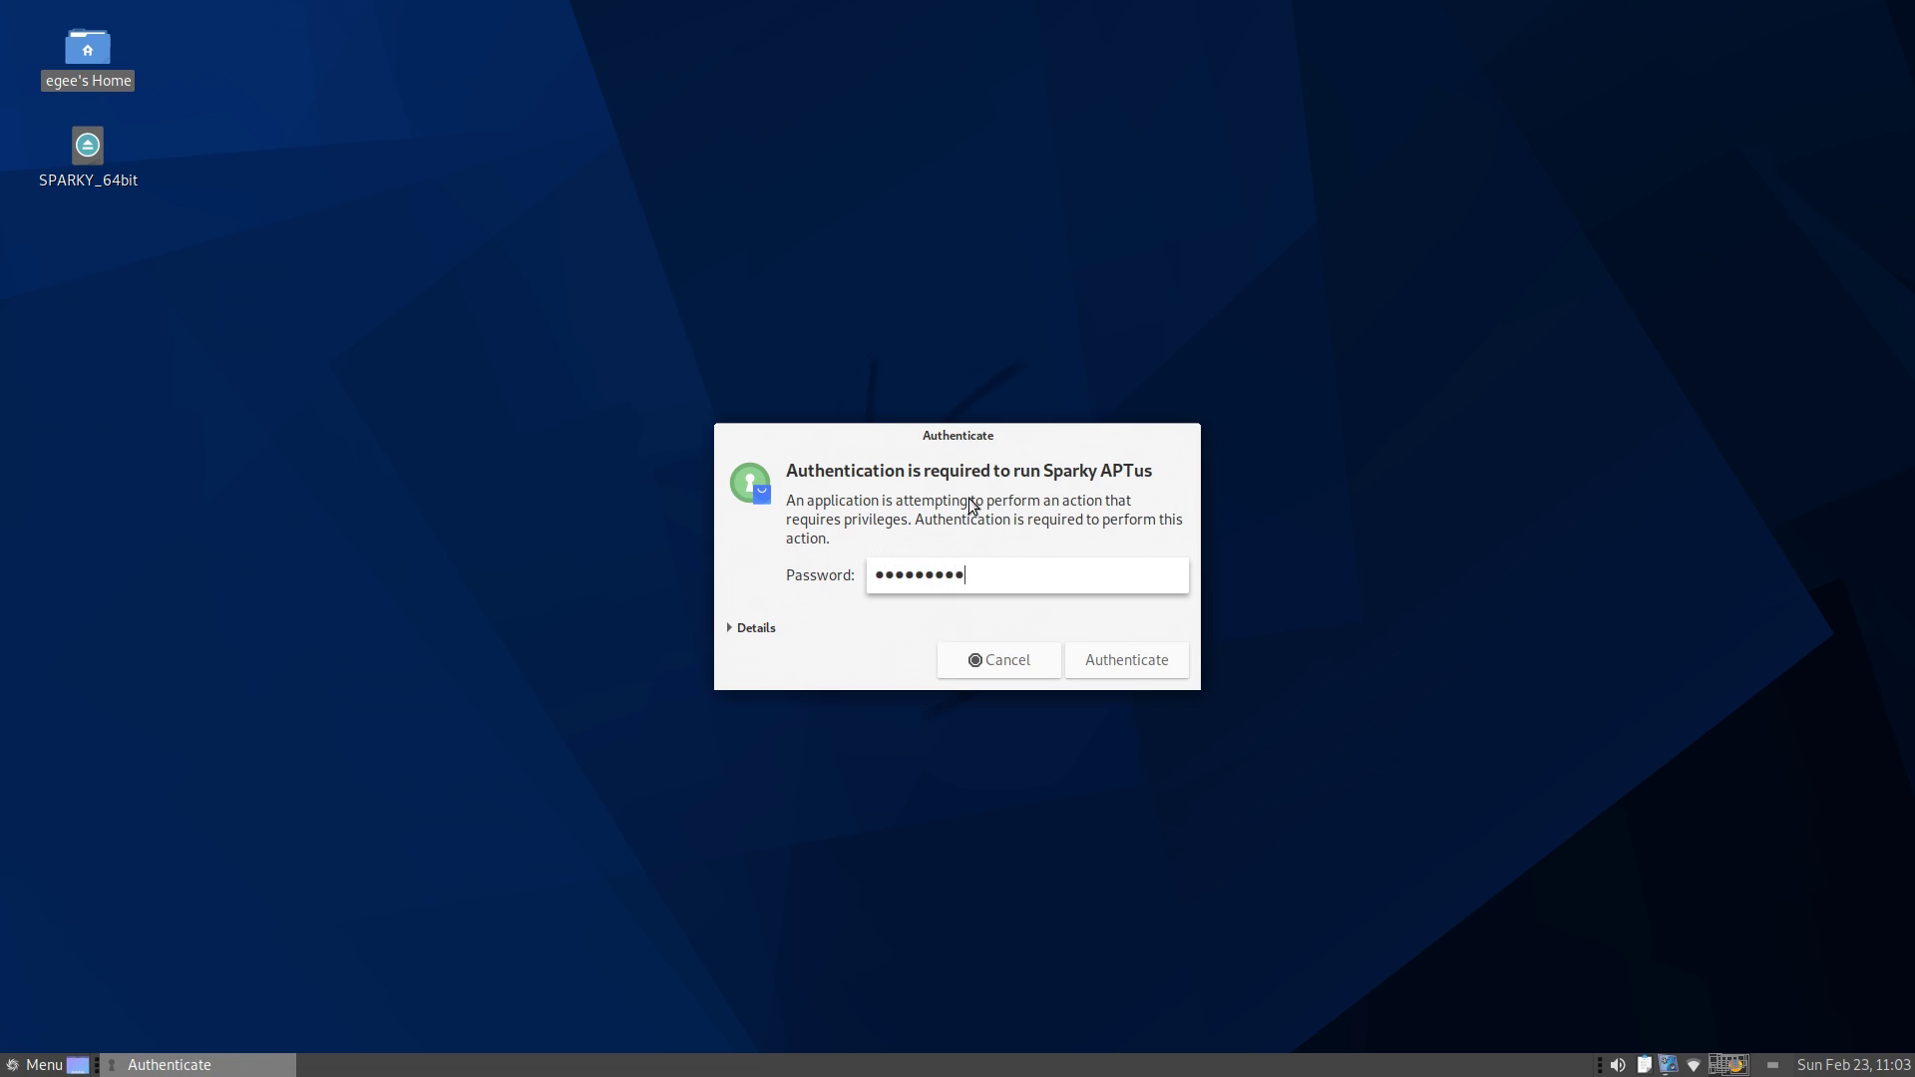
pyautogui.press('Return')
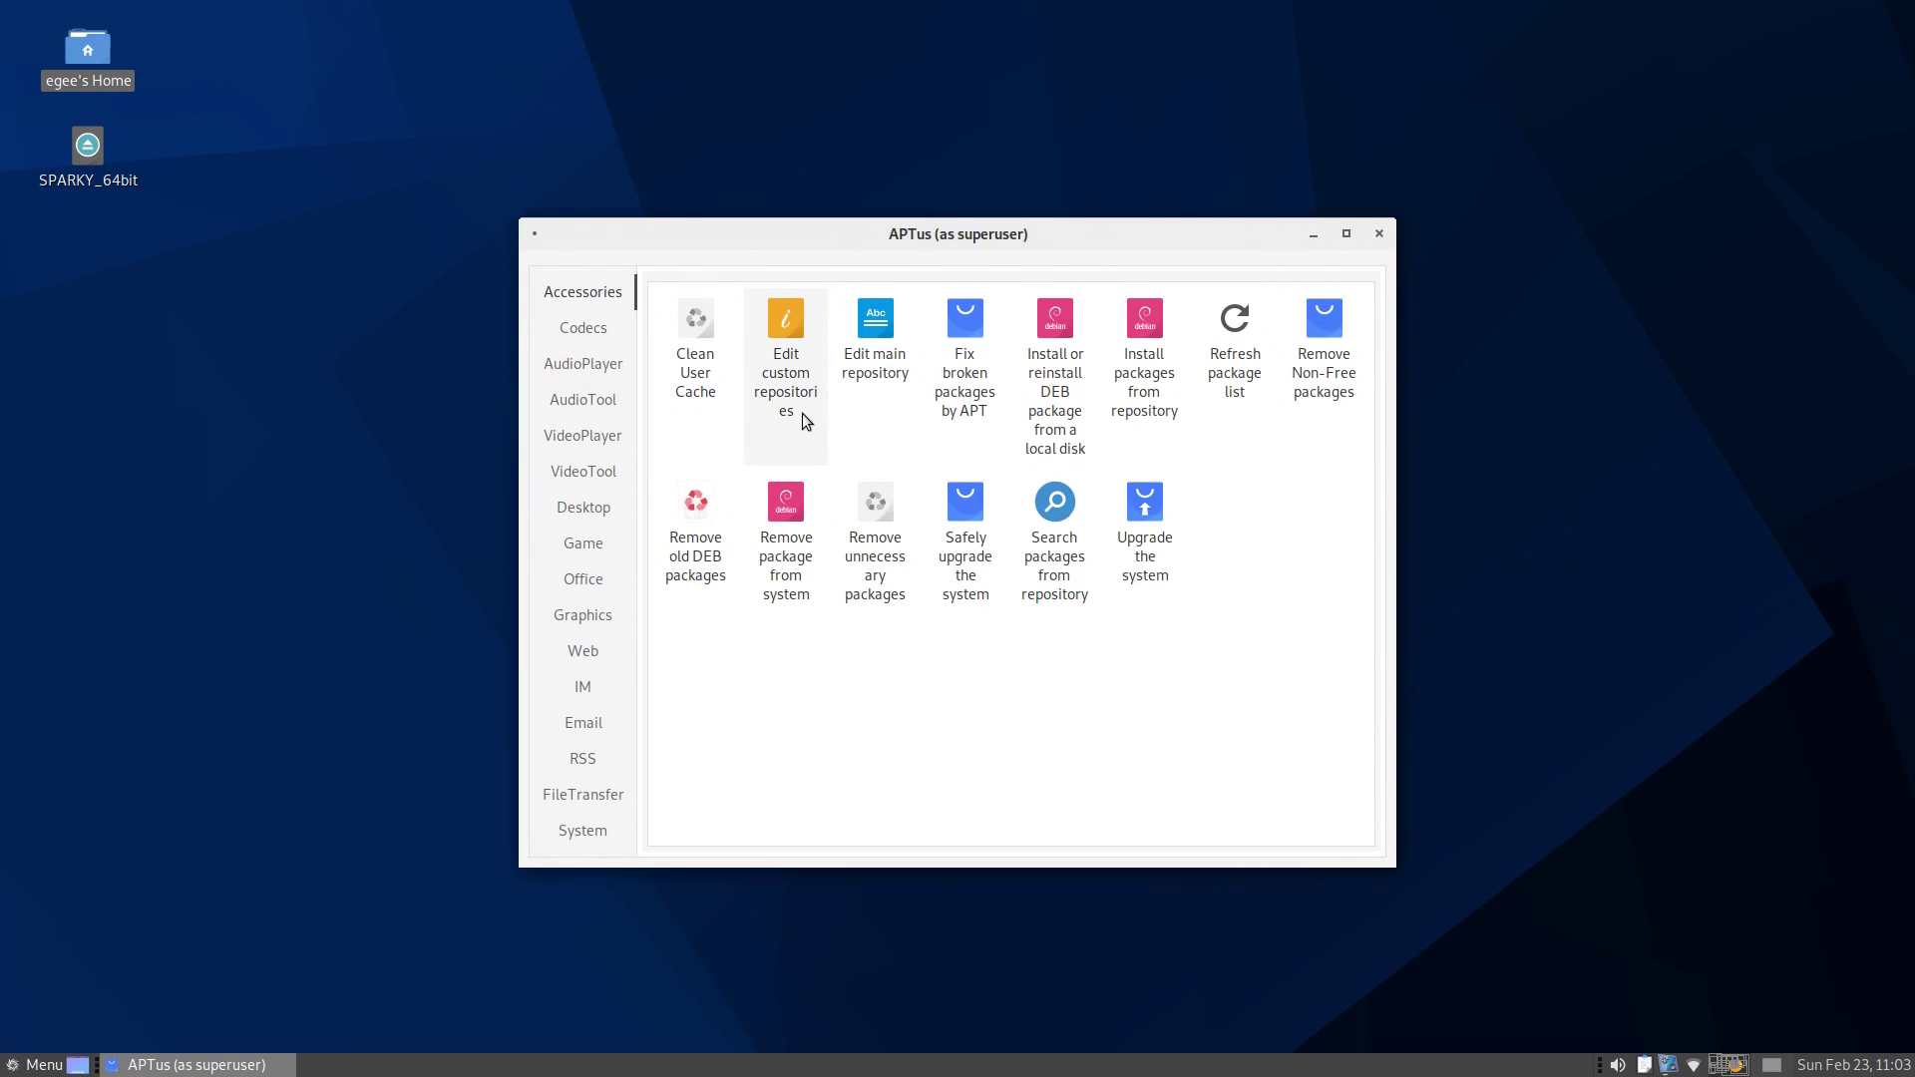
pyautogui.click(1134, 517)
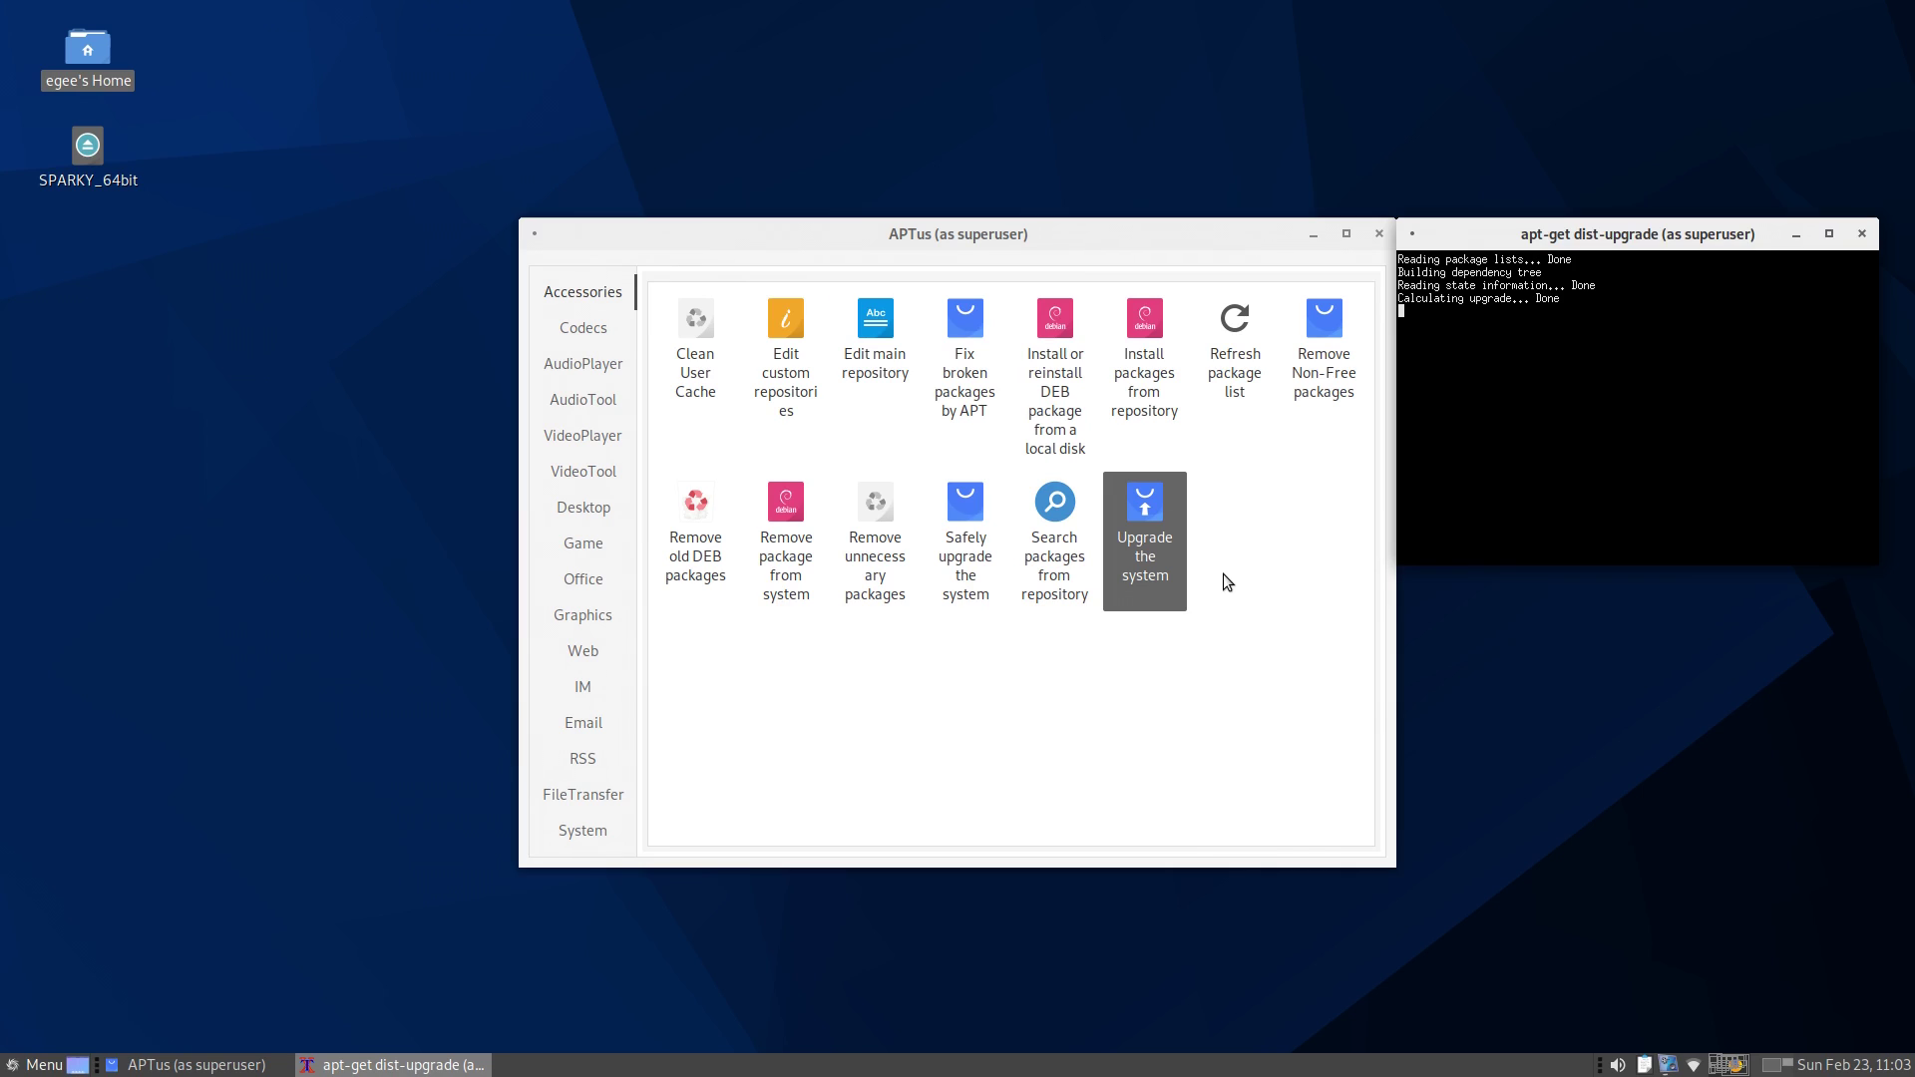
pyautogui.moveTo(1636, 233); pyautogui.dragTo(853, 233)
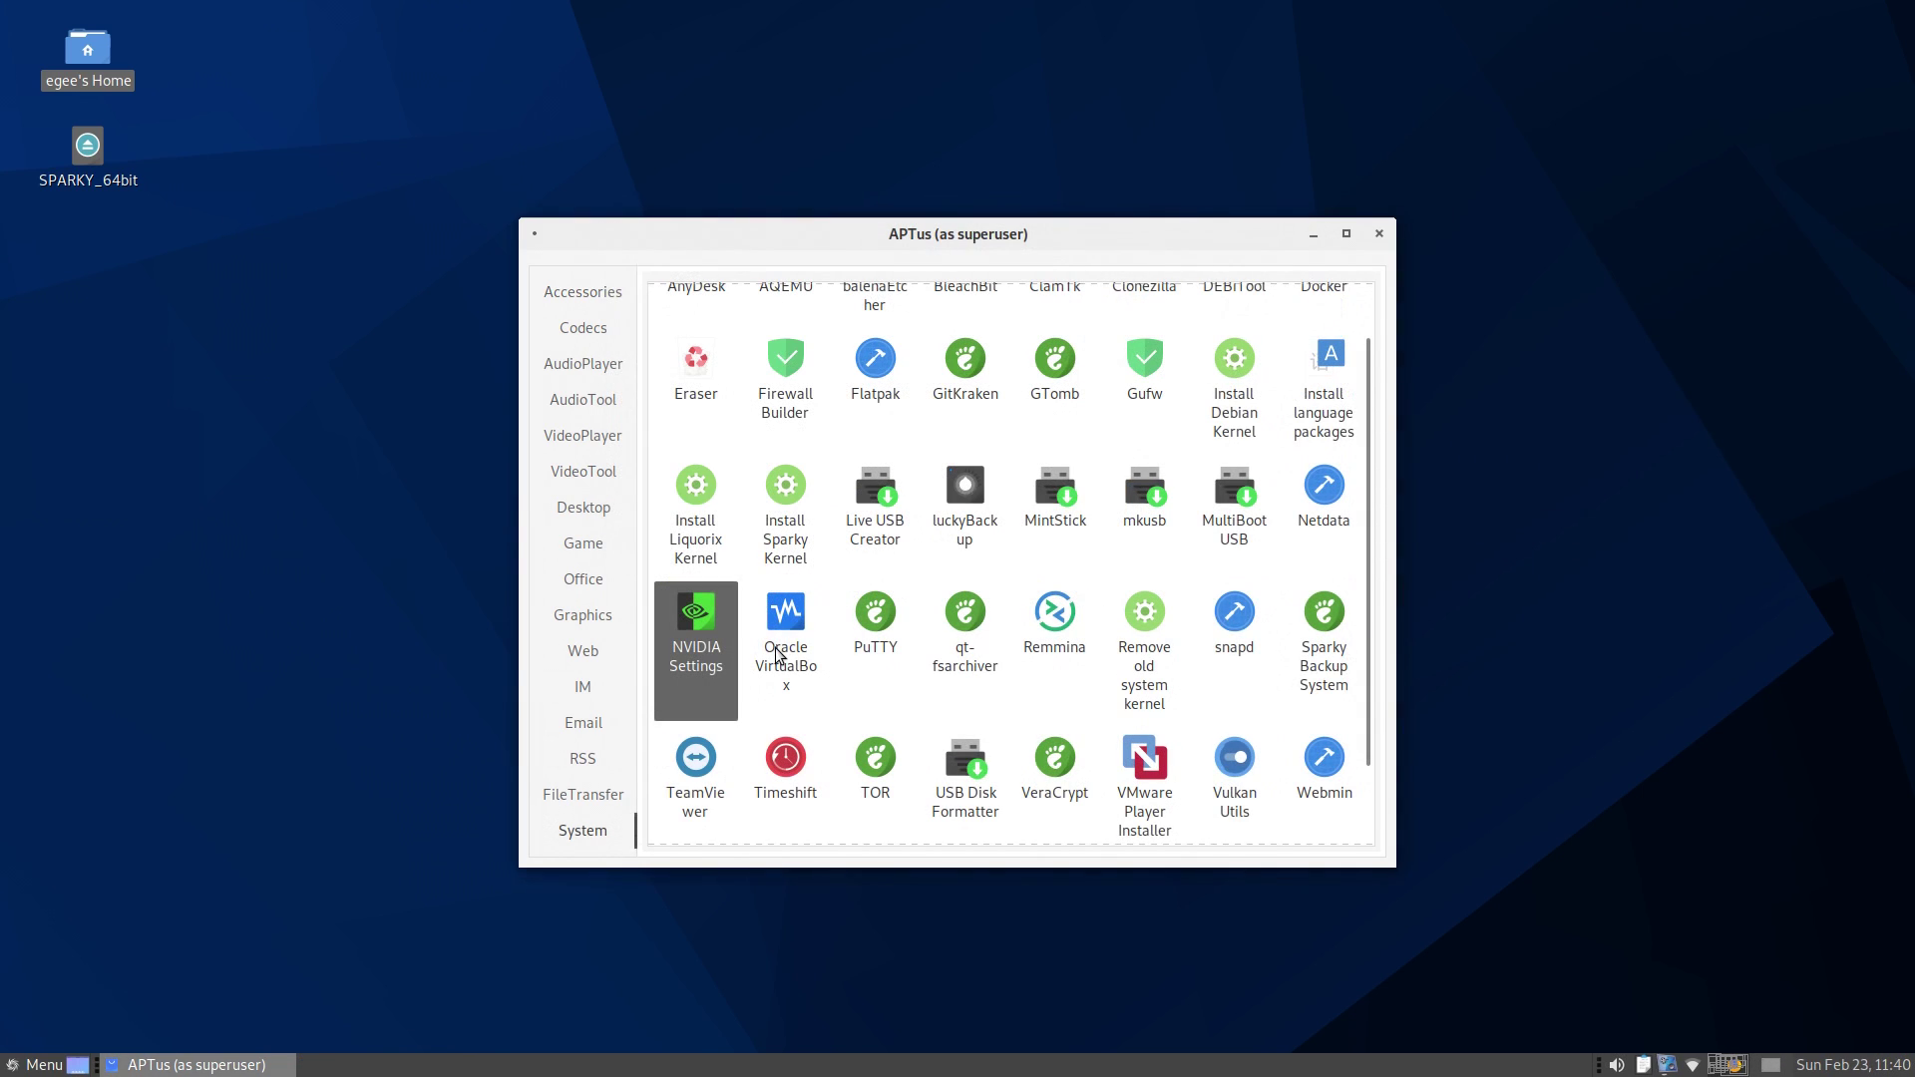
# - Install NVIDIA Settings from the System category, confirming the apt-get prompt
pyautogui.scroll(-2, 779, 655)
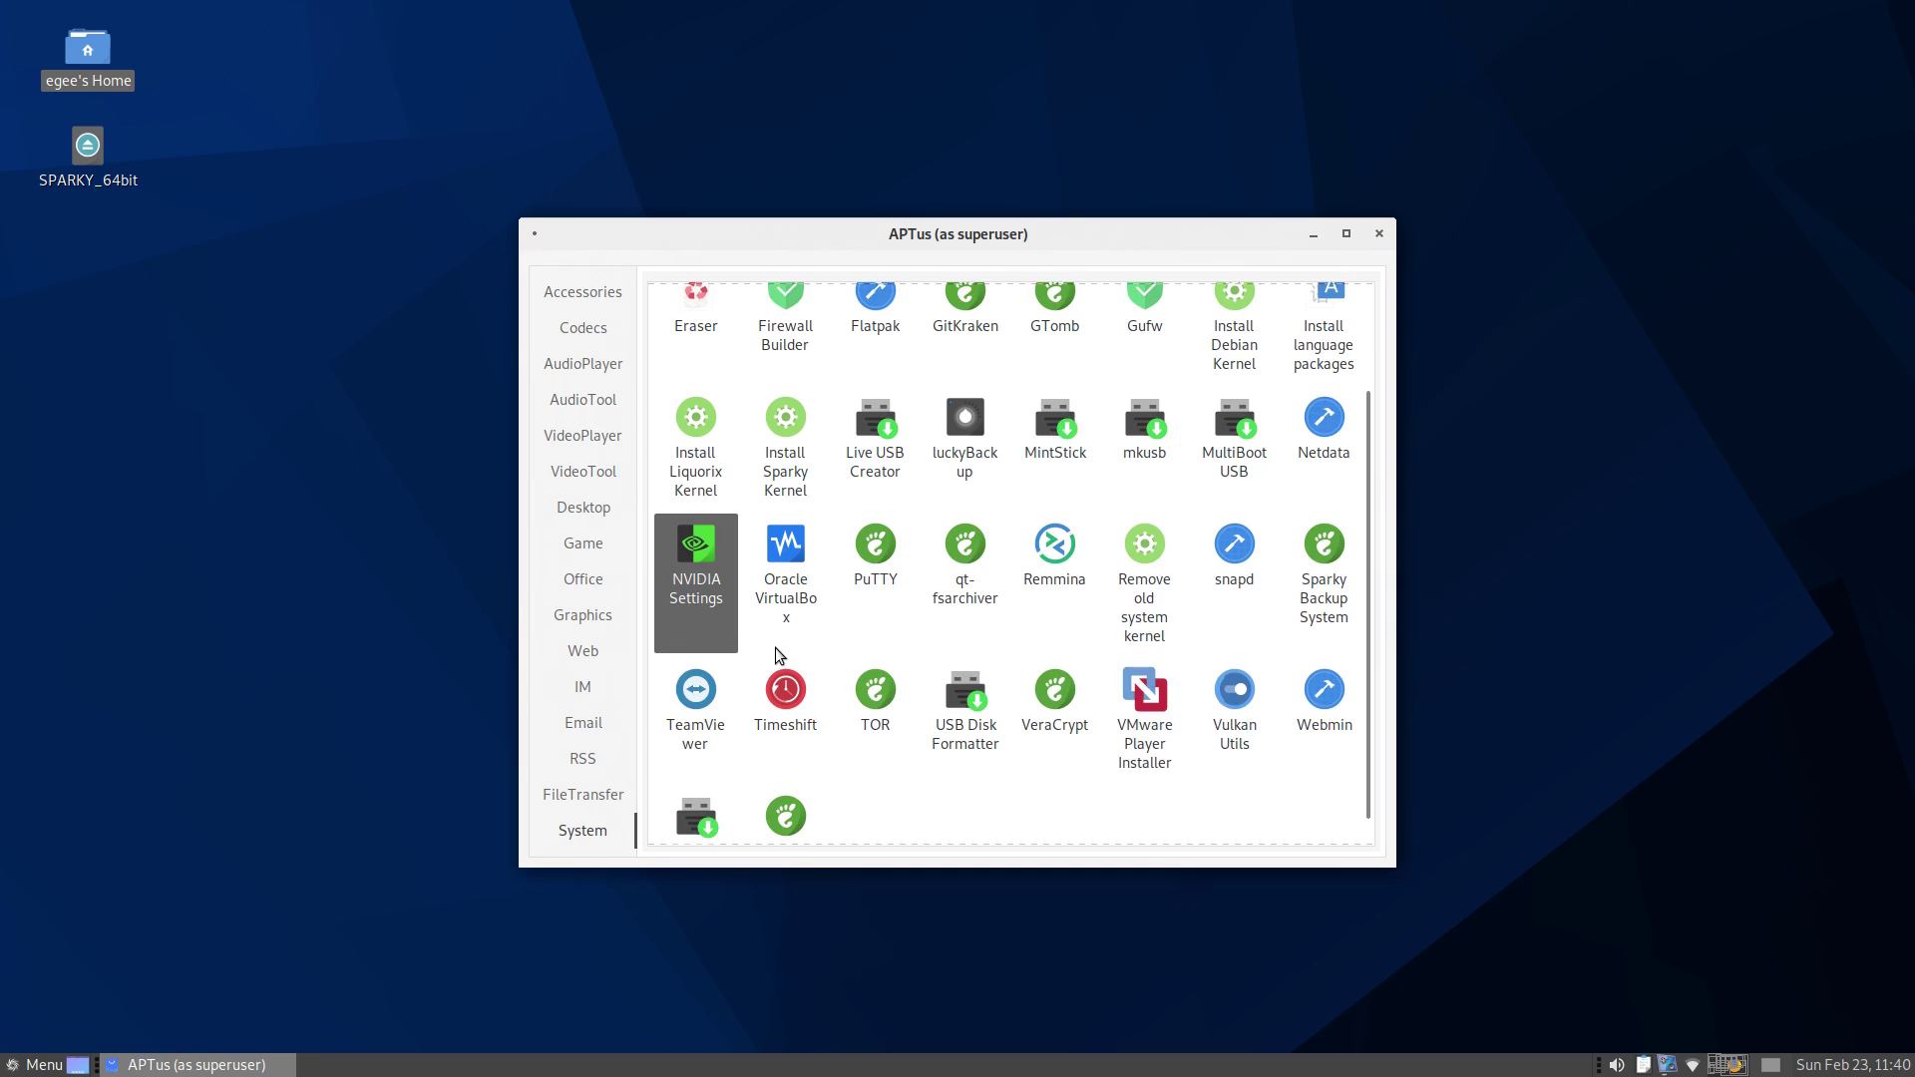
pyautogui.click(683, 534)
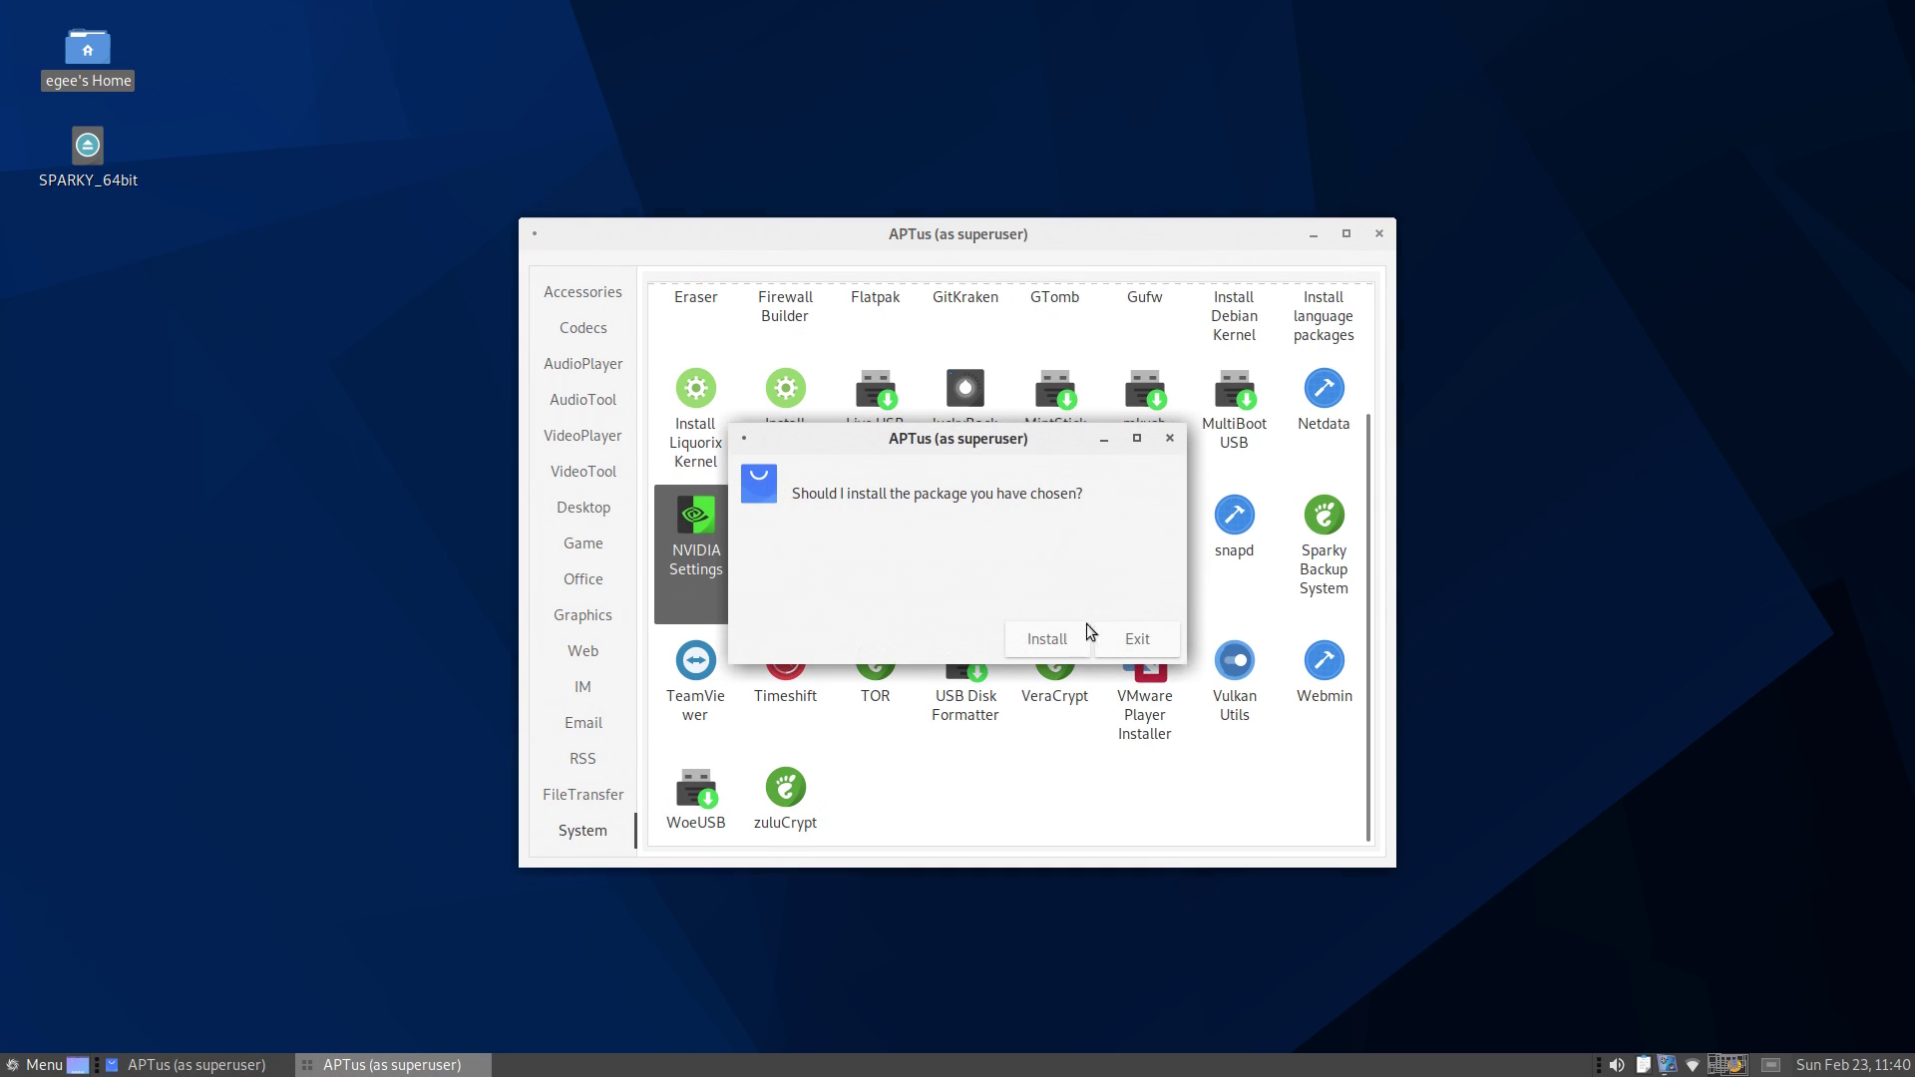
pyautogui.click(1053, 643)
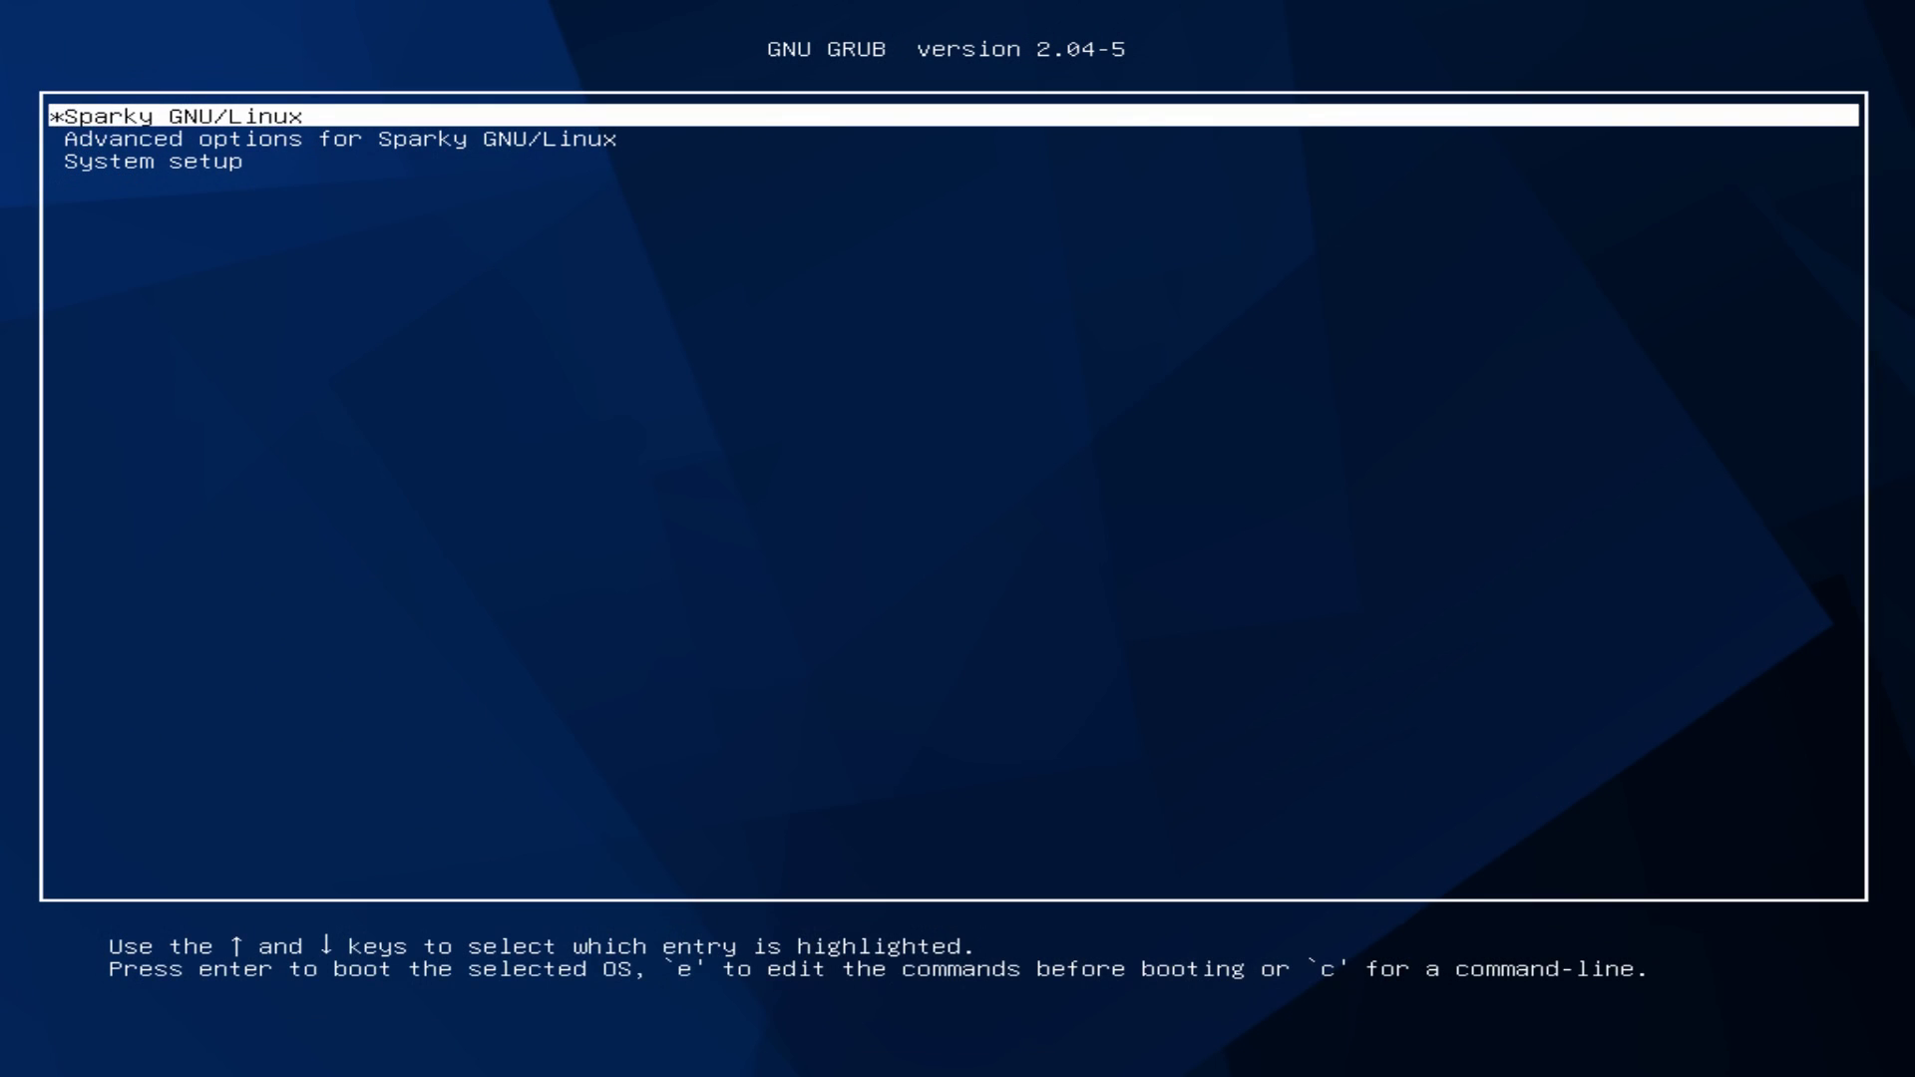
pyautogui.press('Return')
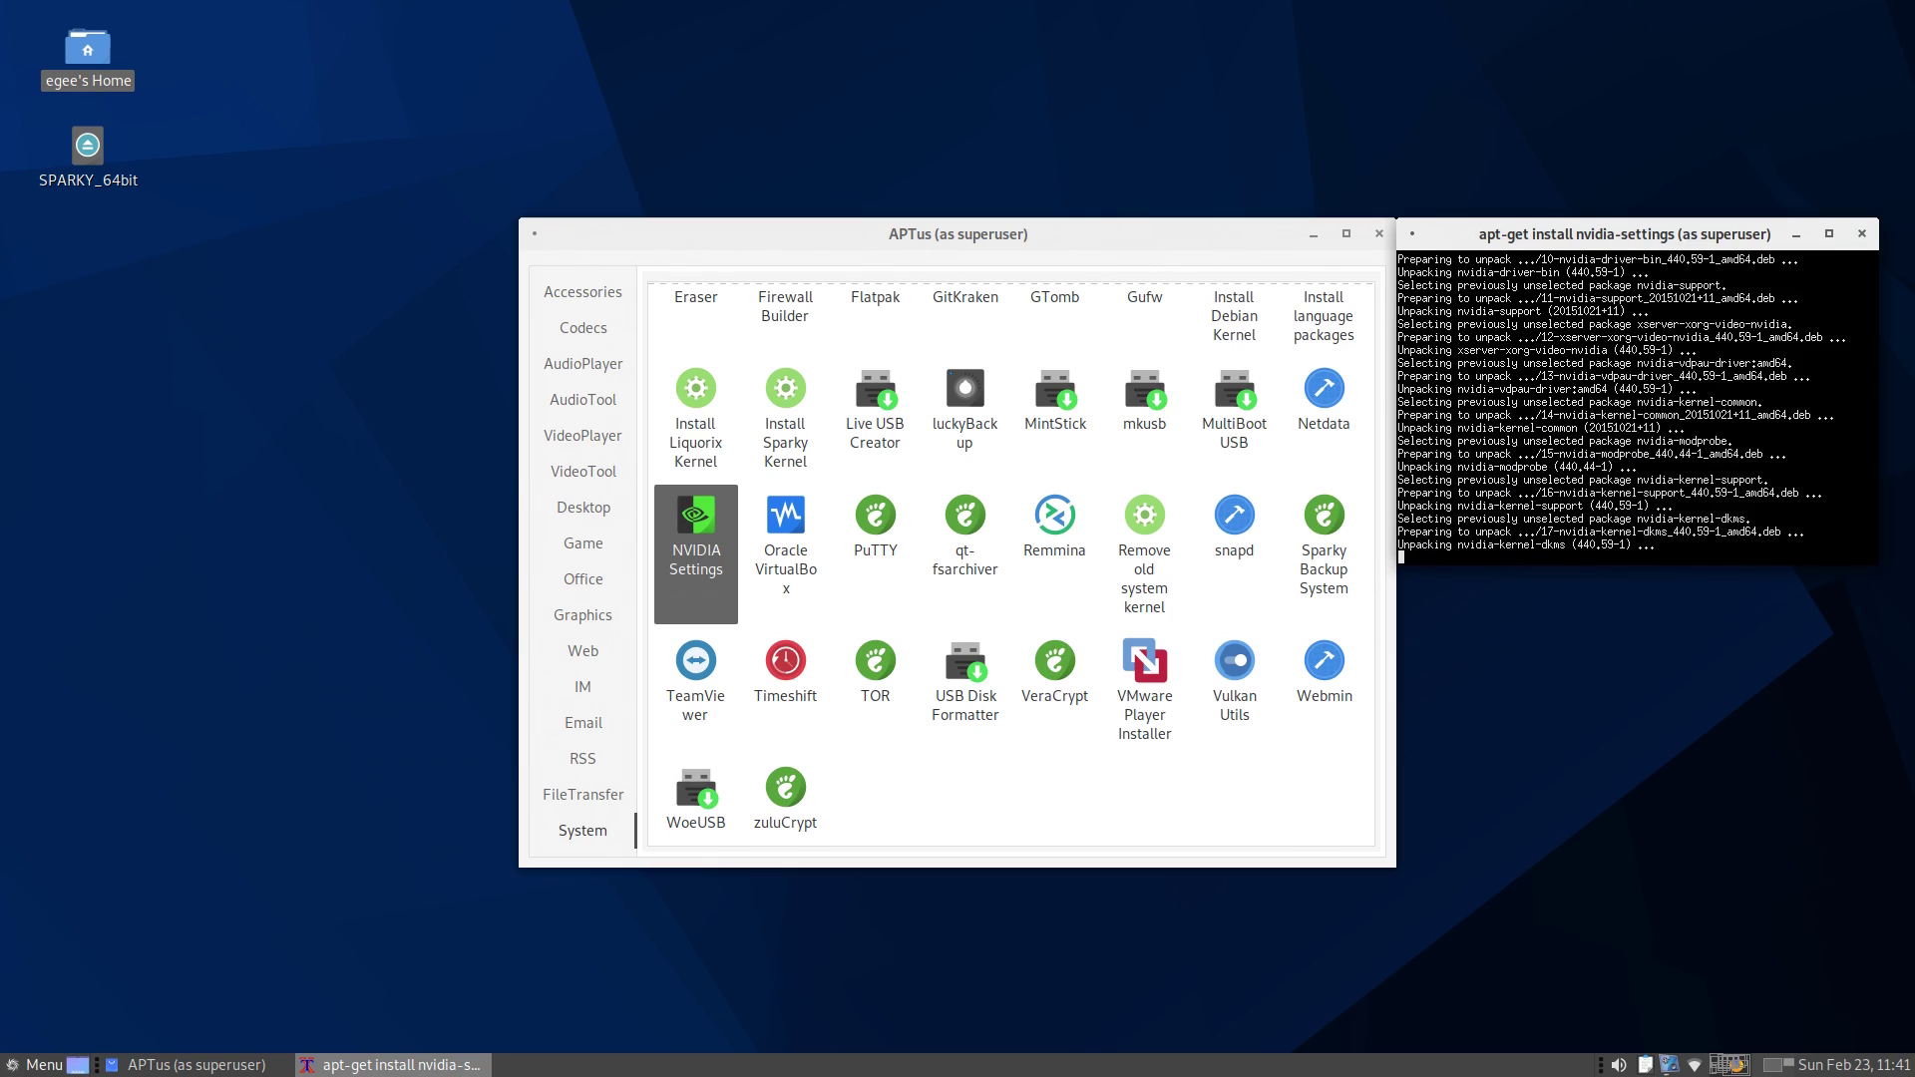
# - Run systemd-analyze to show the 28.508s boot-time breakdown
pyautogui.write('system')
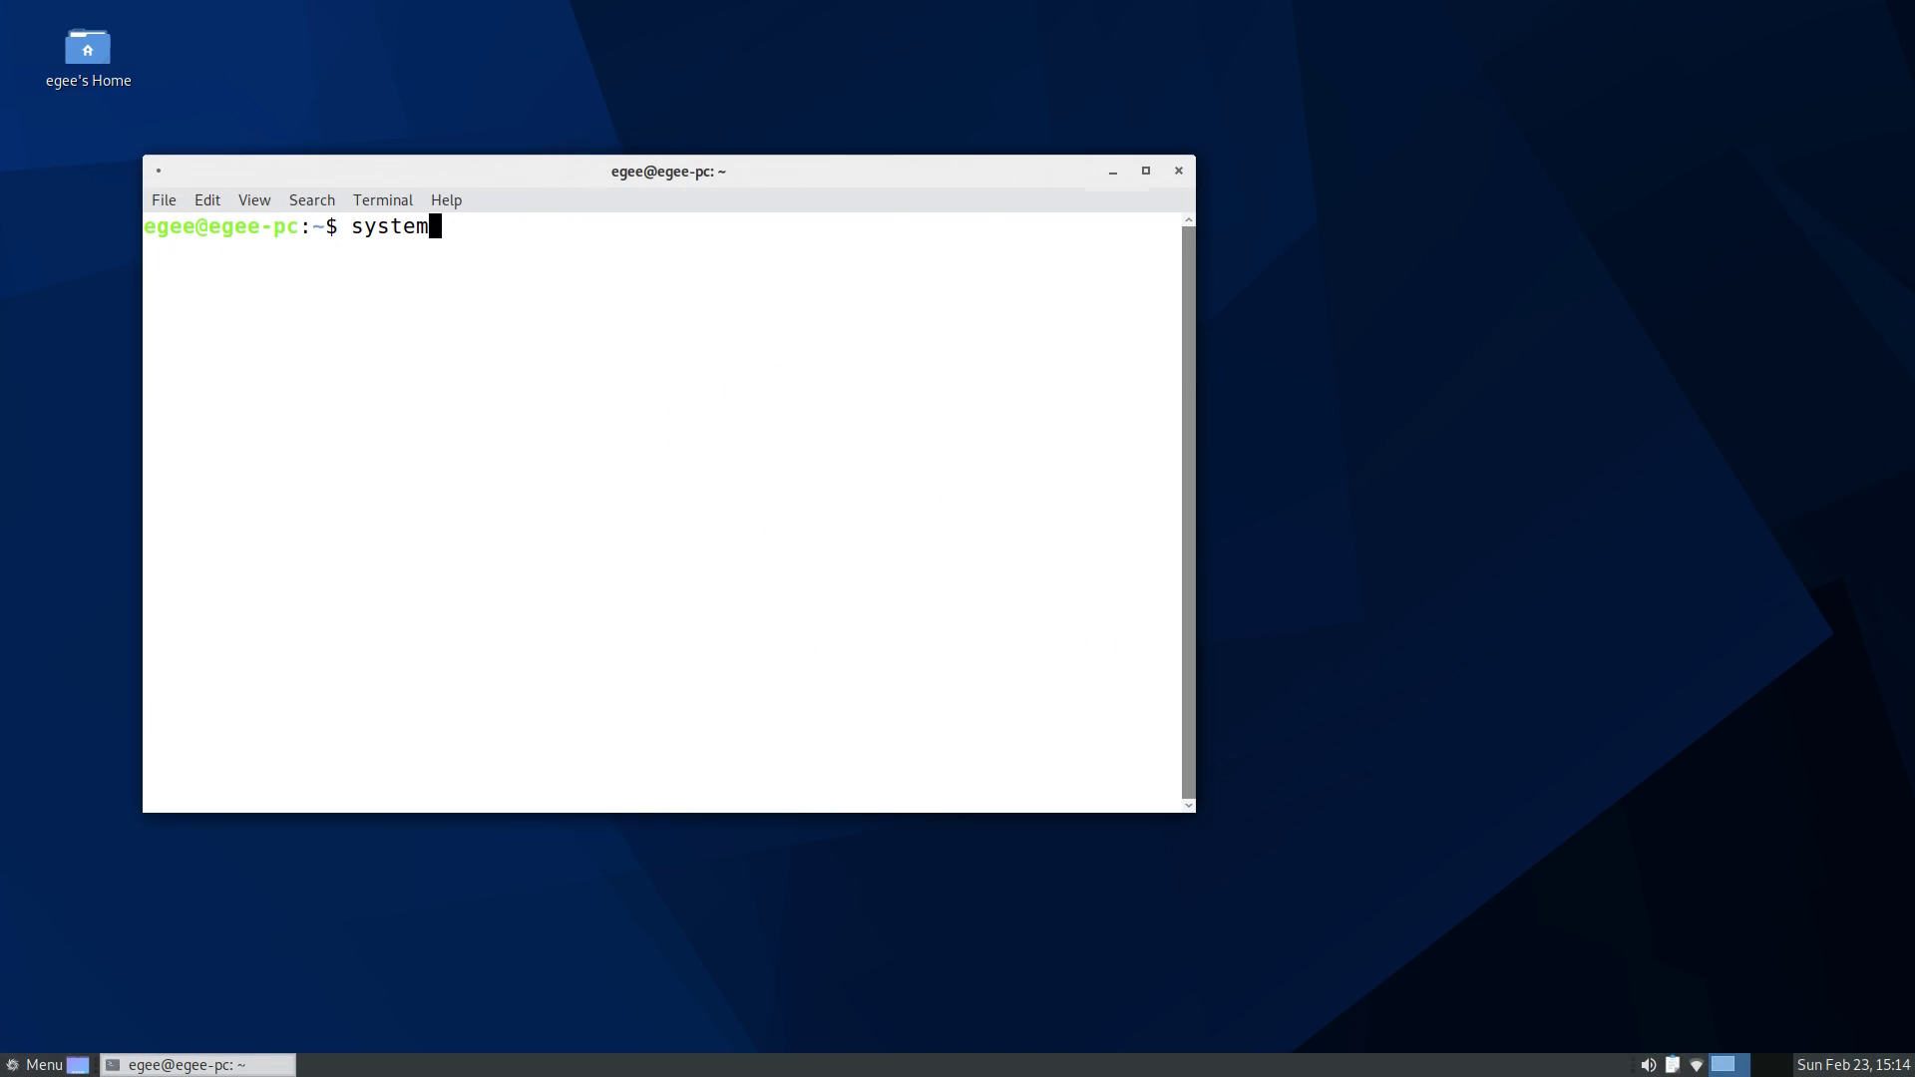
pyautogui.write('d-an')
pyautogui.press('Tab')
pyautogui.press('Return')
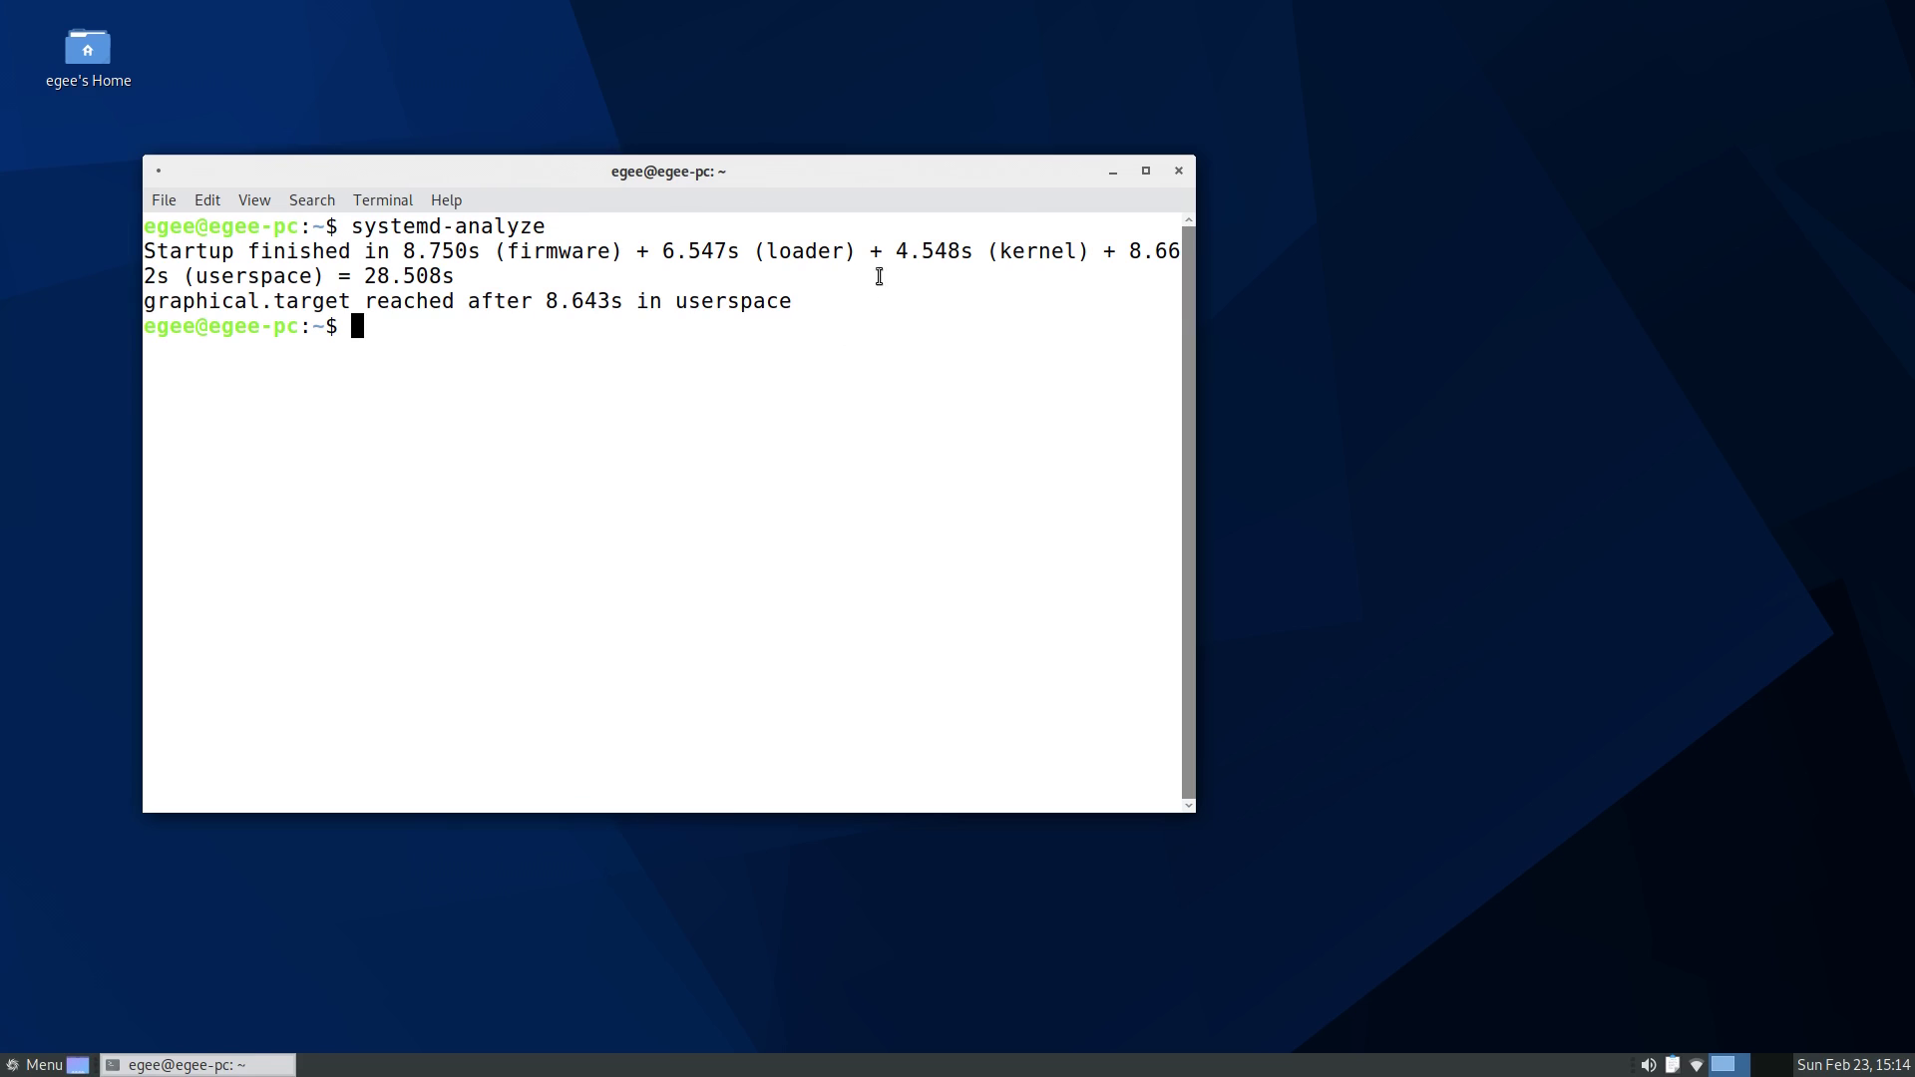
# - Maximize the terminal and run neofetch to show the system information summary
pyautogui.click(1146, 171)
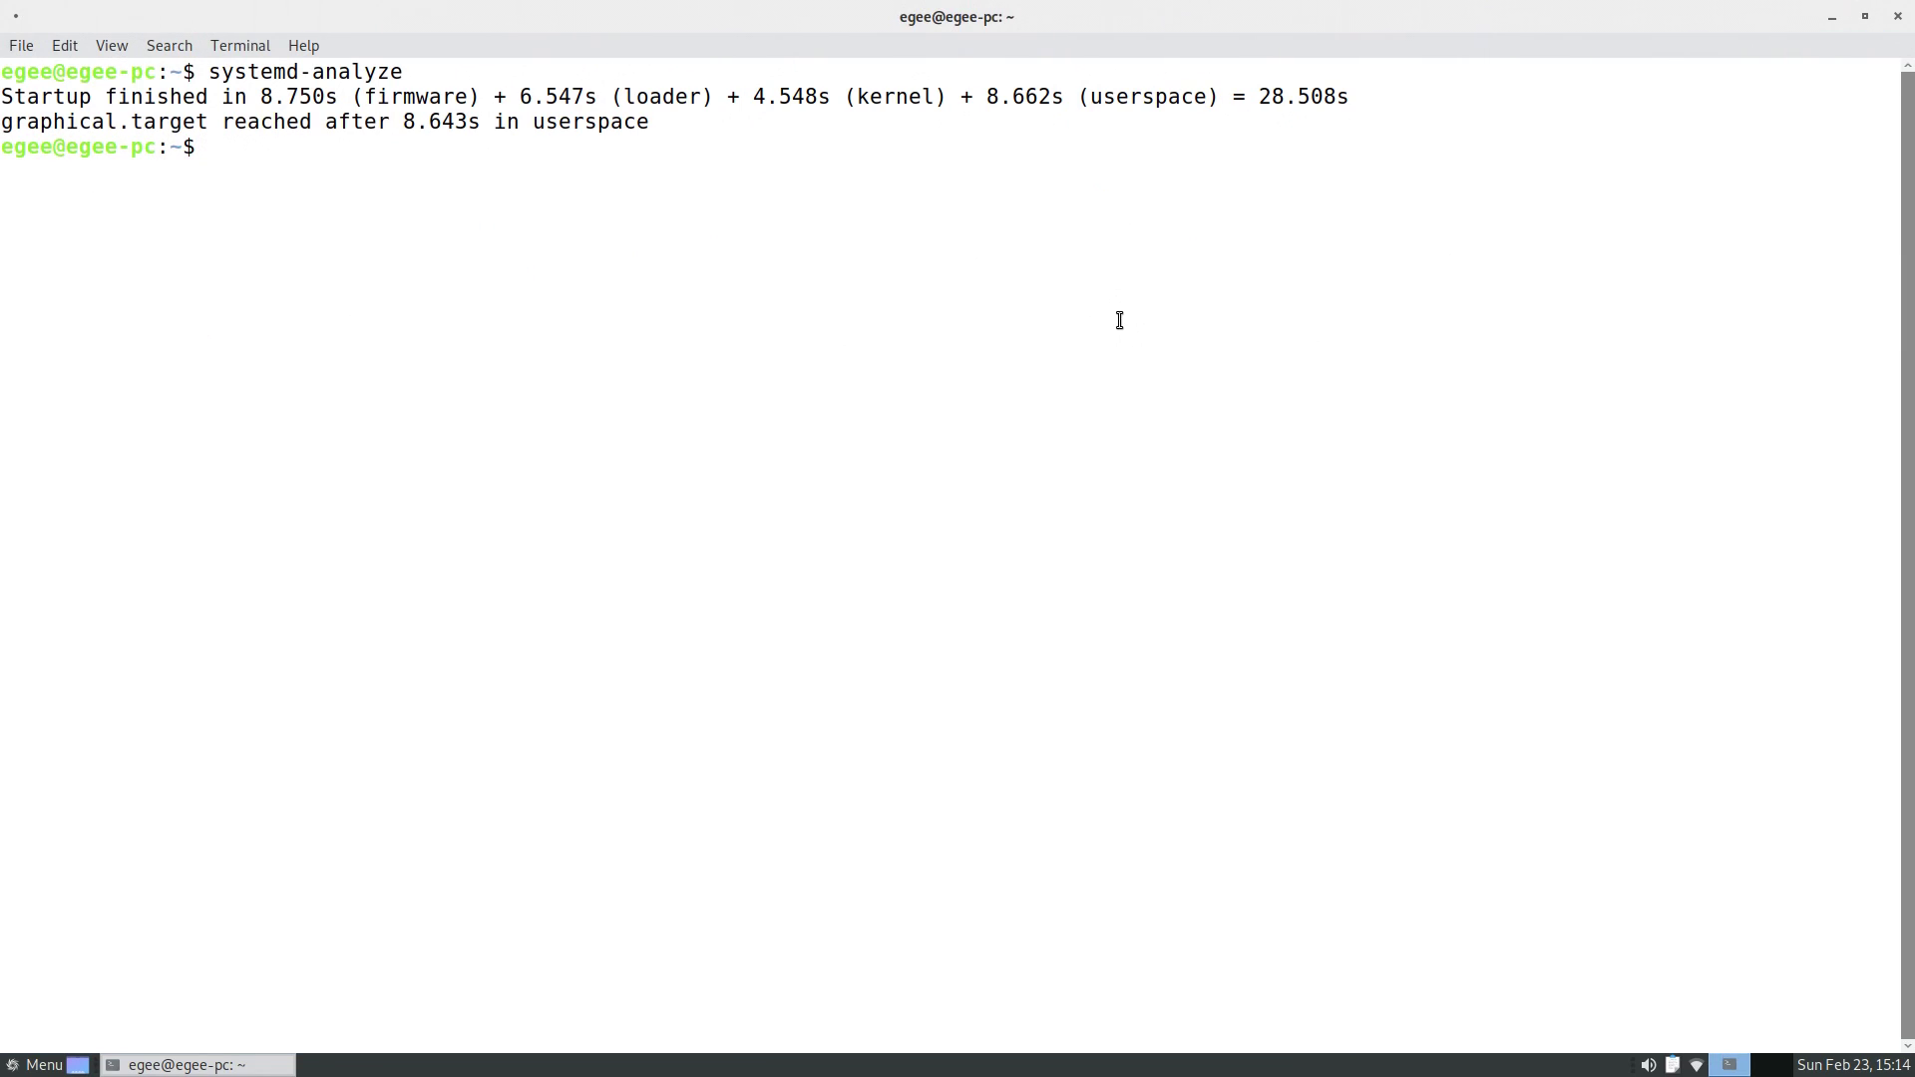
pyautogui.write('neofetch')
pyautogui.press('Return')
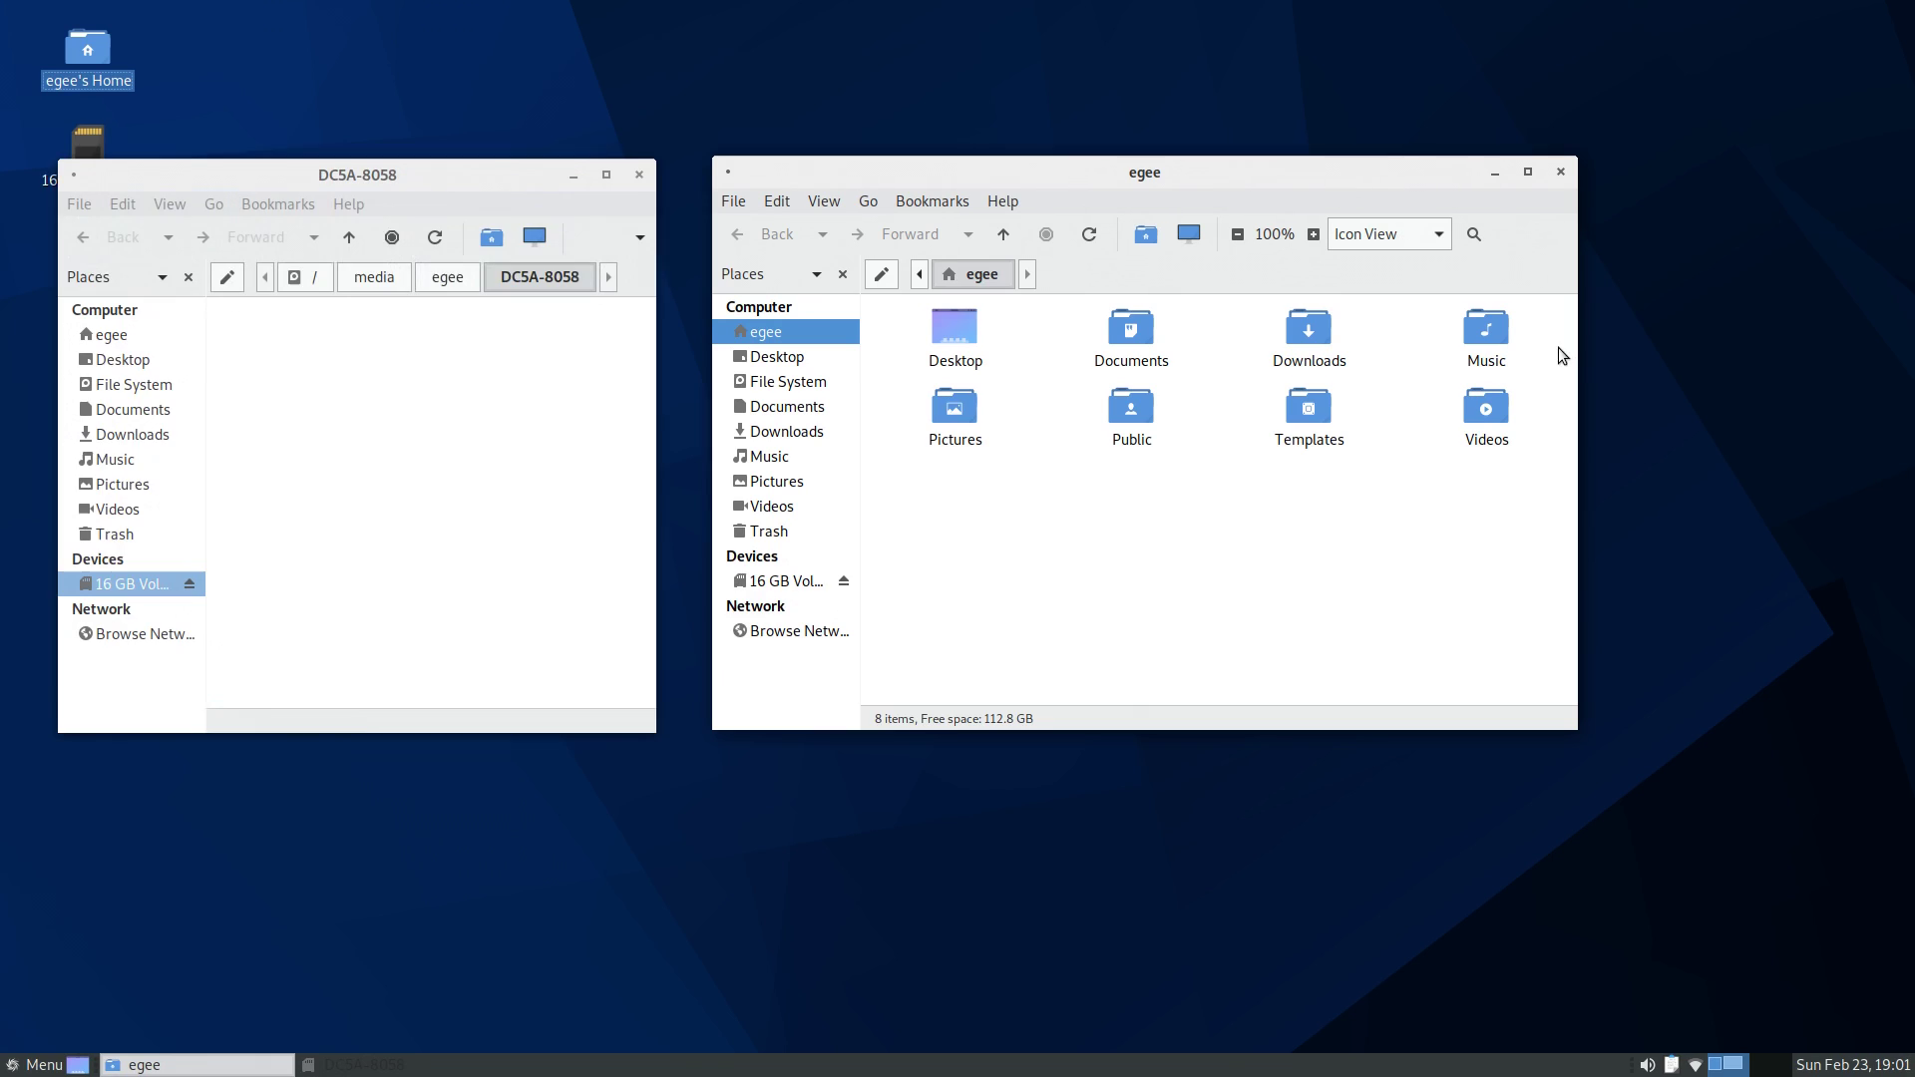
# - Close the DC5A-8058 volume window and eject the 16 GB Volume drive
pyautogui.click(424, 519)
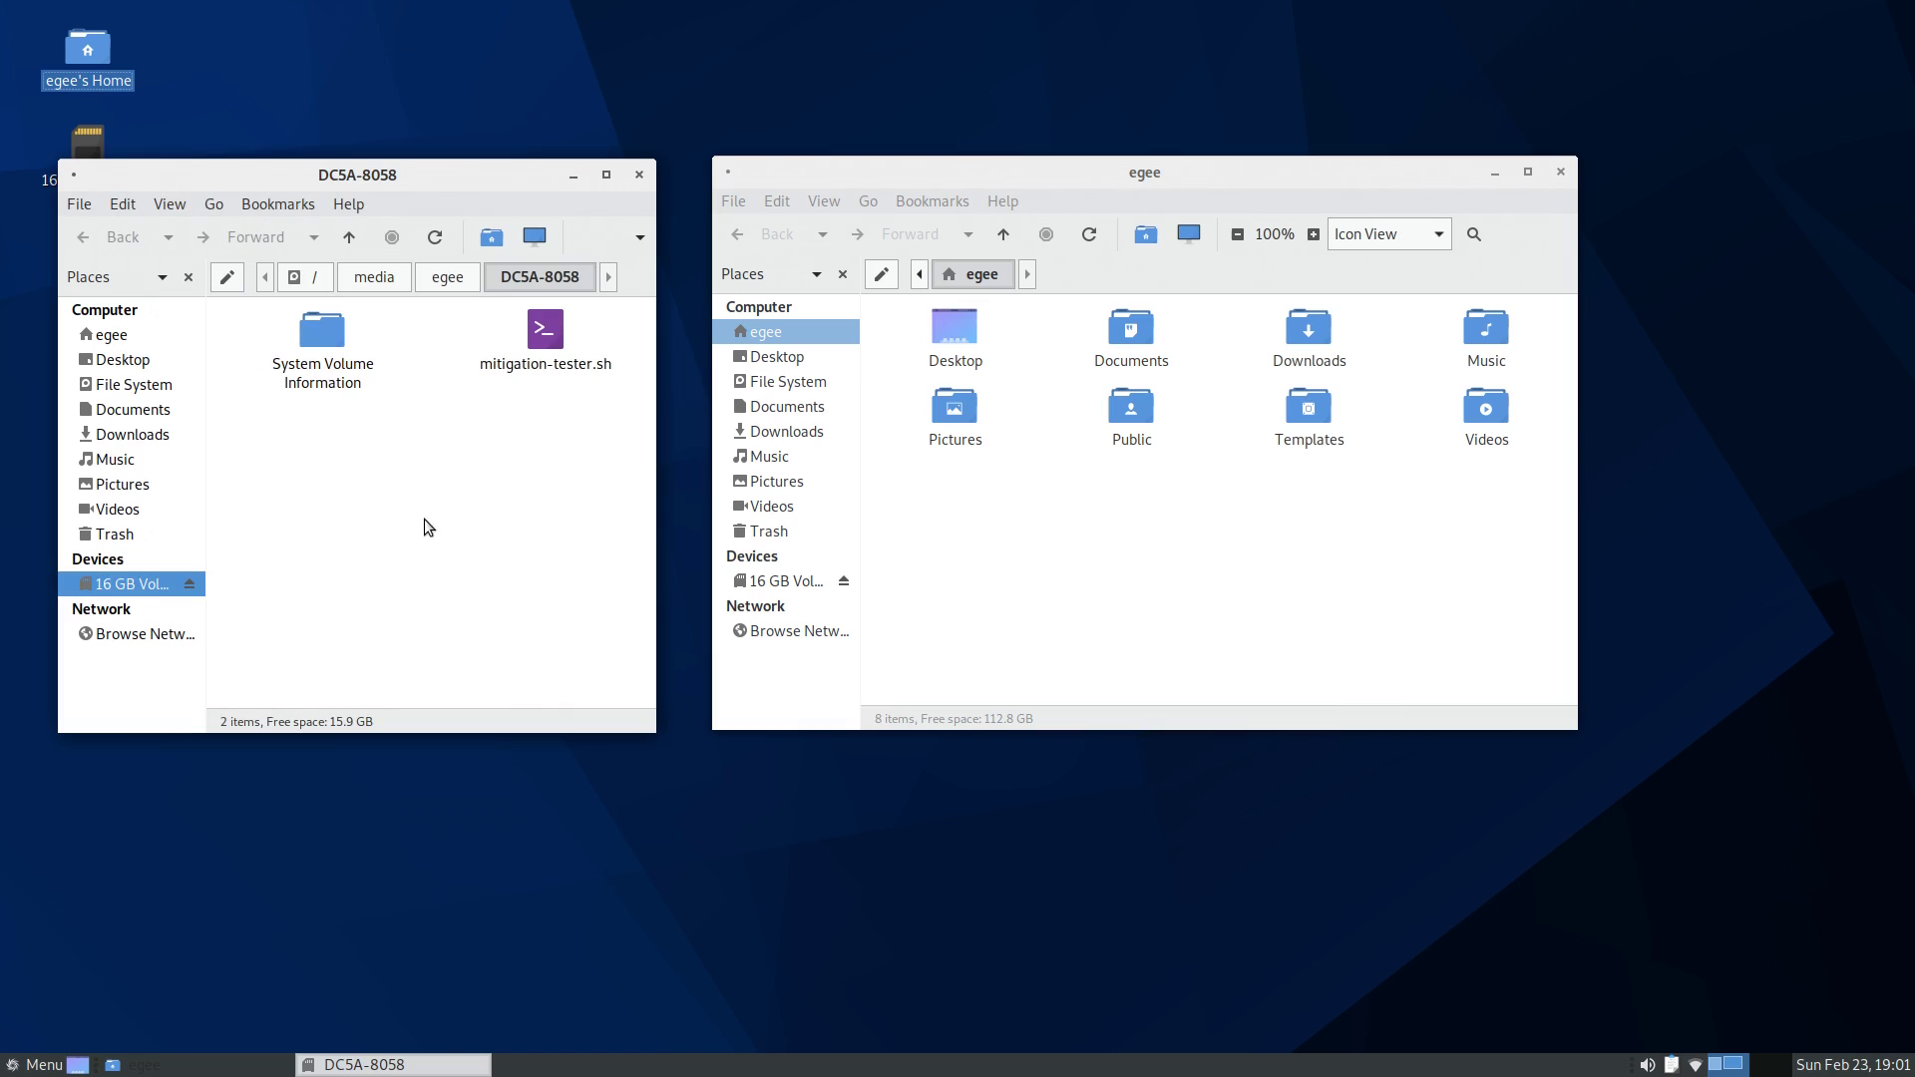
pyautogui.moveTo(489, 523); pyautogui.dragTo(423, 453)
pyautogui.click(639, 177)
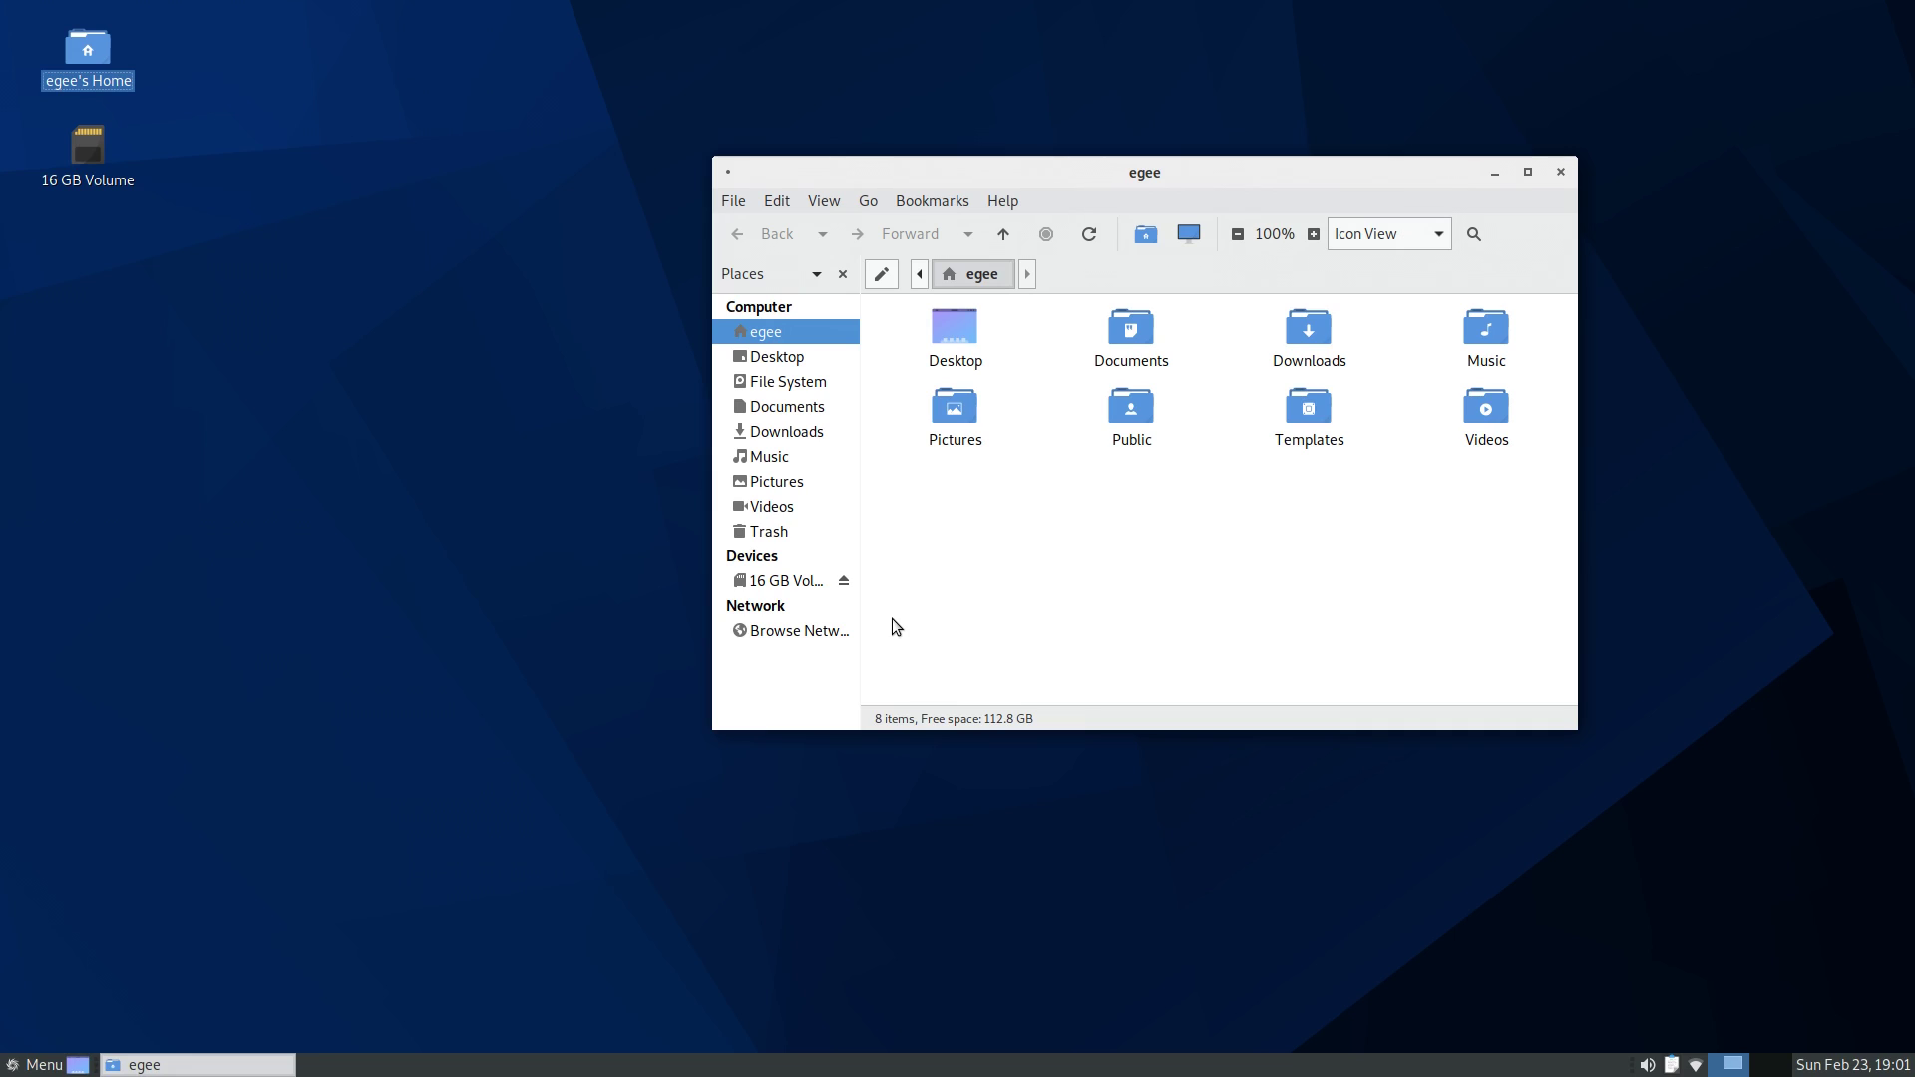
pyautogui.click(844, 581)
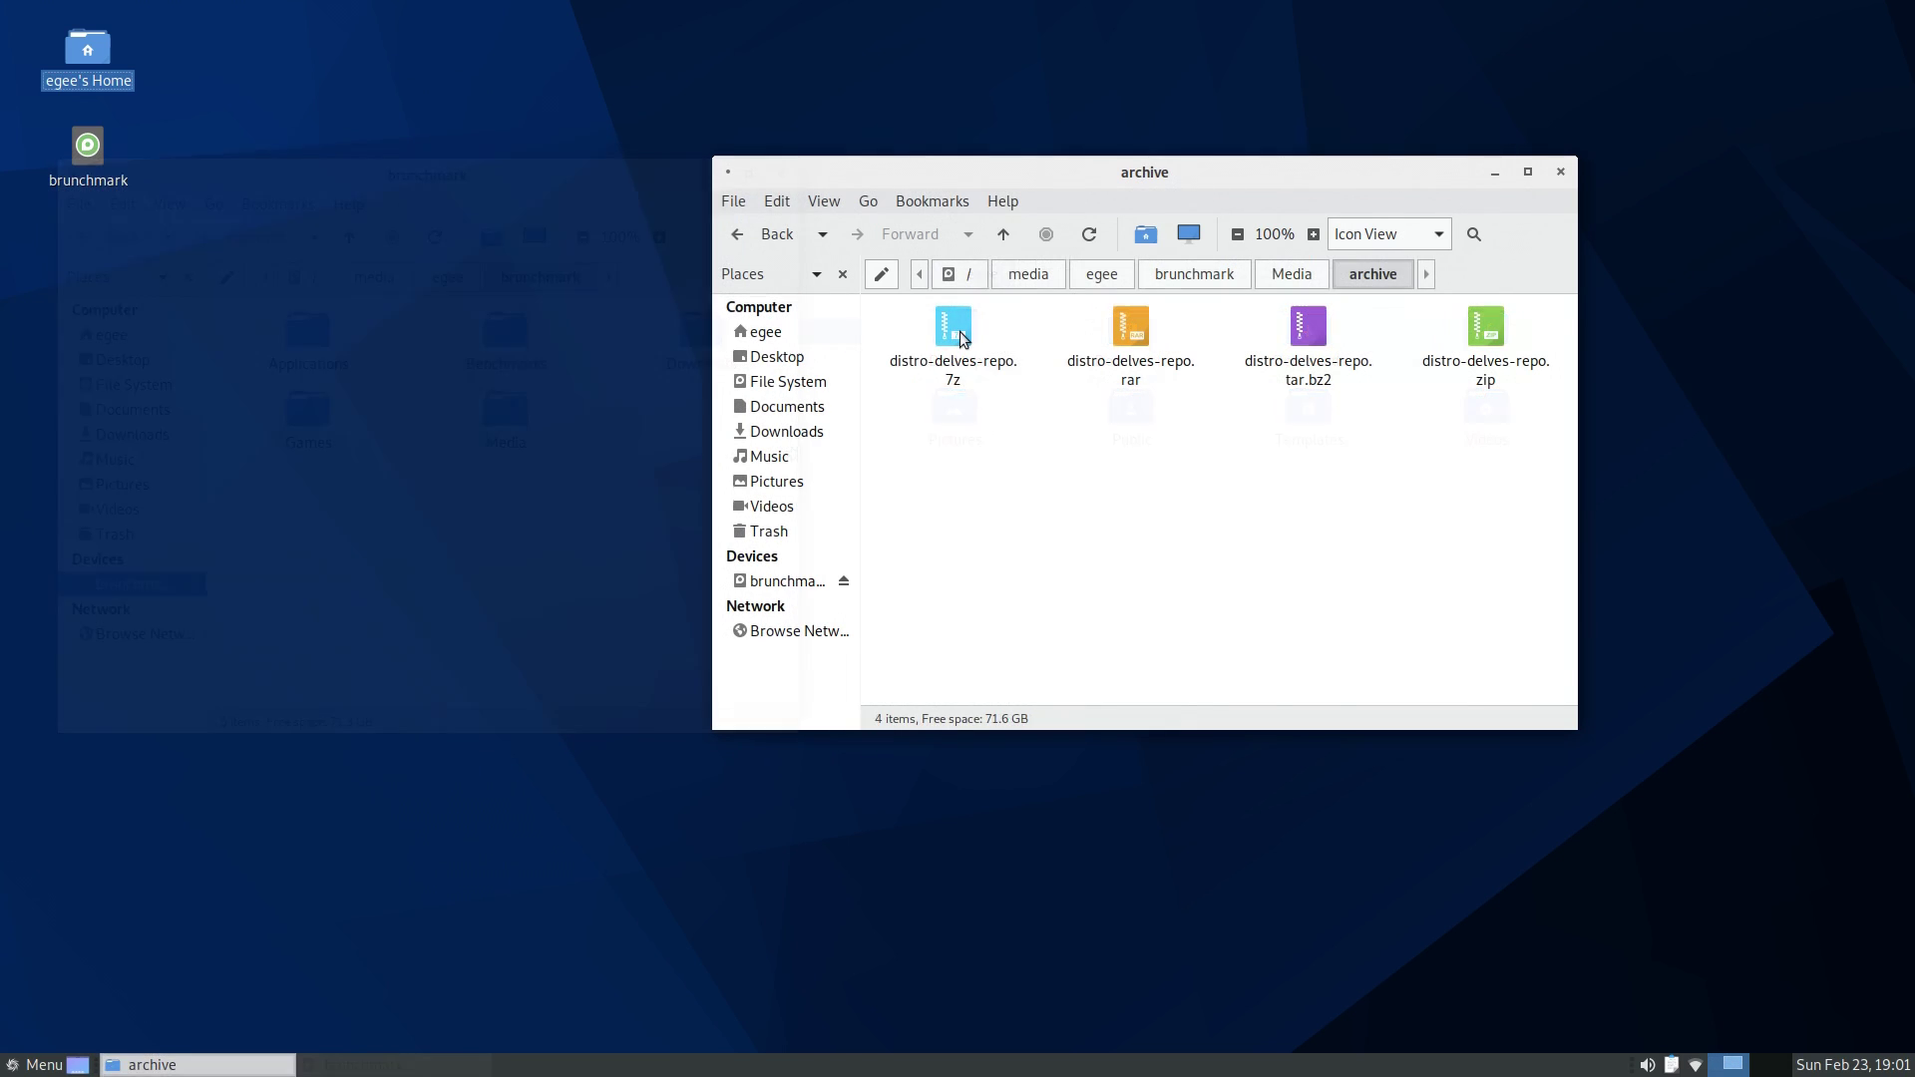
# - View and close the distro-delves-repo .7z, .rar and .tar.bz2 archives, then open the .zip
pyautogui.doubleClick(954, 330)
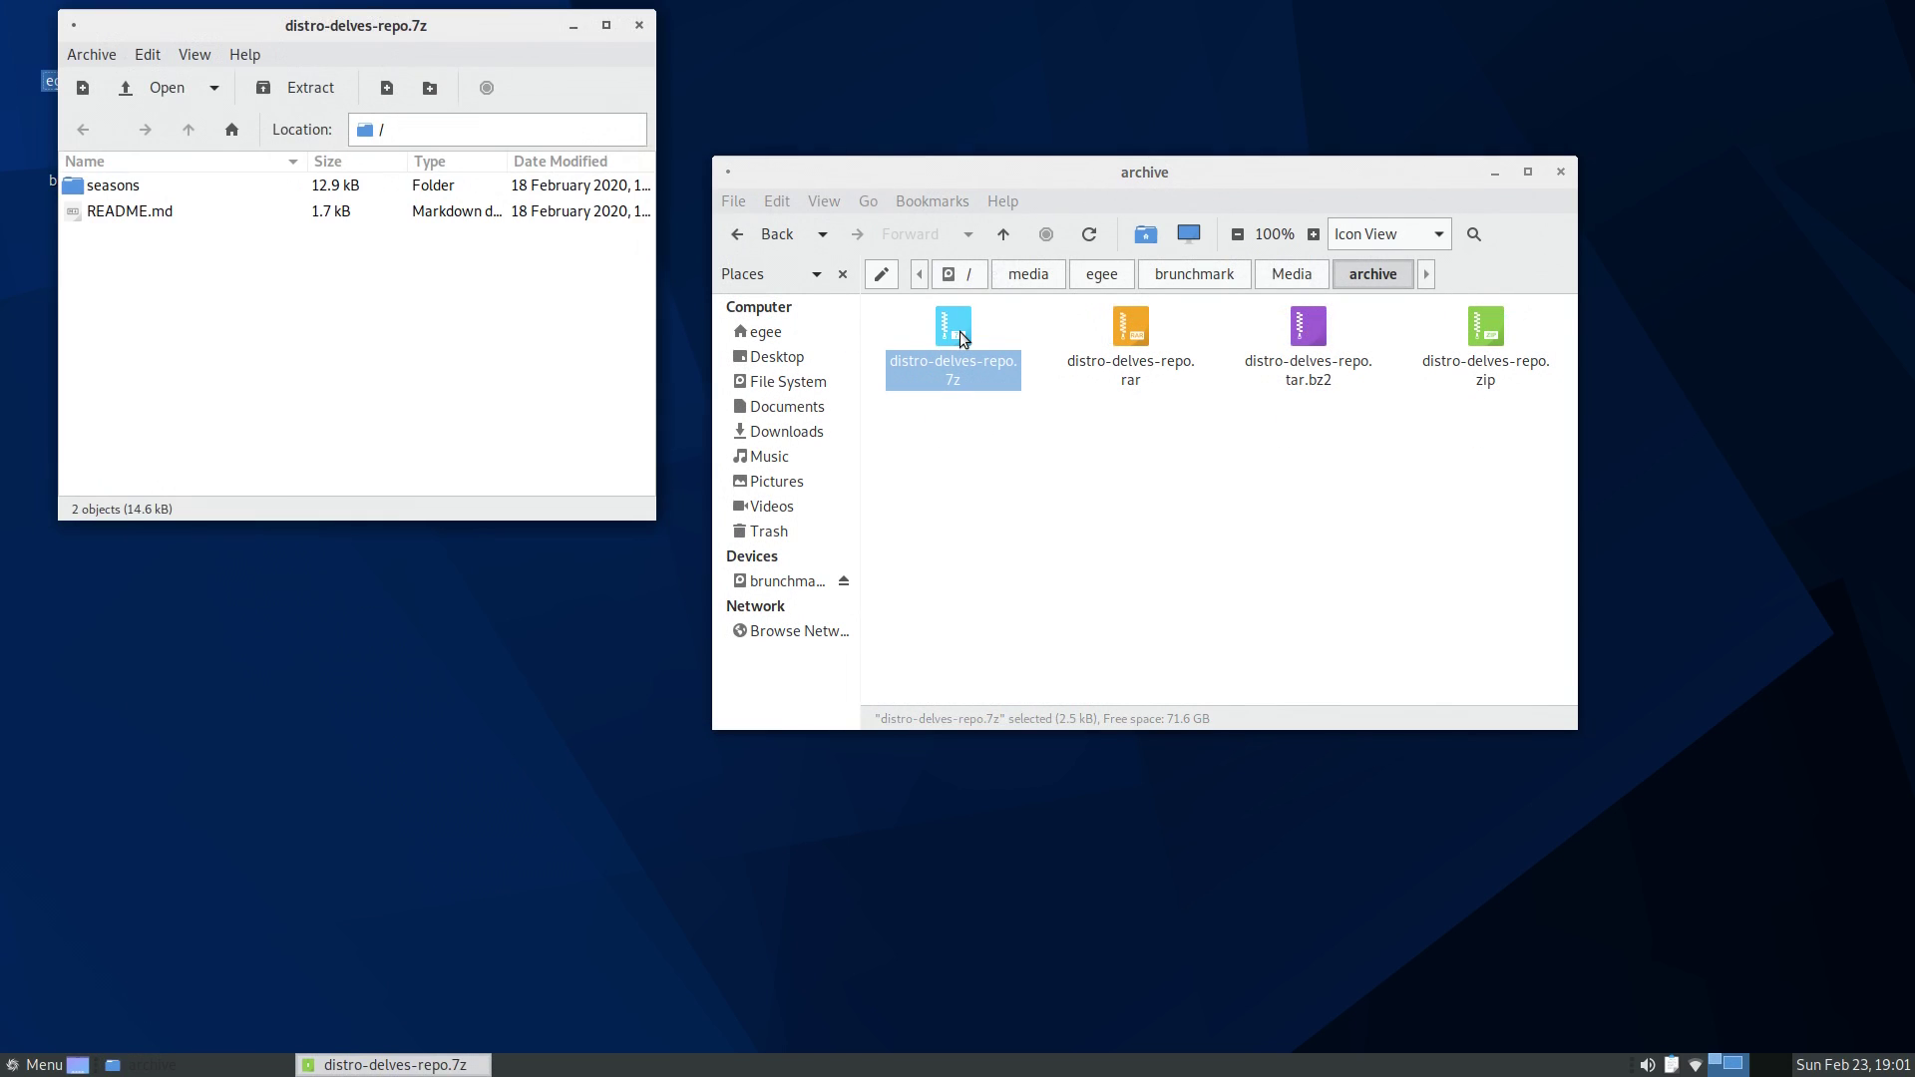
pyautogui.click(639, 25)
pyautogui.doubleClick(1140, 339)
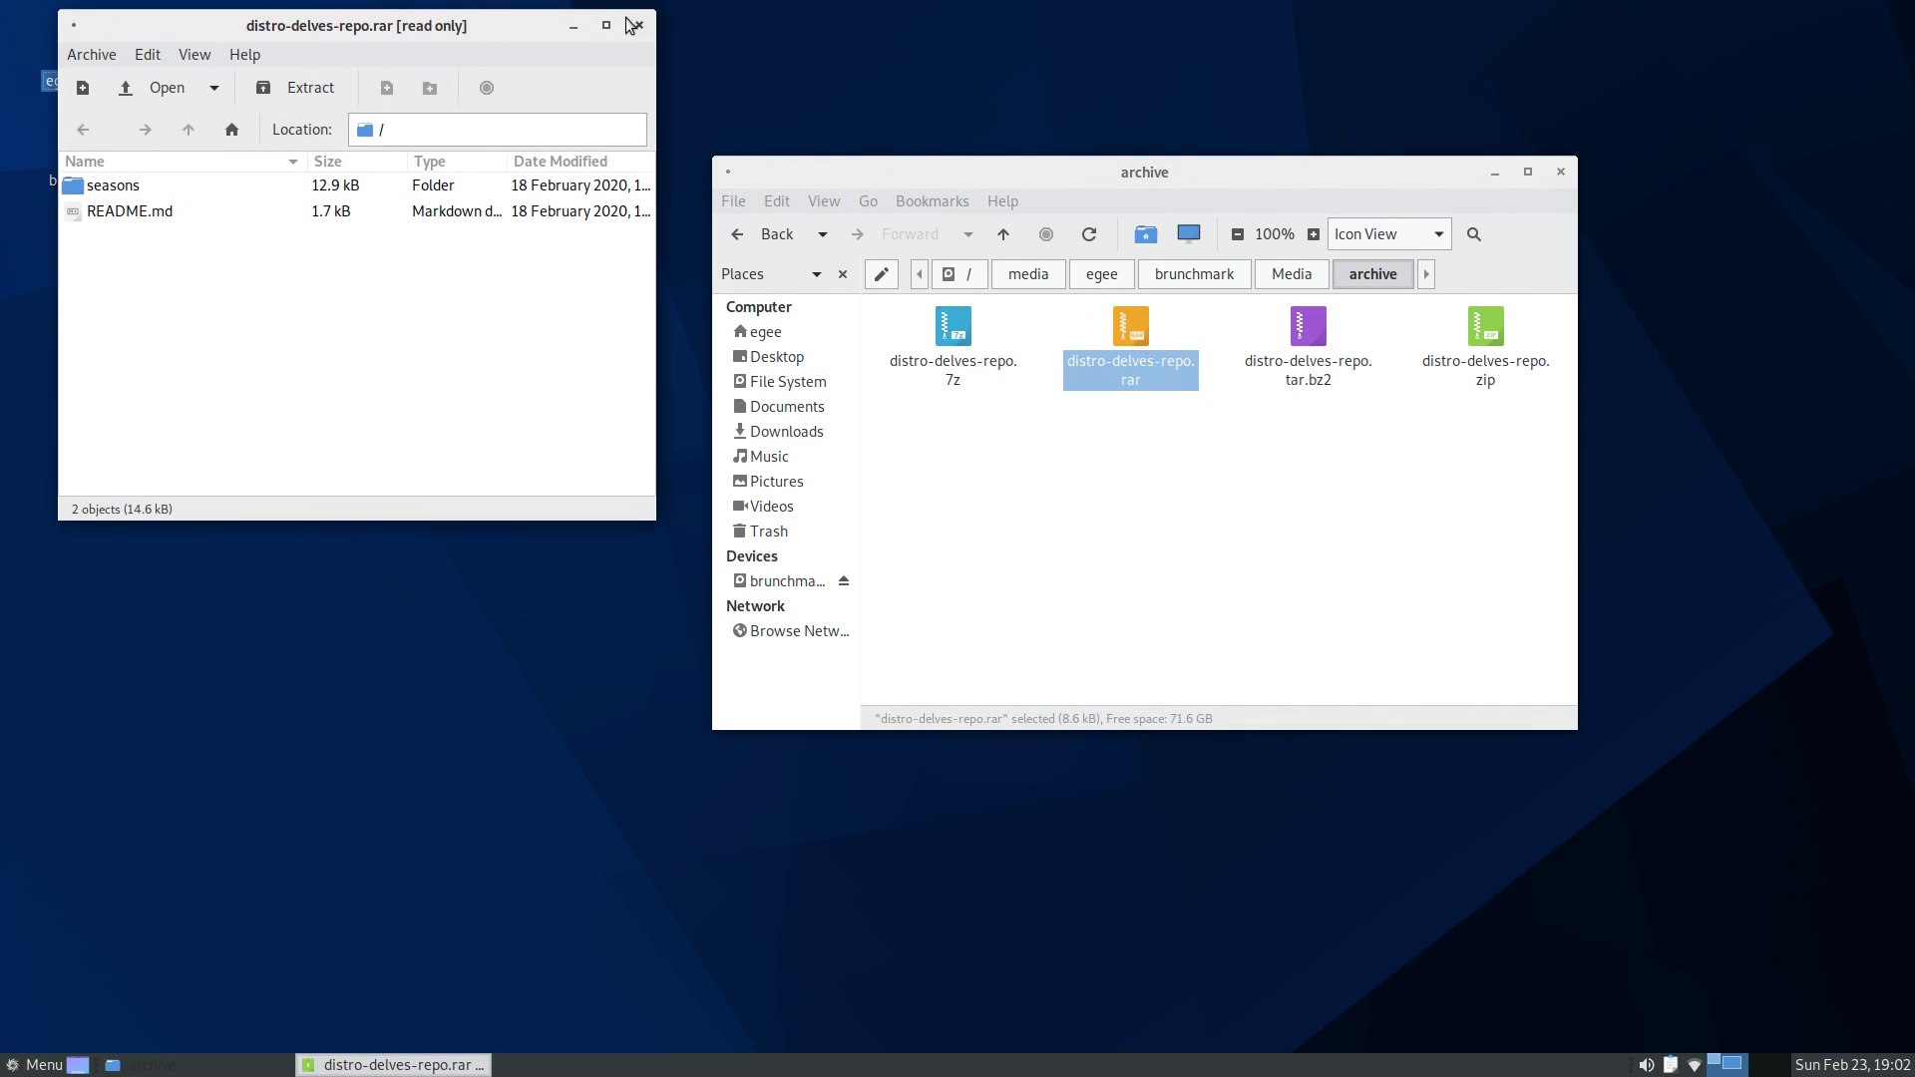
pyautogui.click(639, 24)
pyautogui.doubleClick(1326, 339)
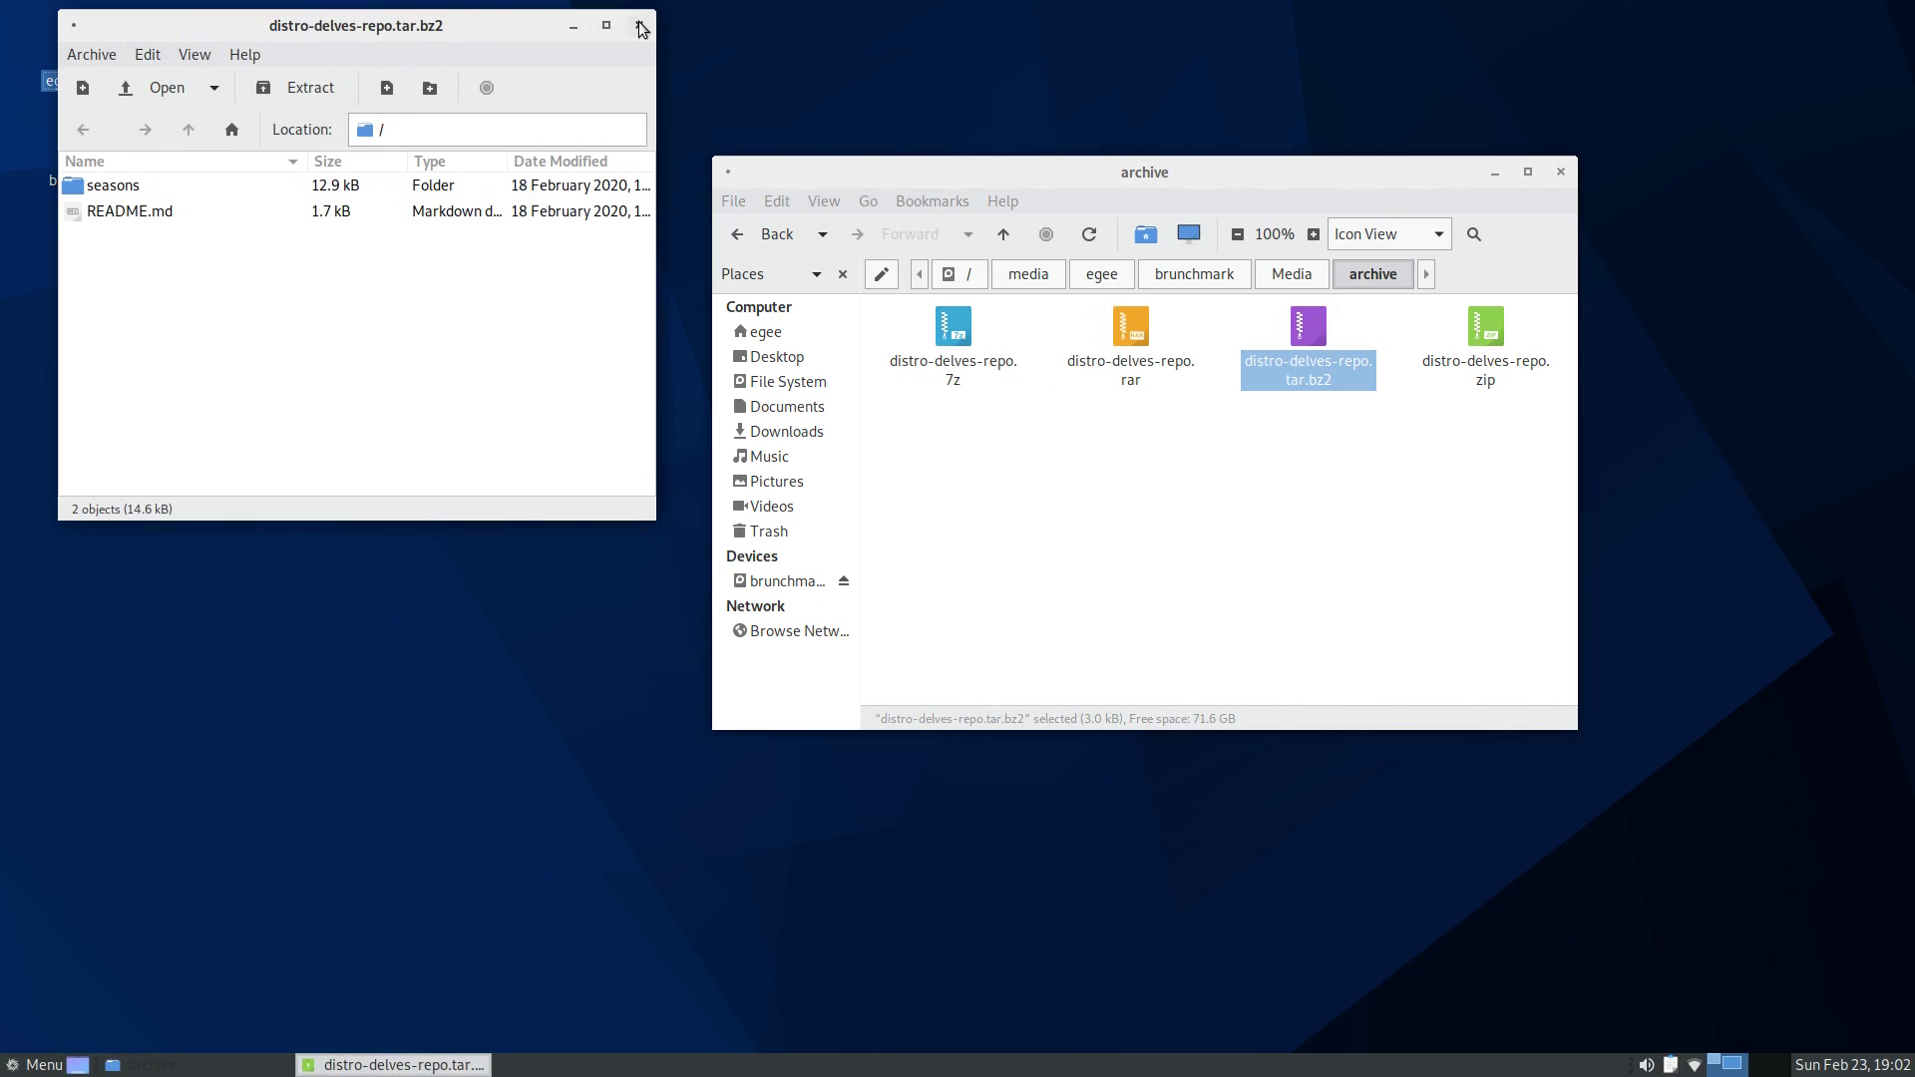
pyautogui.click(640, 25)
pyautogui.doubleClick(1488, 339)
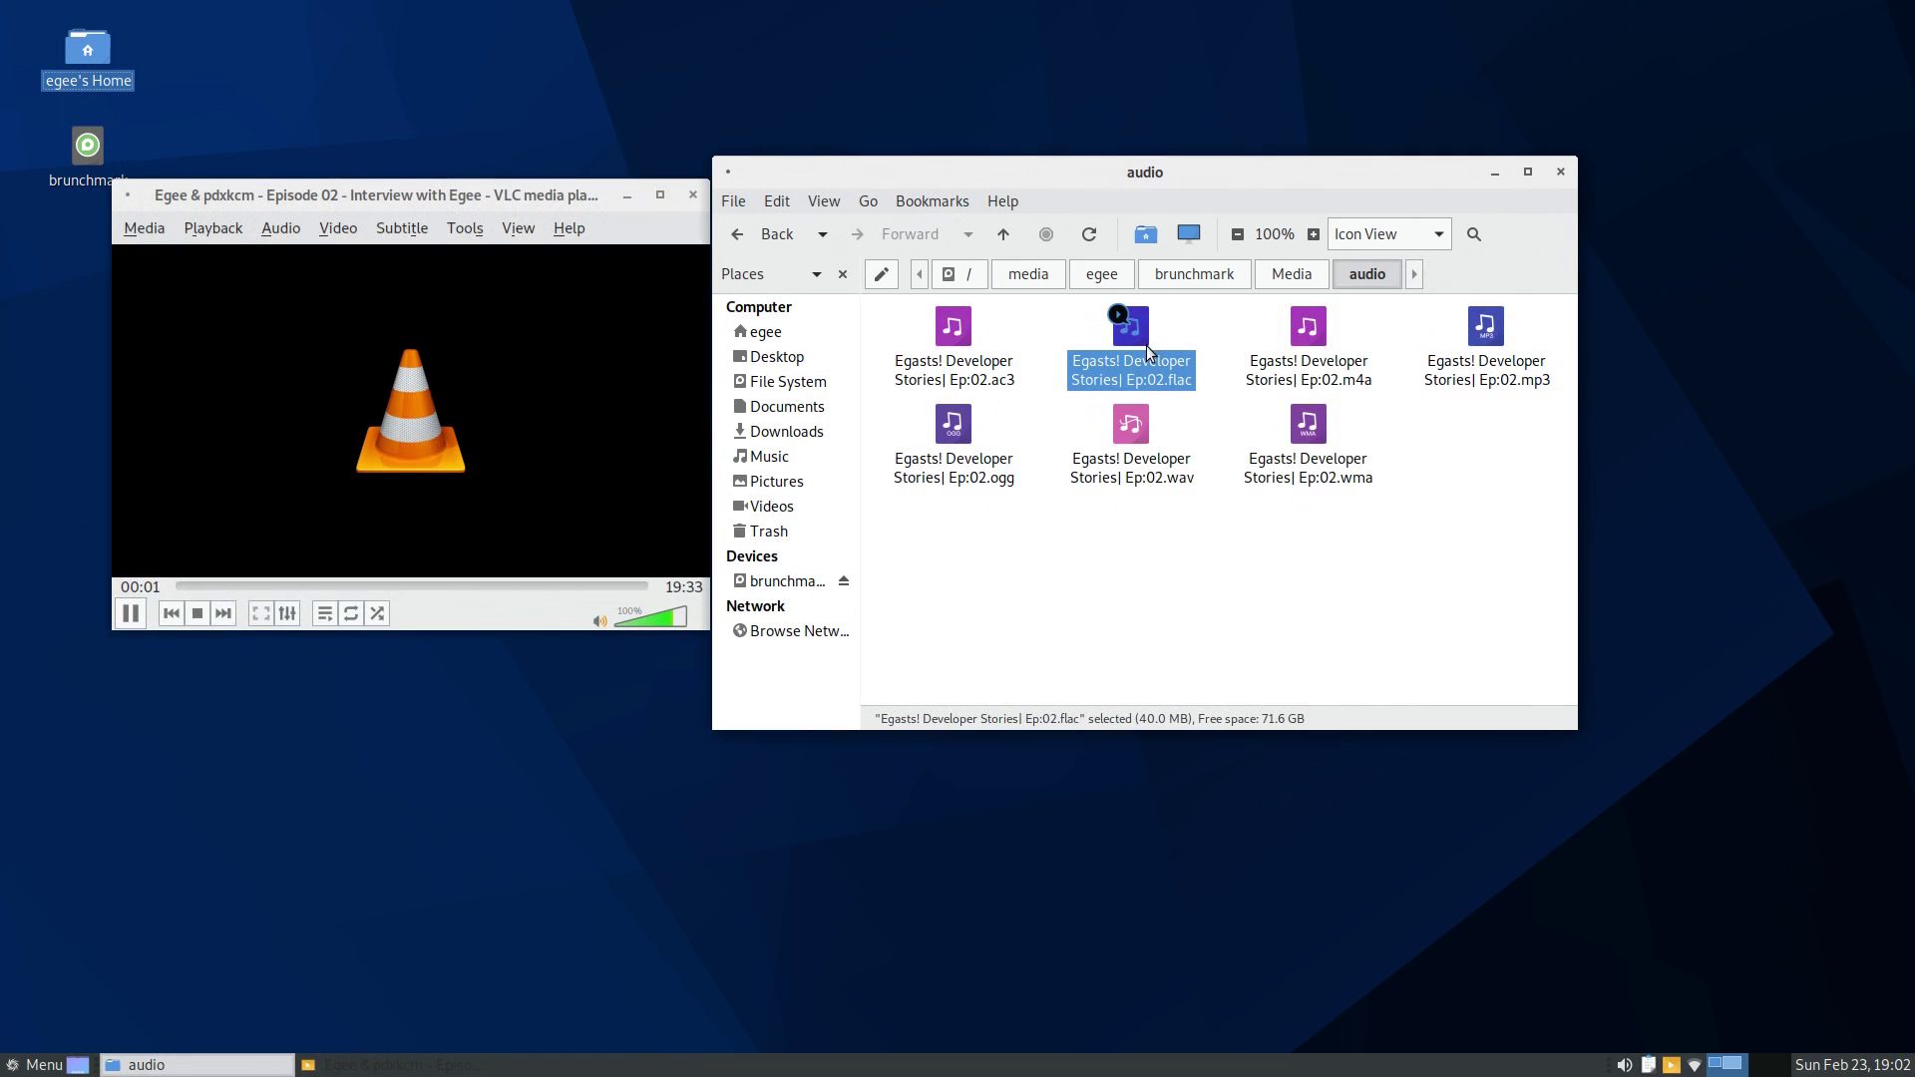
# - Play the episode's m4a, mp3 and ogg audio versions in VLC
pyautogui.click(1322, 343)
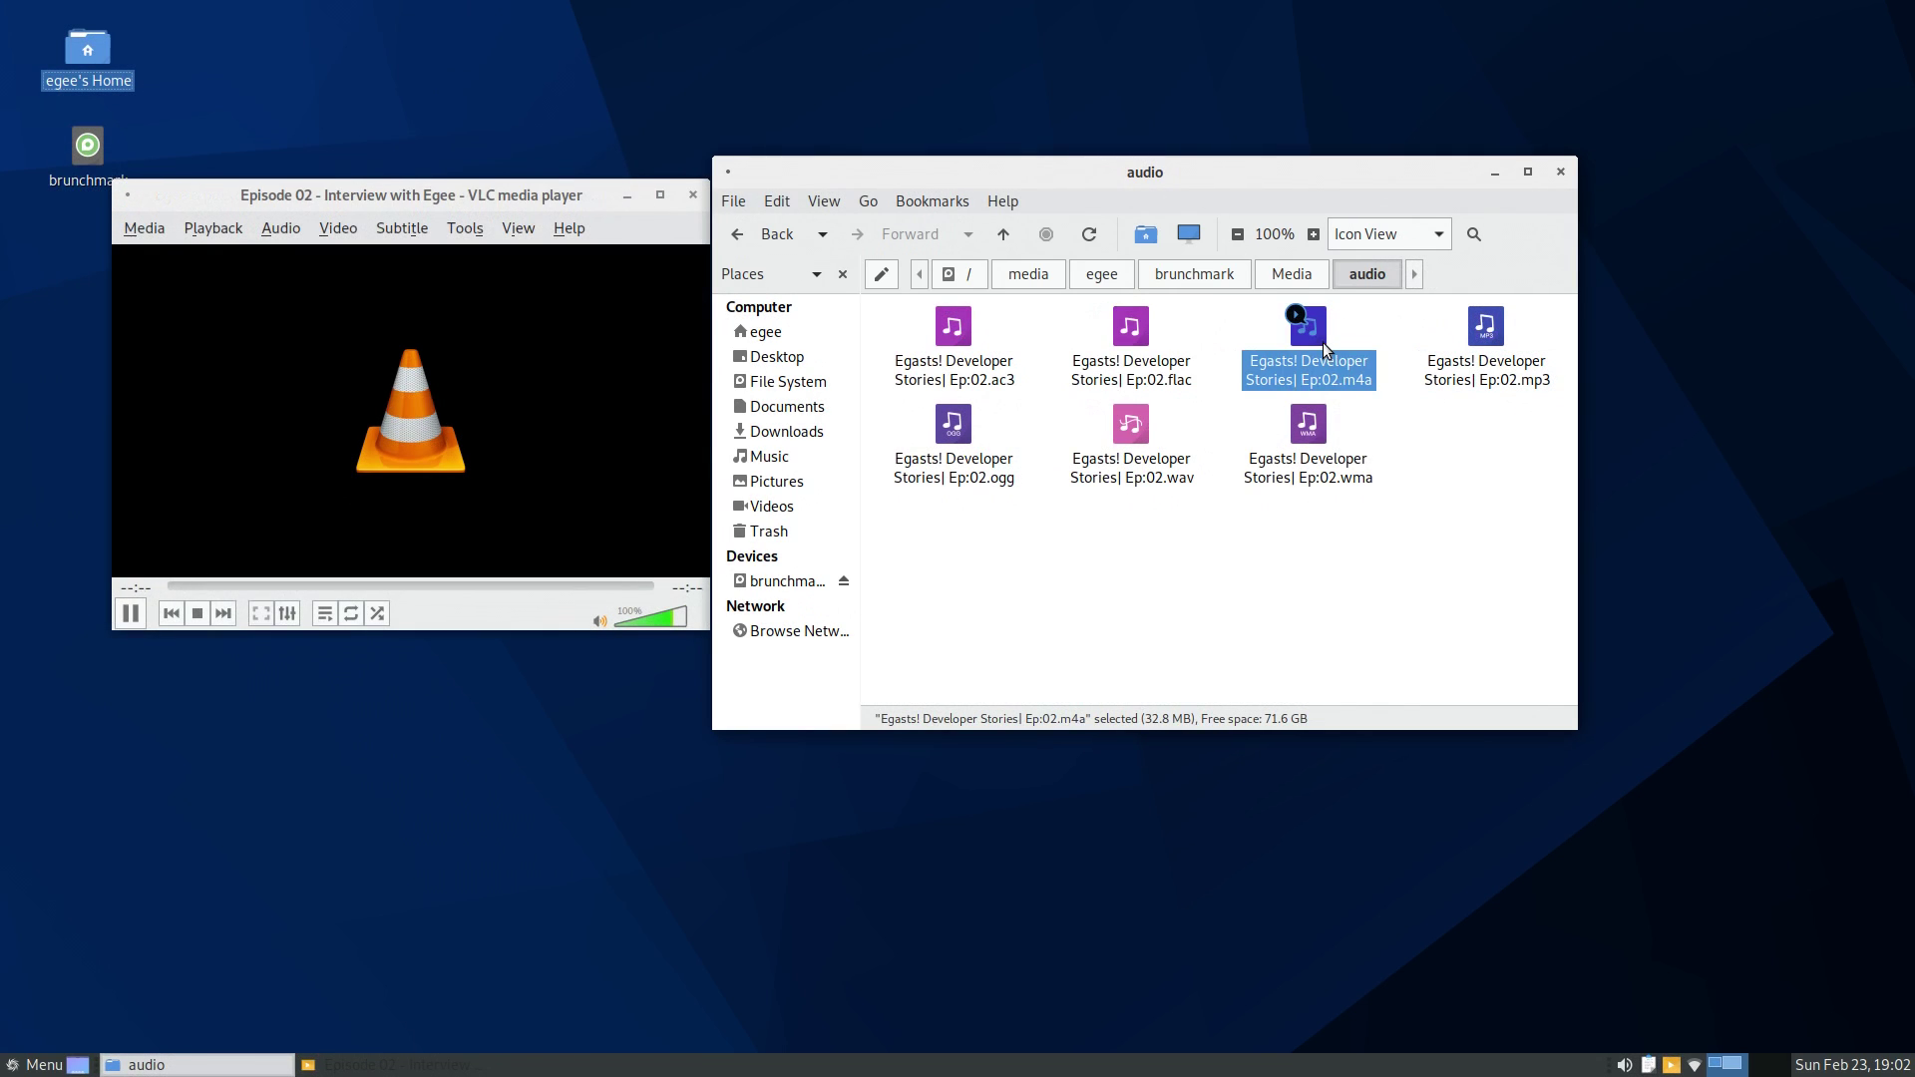
pyautogui.click(1492, 333)
pyautogui.click(954, 476)
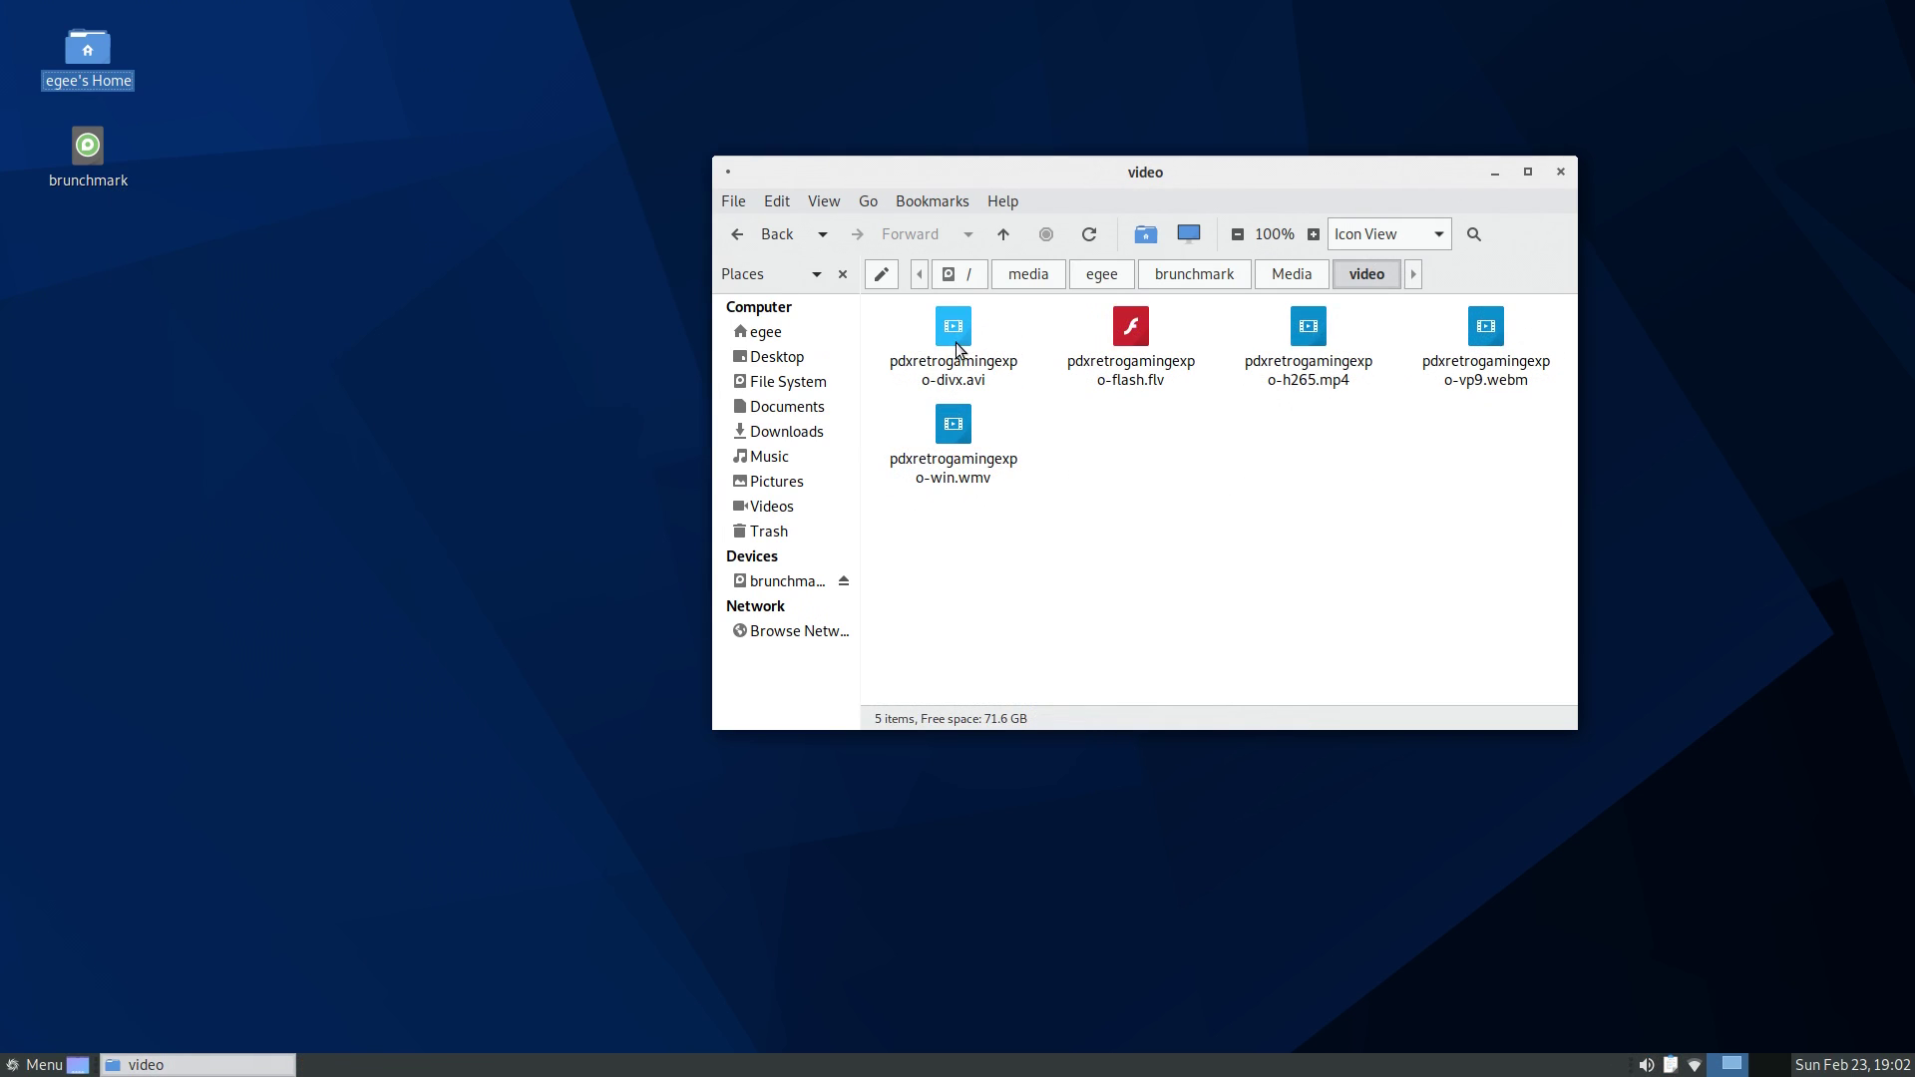
# - Play pdxretrogamingexpo-divx.avi in VLC and take its window off full screen
pyautogui.click(956, 351)
pyautogui.doubleClick(957, 351)
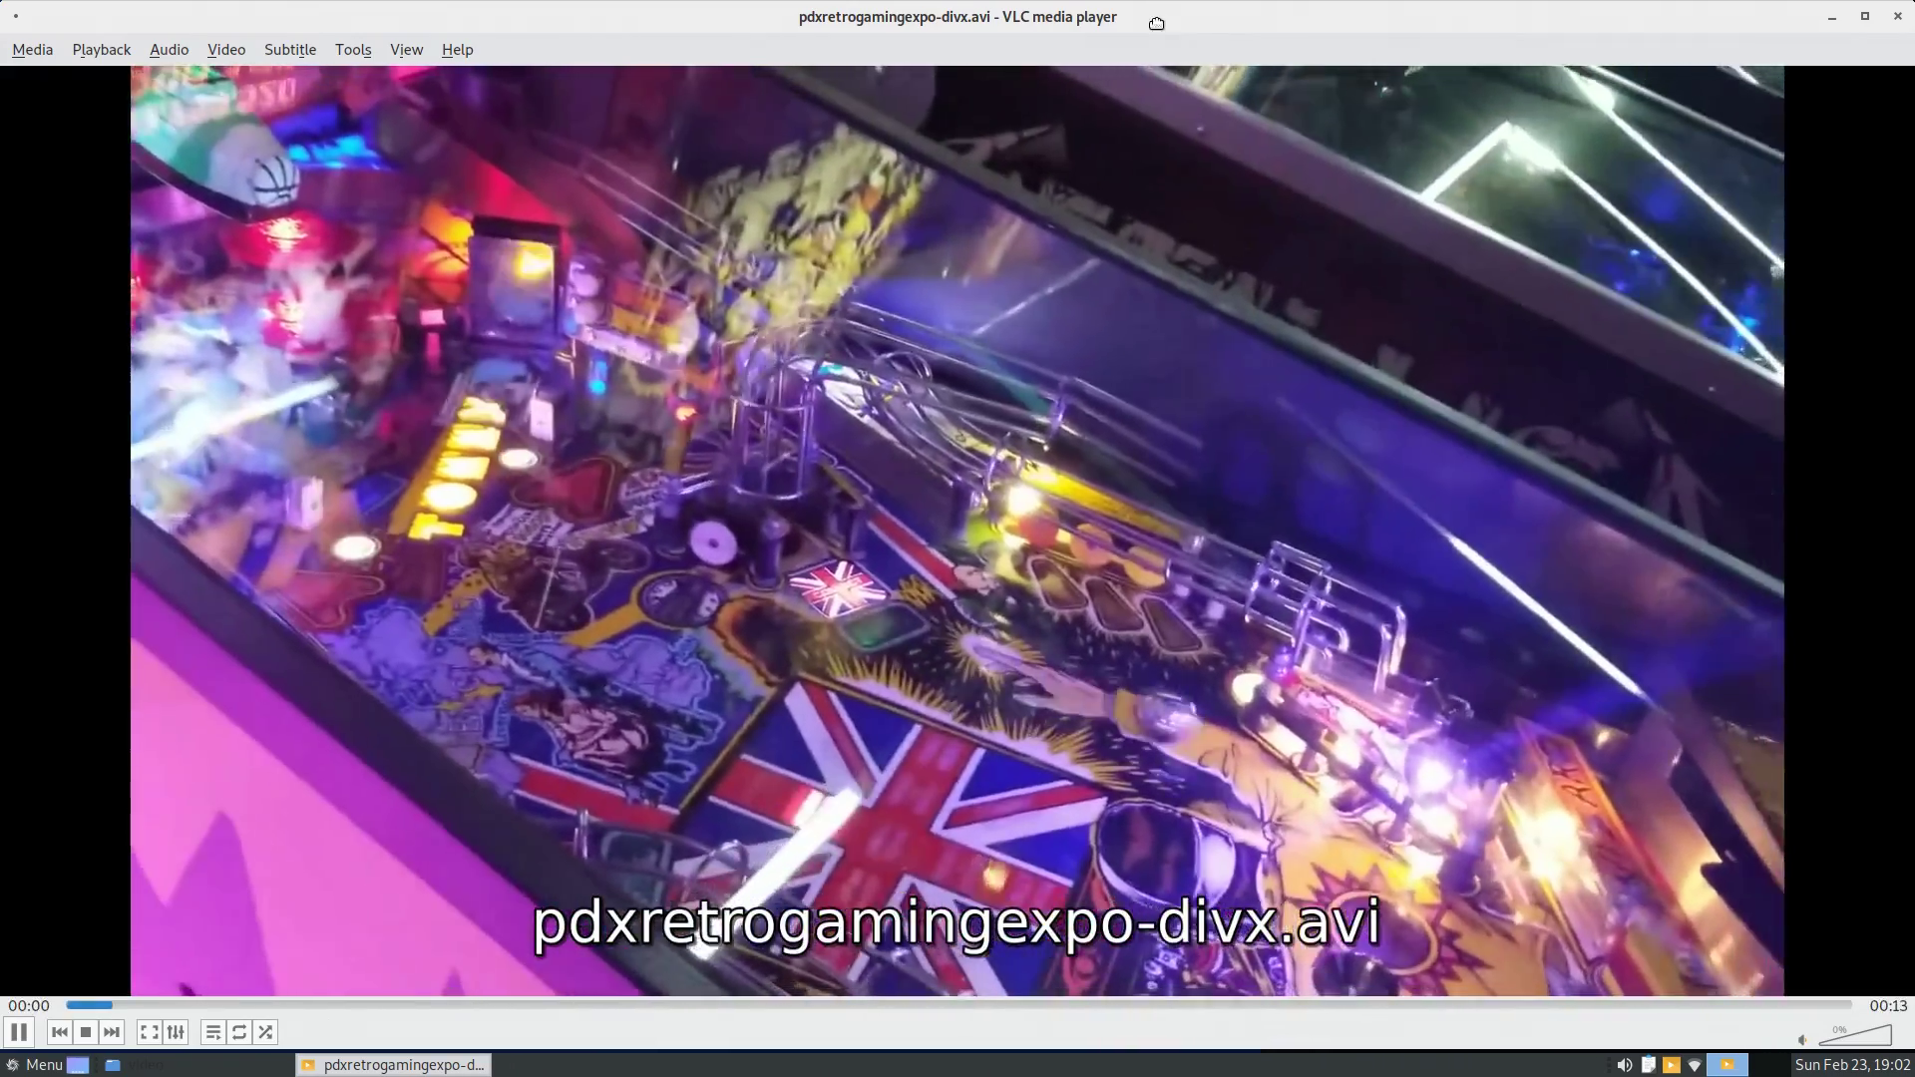
pyautogui.moveTo(1156, 22); pyautogui.dragTo(1081, 87)
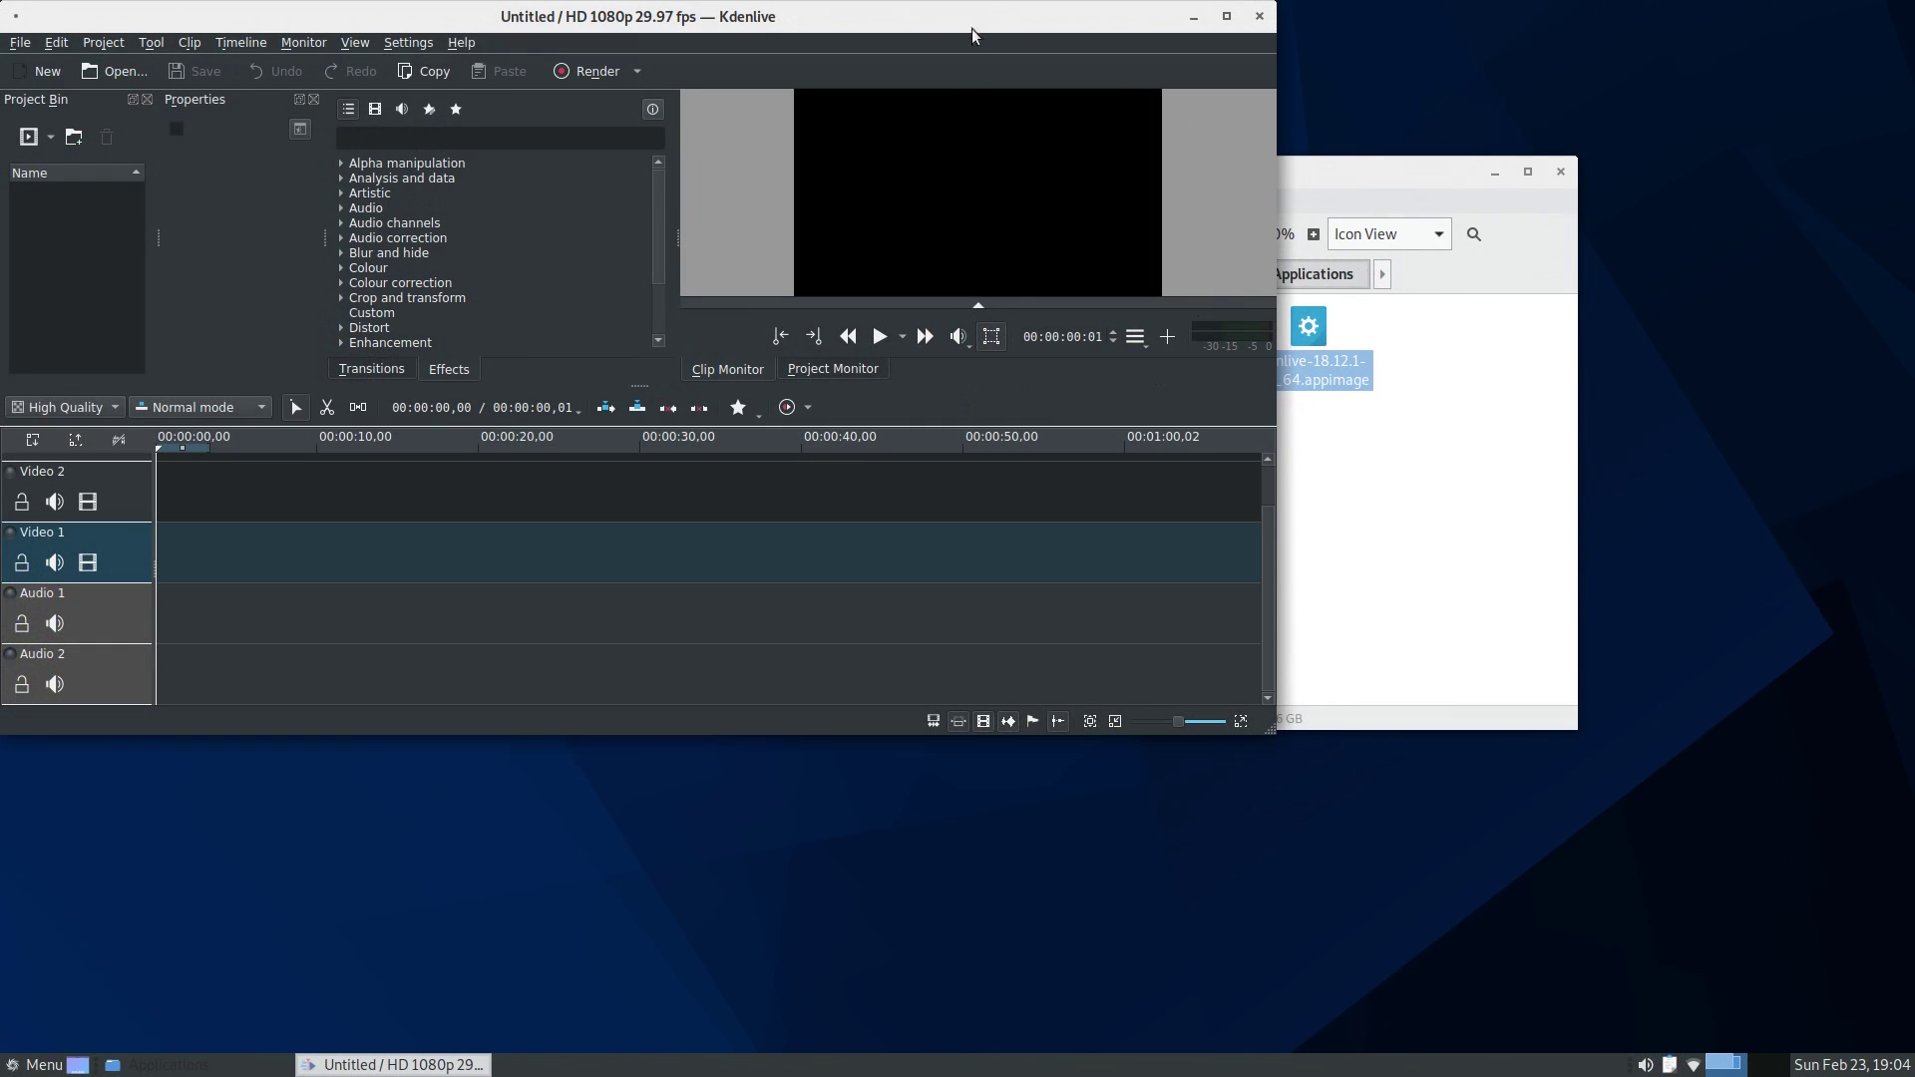
# - Run balenaEtcher-1.5.70-x64.AppImage from a terminal in the Applications folder, getting a sandbox error
pyautogui.click(1452, 516)
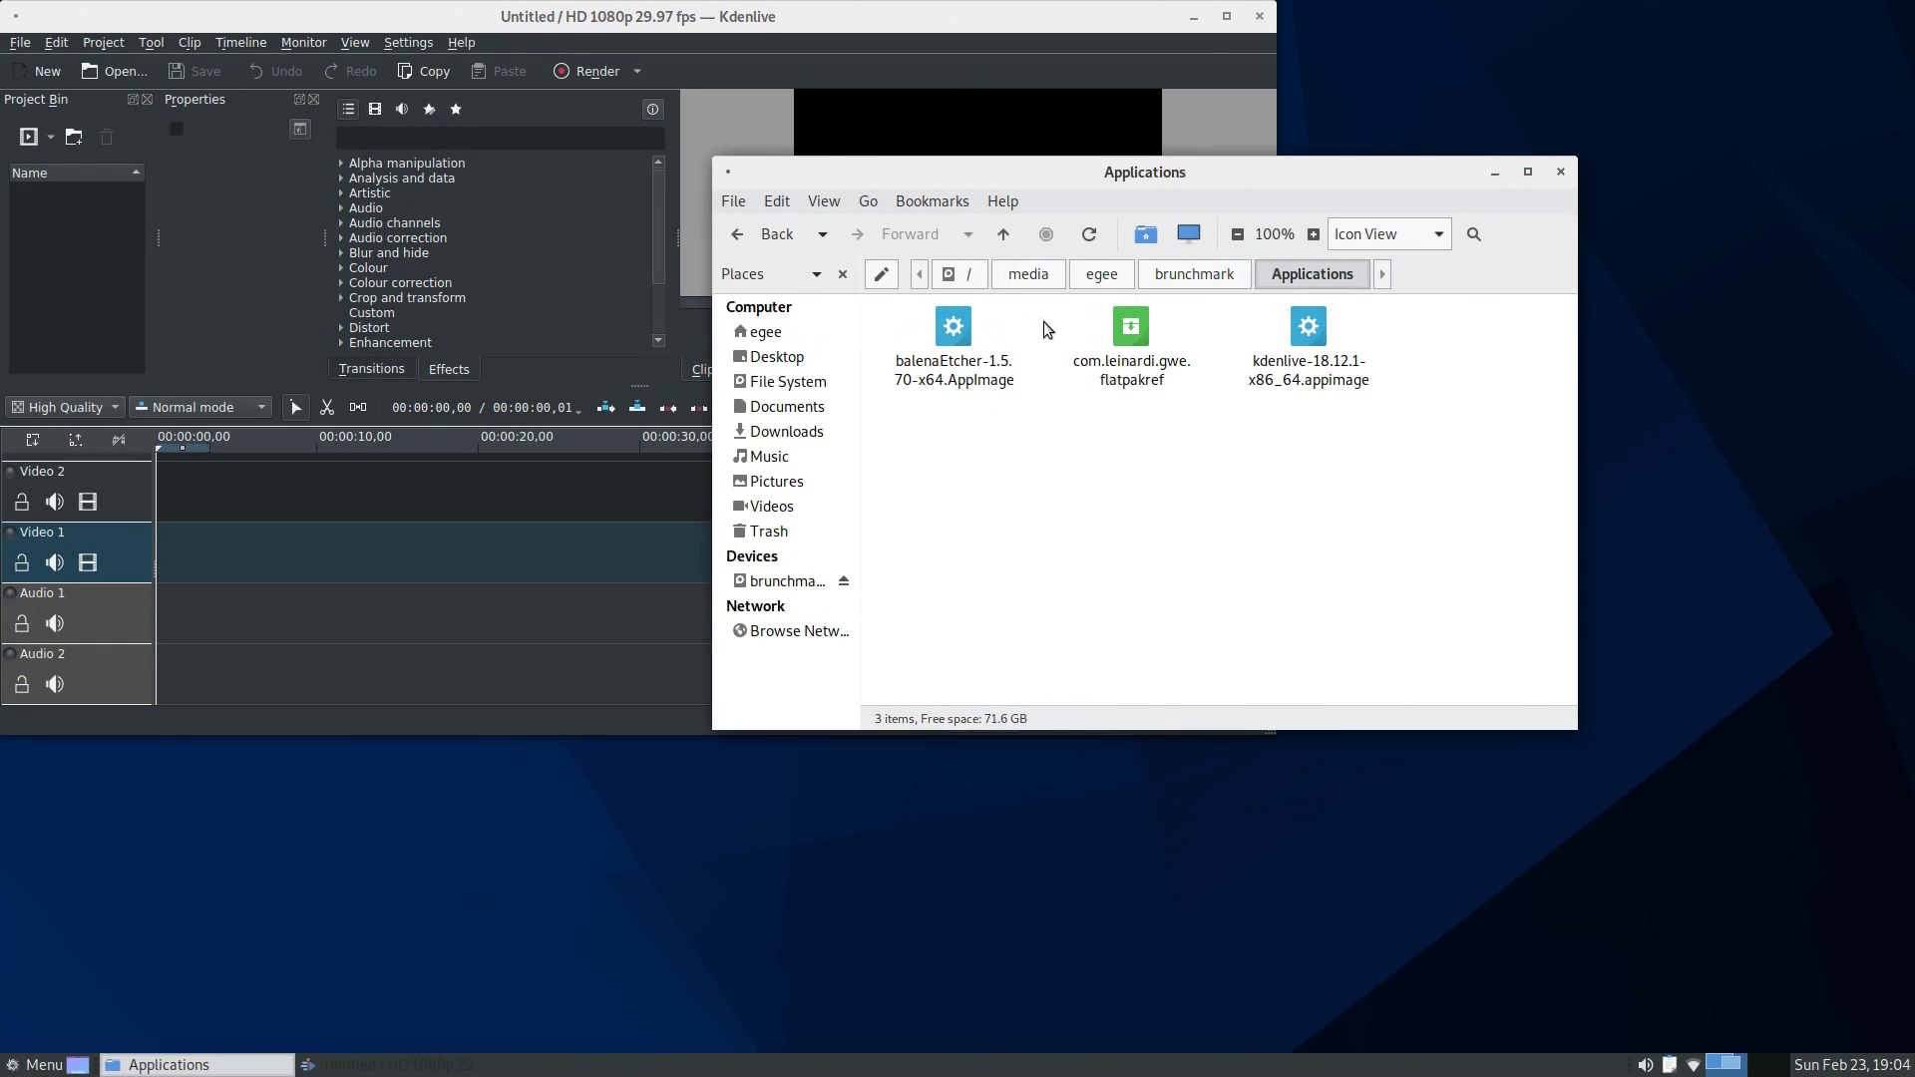
pyautogui.click(953, 345)
pyautogui.click(1075, 511)
pyautogui.press('F4')
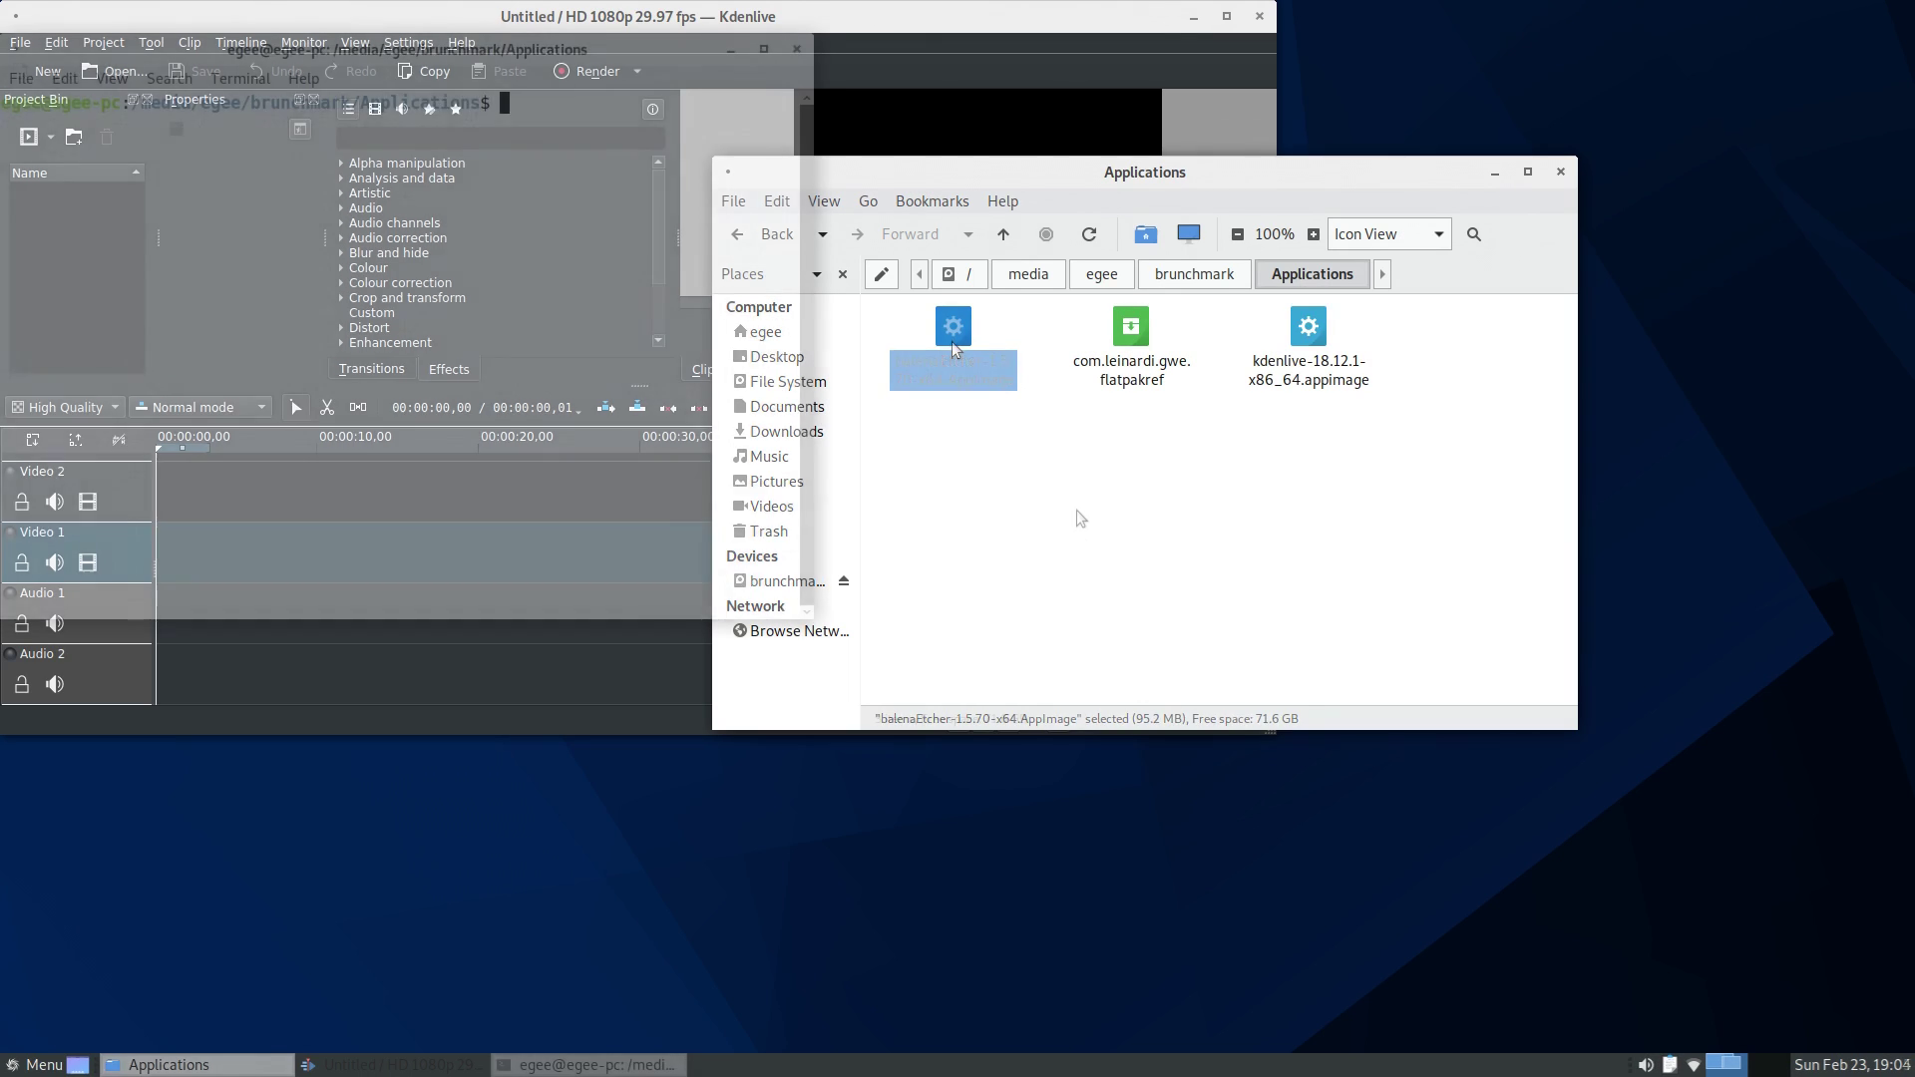
pyautogui.write('./ba')
pyautogui.press('Tab')
pyautogui.press('Return')
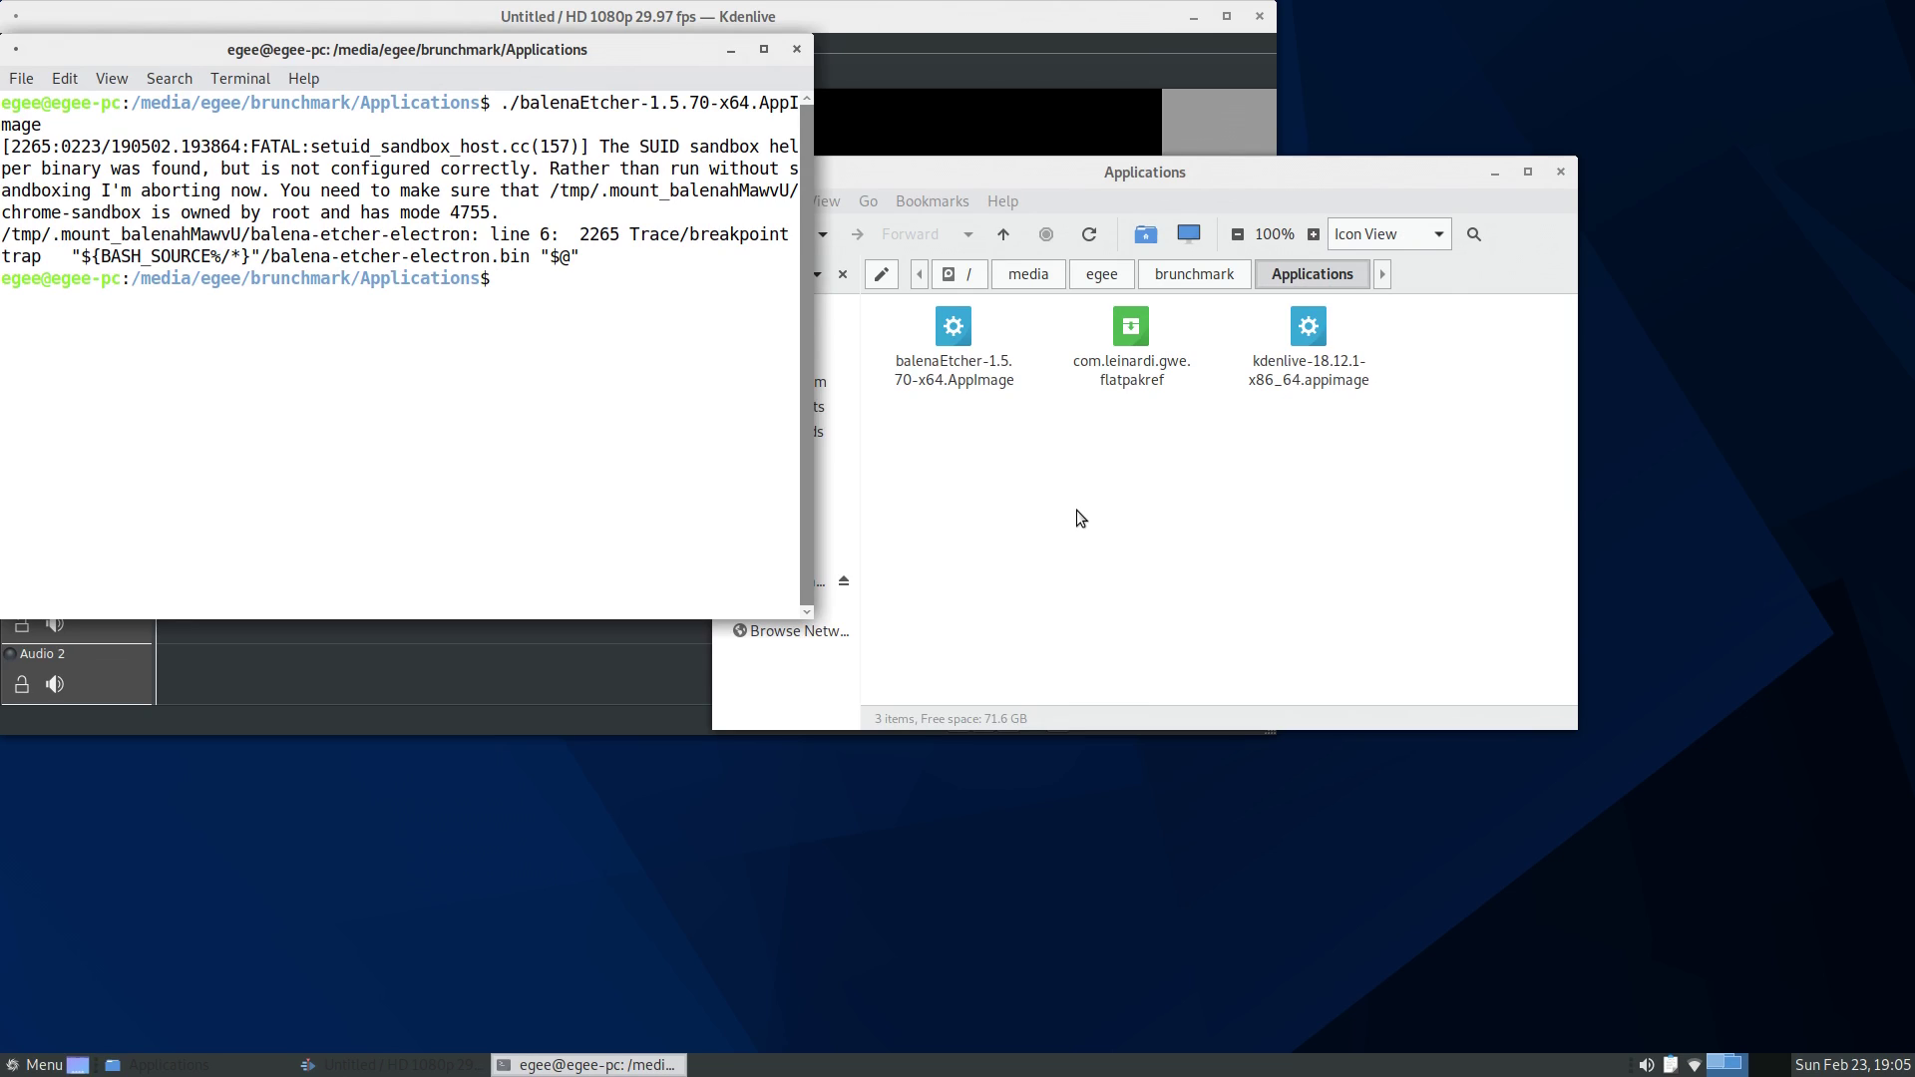
# - Close the terminal and Kdenlive, then try the com.leinardi.gwe.flatpakref file
pyautogui.hotkey('ctrl', 'd')
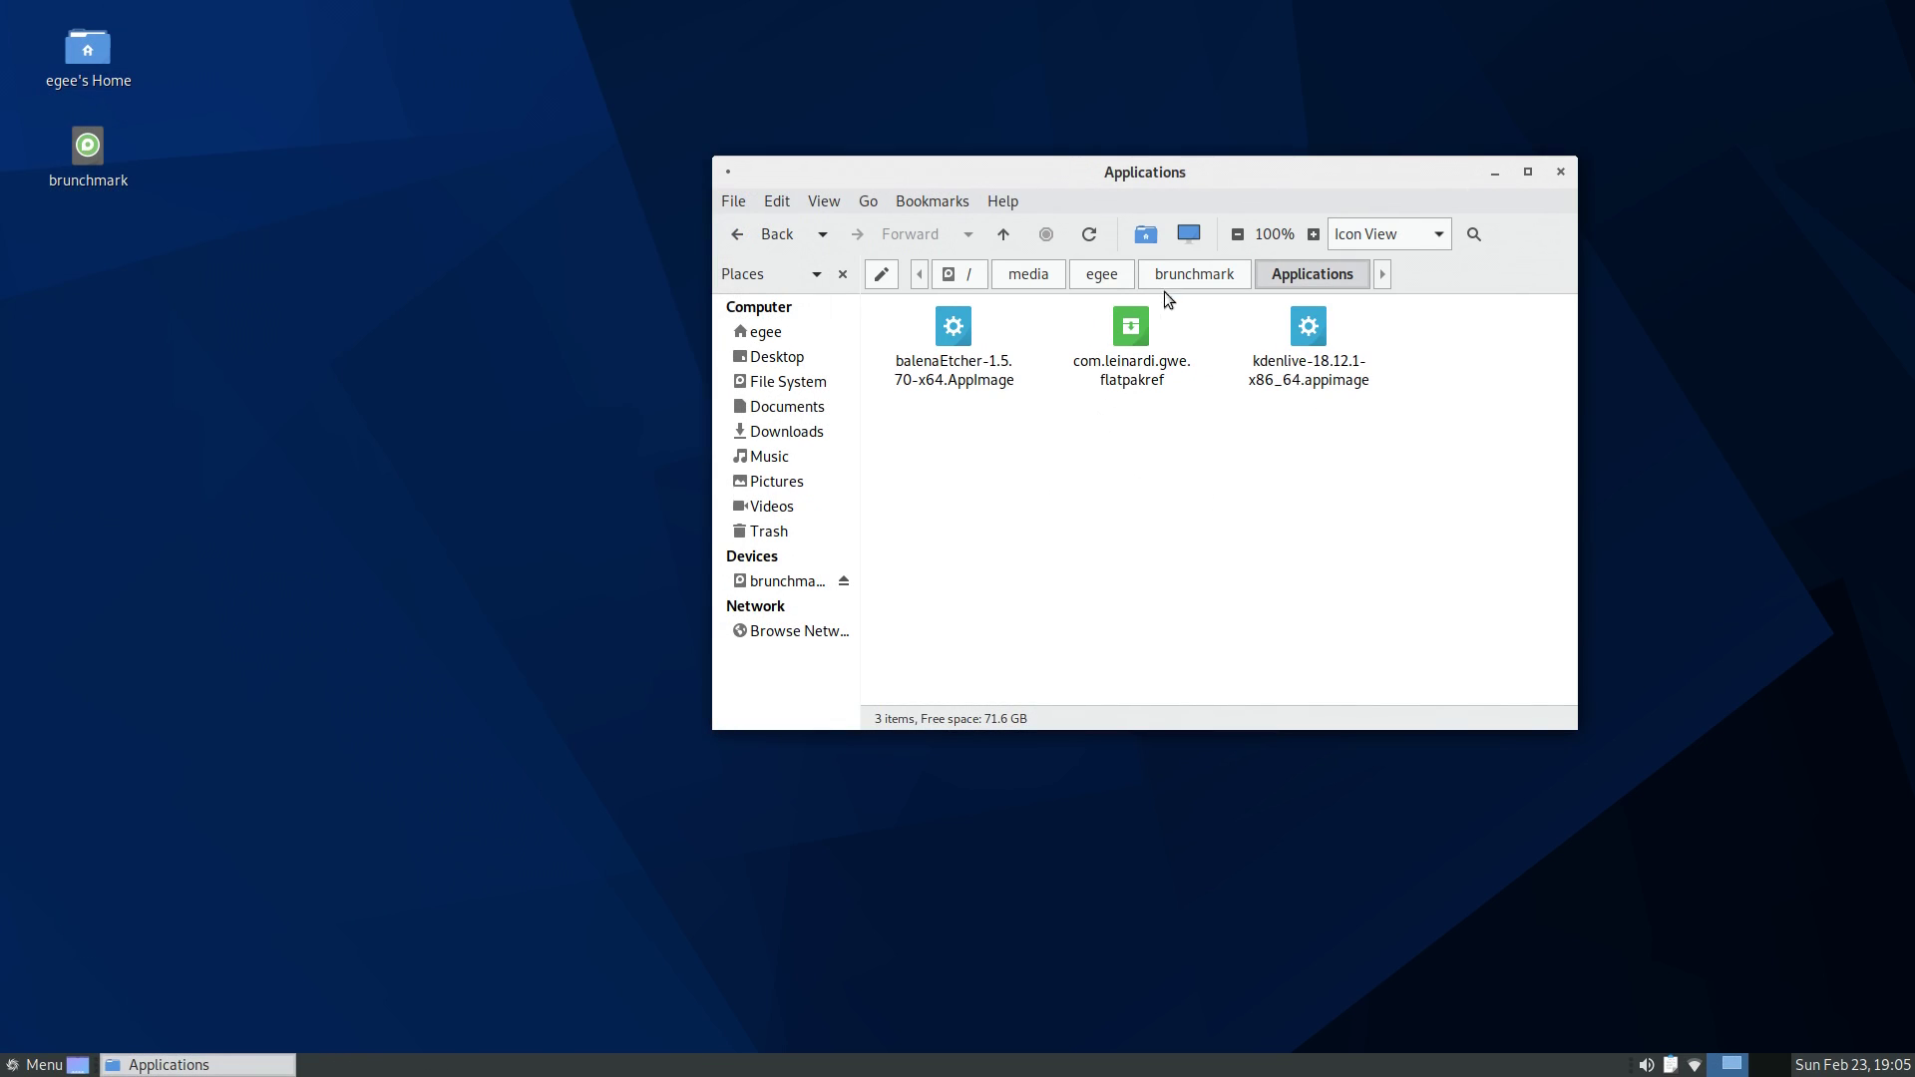
pyautogui.doubleClick(1132, 361)
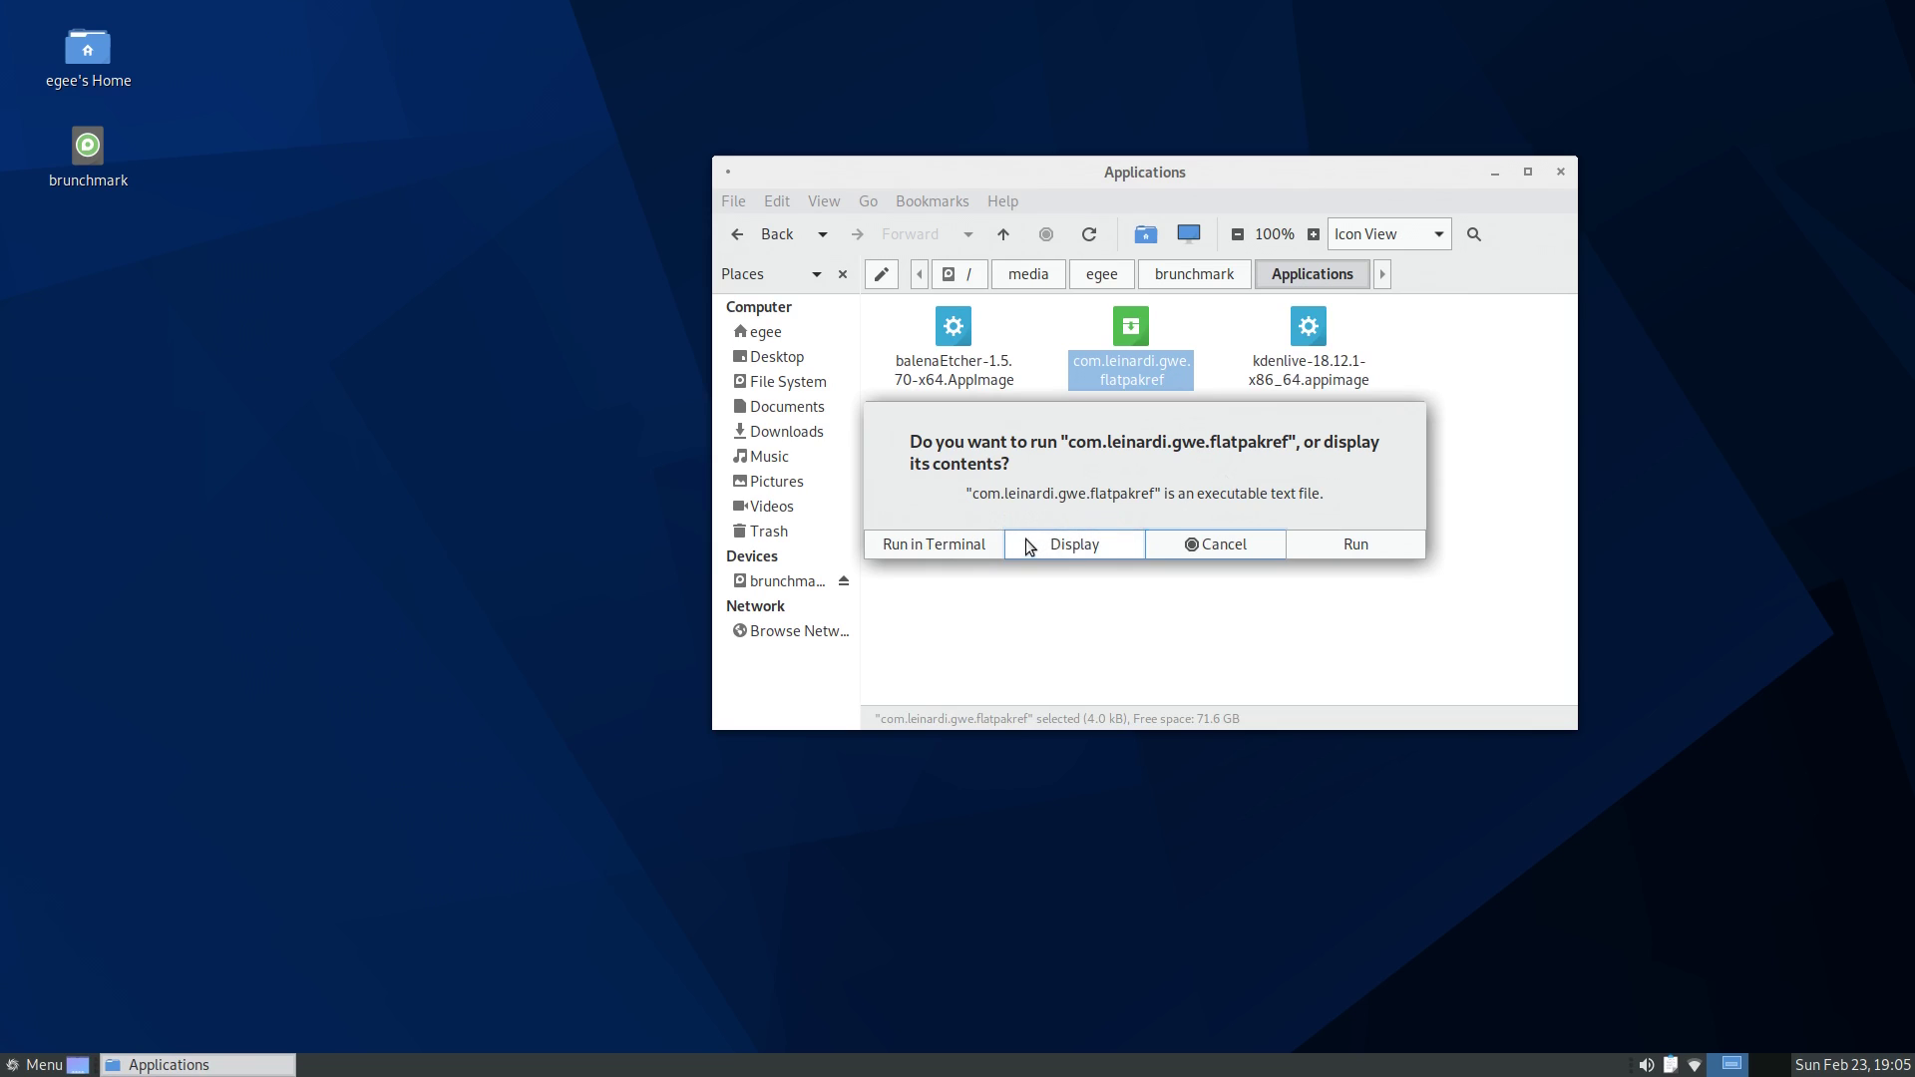
pyautogui.click(967, 544)
# - Run snap list in a new terminal, which reports command not found
pyautogui.click(1152, 514)
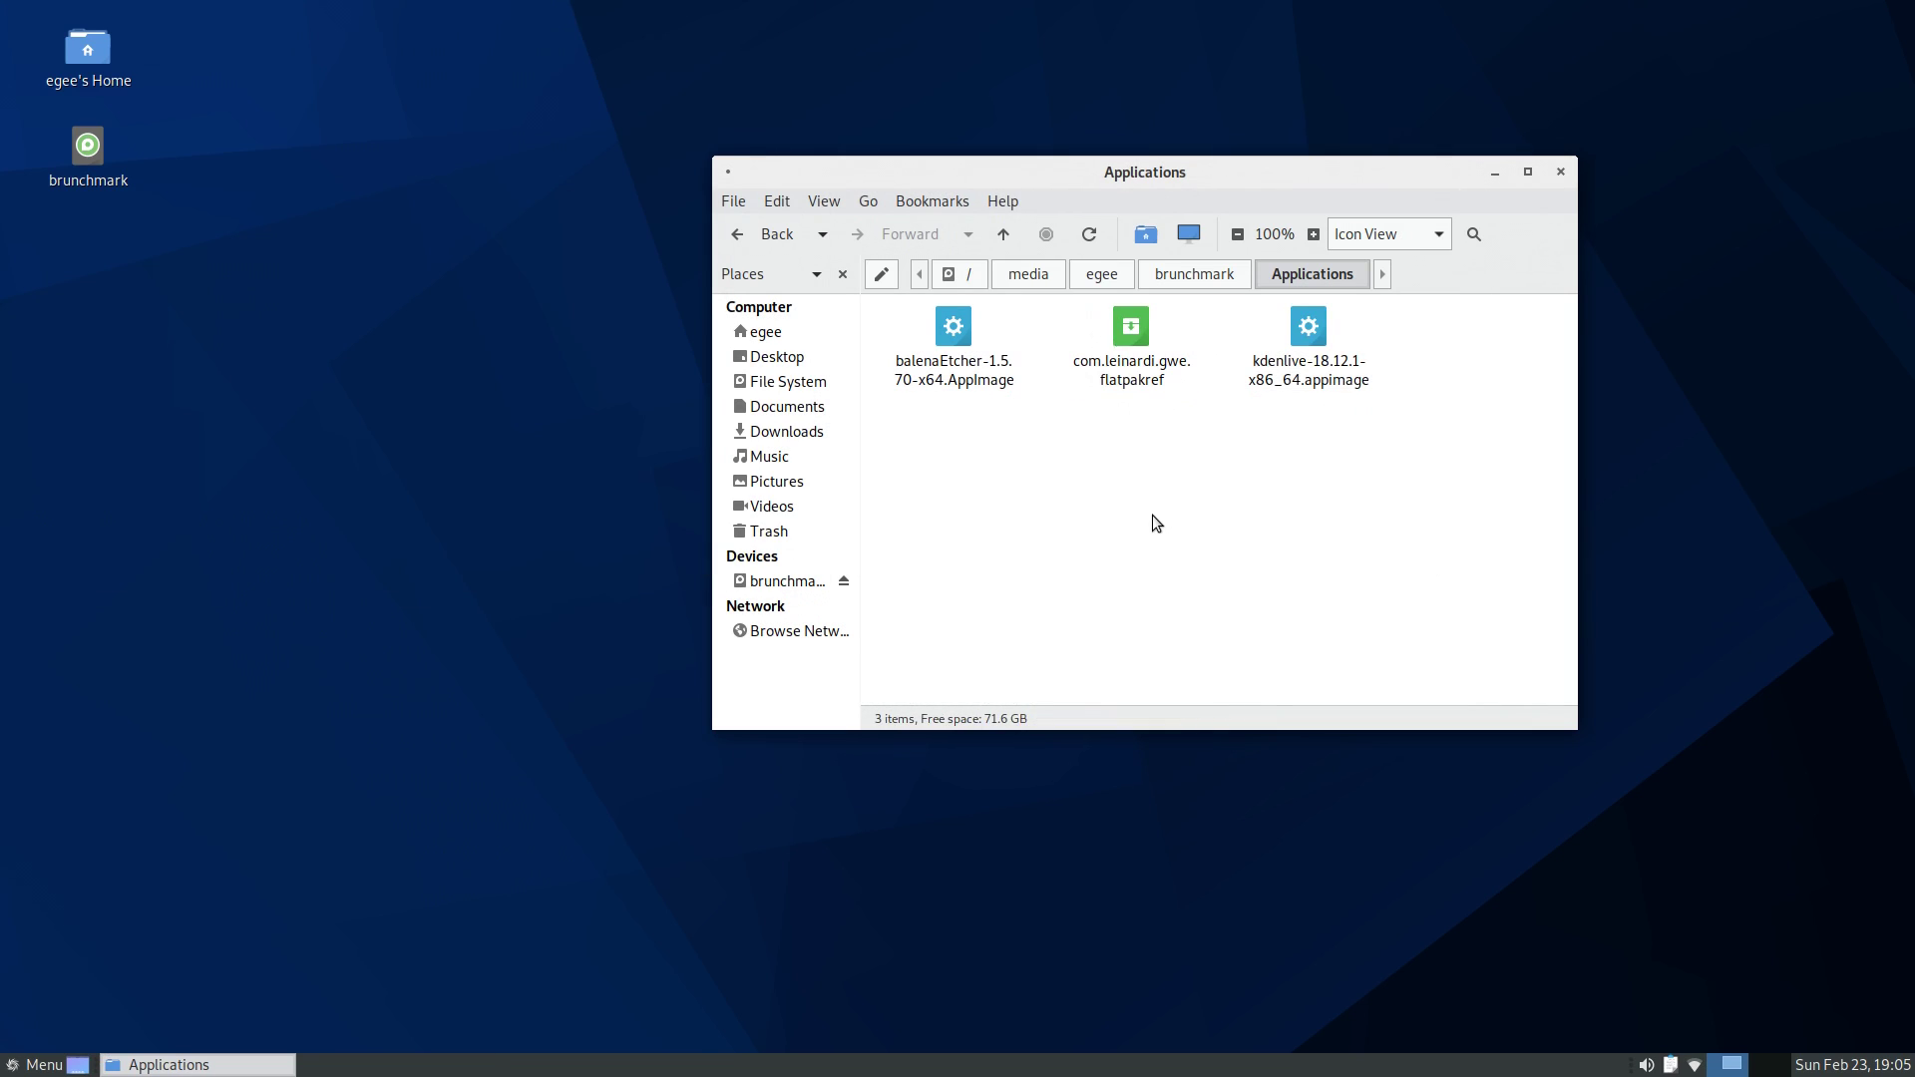
pyautogui.press('super')
pyautogui.click(55, 935)
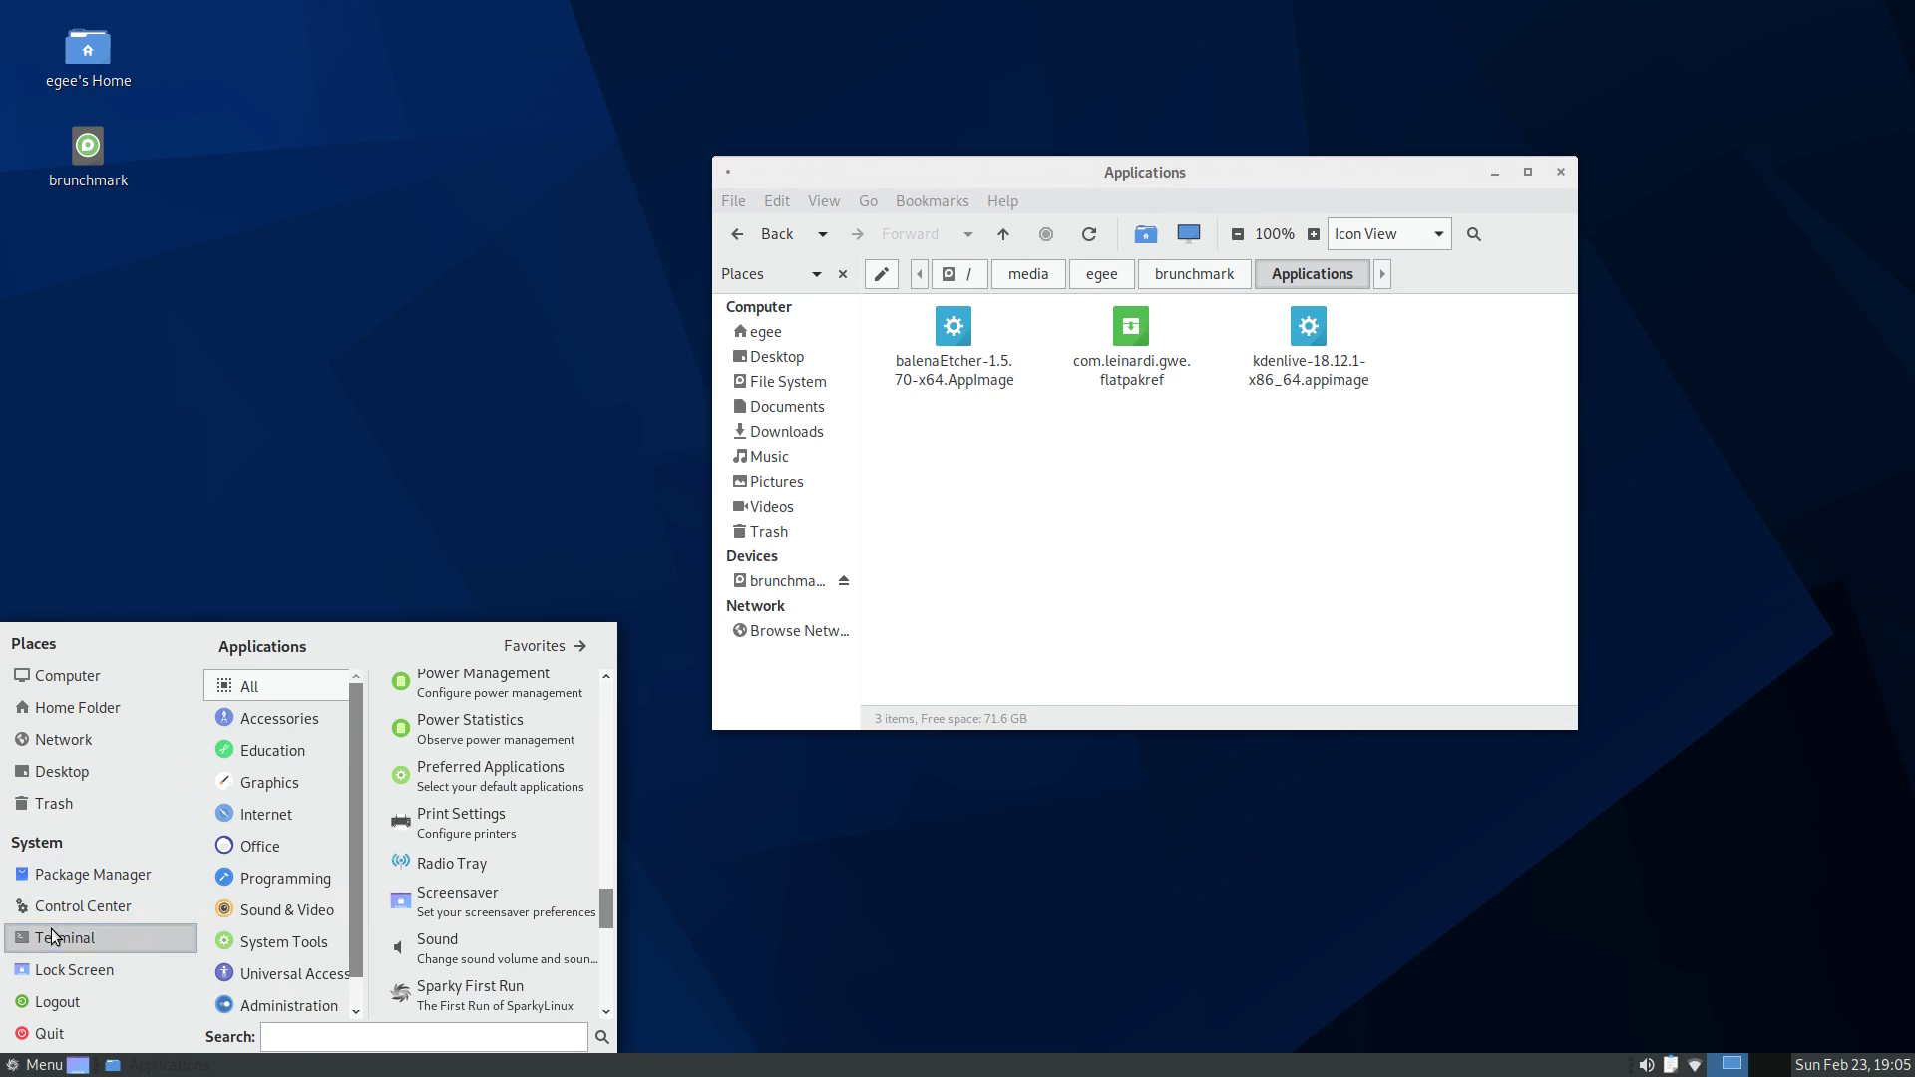
pyautogui.write('snap list')
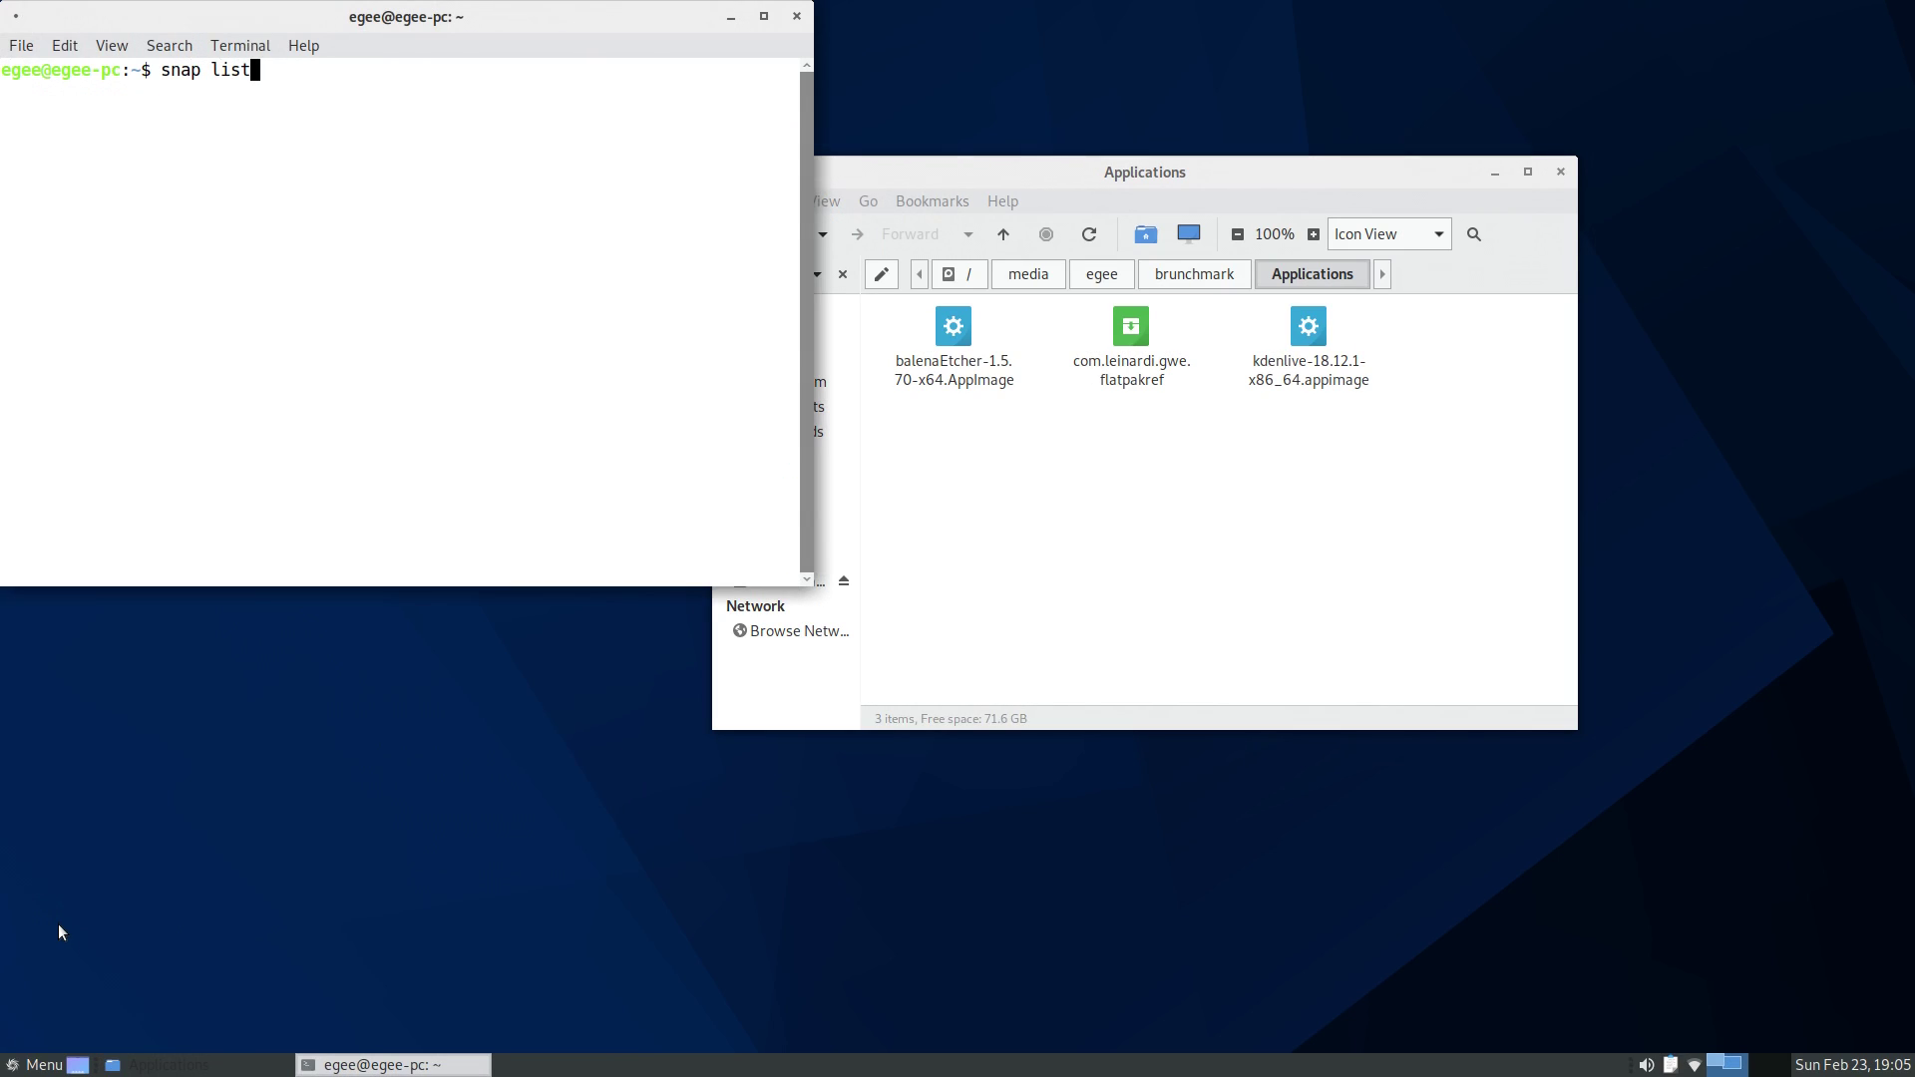
pyautogui.press('Return')
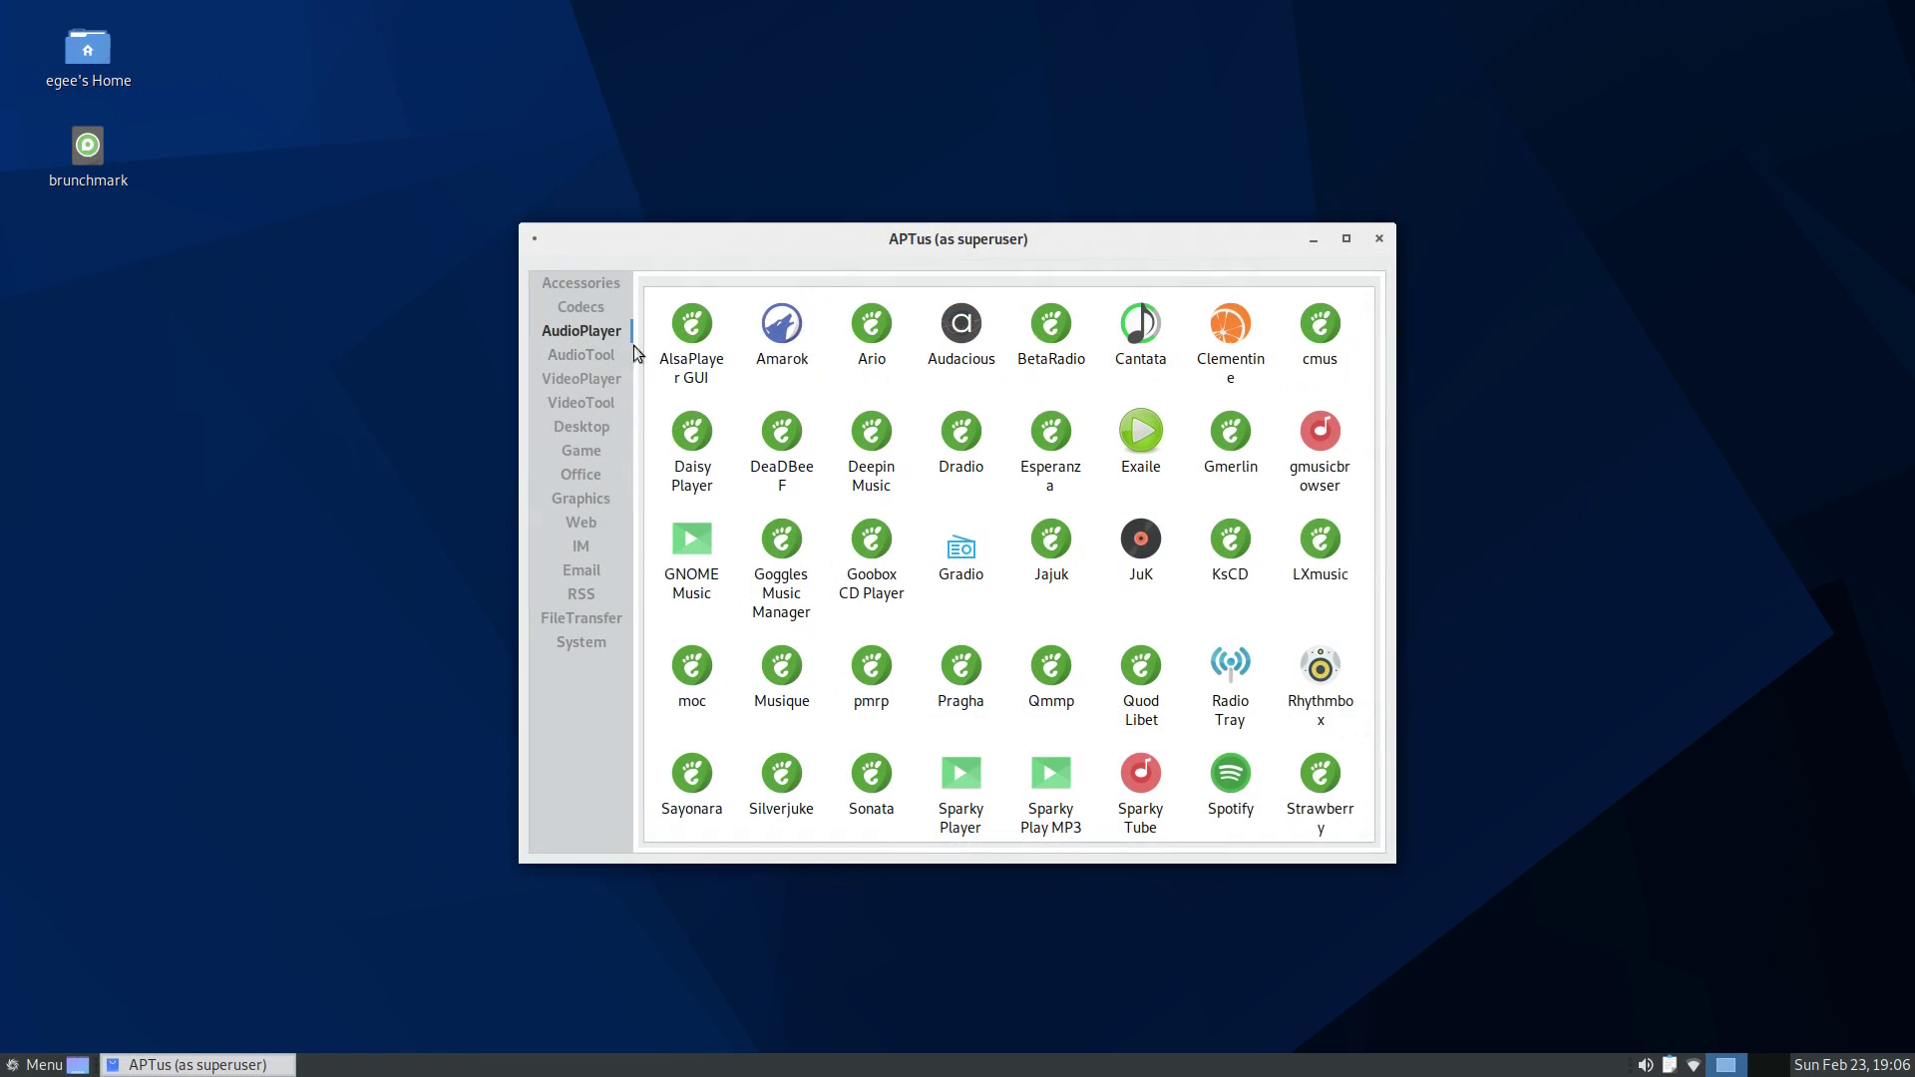
# - Install Audacity, Lutris and TeamViewer through APTus
pyautogui.click(579, 357)
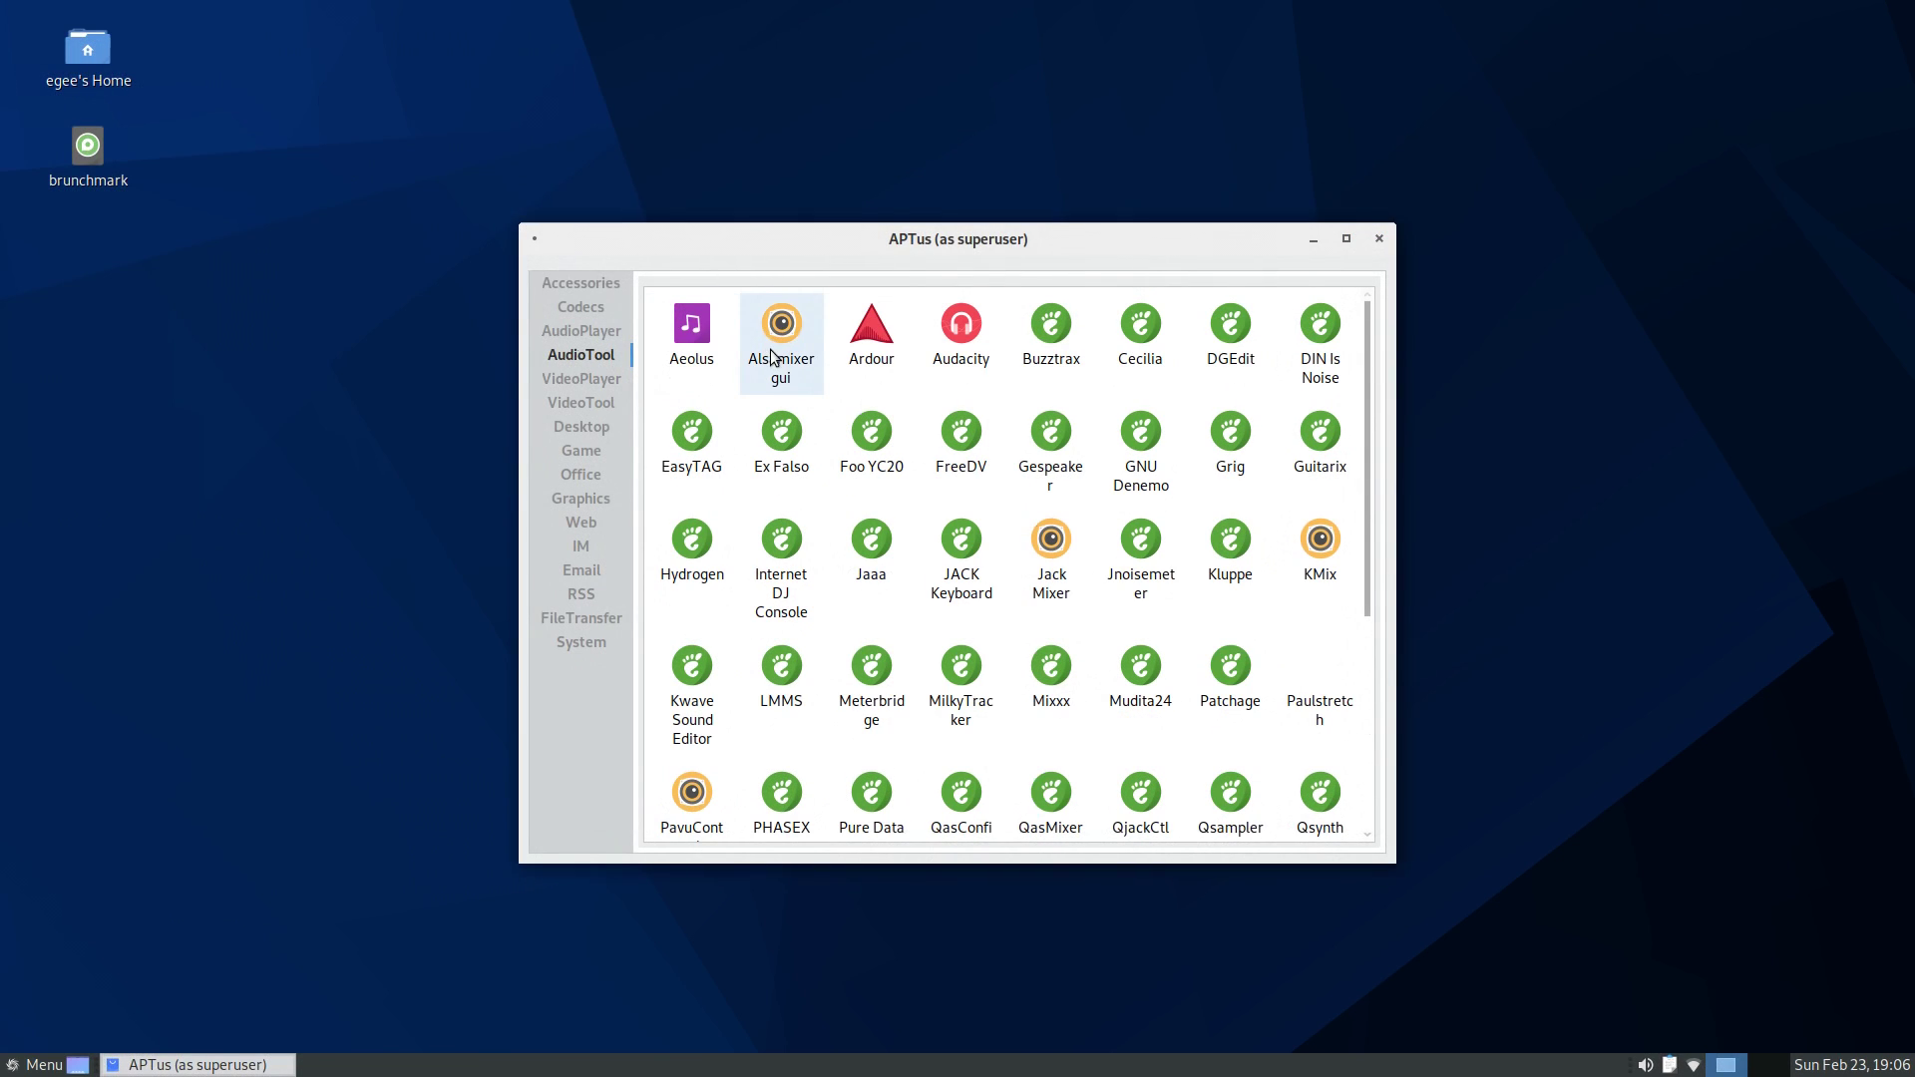
pyautogui.click(962, 337)
pyautogui.click(1043, 641)
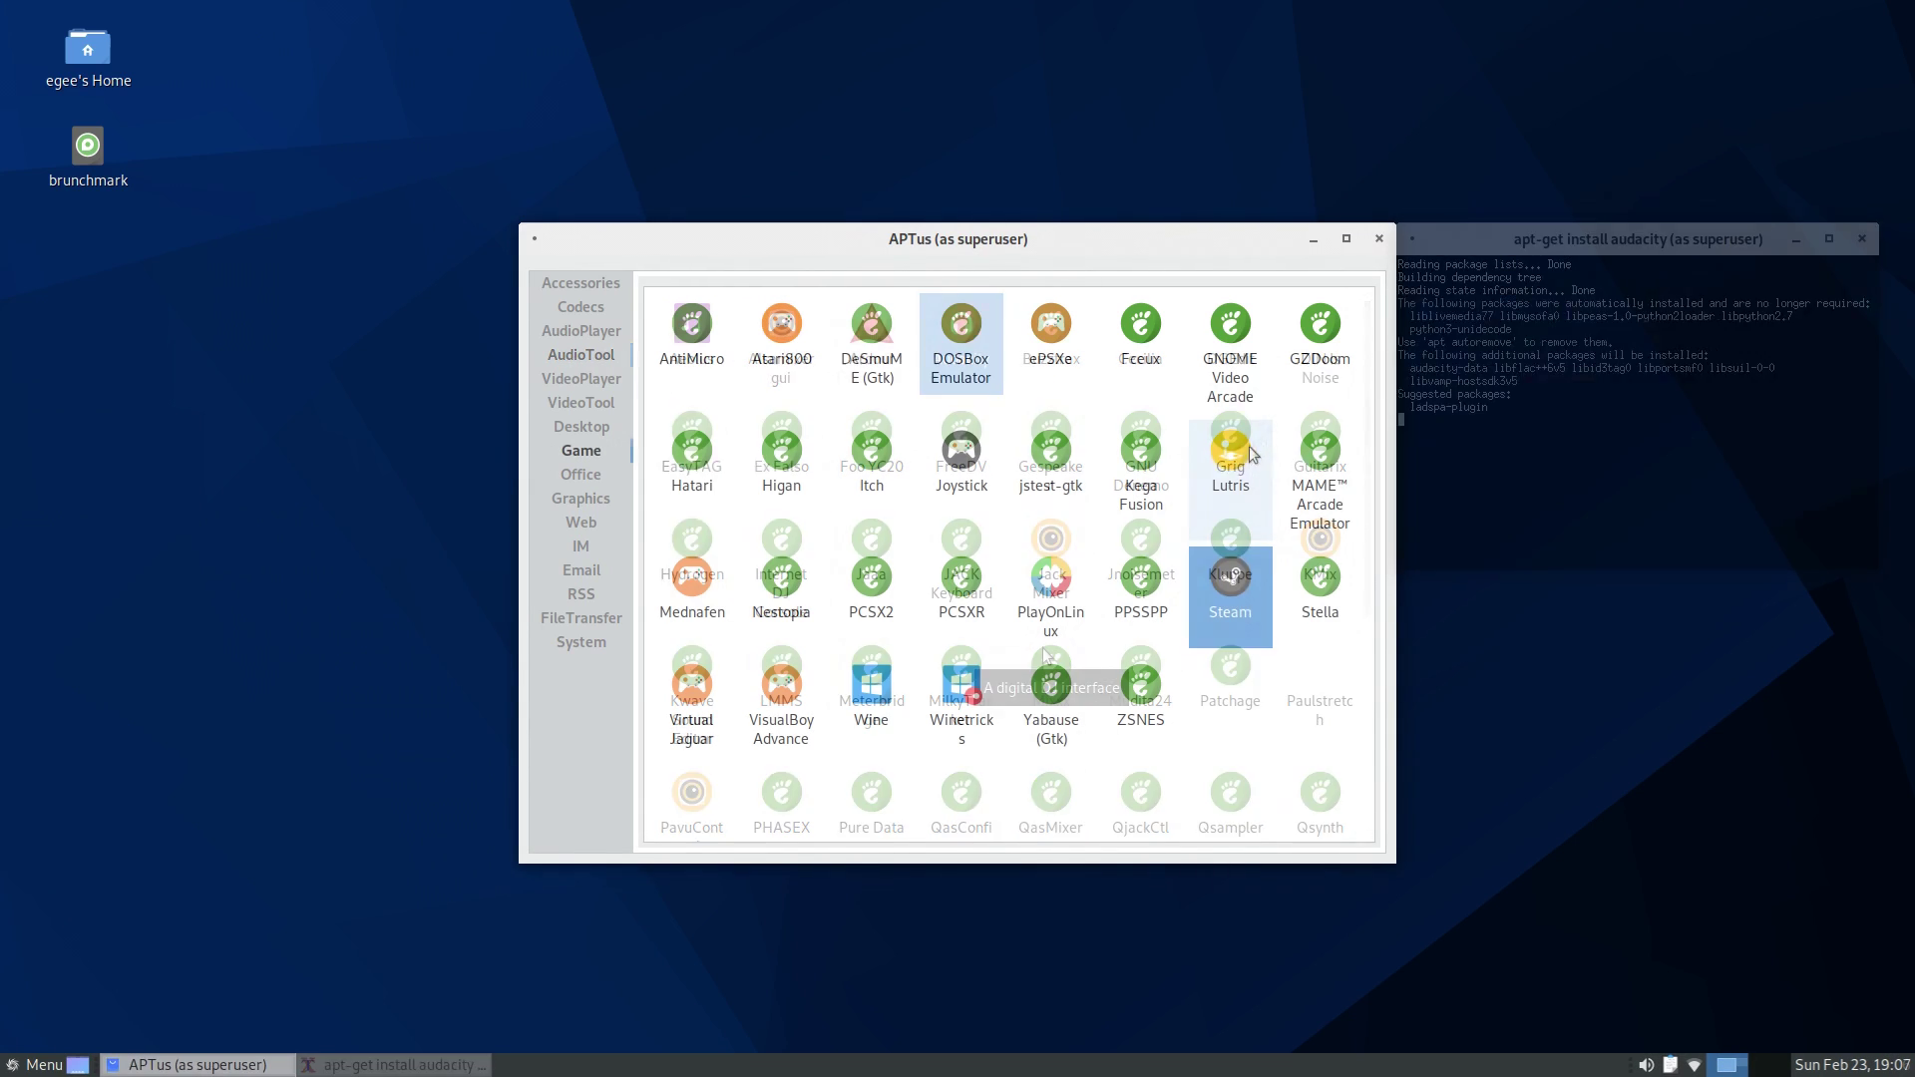
pyautogui.click(1236, 469)
pyautogui.click(1050, 643)
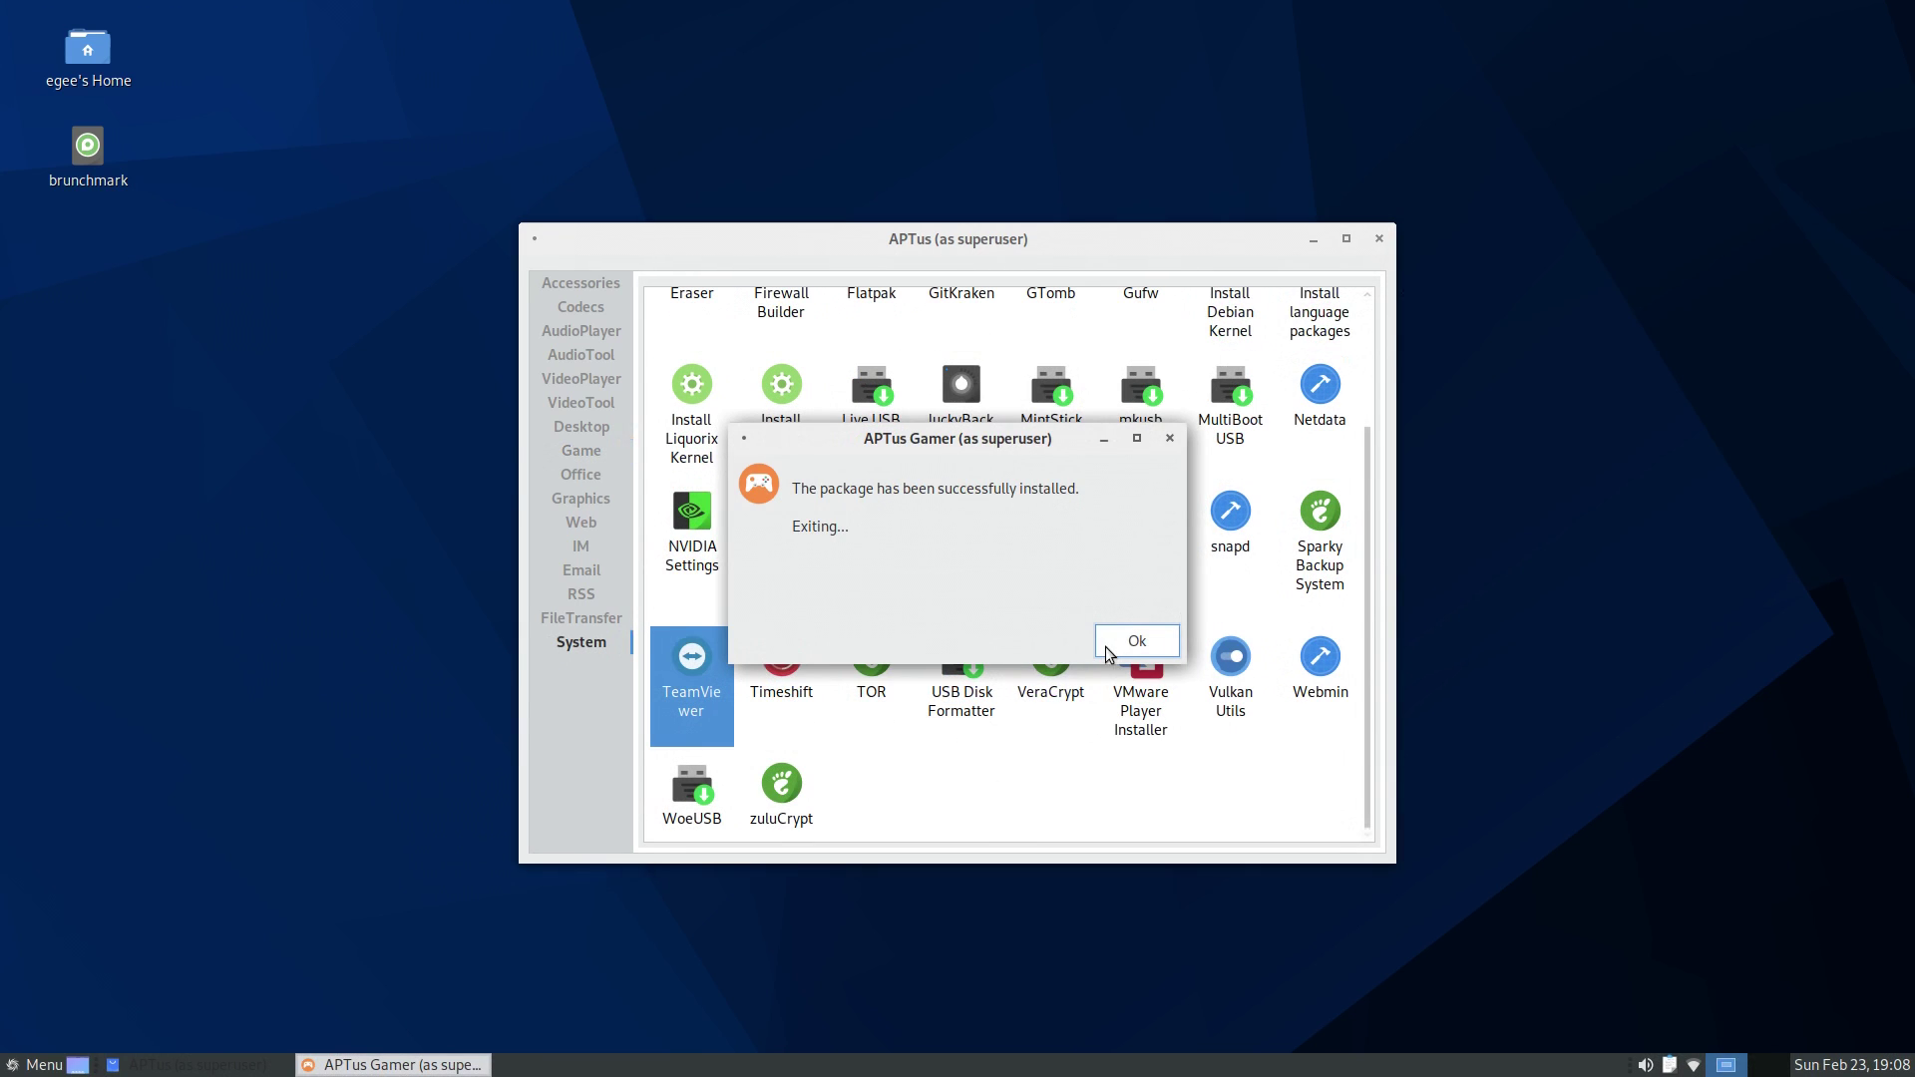
pyautogui.click(1117, 648)
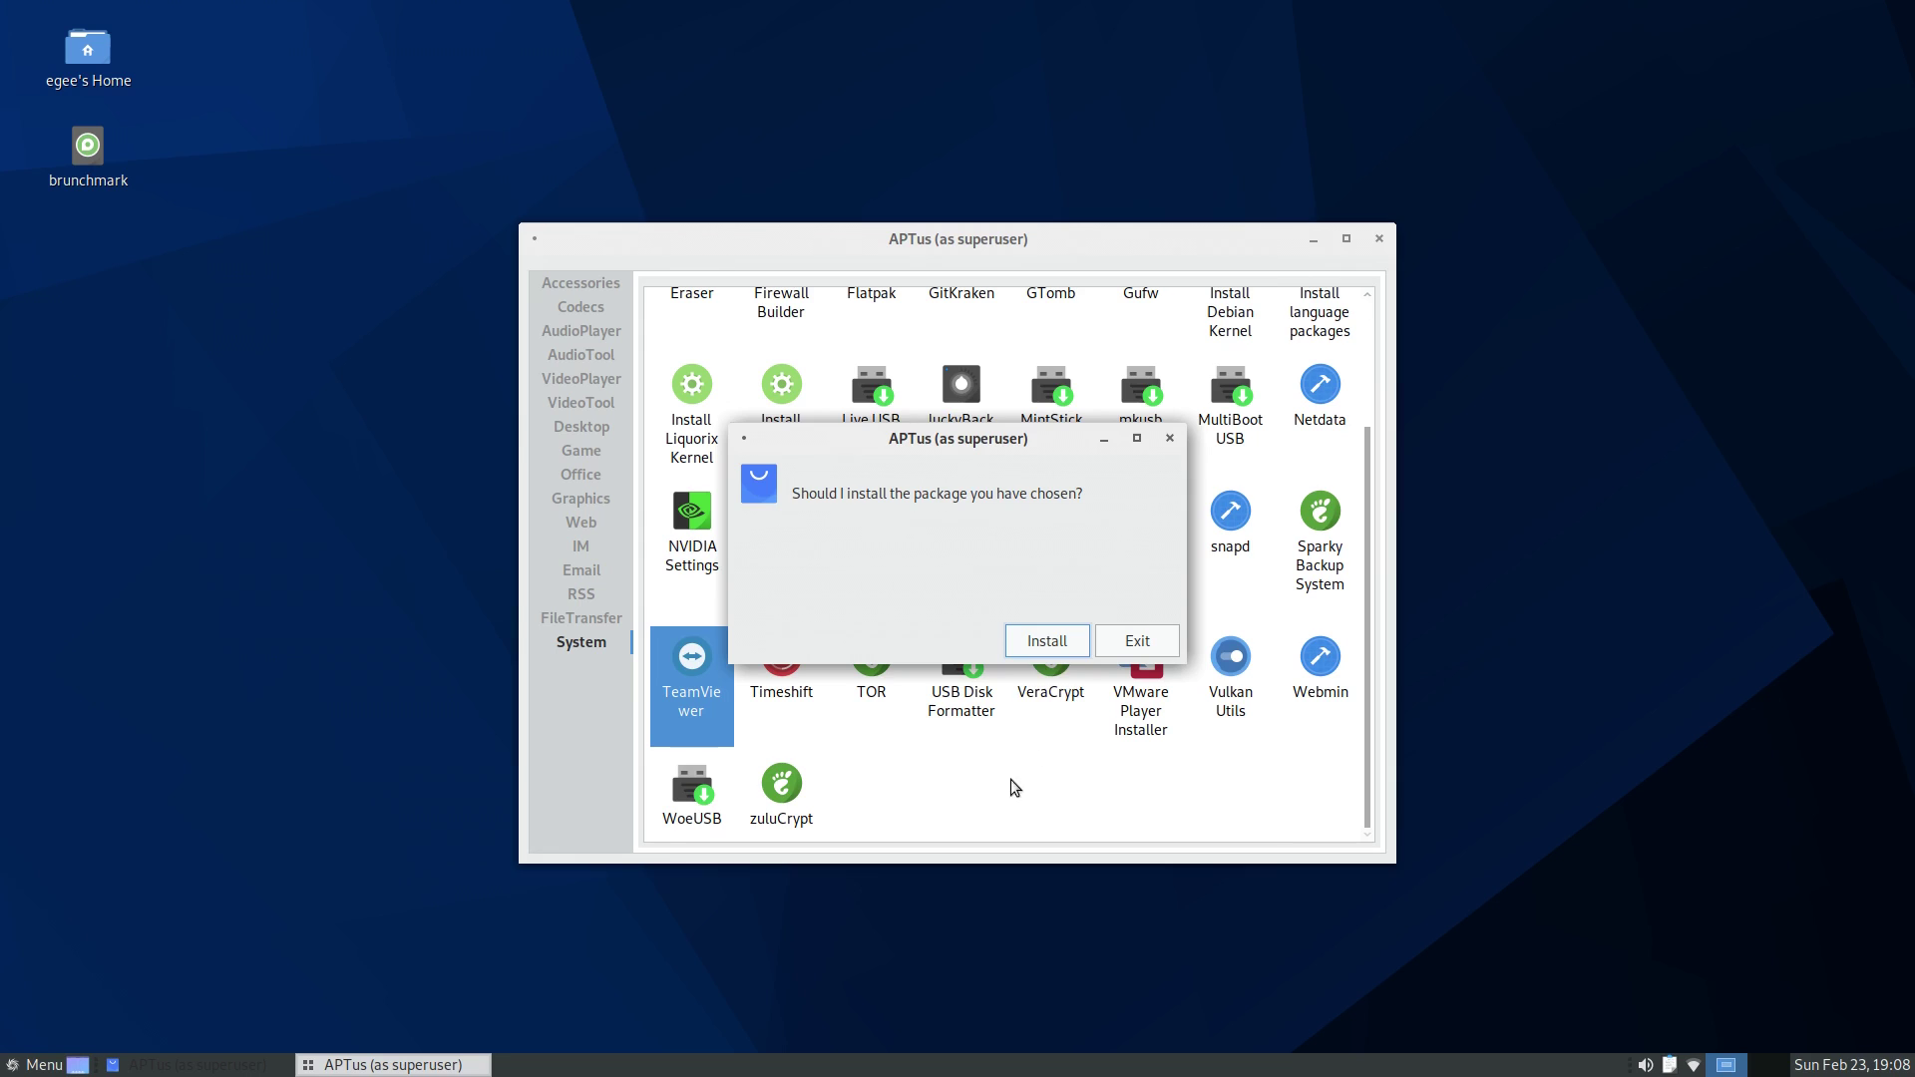
pyautogui.click(1069, 643)
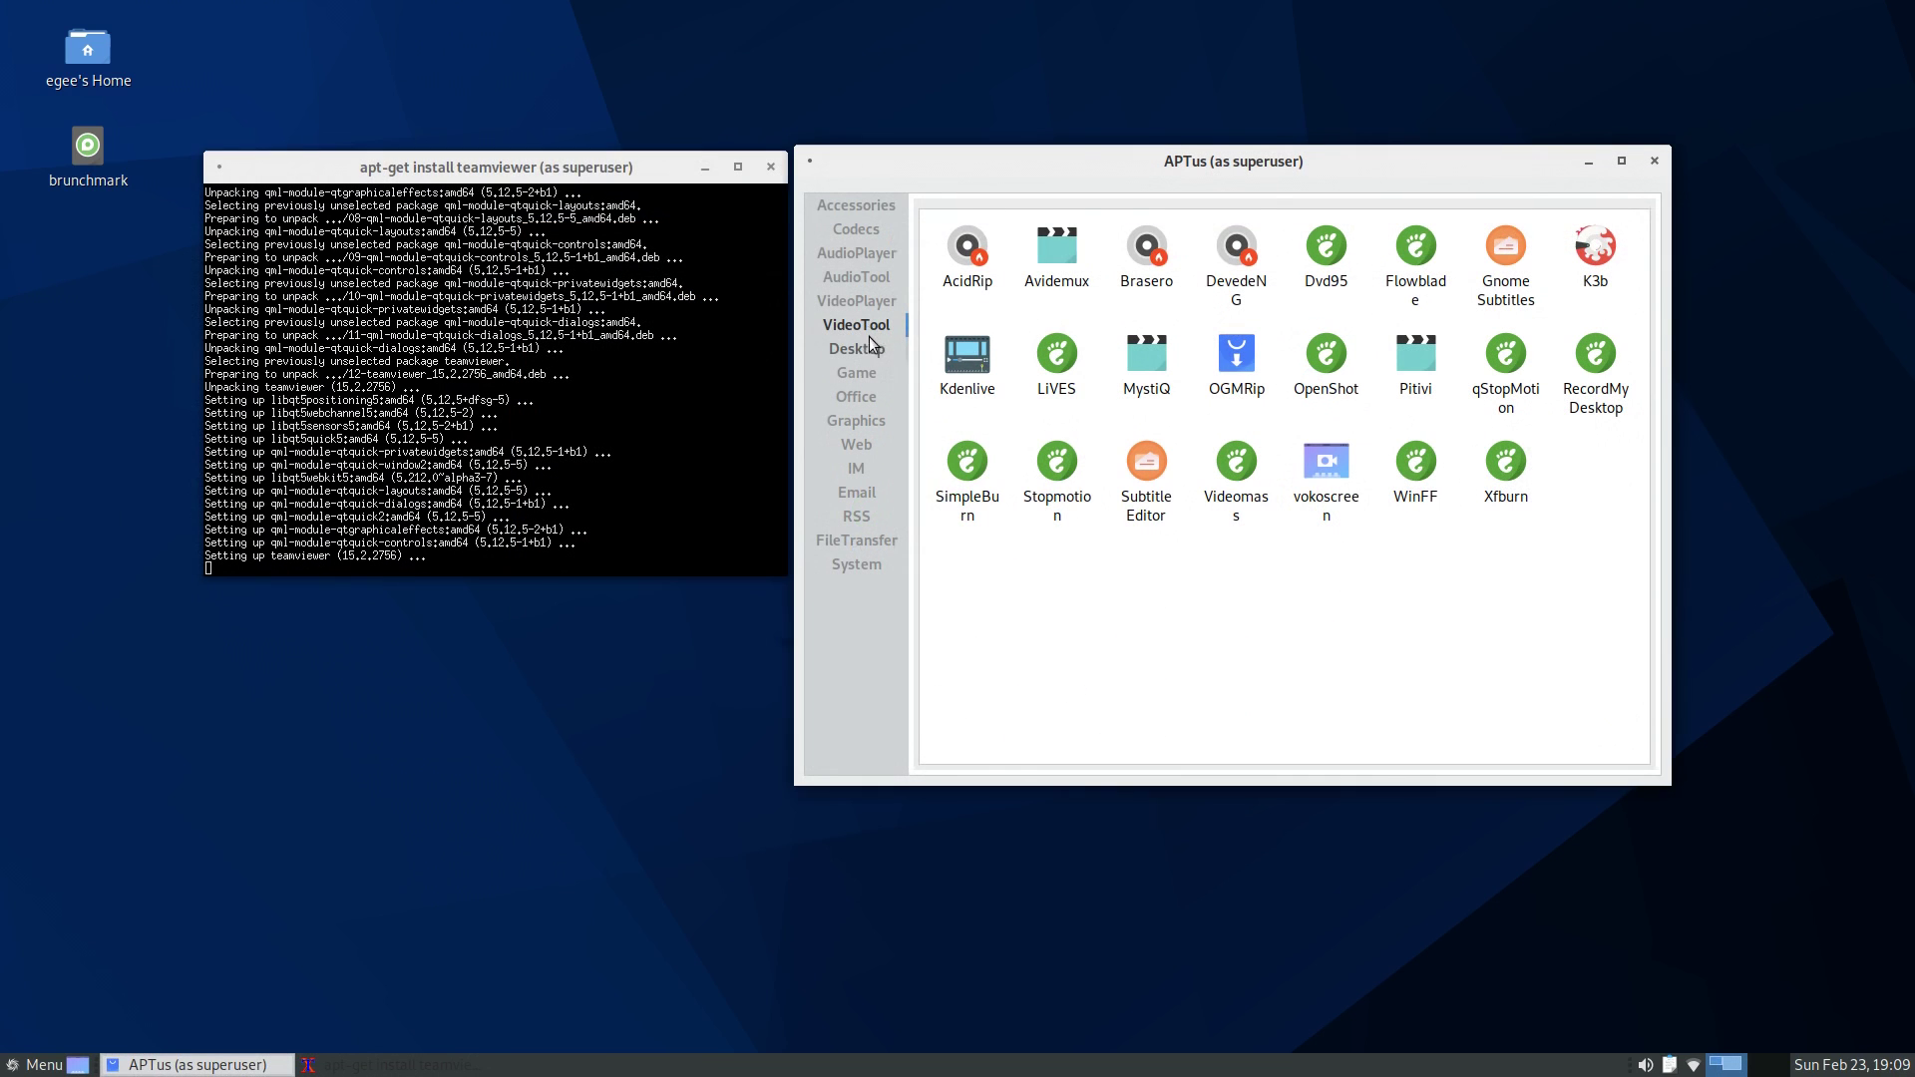
# - Dismiss the installation error and show APTus's System category of apps
pyautogui.scroll(-1, 860, 319)
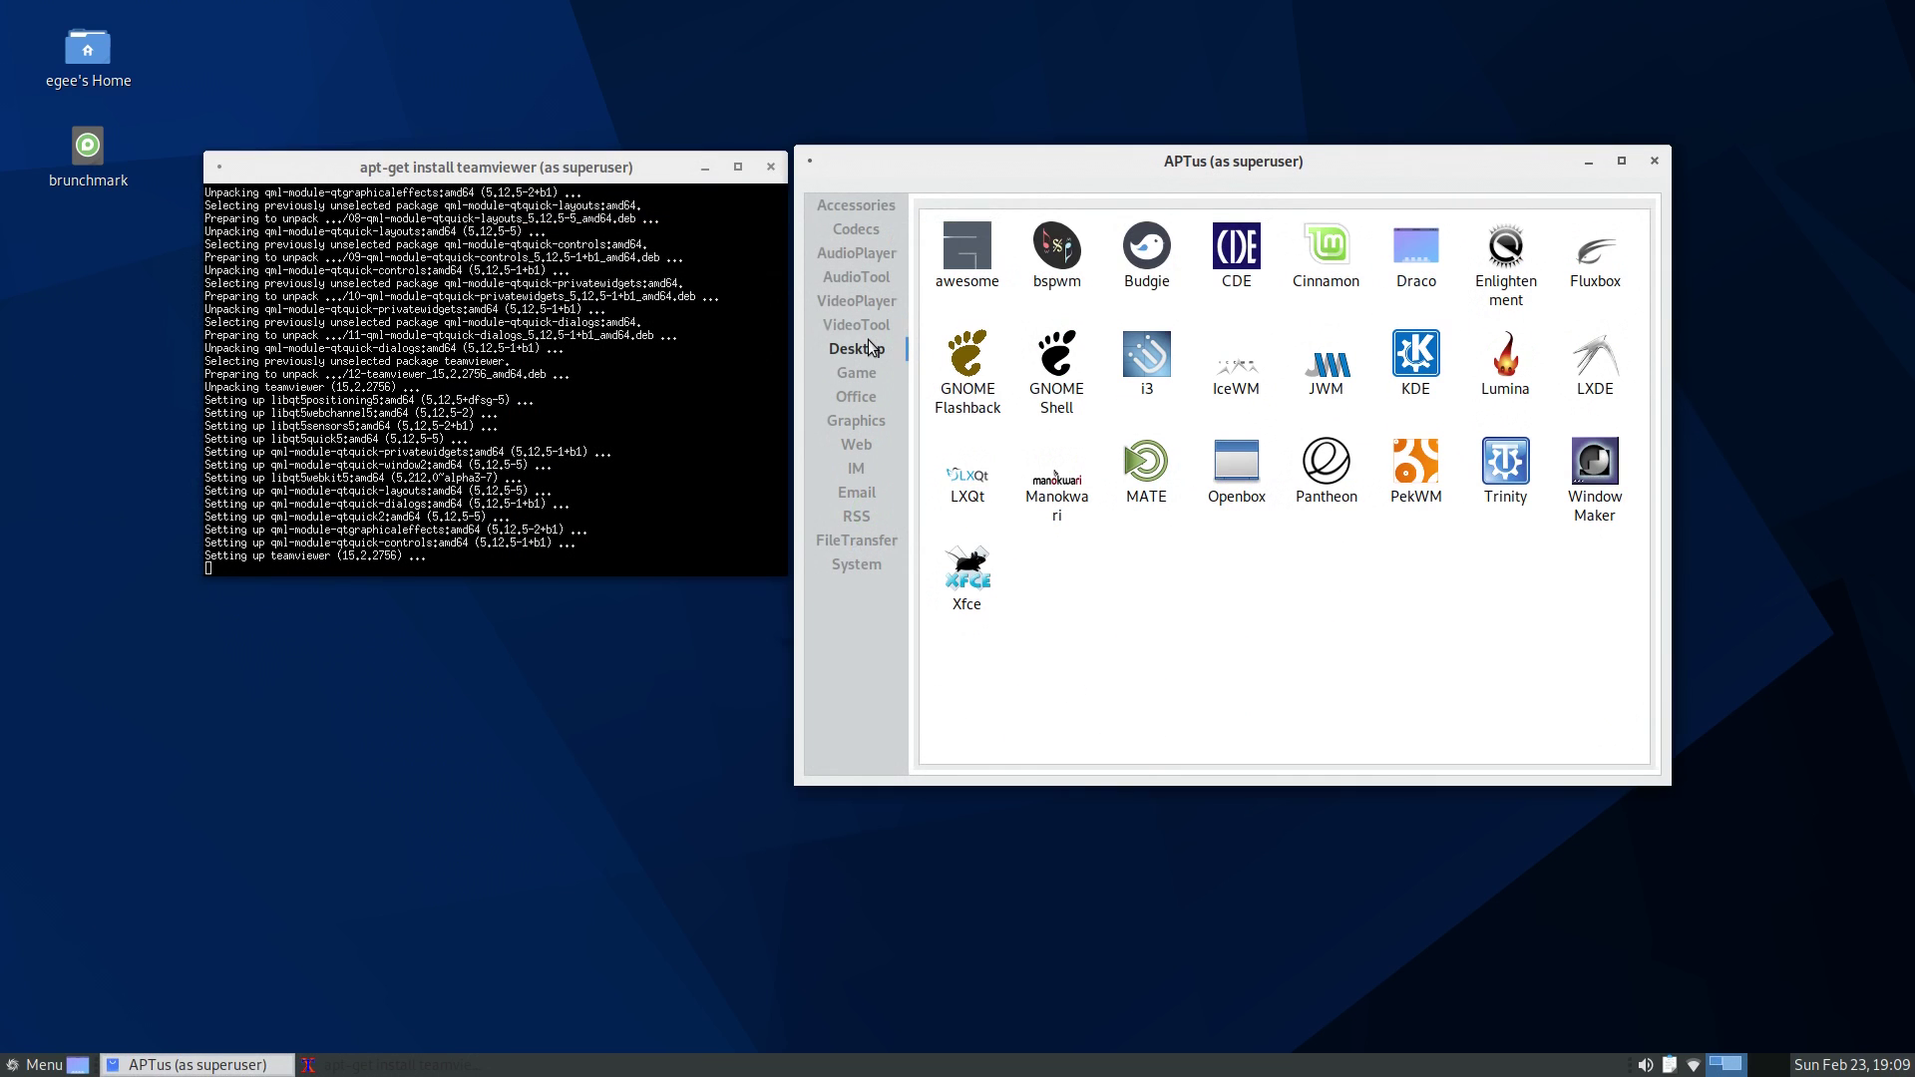
pyautogui.scroll(-1, 860, 319)
pyautogui.click(862, 301)
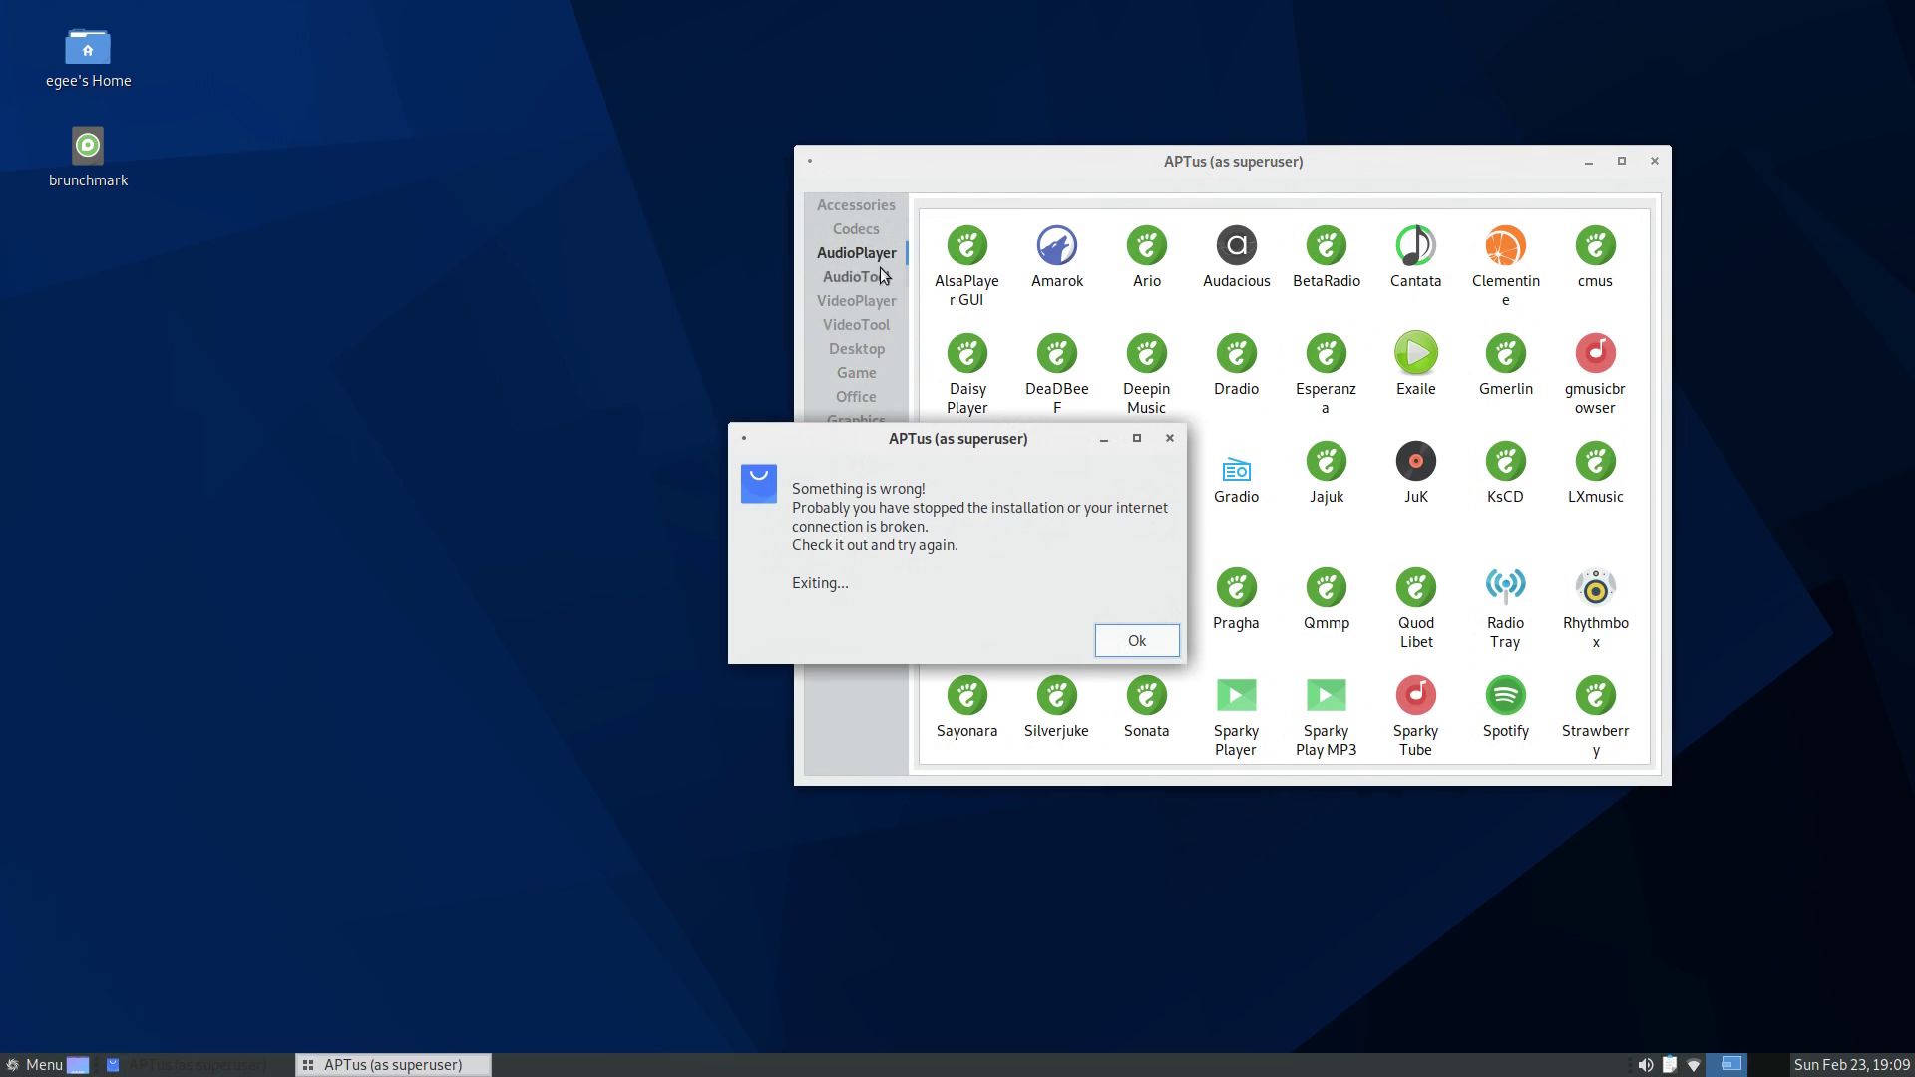
pyautogui.click(1134, 642)
pyautogui.click(856, 563)
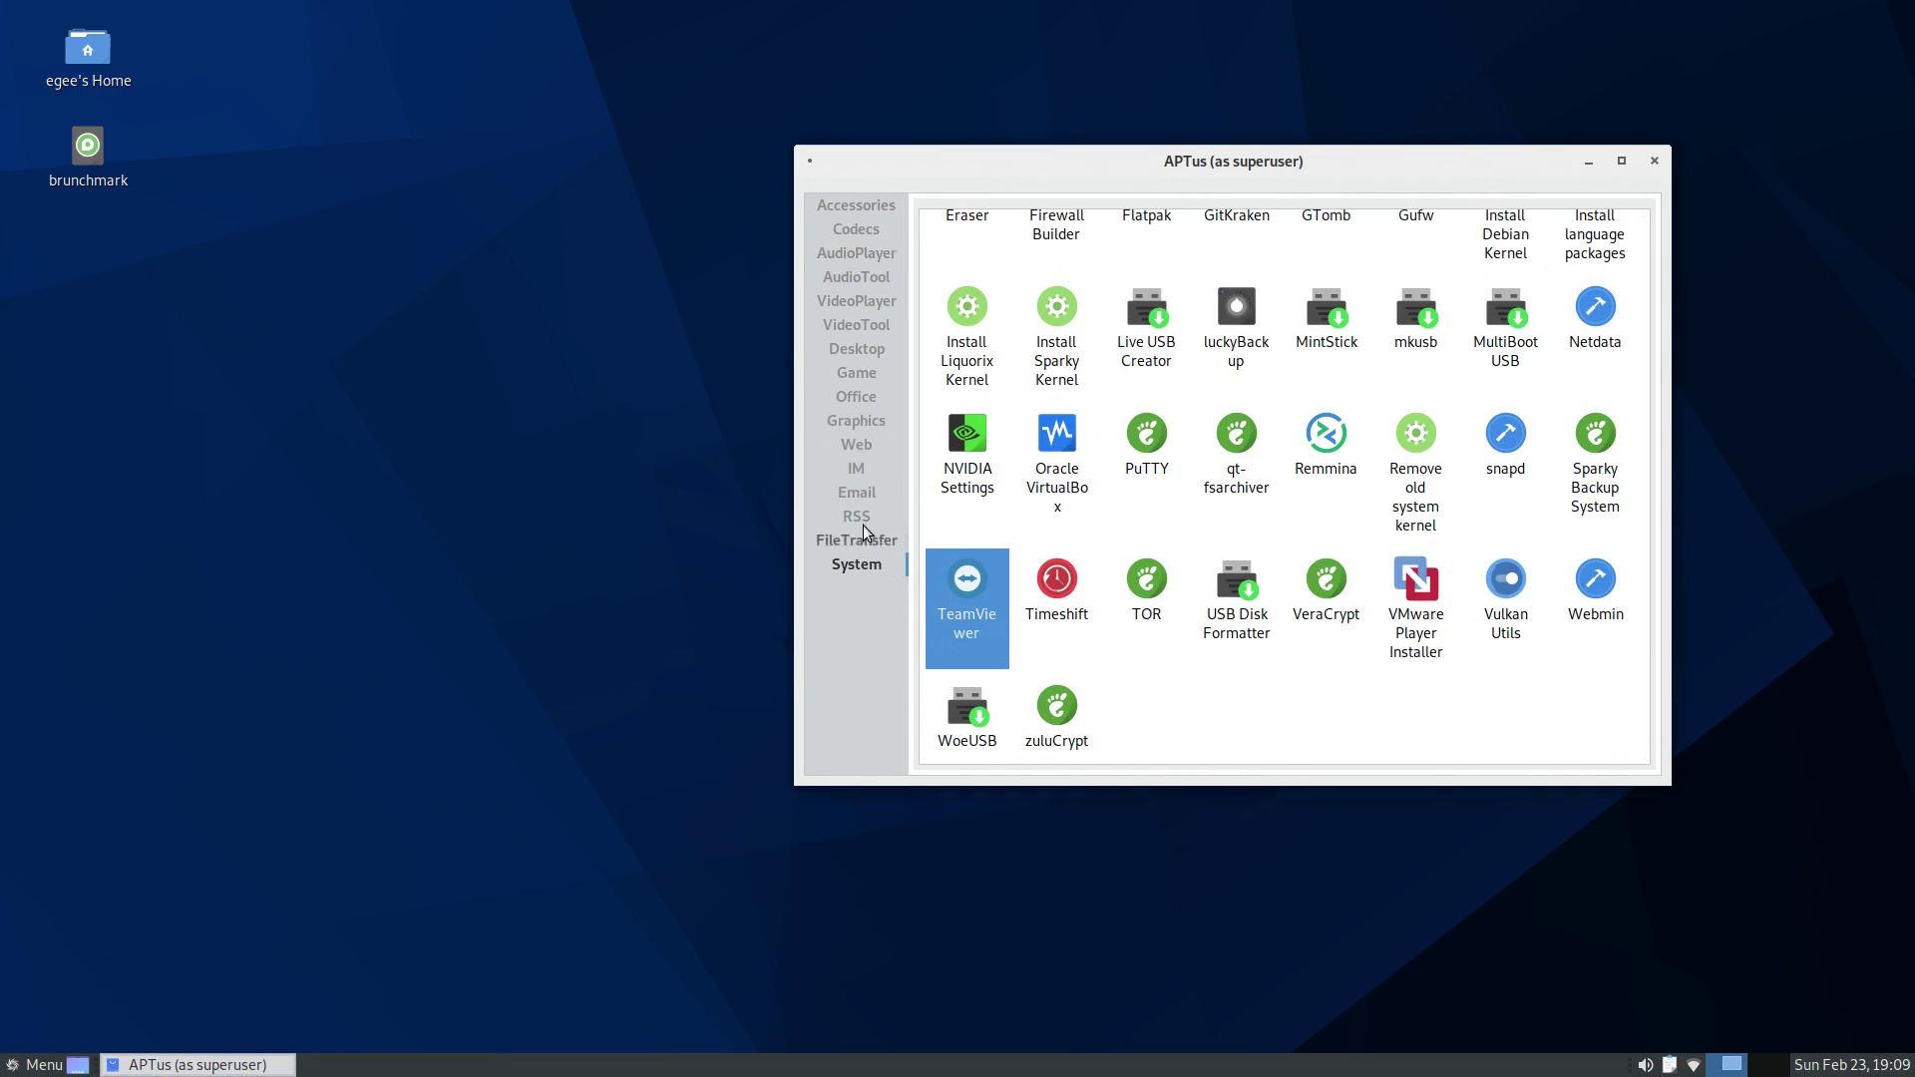
pyautogui.scroll(3, 1013, 563)
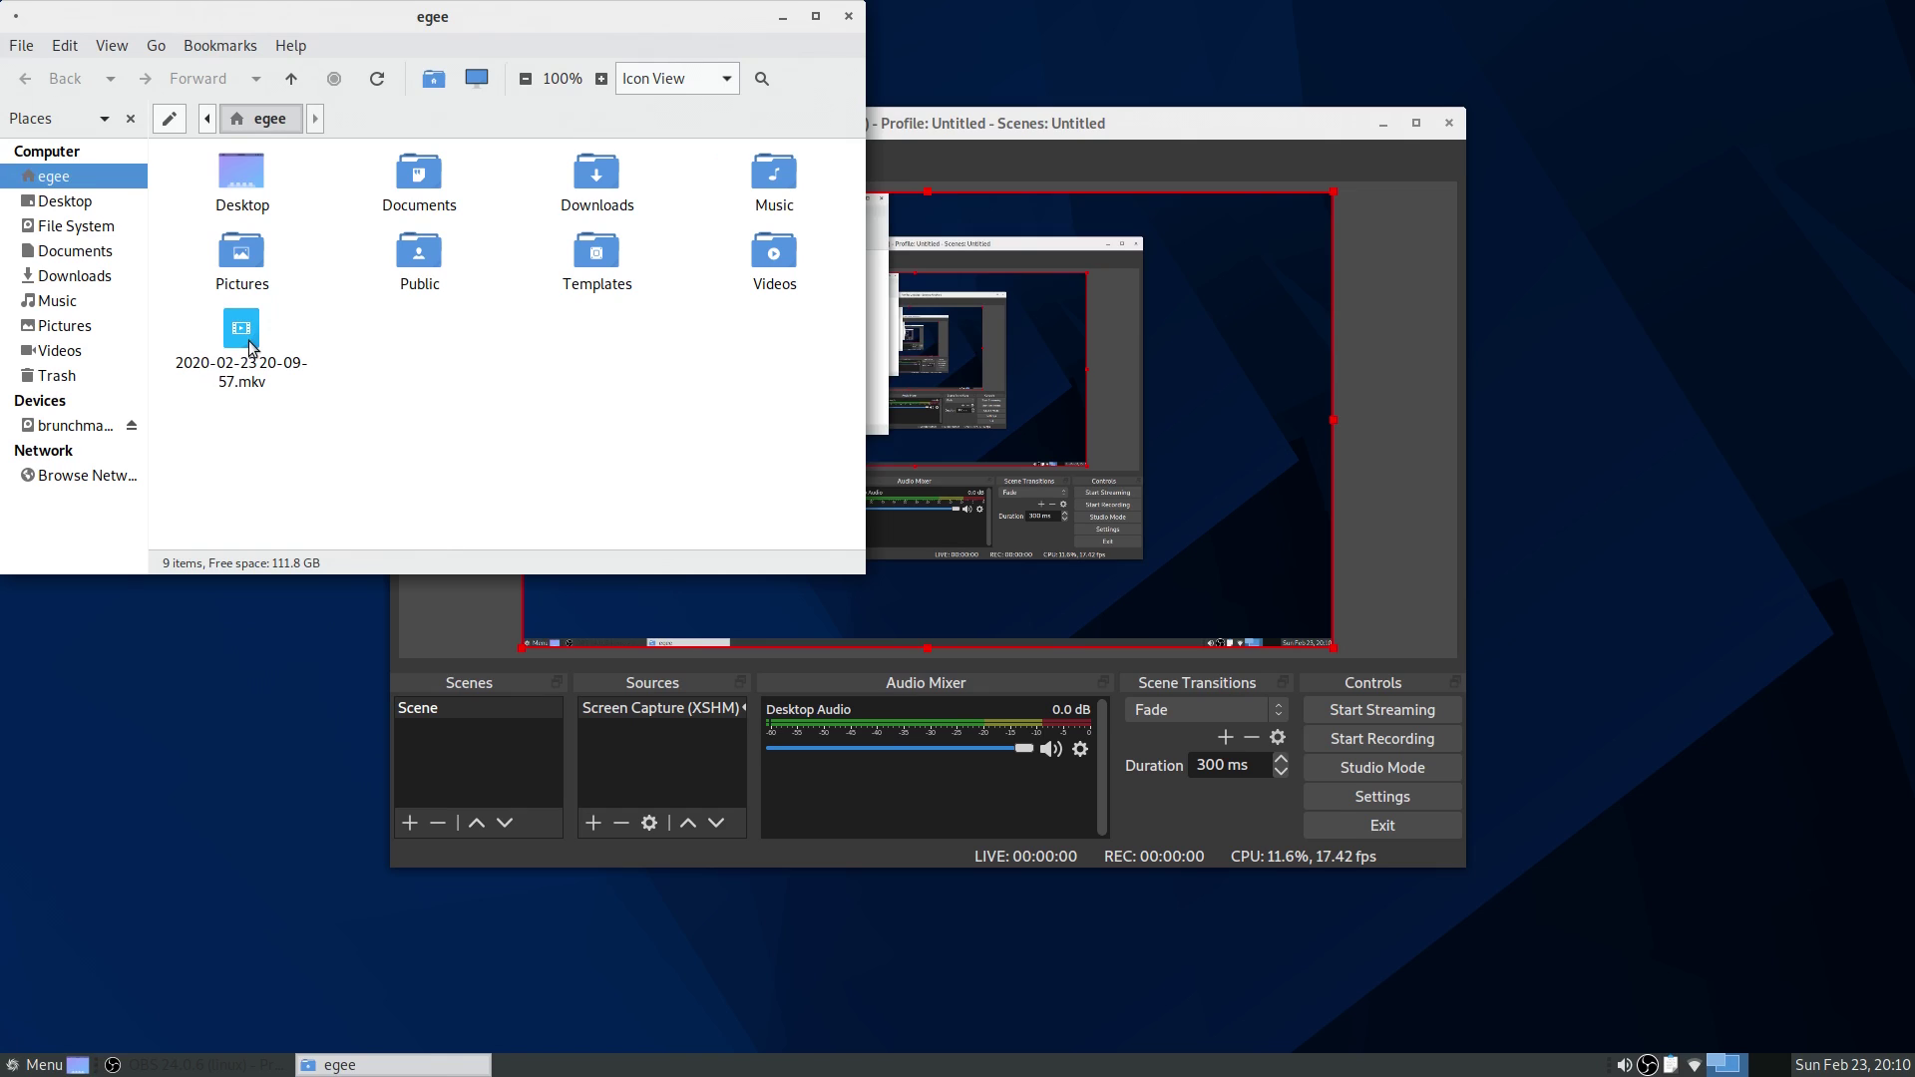
pyautogui.click(250, 349)
pyautogui.doubleClick(251, 348)
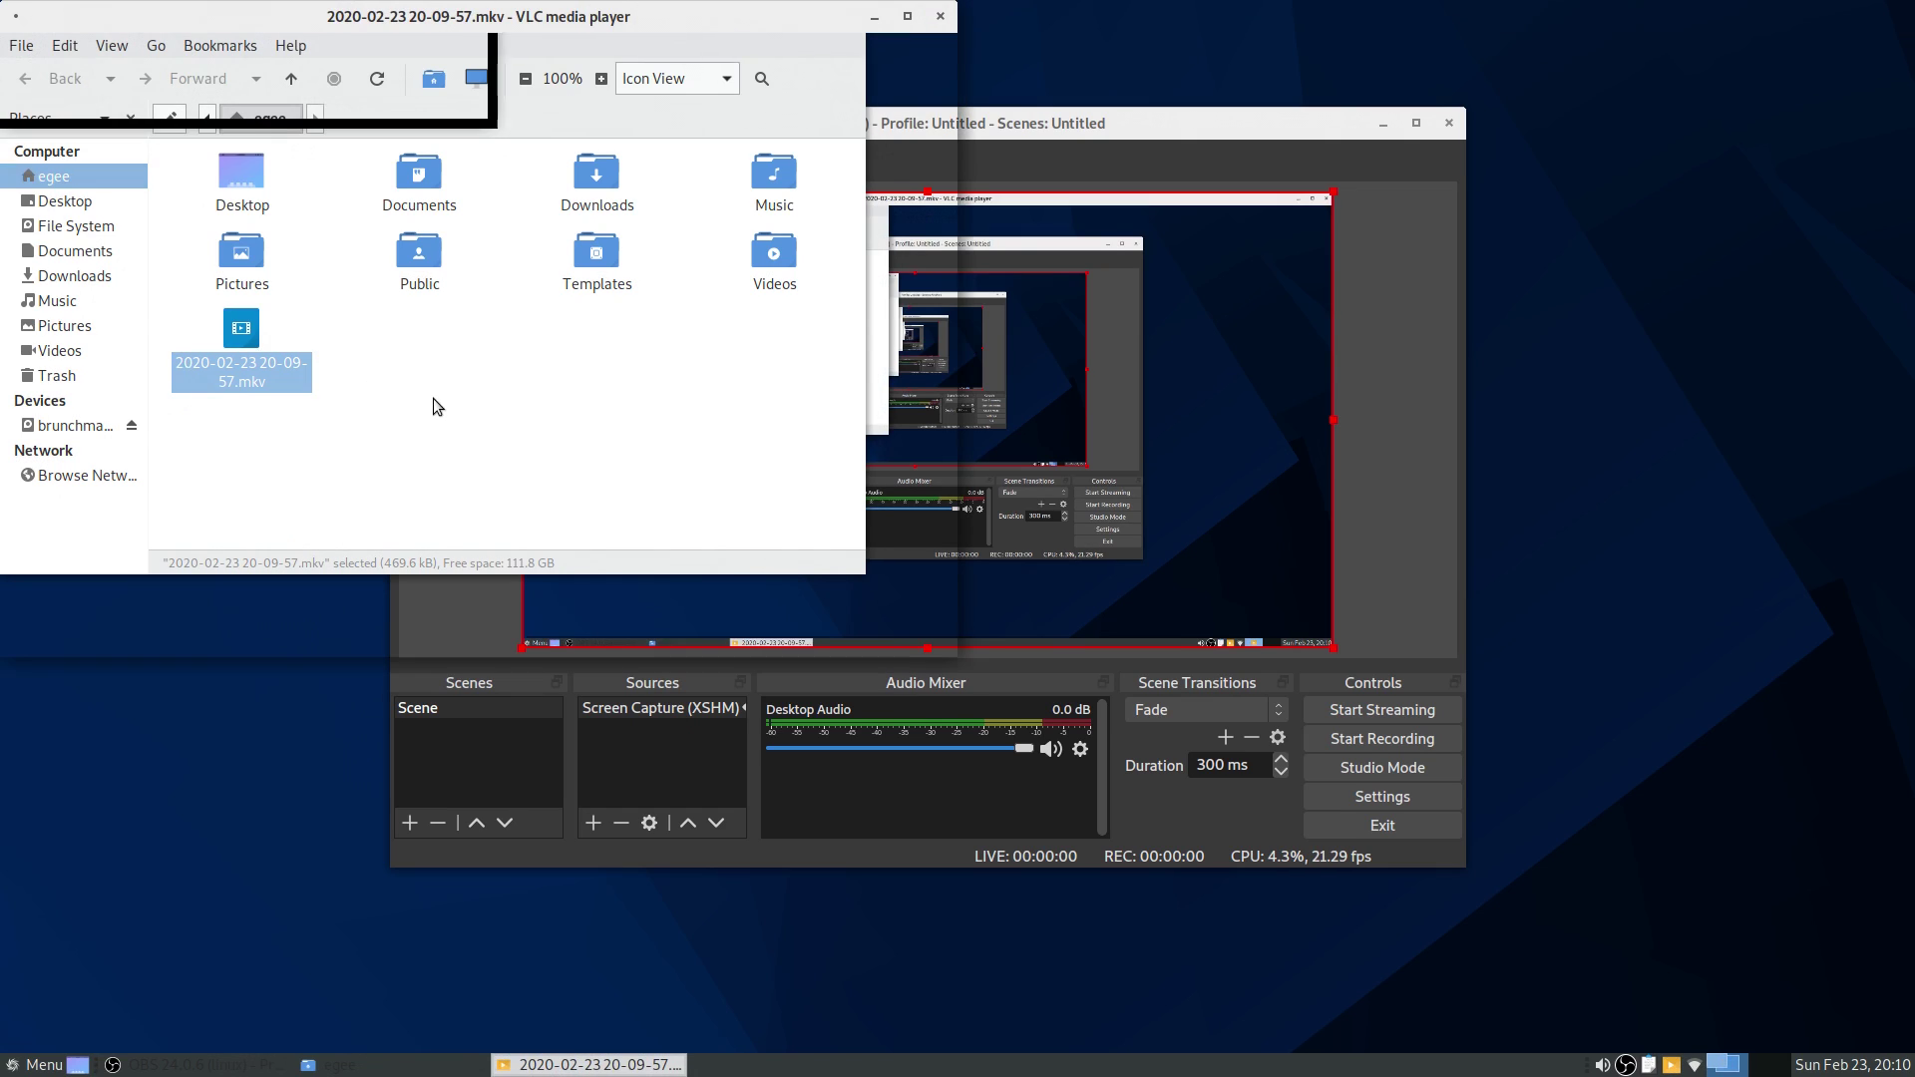
pyautogui.moveTo(728, 31); pyautogui.dragTo(1227, 164)
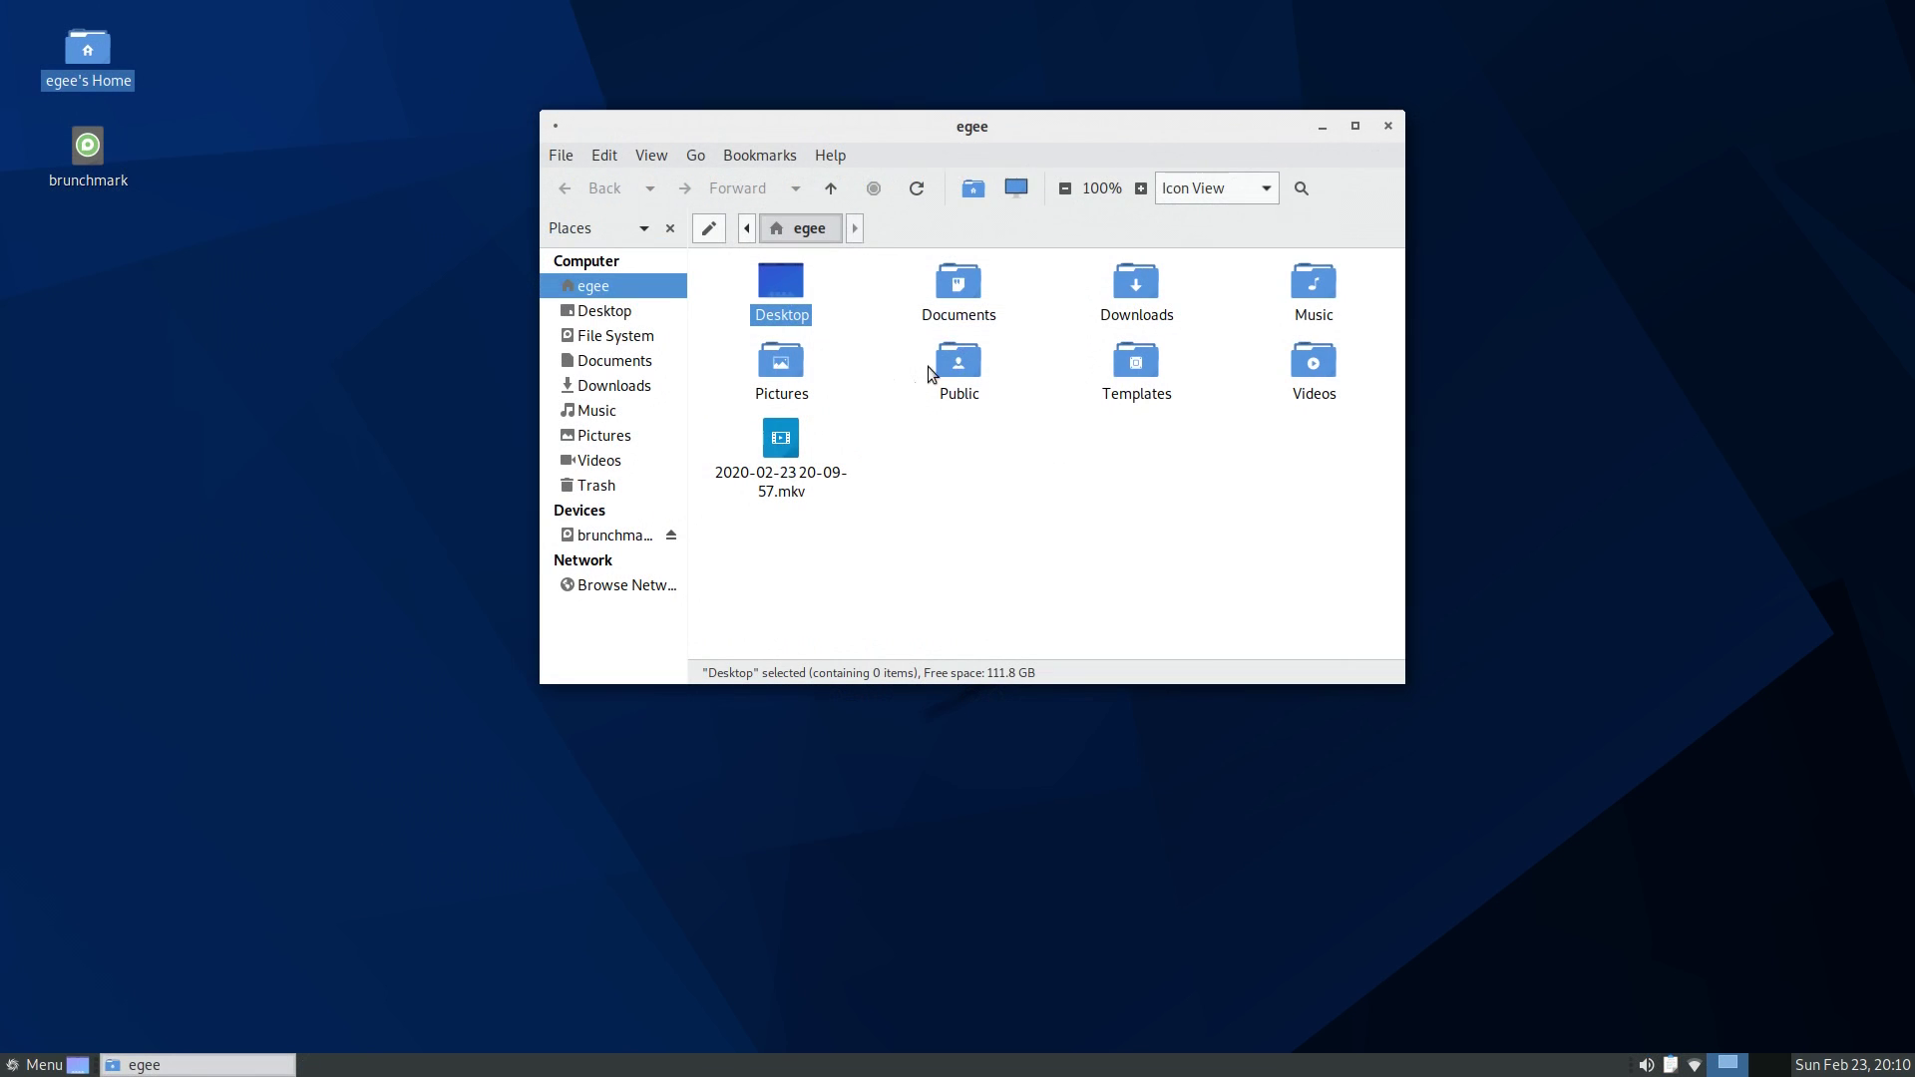
# - Share the Public folder with guest access and comment 'test', letting Caja add permissions
pyautogui.rightClick(947, 367)
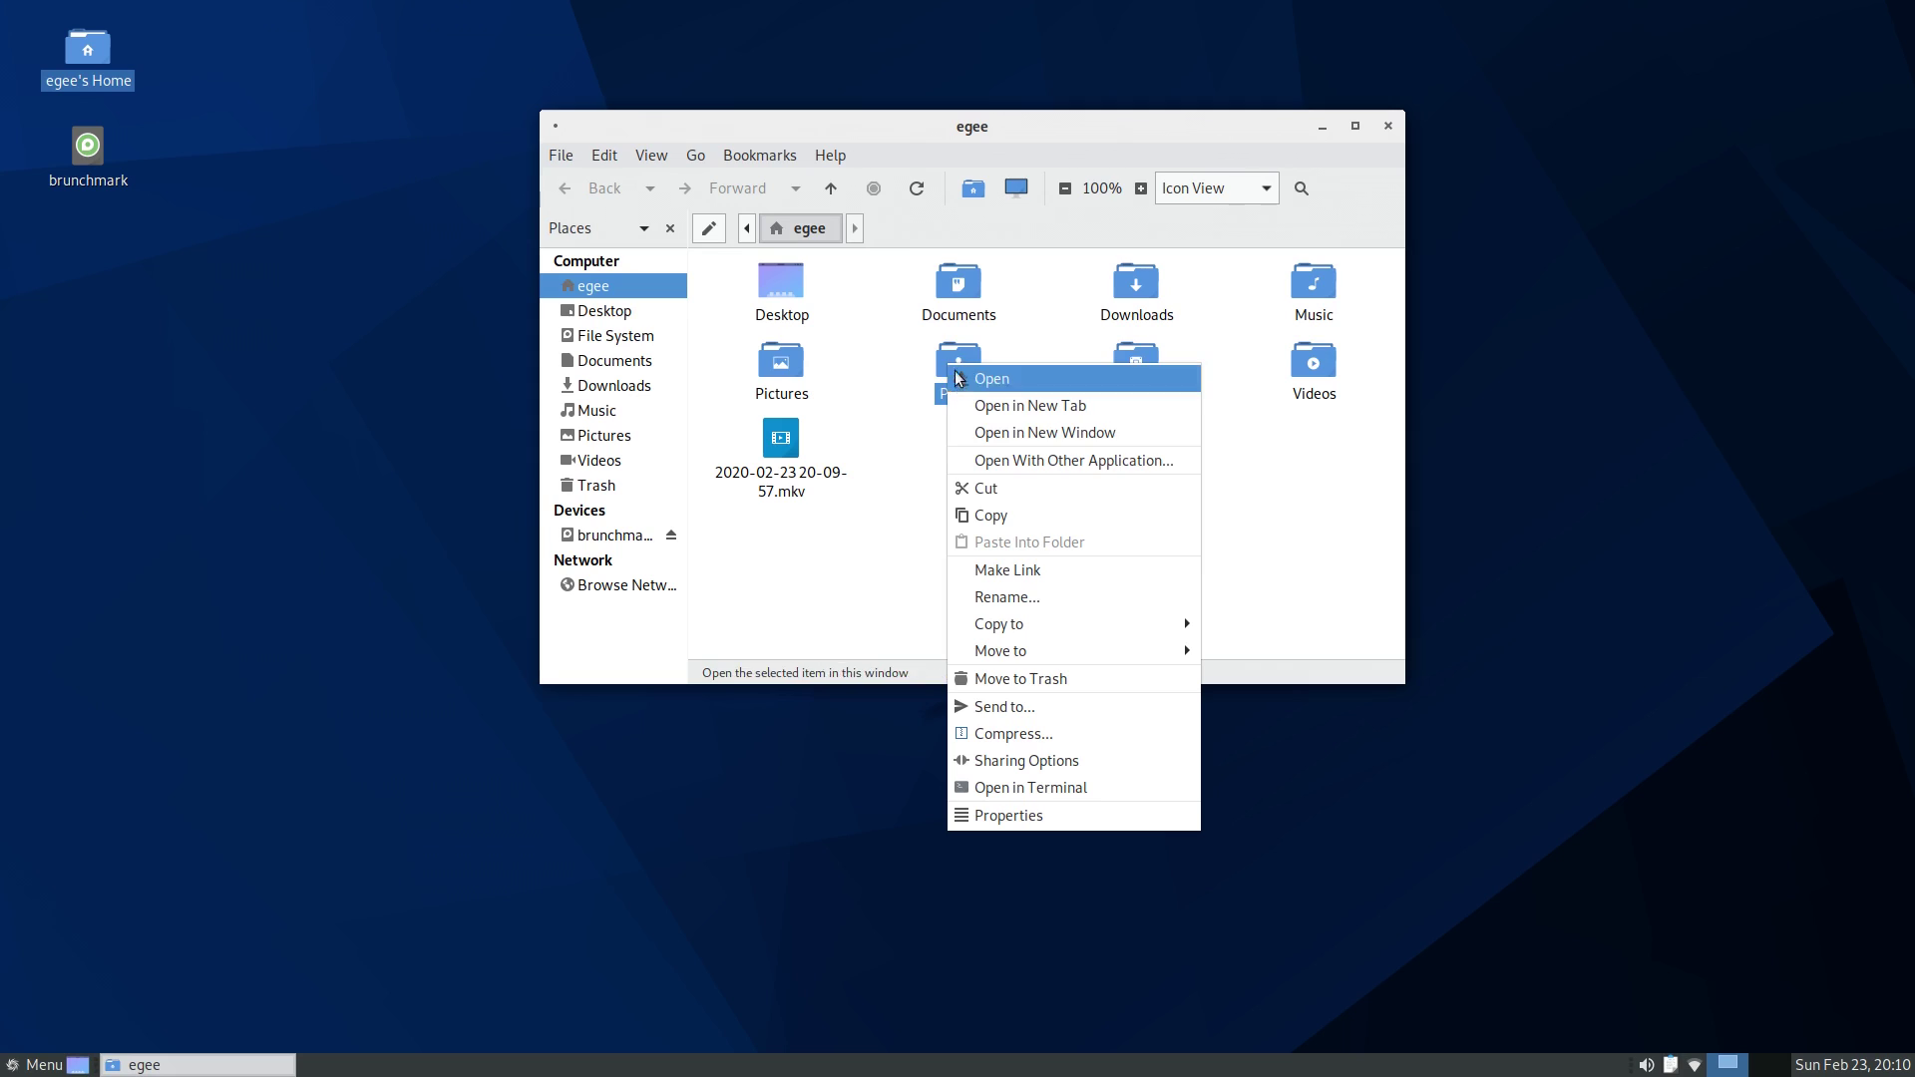
pyautogui.click(1031, 763)
pyautogui.click(95, 253)
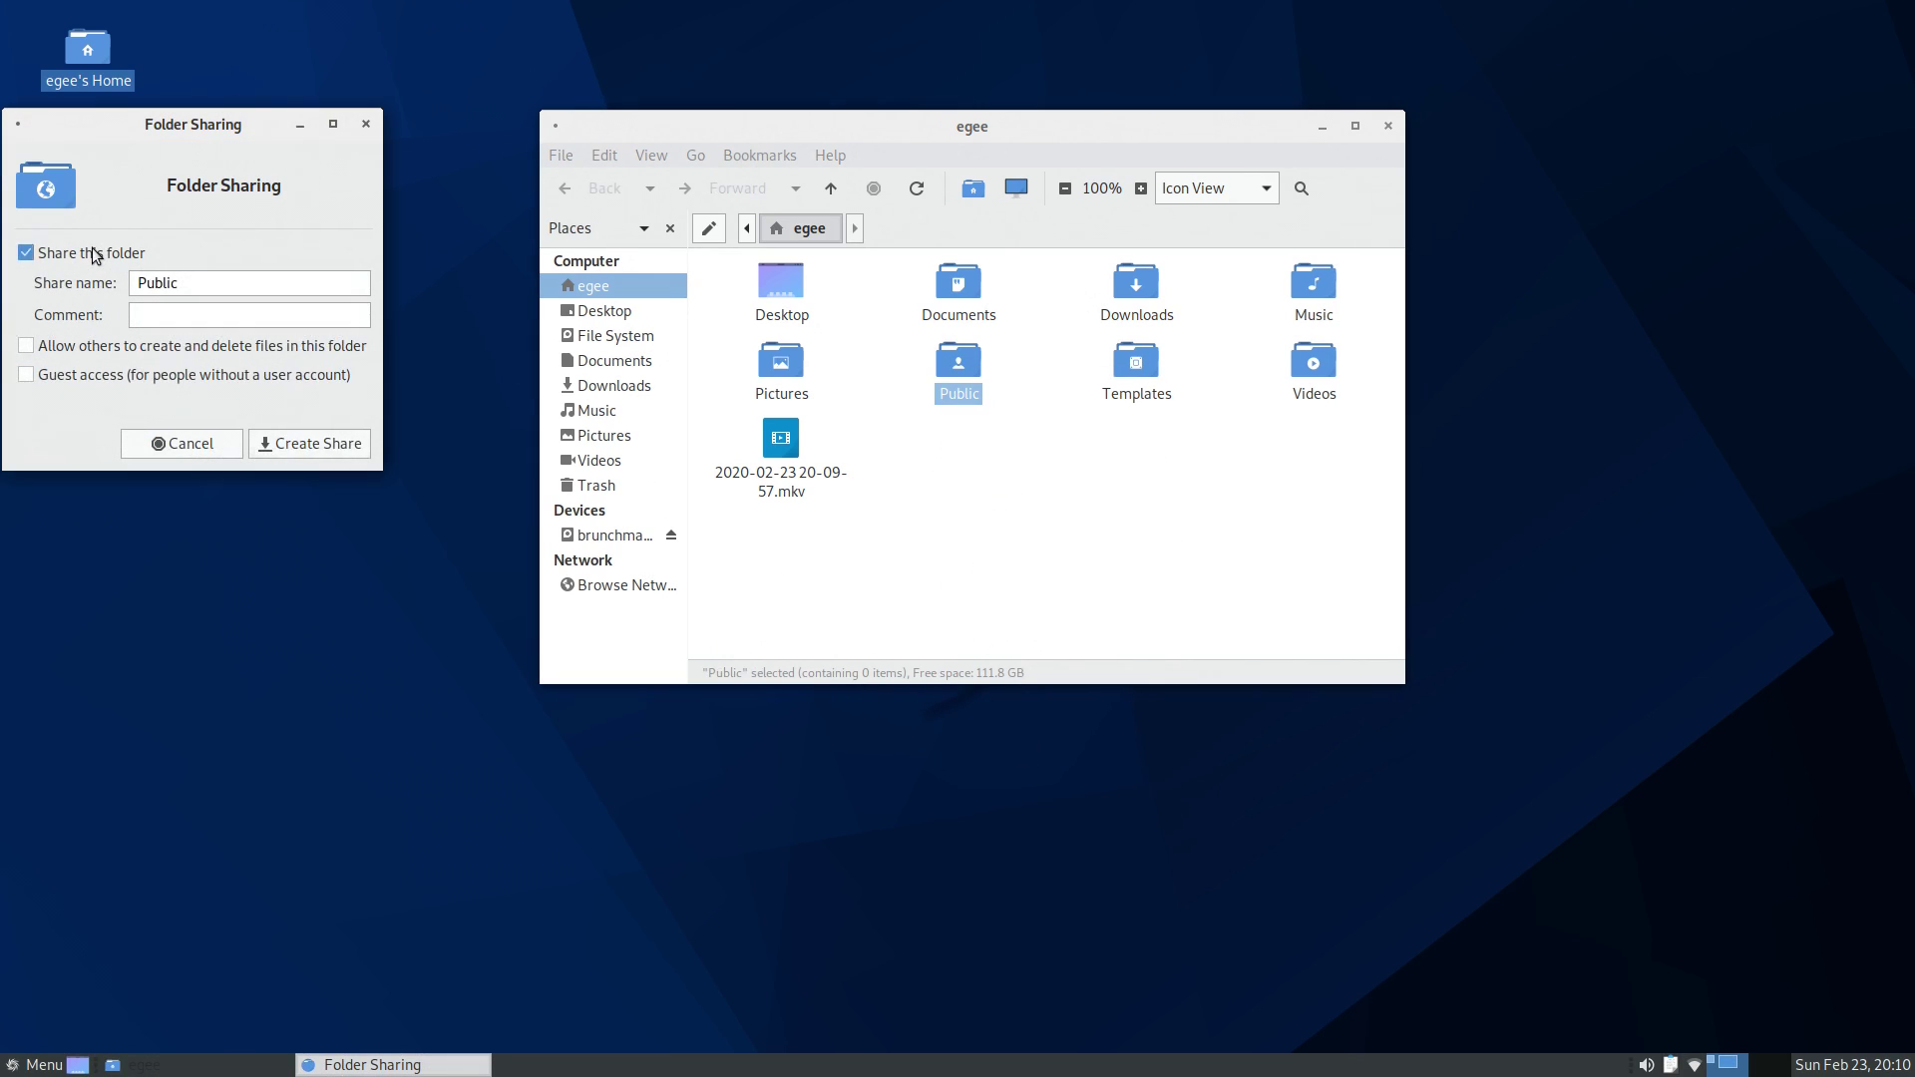
pyautogui.click(164, 376)
pyautogui.click(219, 313)
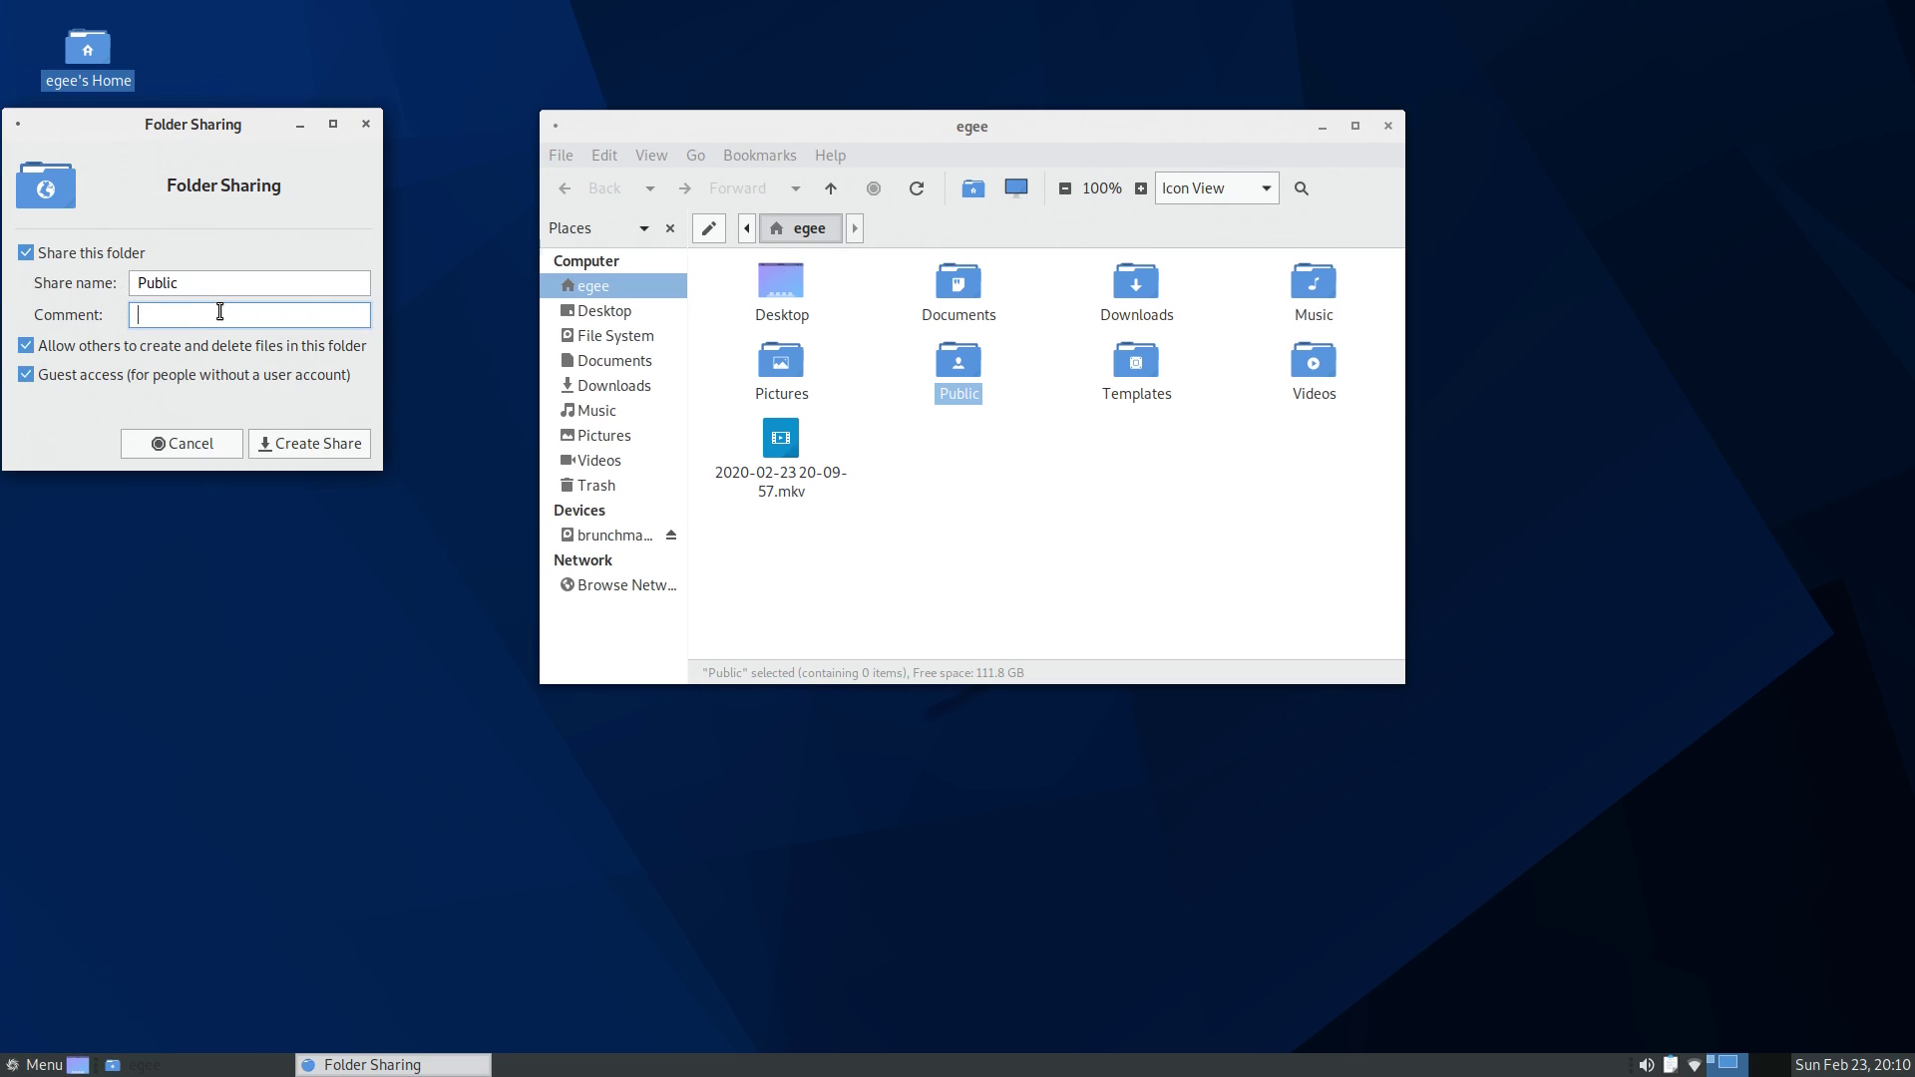
pyautogui.write('test')
pyautogui.click(312, 442)
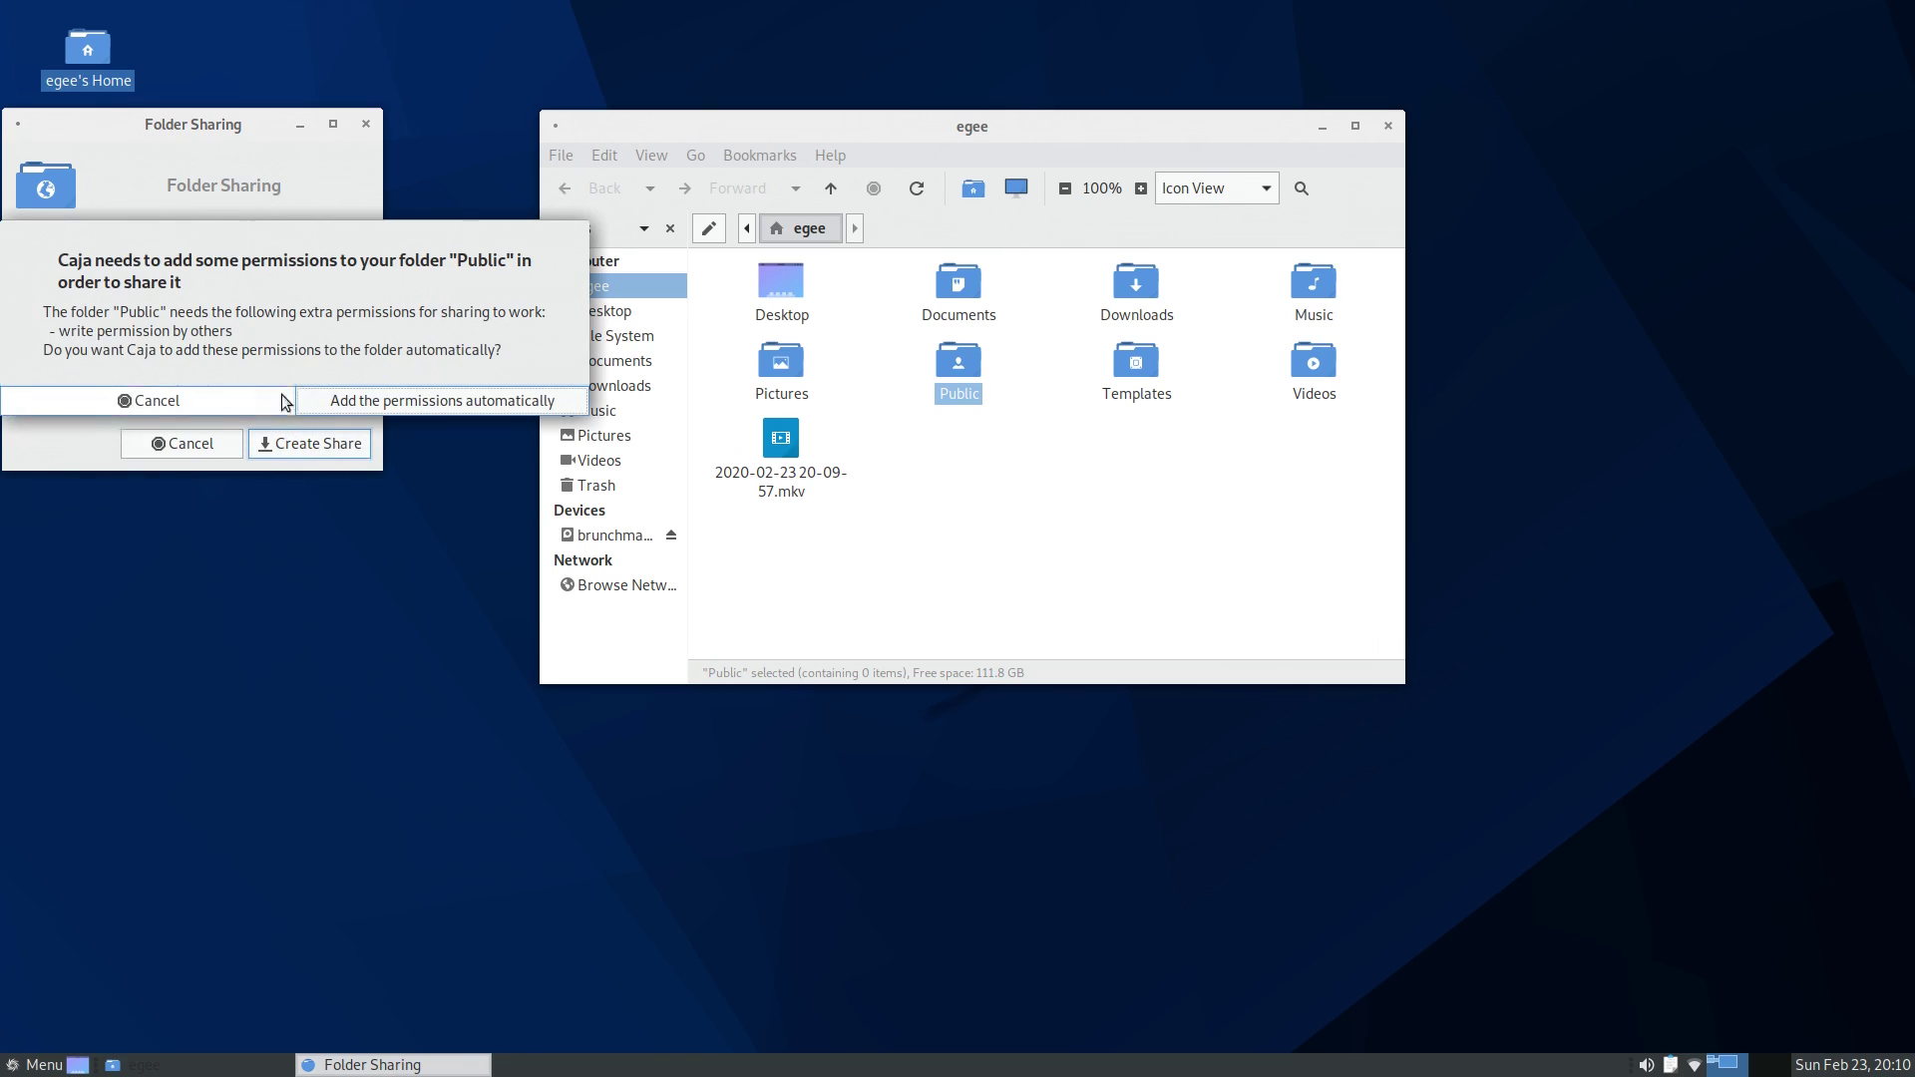
pyautogui.click(370, 402)
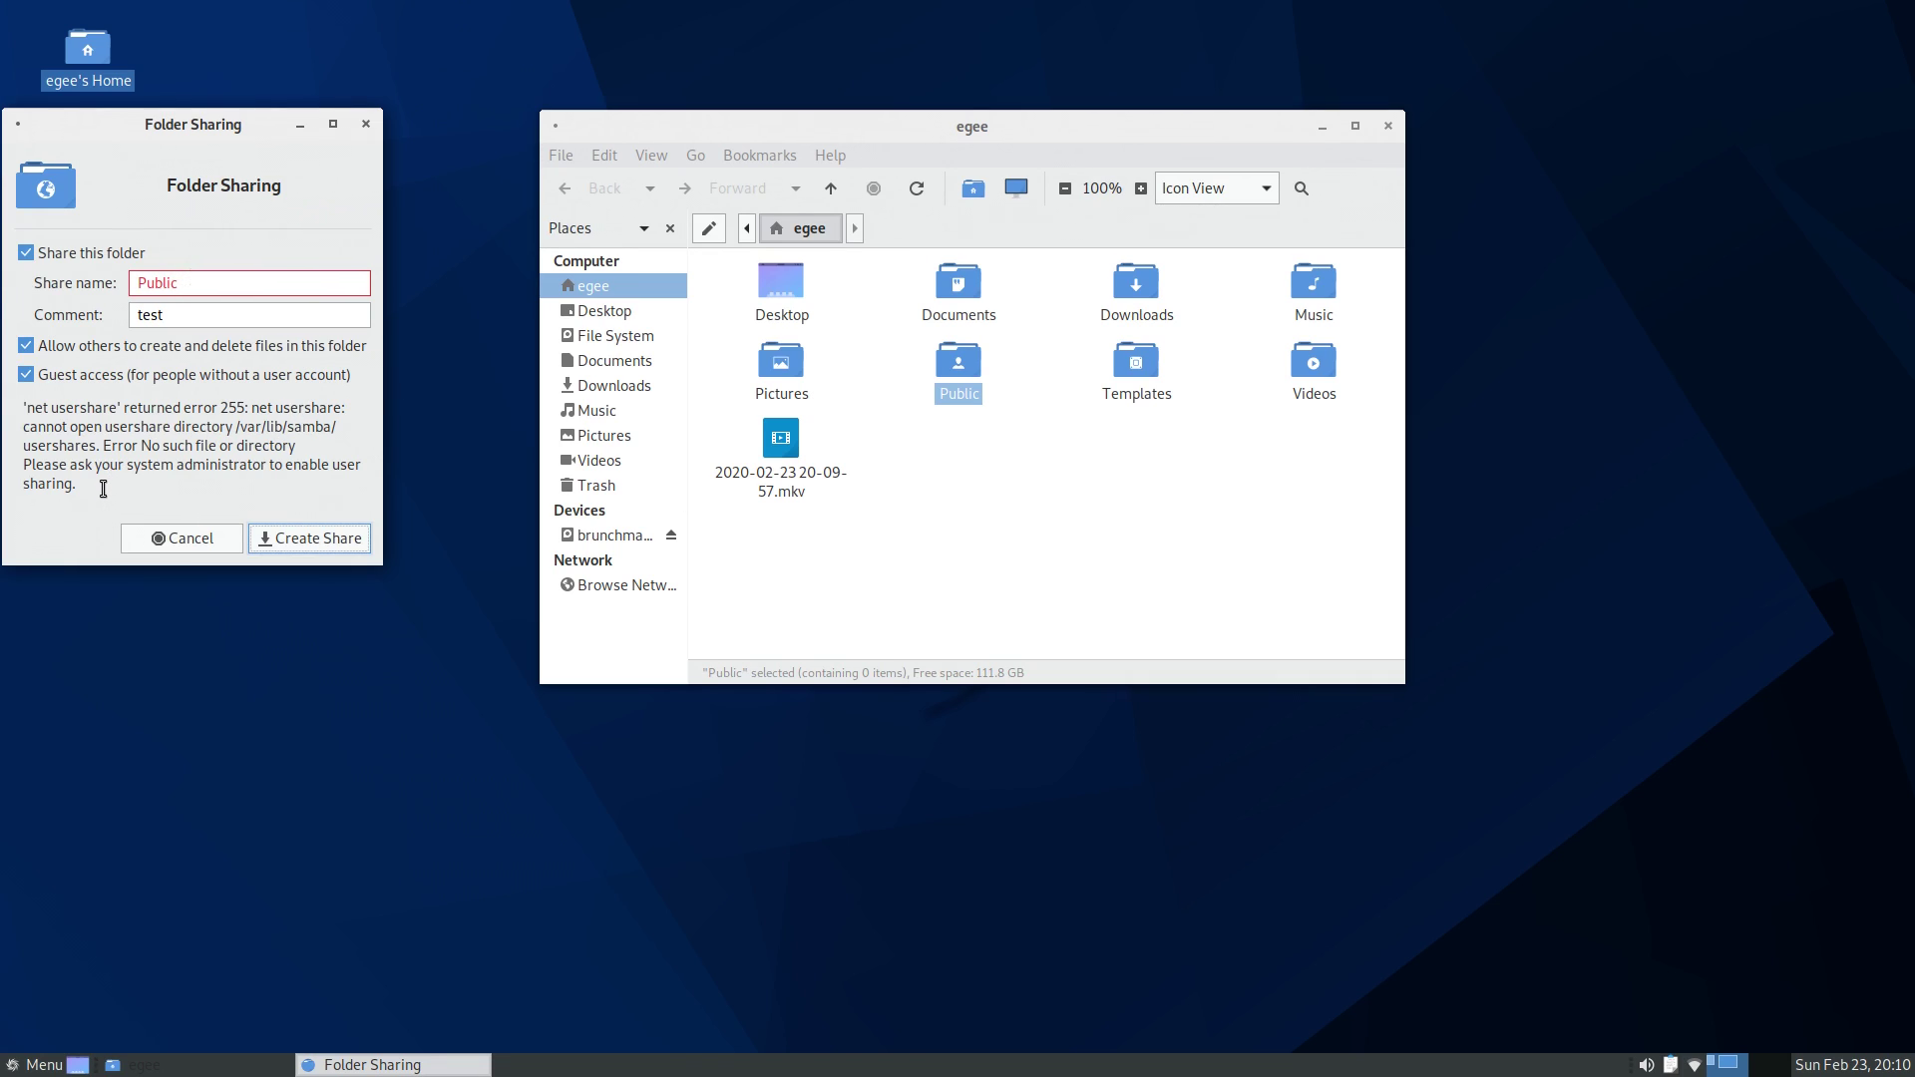
pyautogui.scroll(2, 1146, 798)
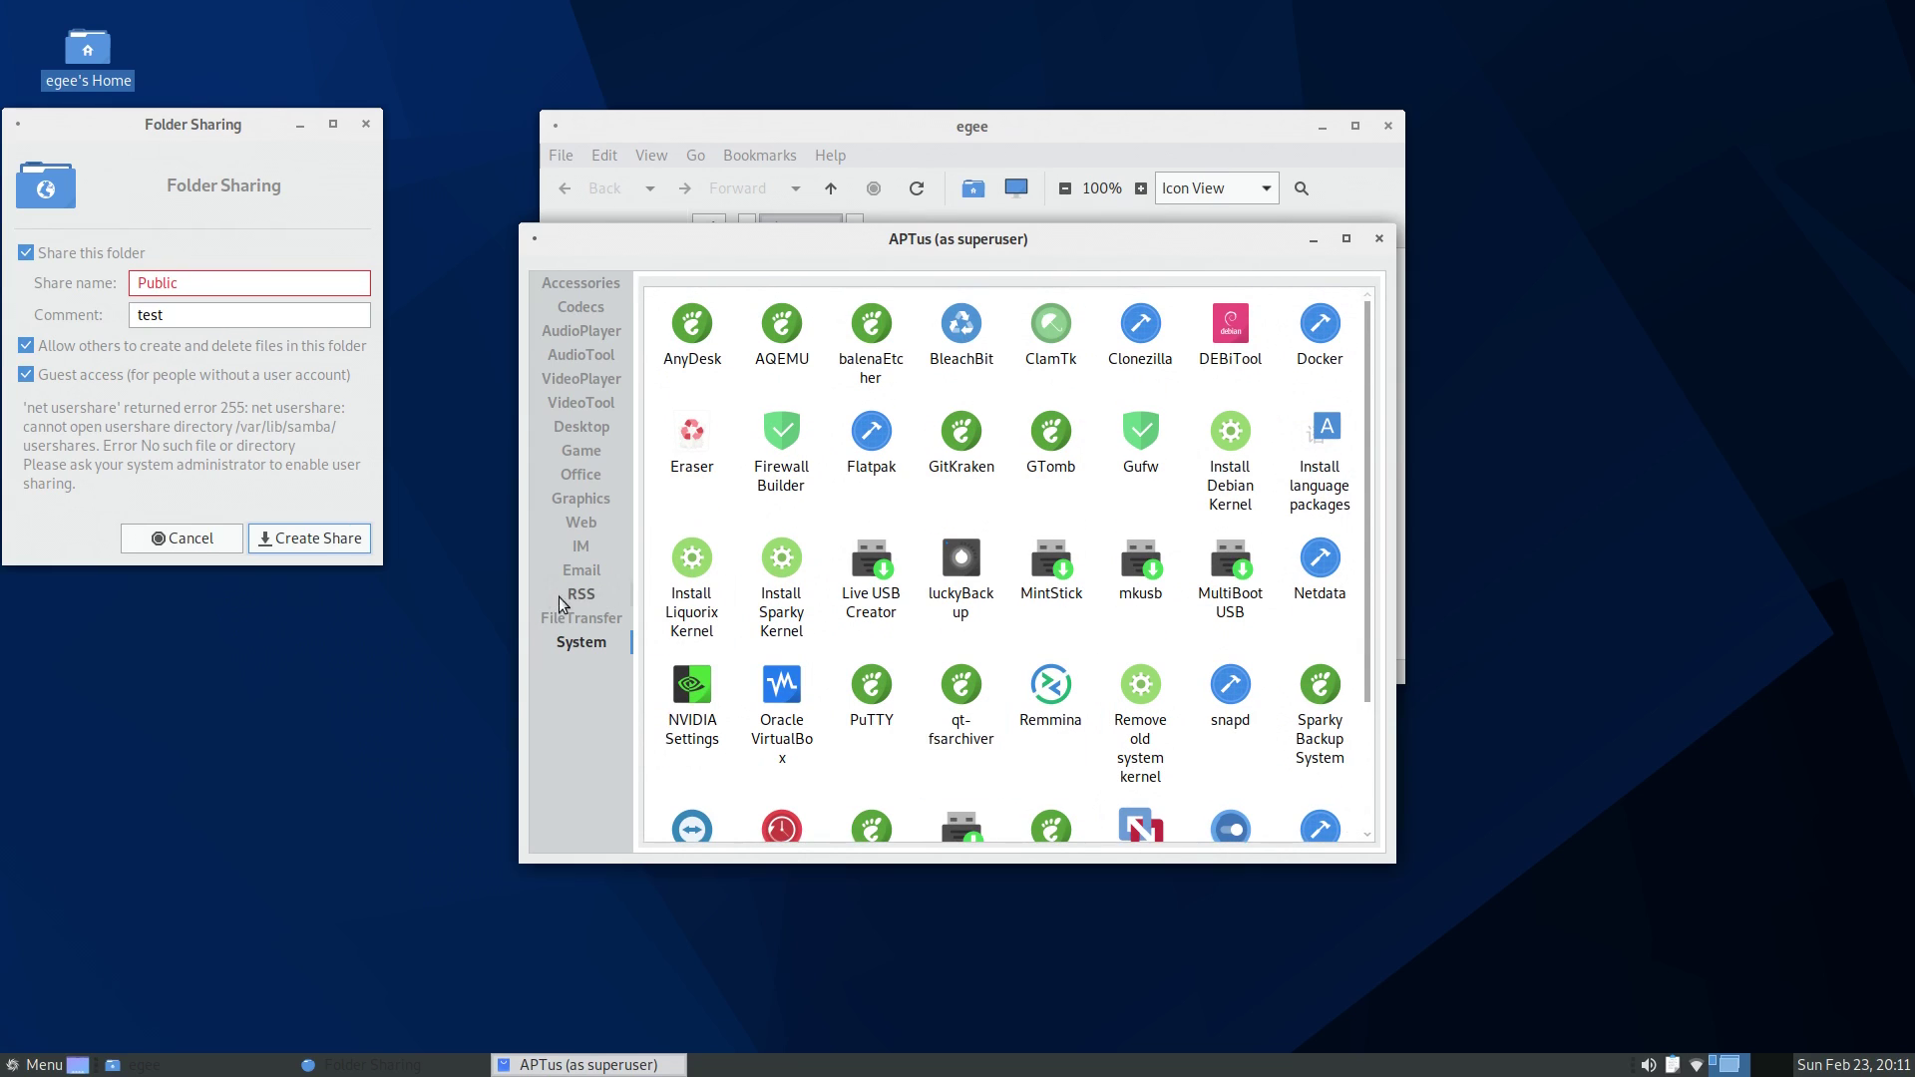
pyautogui.click(579, 620)
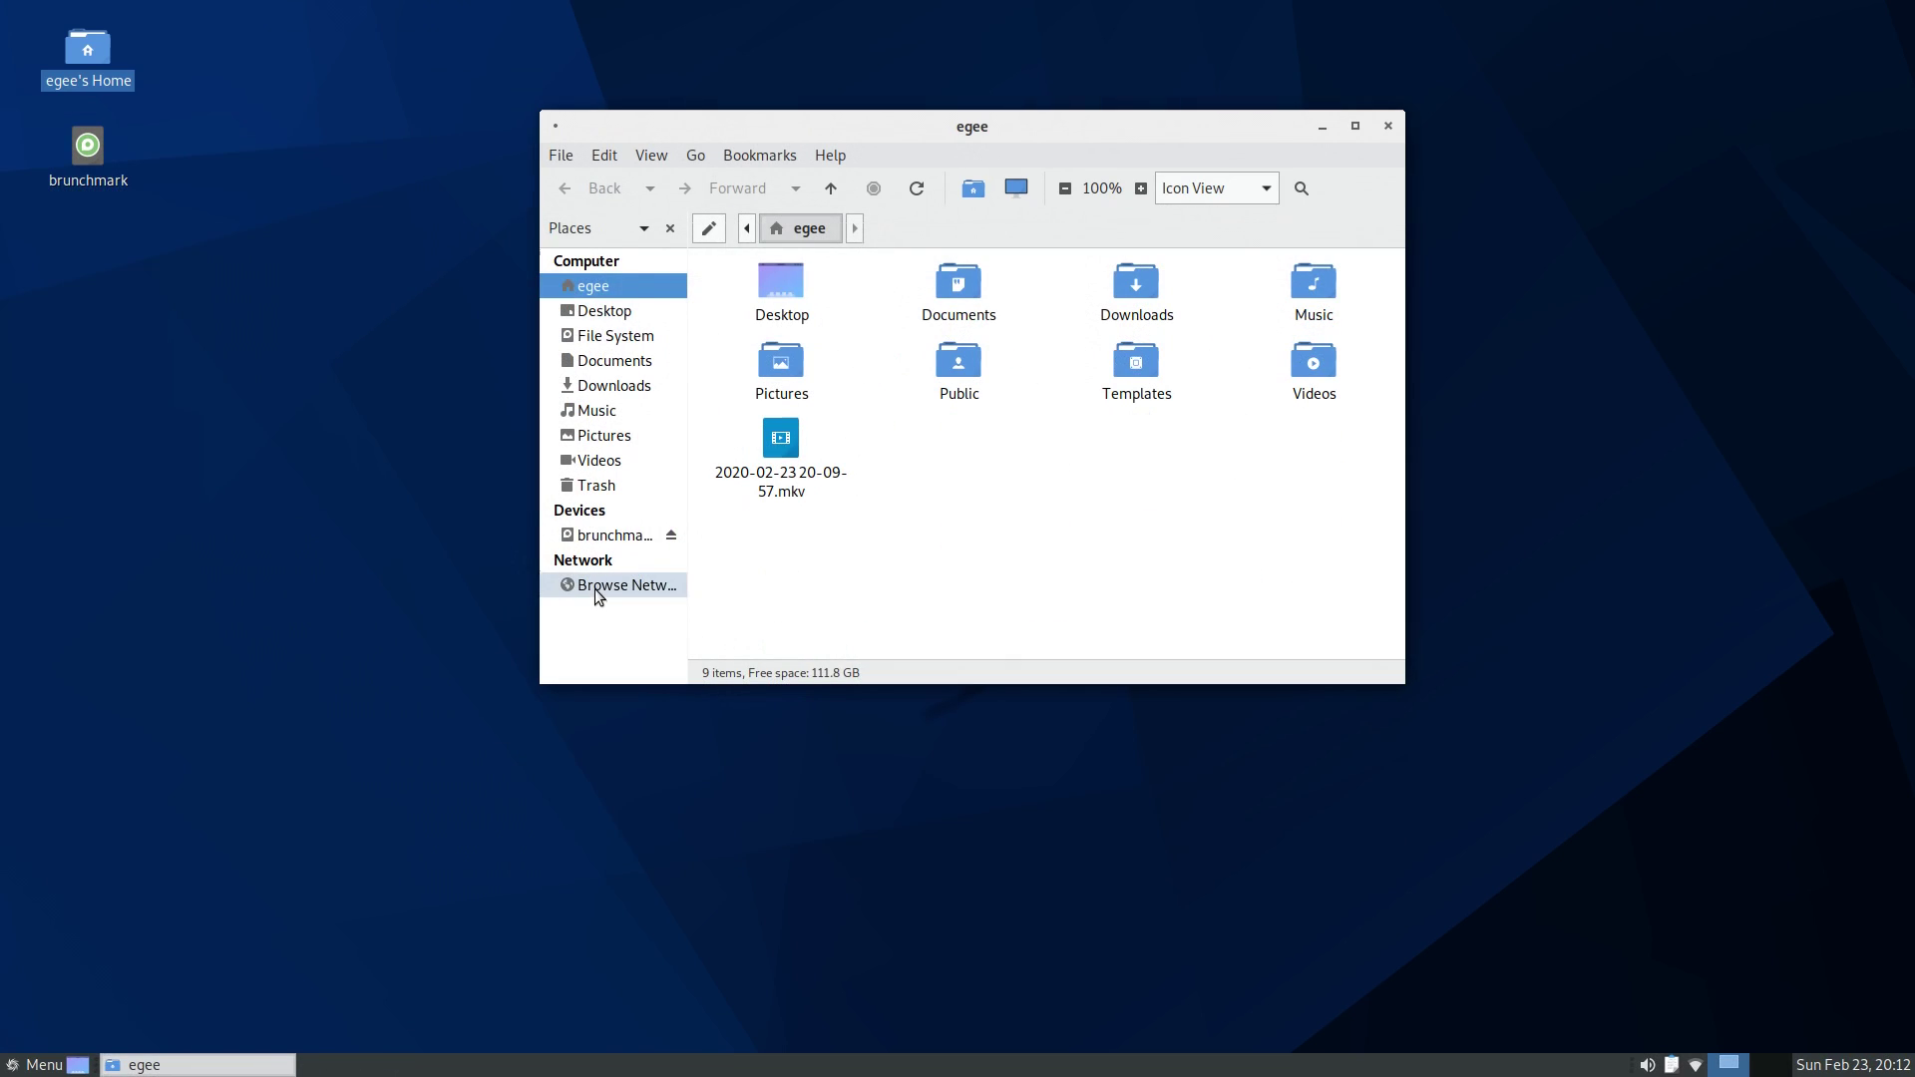
# - Open Windows Network, then connect to ssh://10.0.0.171 from the Go To bar
pyautogui.click(595, 587)
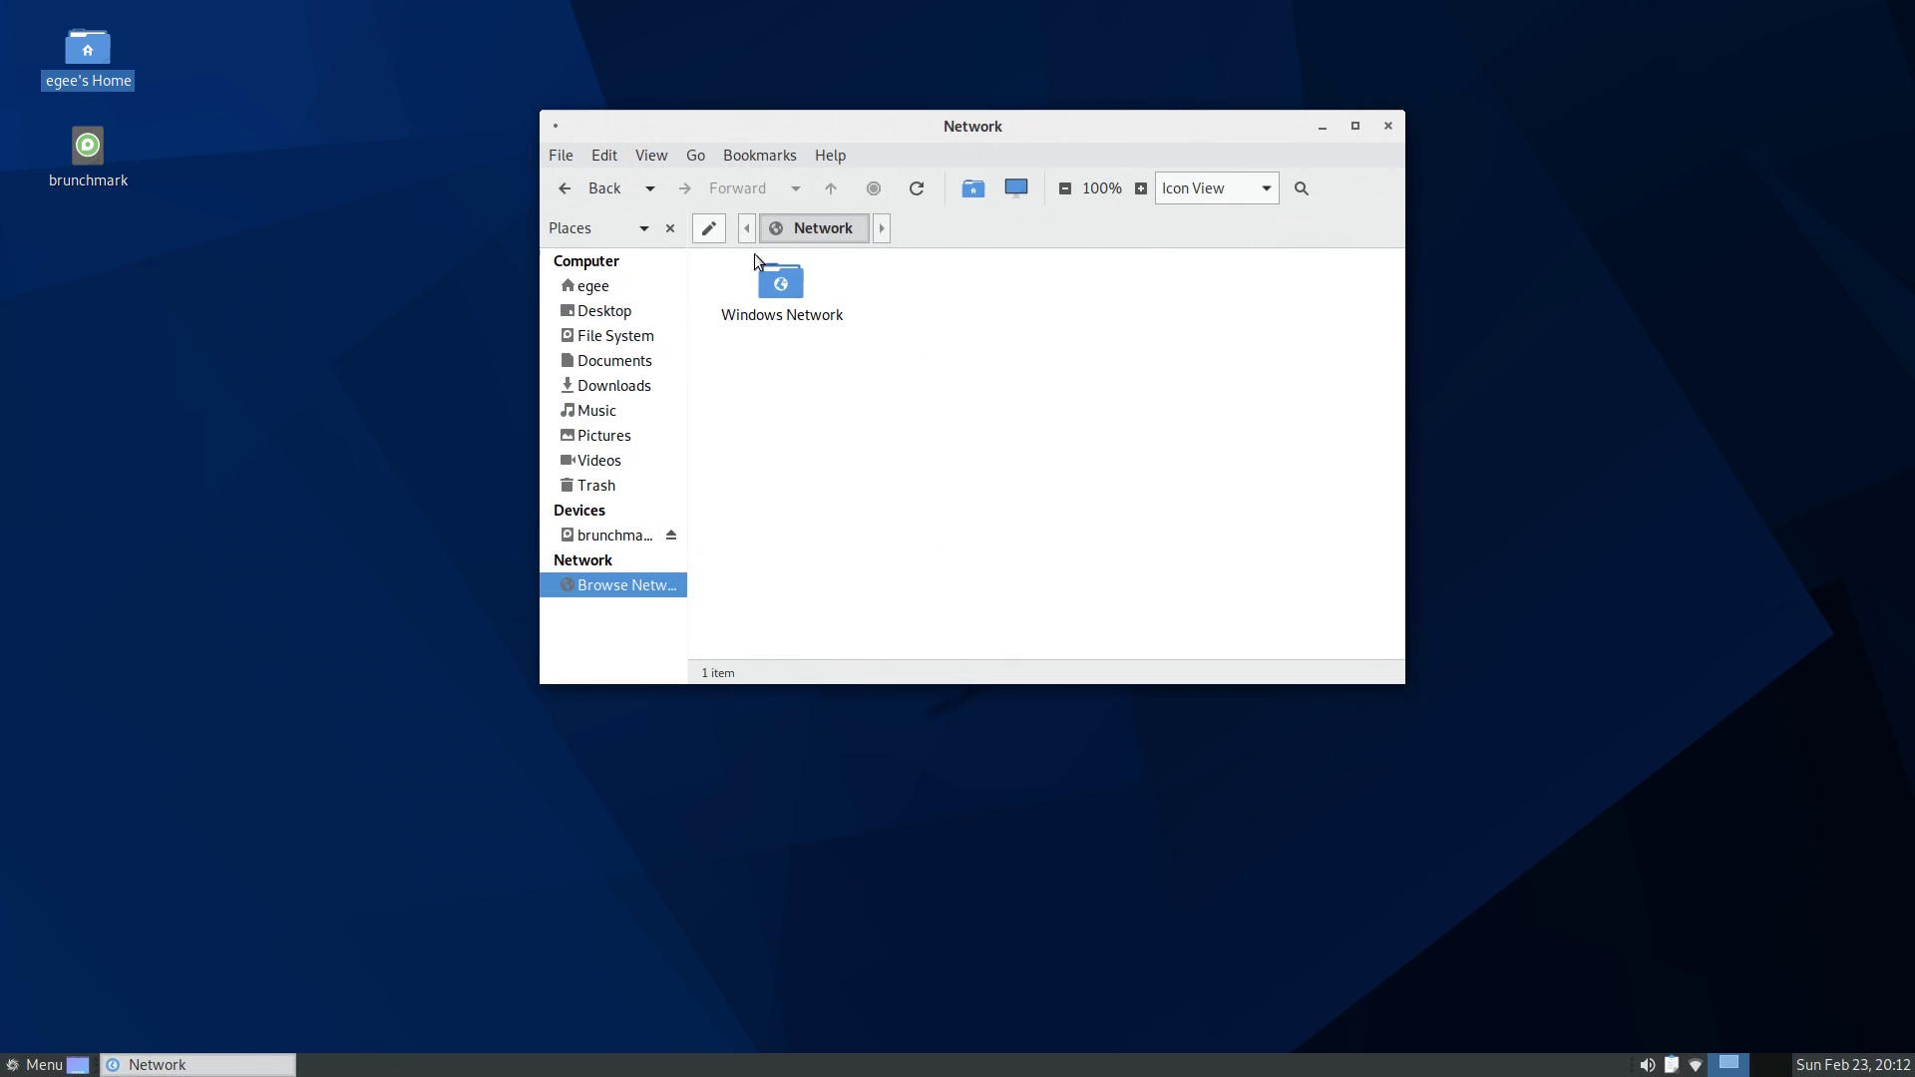
pyautogui.click(788, 296)
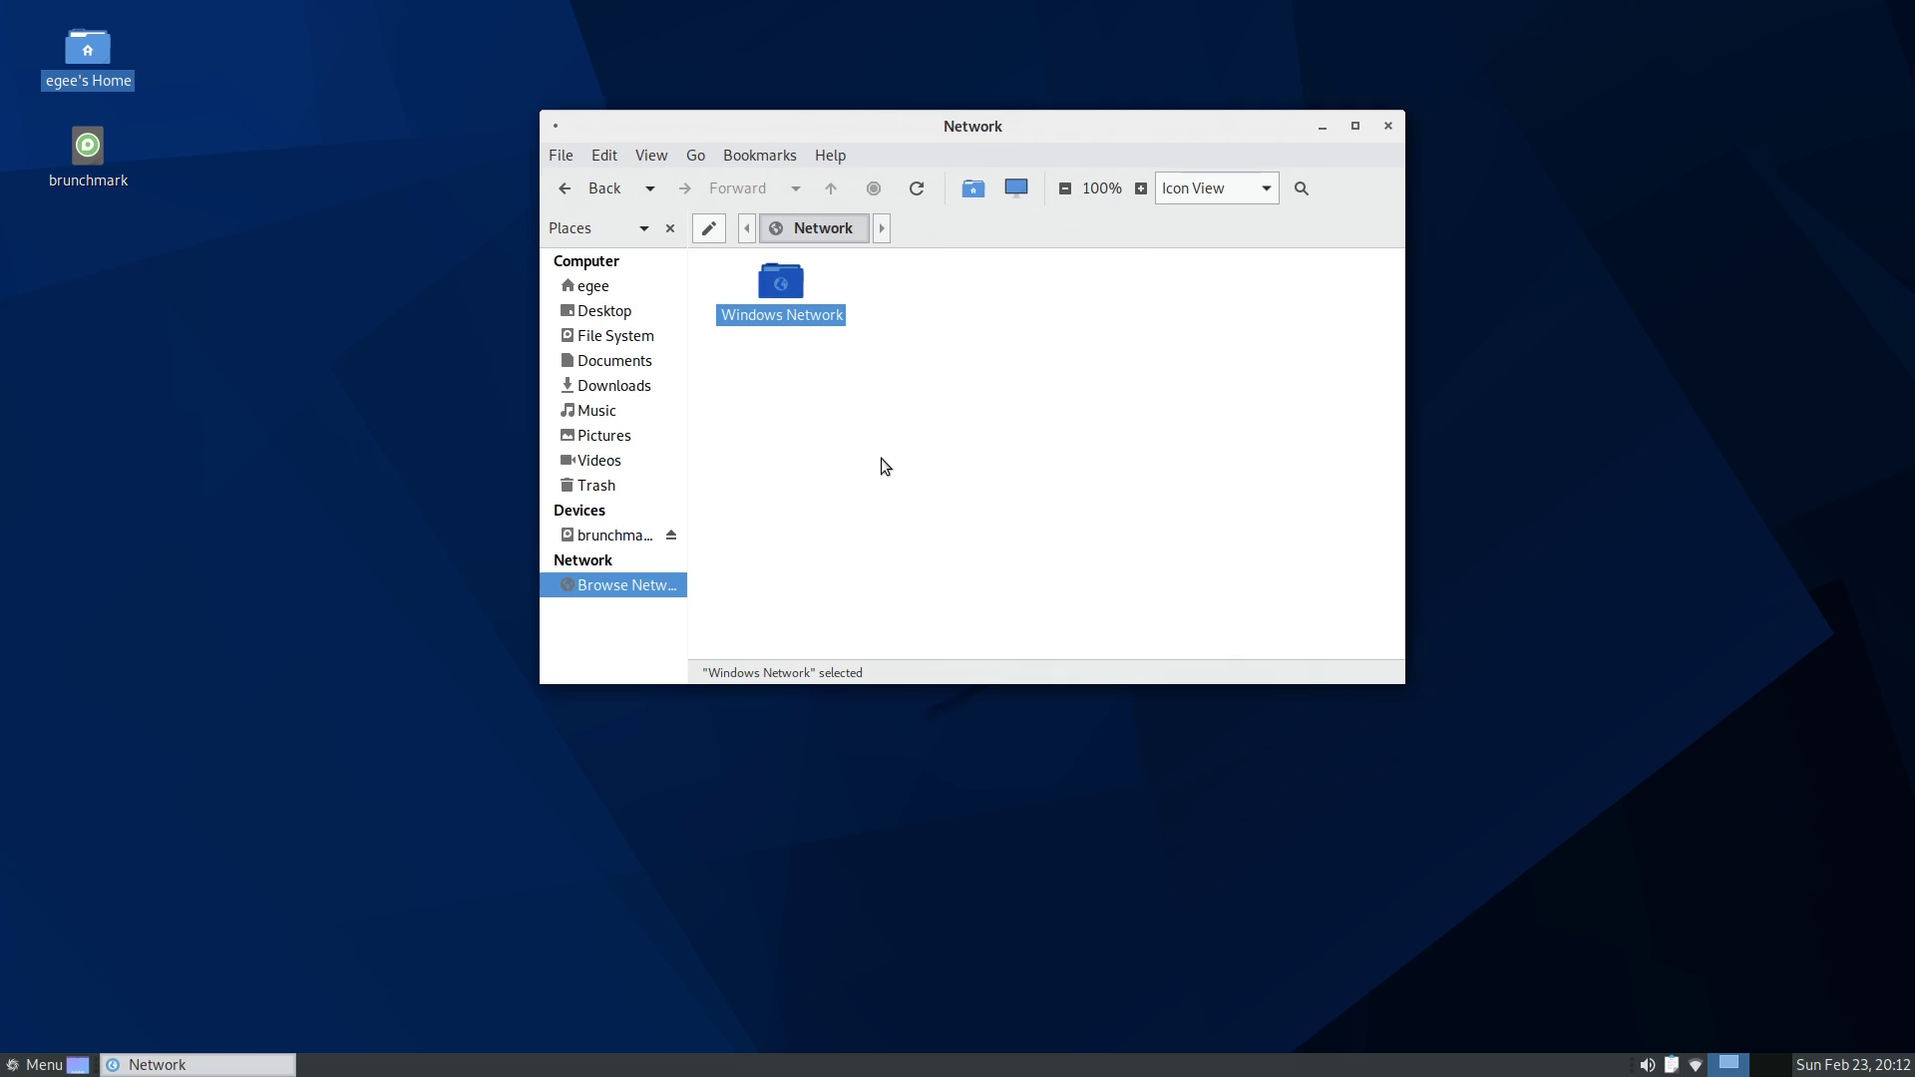
pyautogui.press('Return')
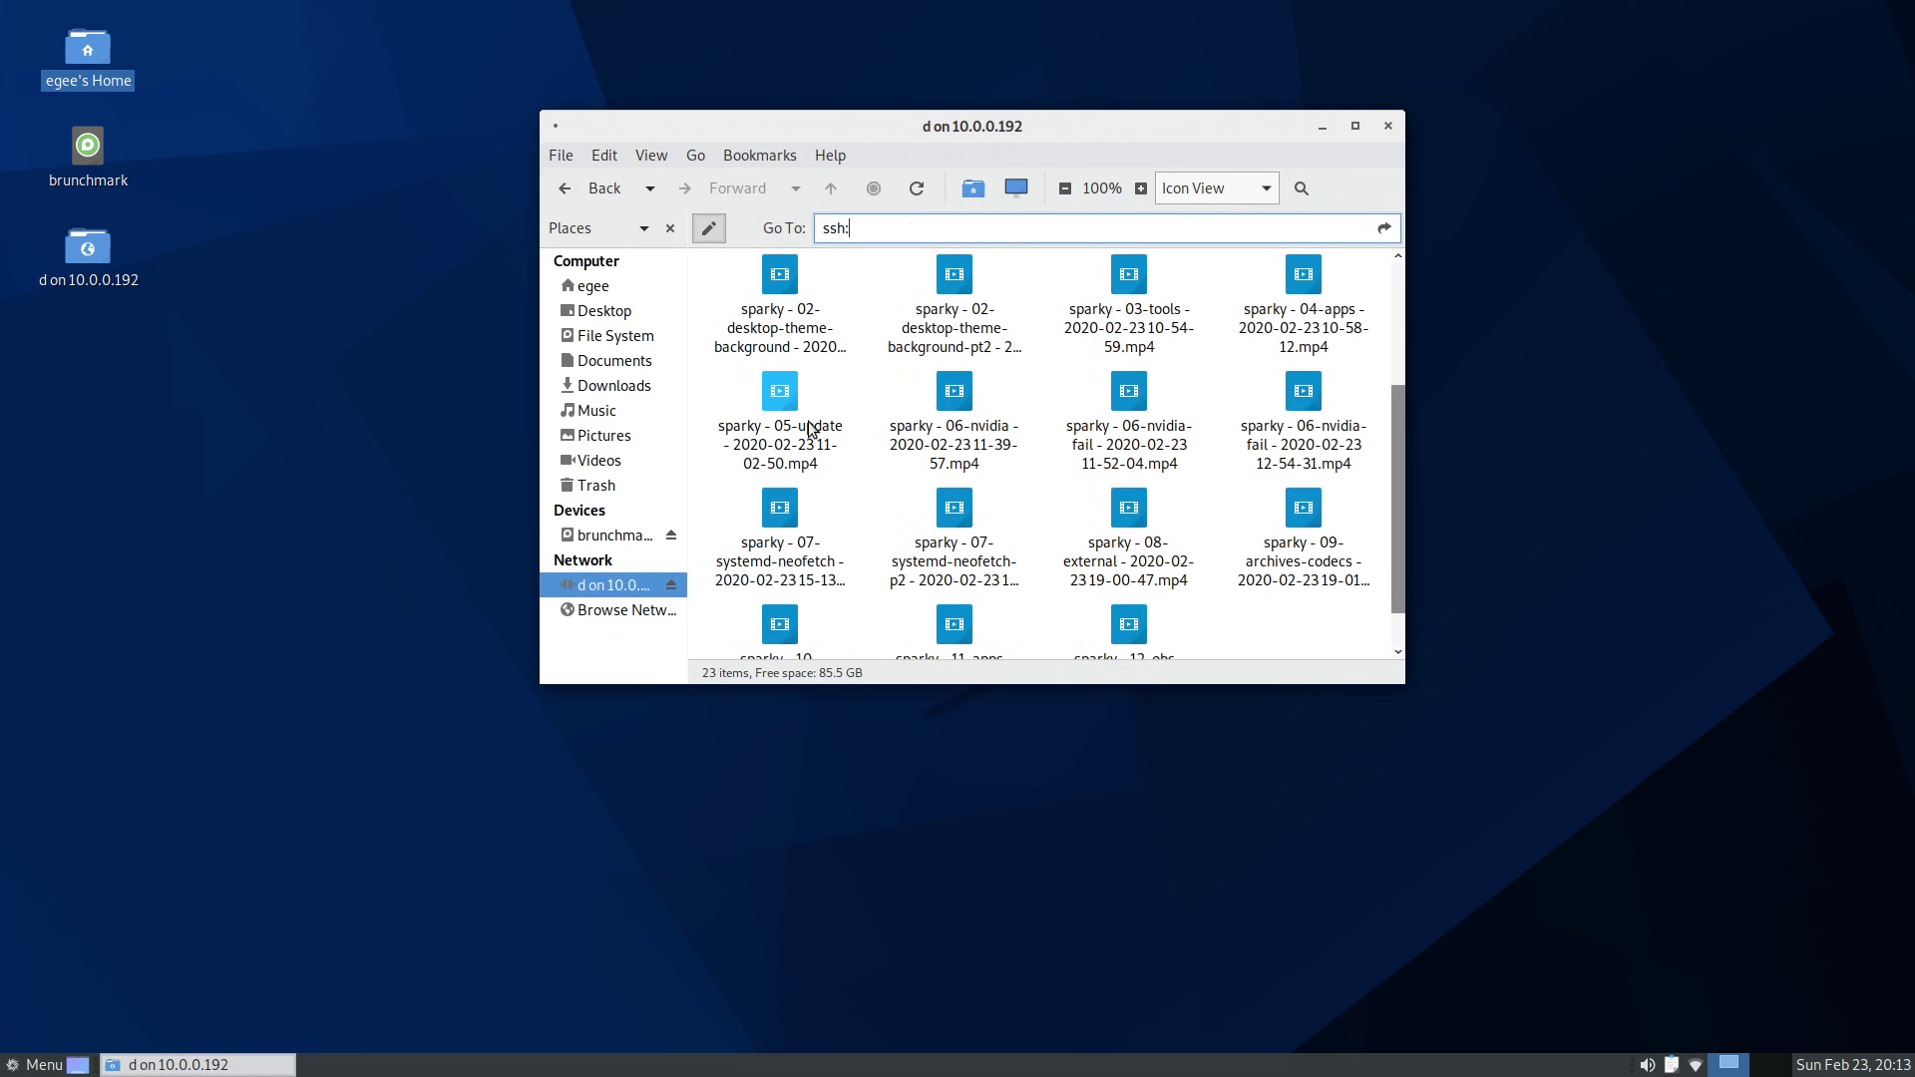
pyautogui.write('//10.0.0.')
pyautogui.write('171')
pyautogui.press('Return')
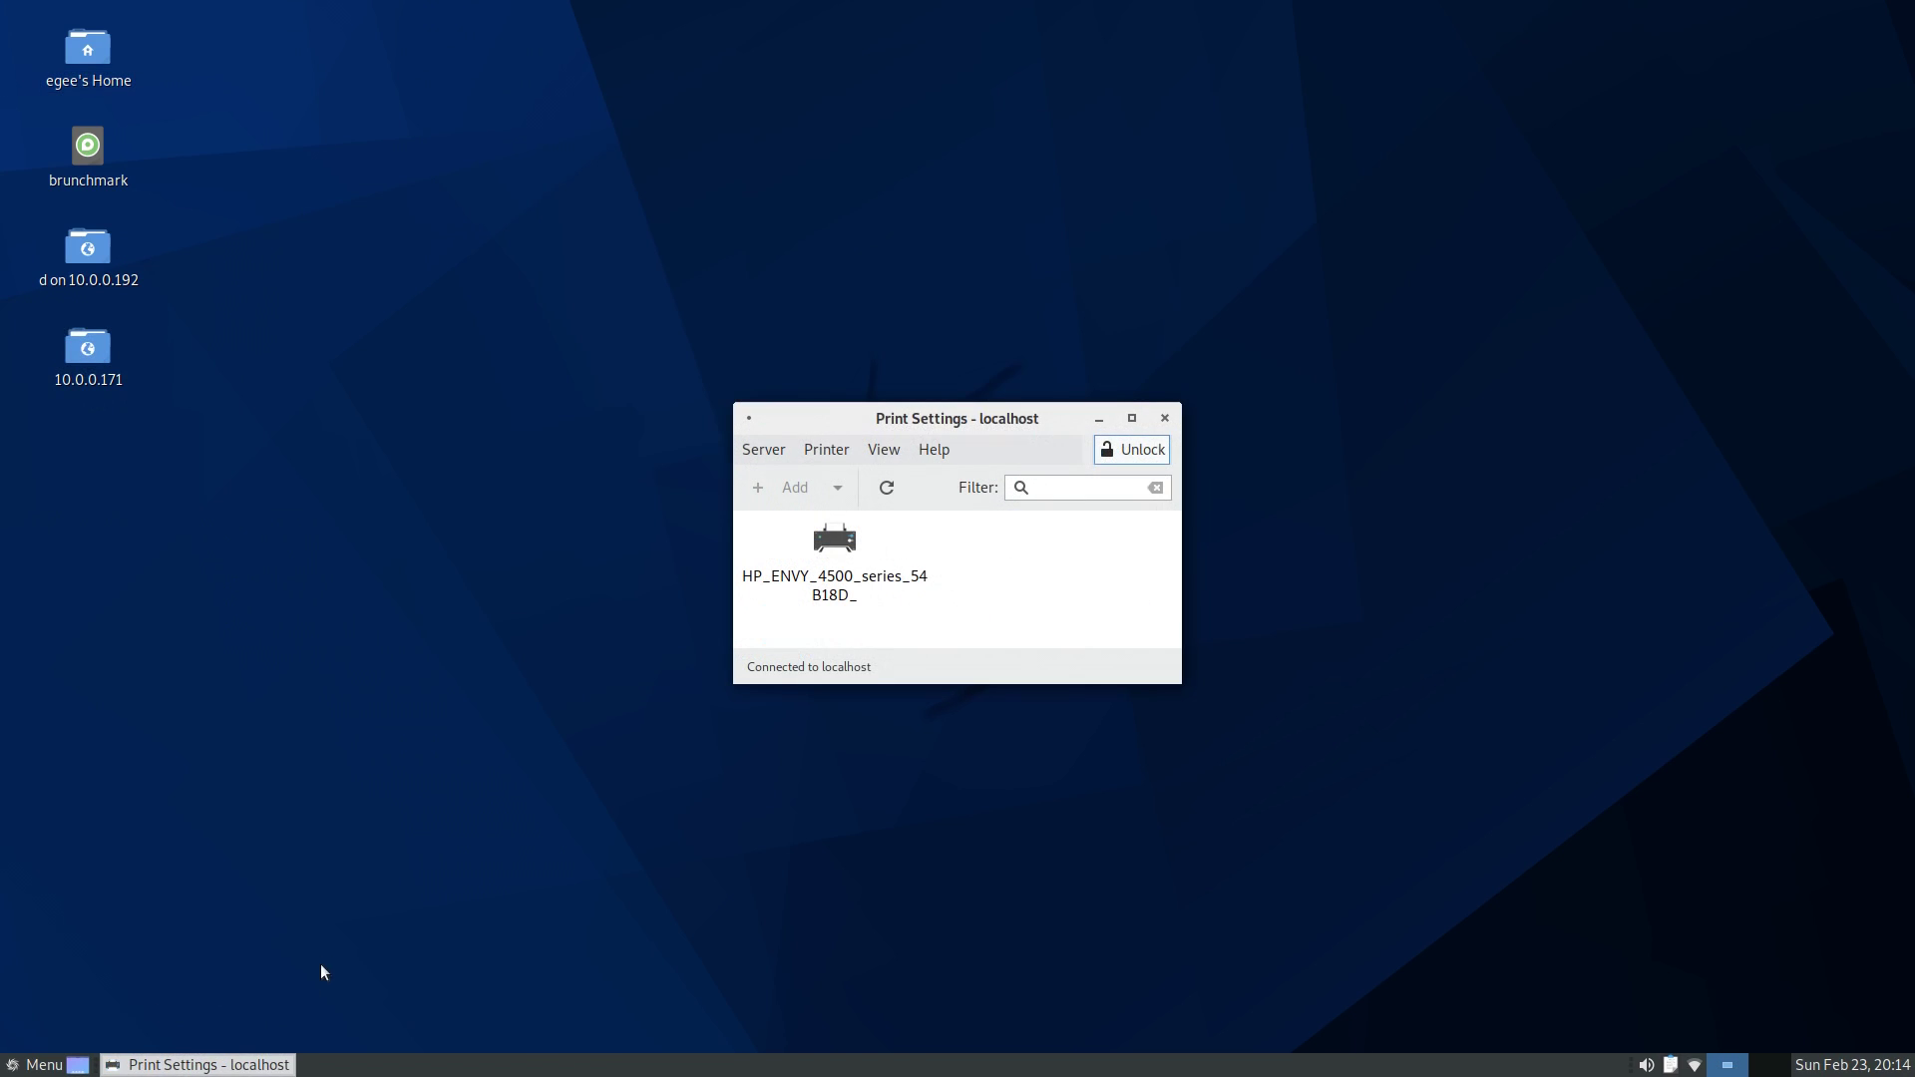
# - Set the HP ENVY 4500 printer's description and location to 'test' and apply
pyautogui.click(853, 576)
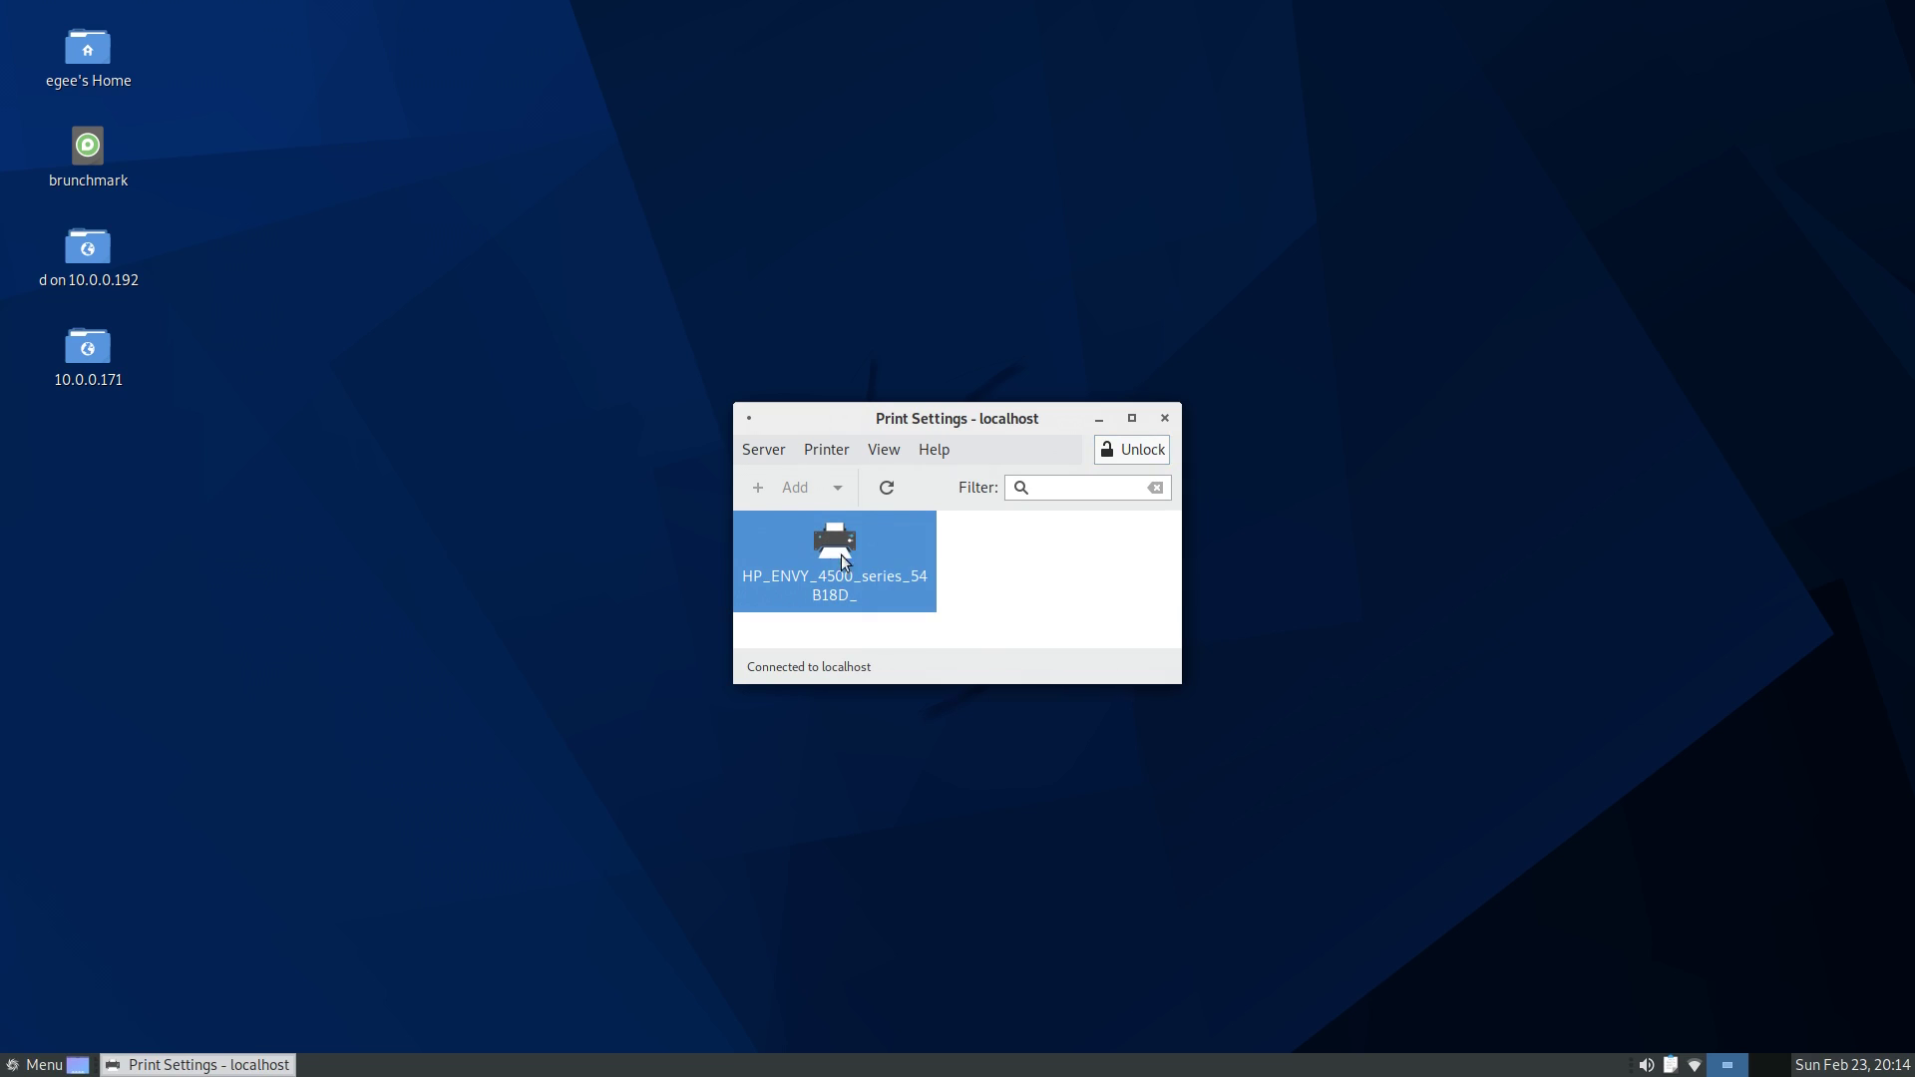
pyautogui.doubleClick(843, 551)
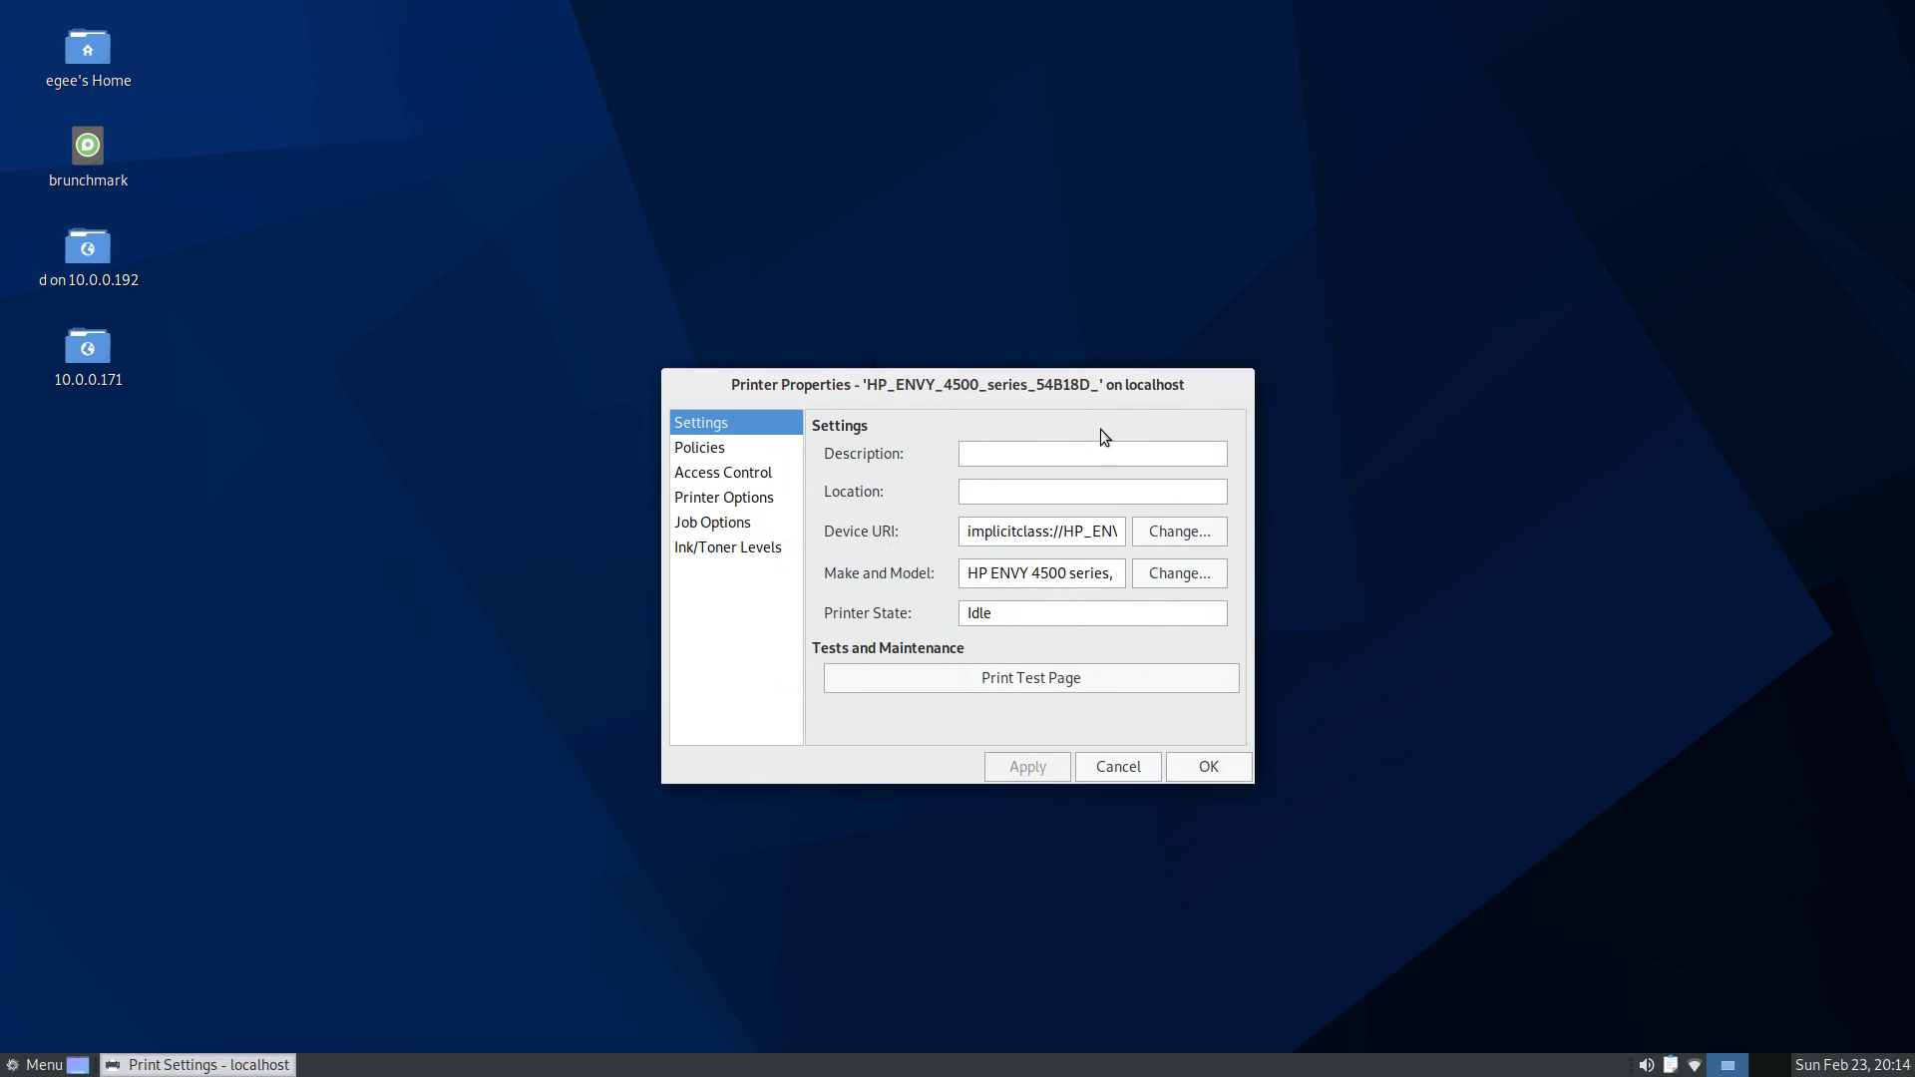
pyautogui.click(1072, 450)
pyautogui.write('test')
pyautogui.click(1048, 491)
pyautogui.write('test')
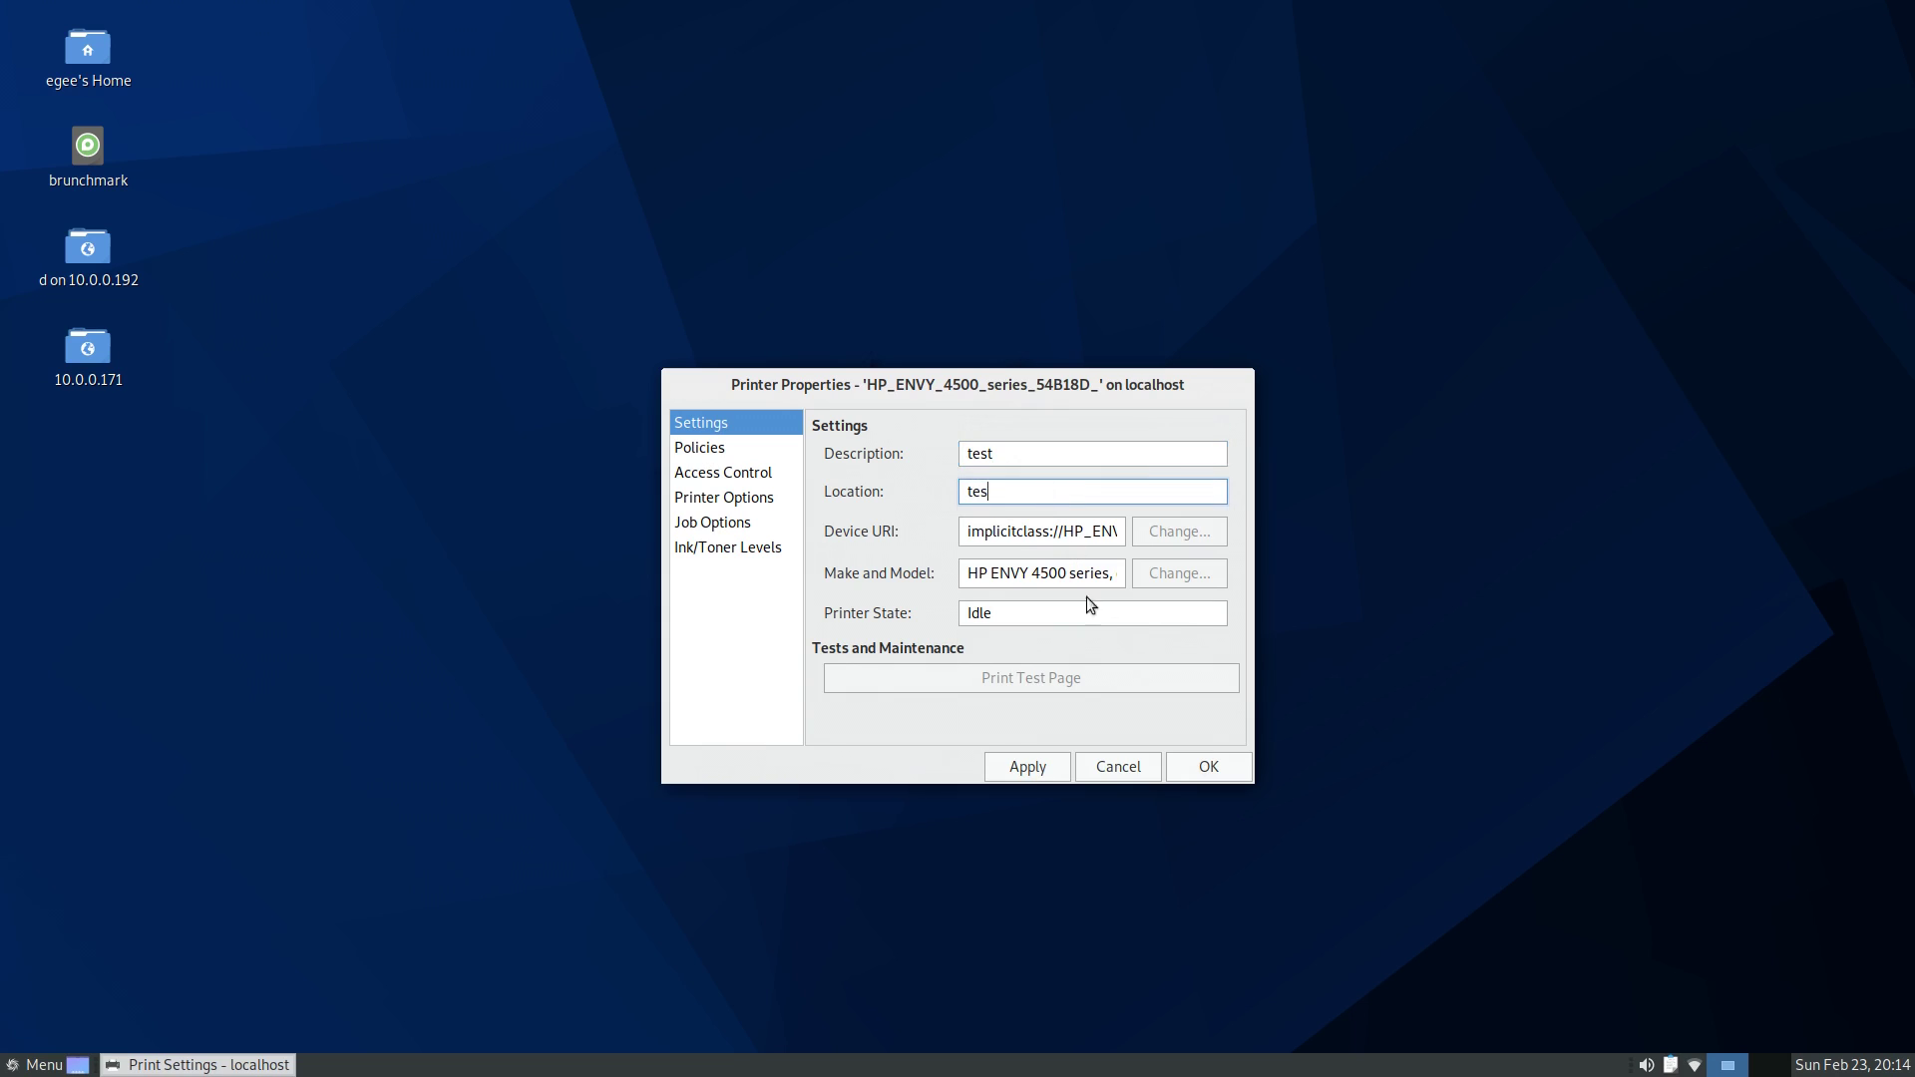
pyautogui.click(1032, 770)
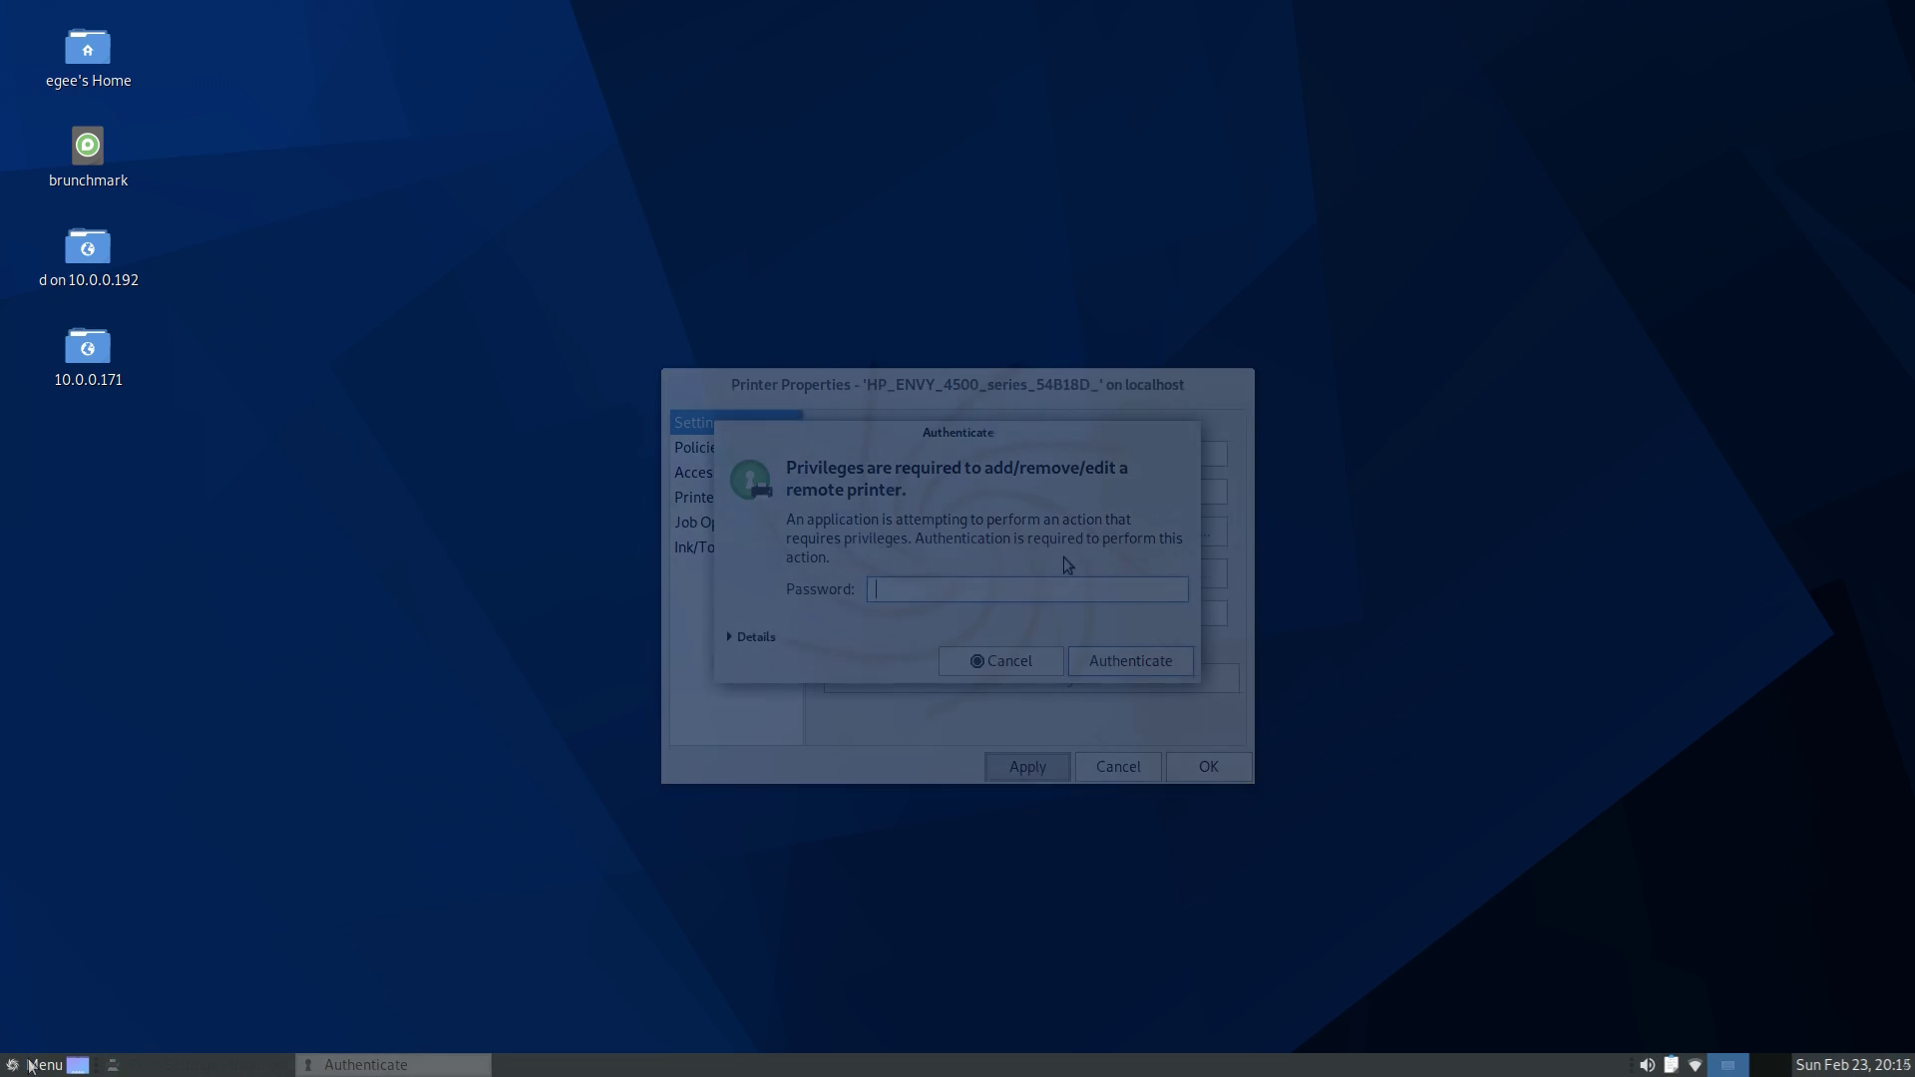
# - Search the Menu for 'apt', after trying 'net' and 'blu', to launch APTus
pyautogui.click(30, 1065)
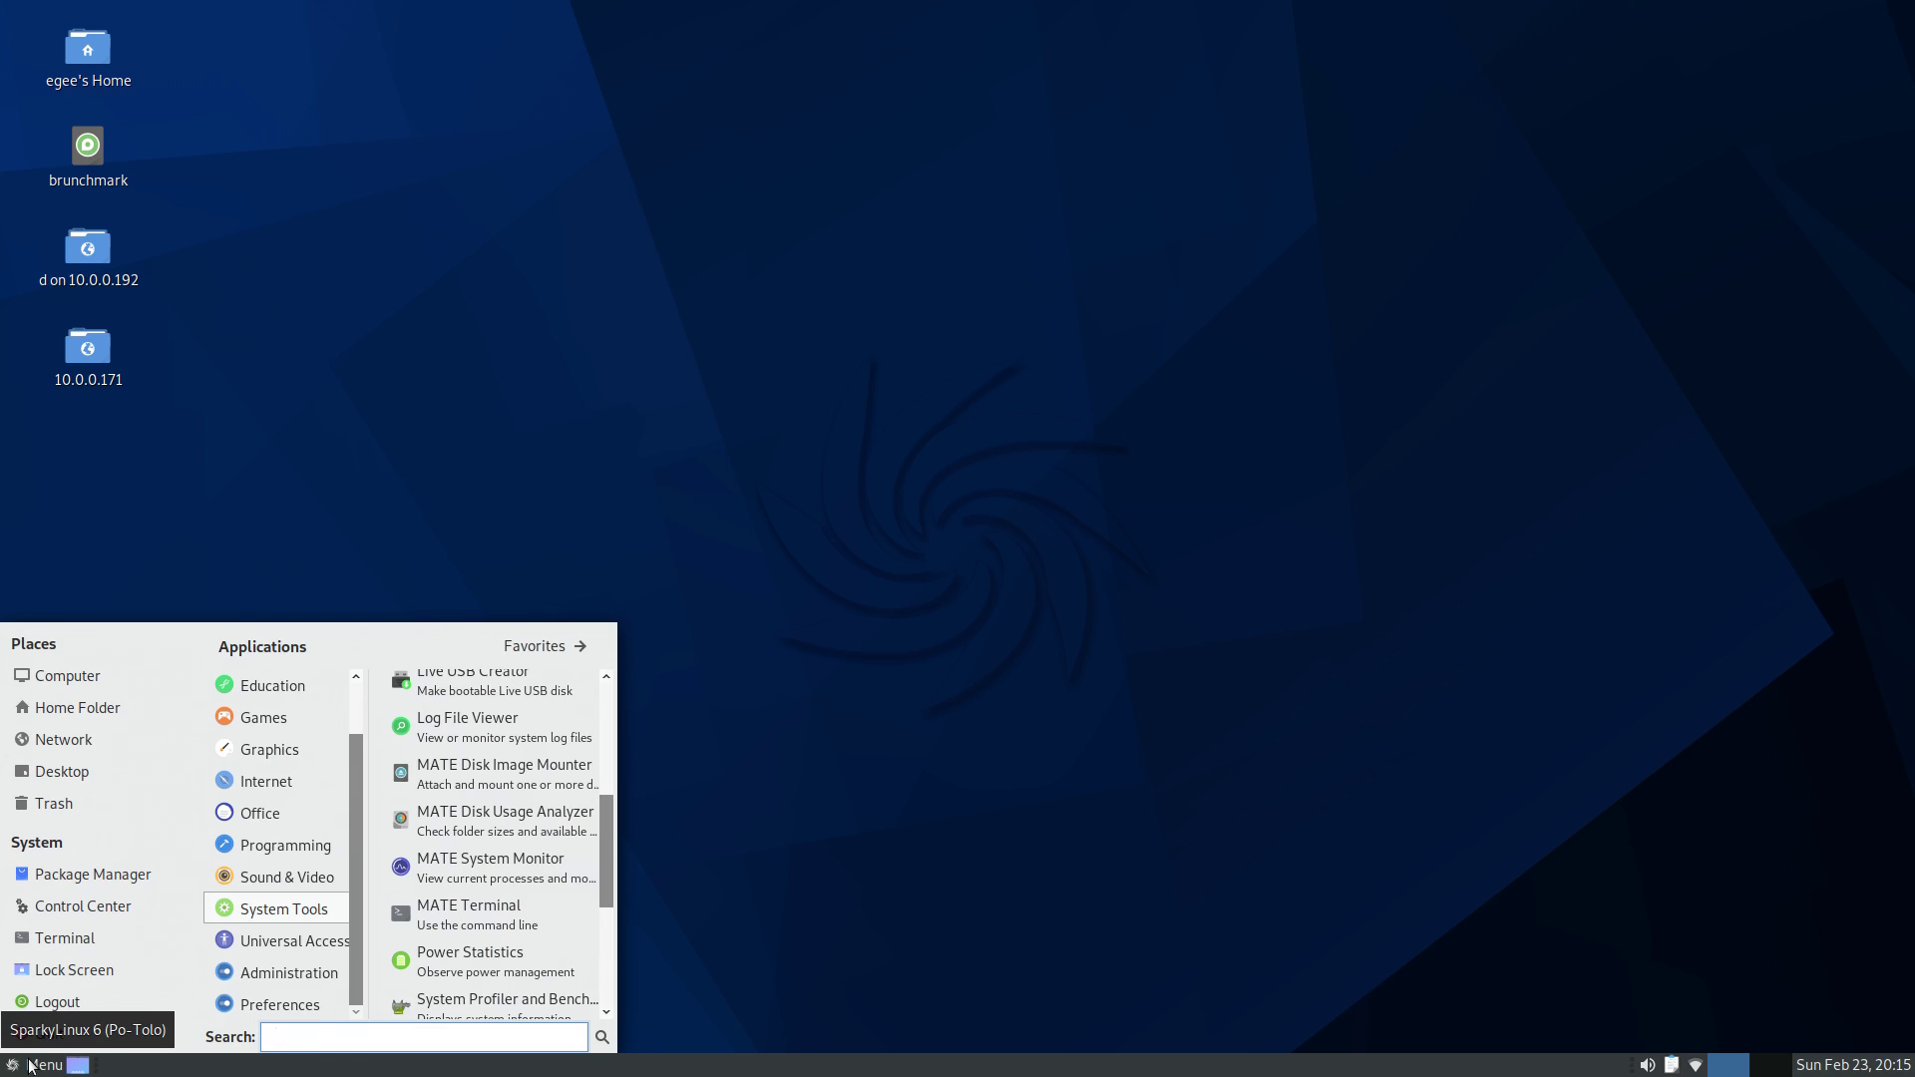
pyautogui.write('net')
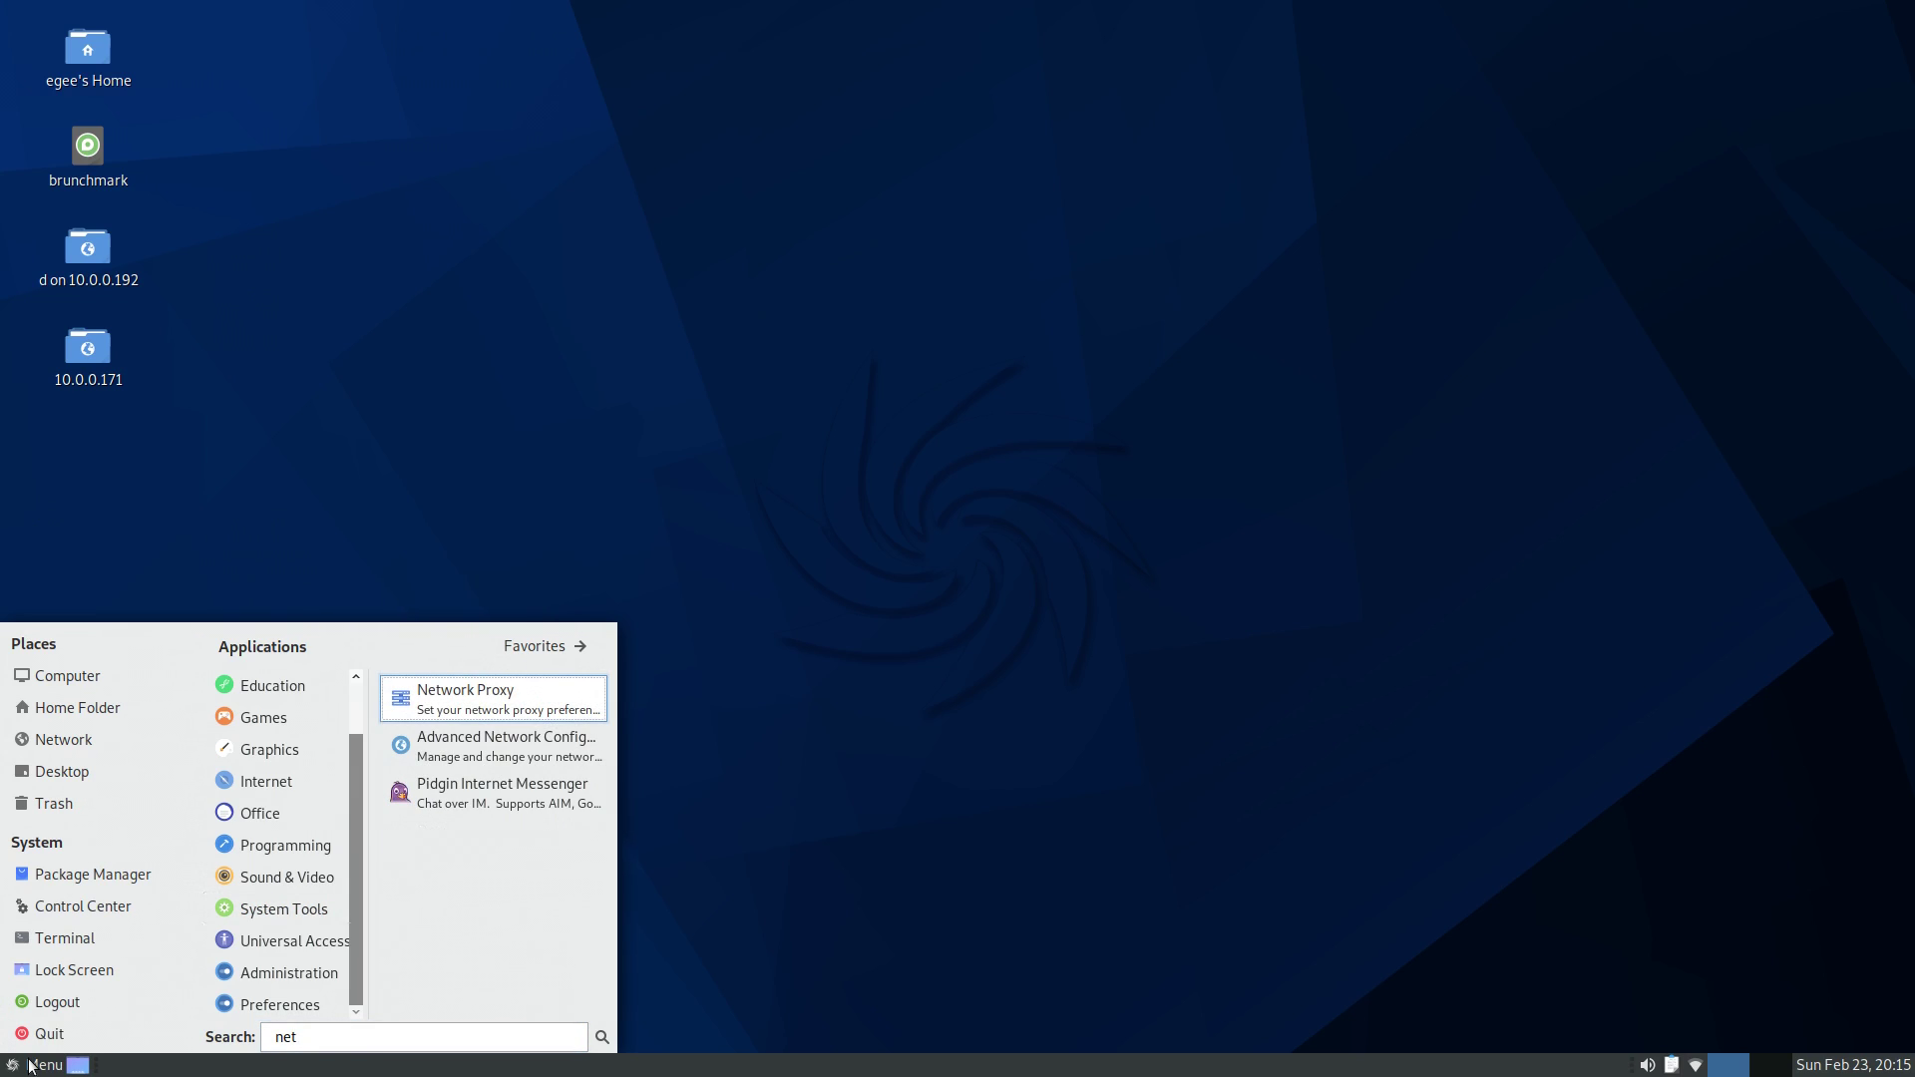
pyautogui.press('BackSpace')
pyautogui.press('BackSpace')
pyautogui.press('BackSpace')
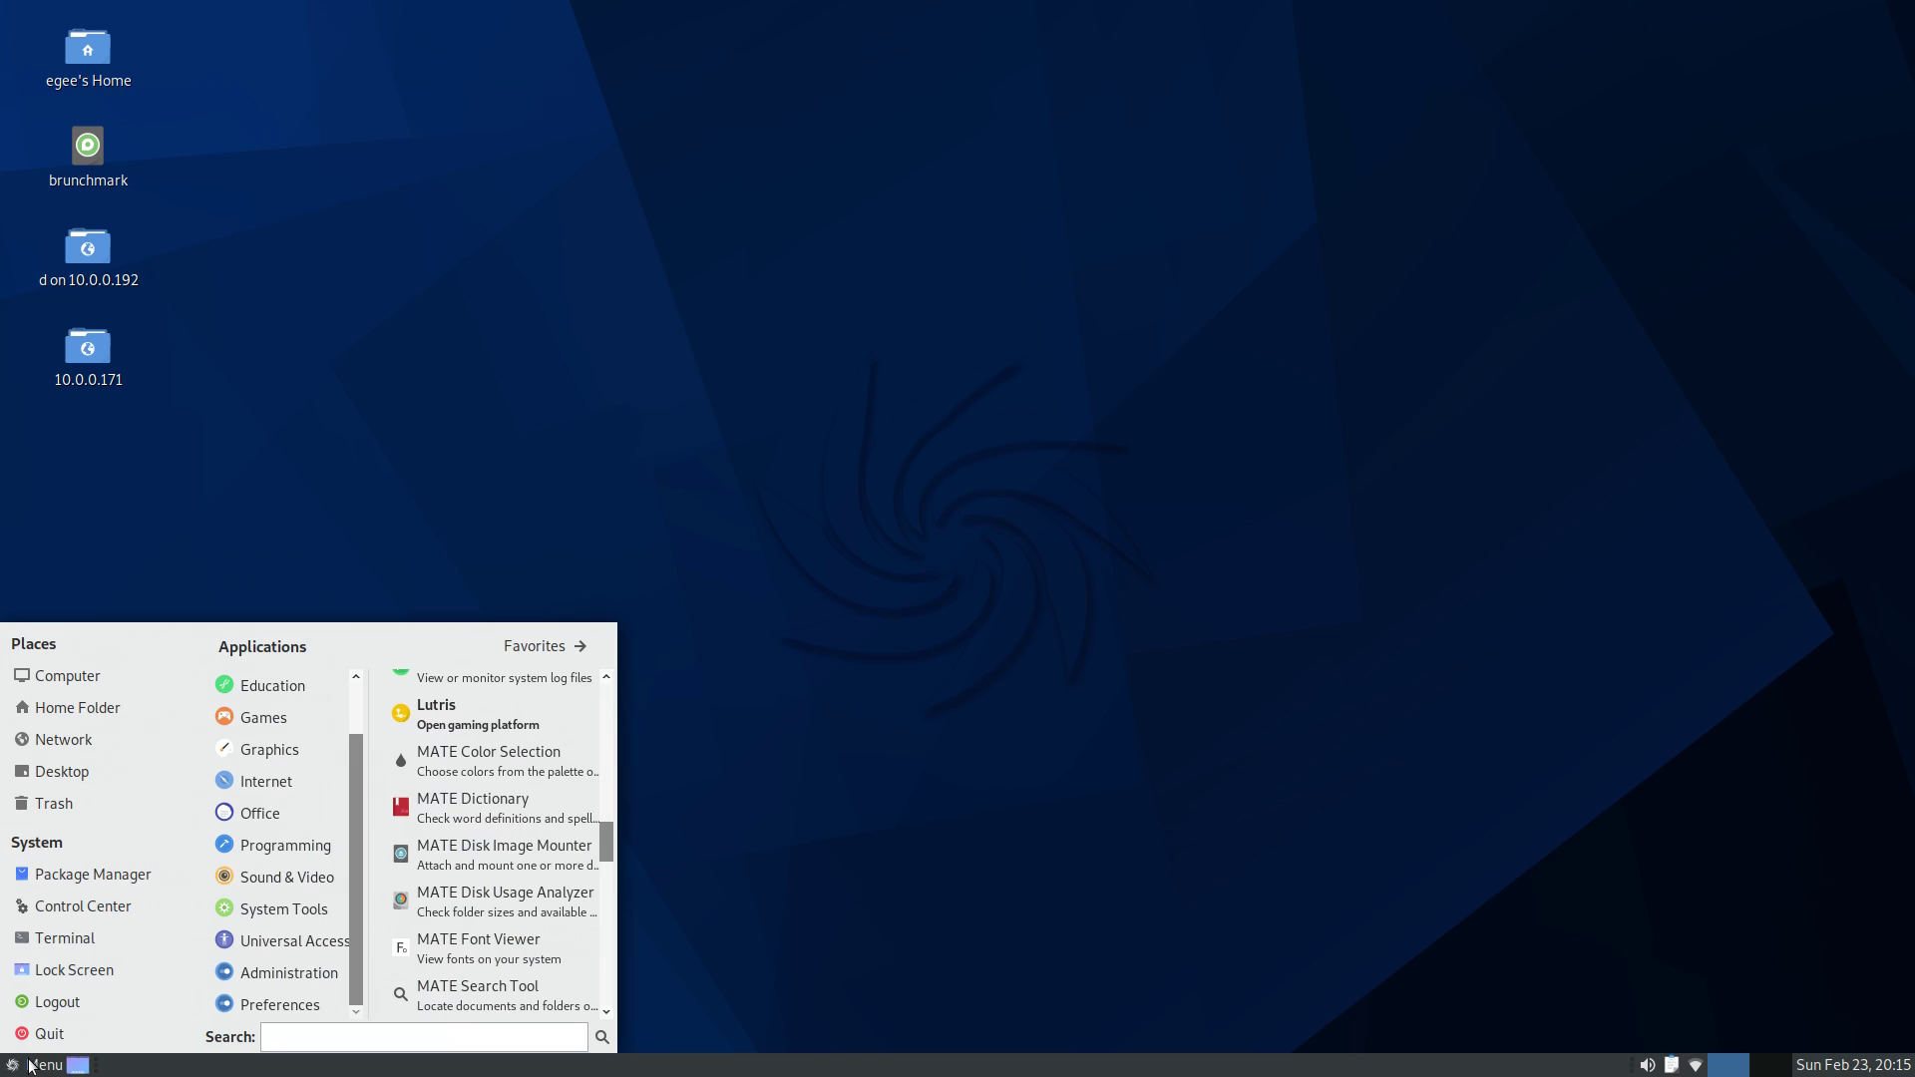
pyautogui.write('blu')
pyautogui.press('BackSpace')
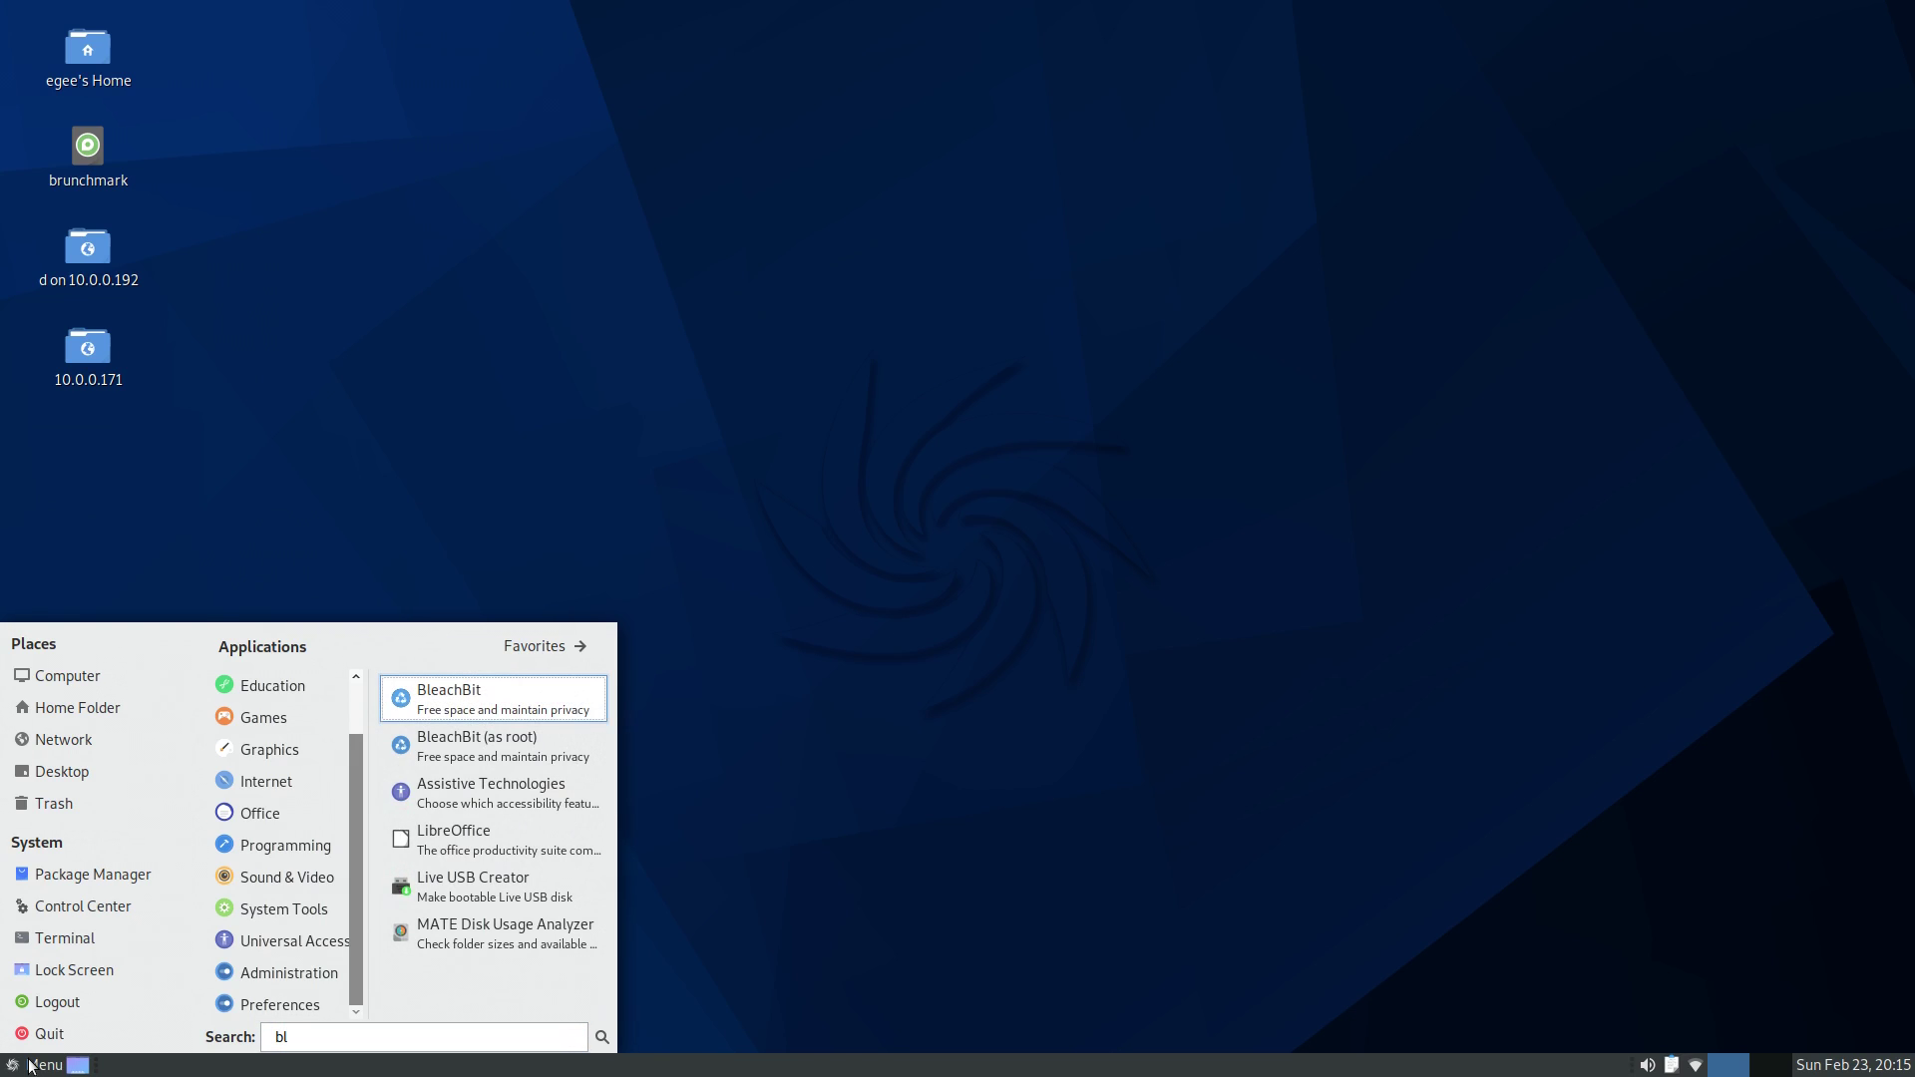
pyautogui.press('BackSpace')
pyautogui.press('BackSpace')
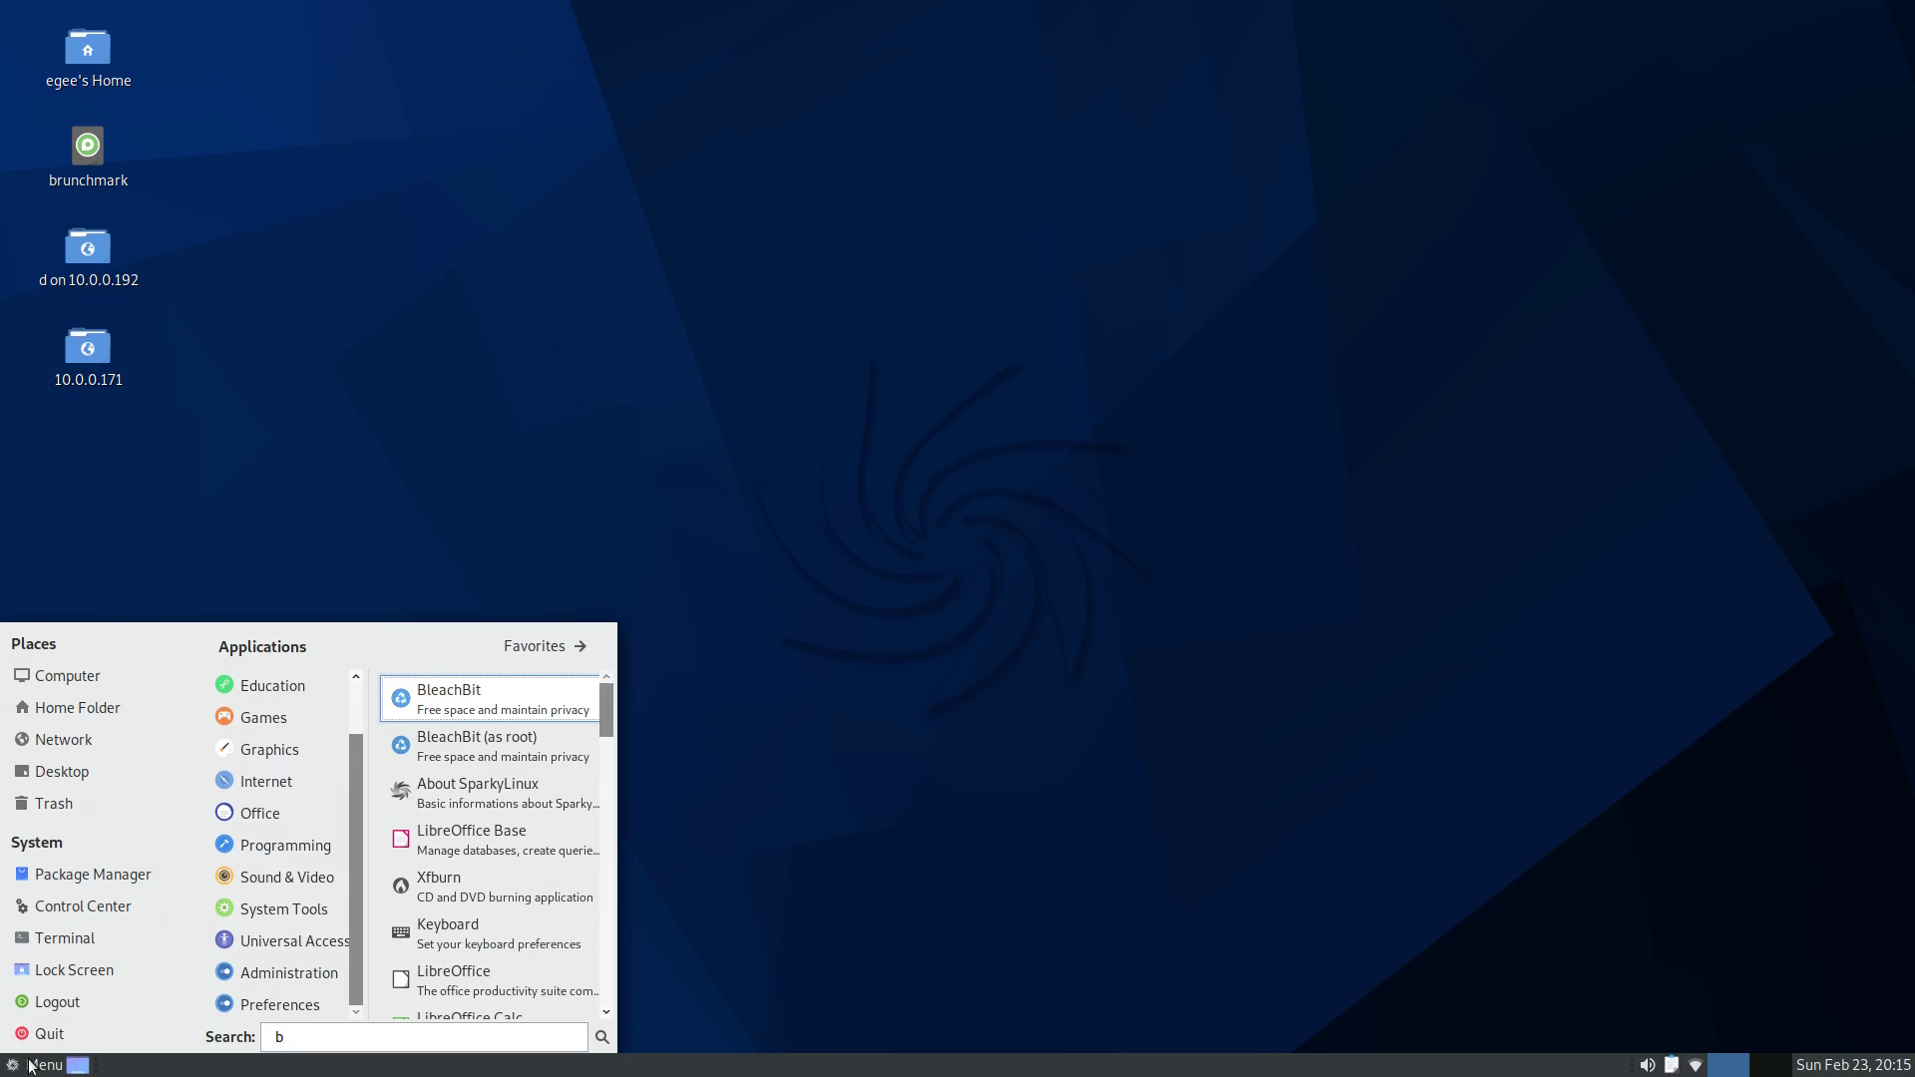
pyautogui.write('apt')
pyautogui.press('Return')
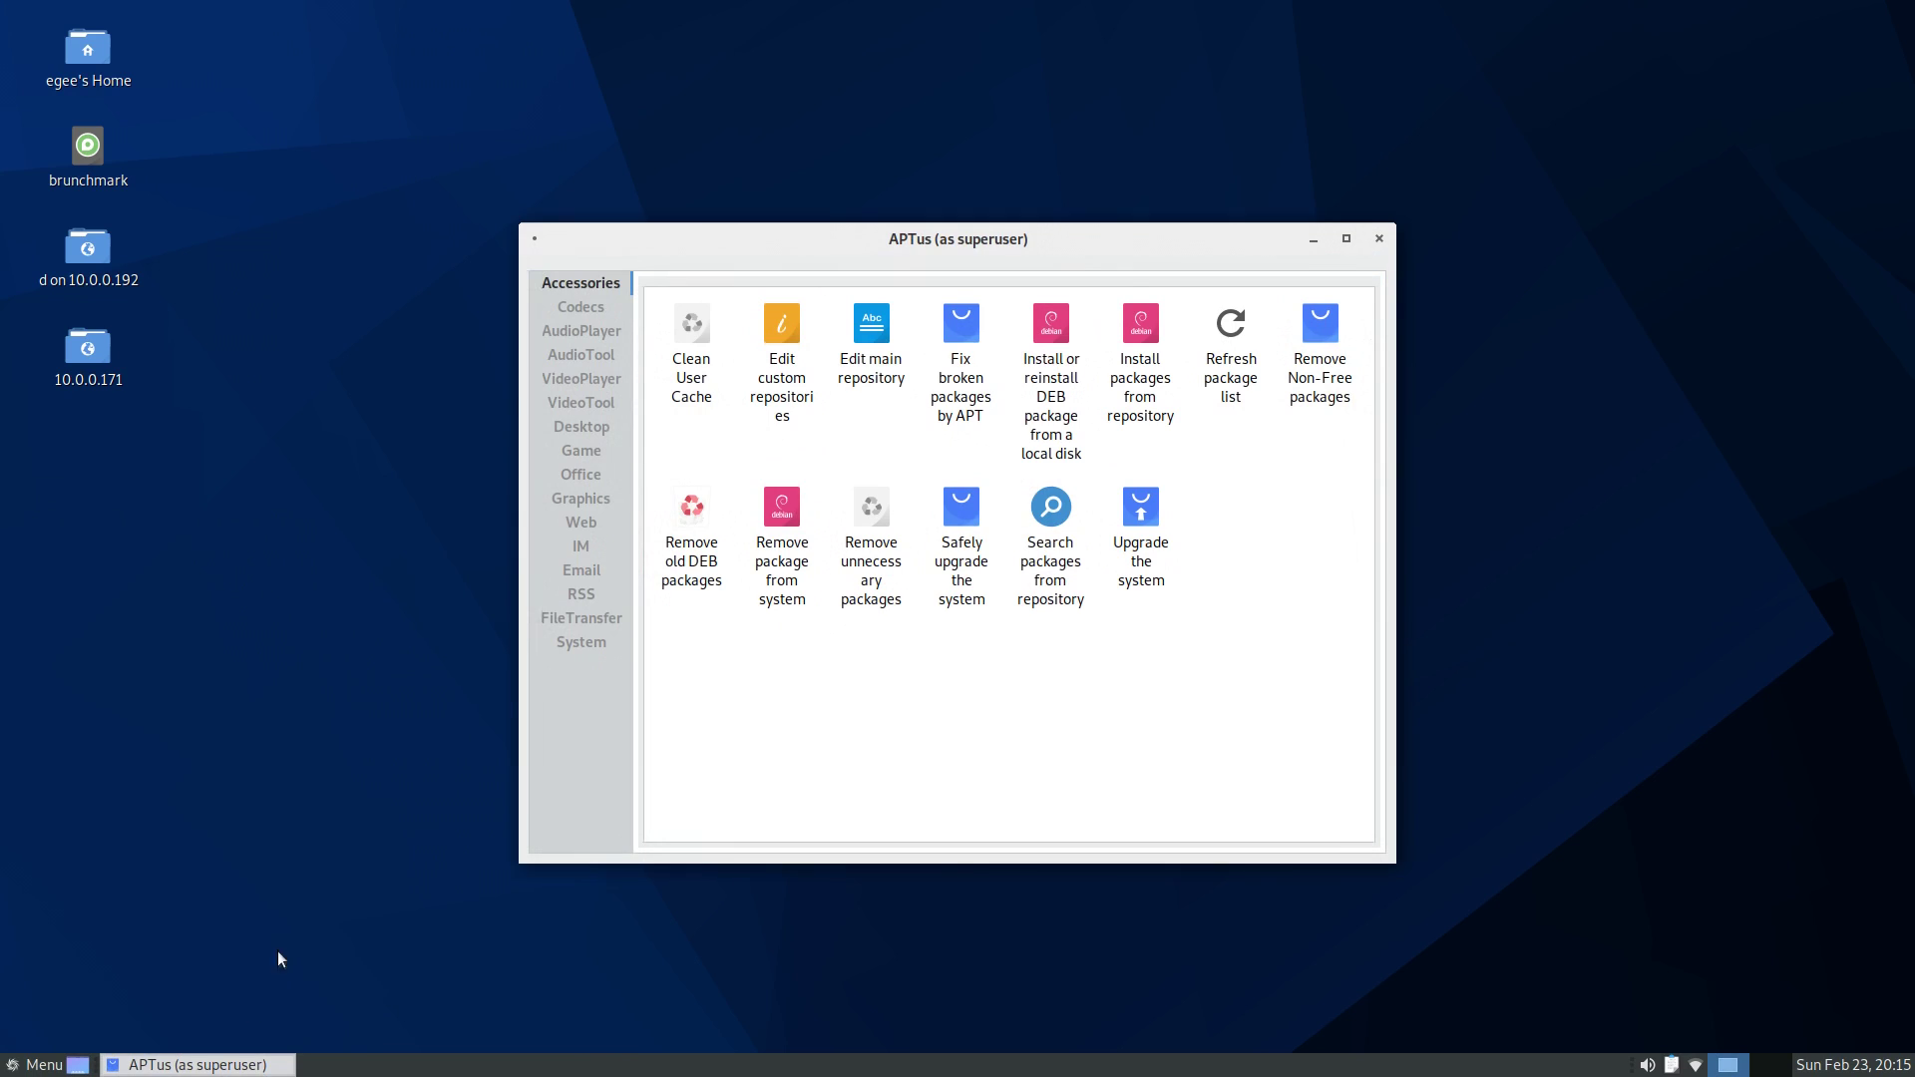
pyautogui.click(589, 646)
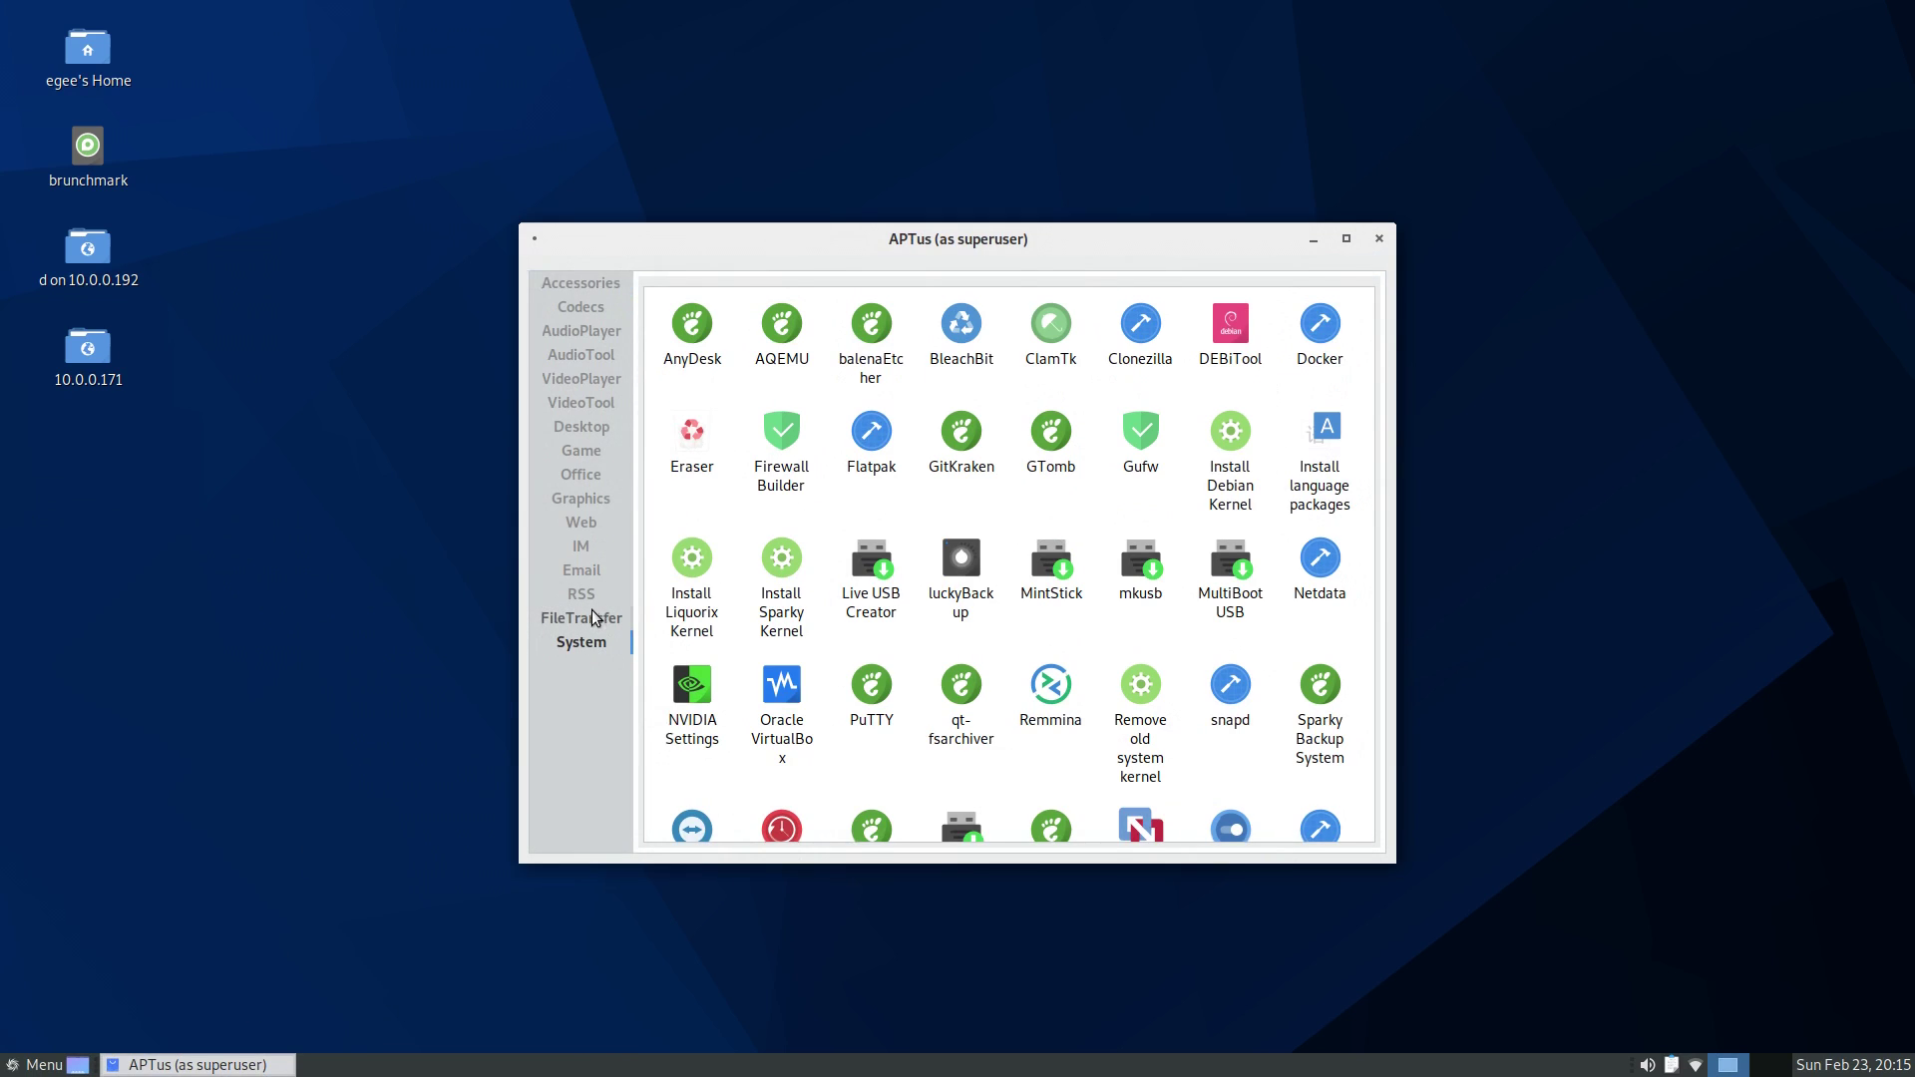
pyautogui.click(595, 619)
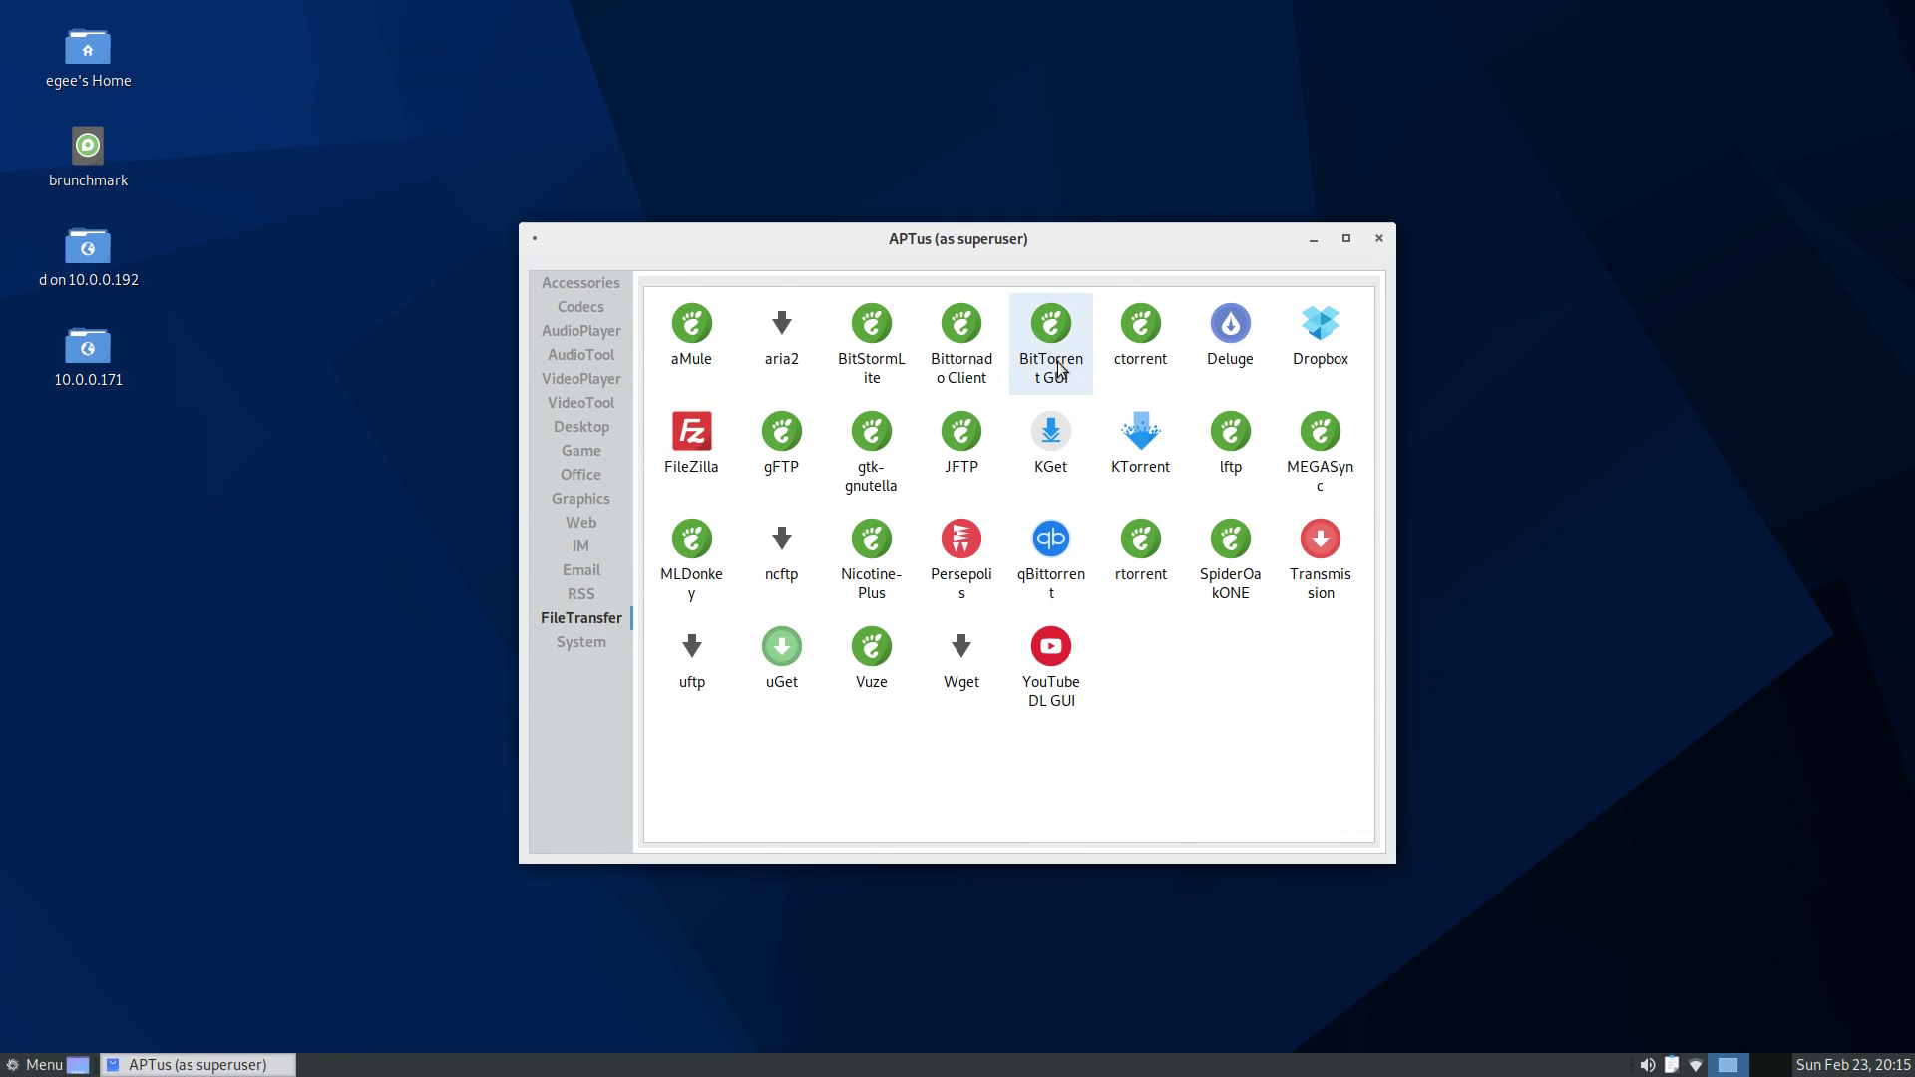
pyautogui.click(589, 650)
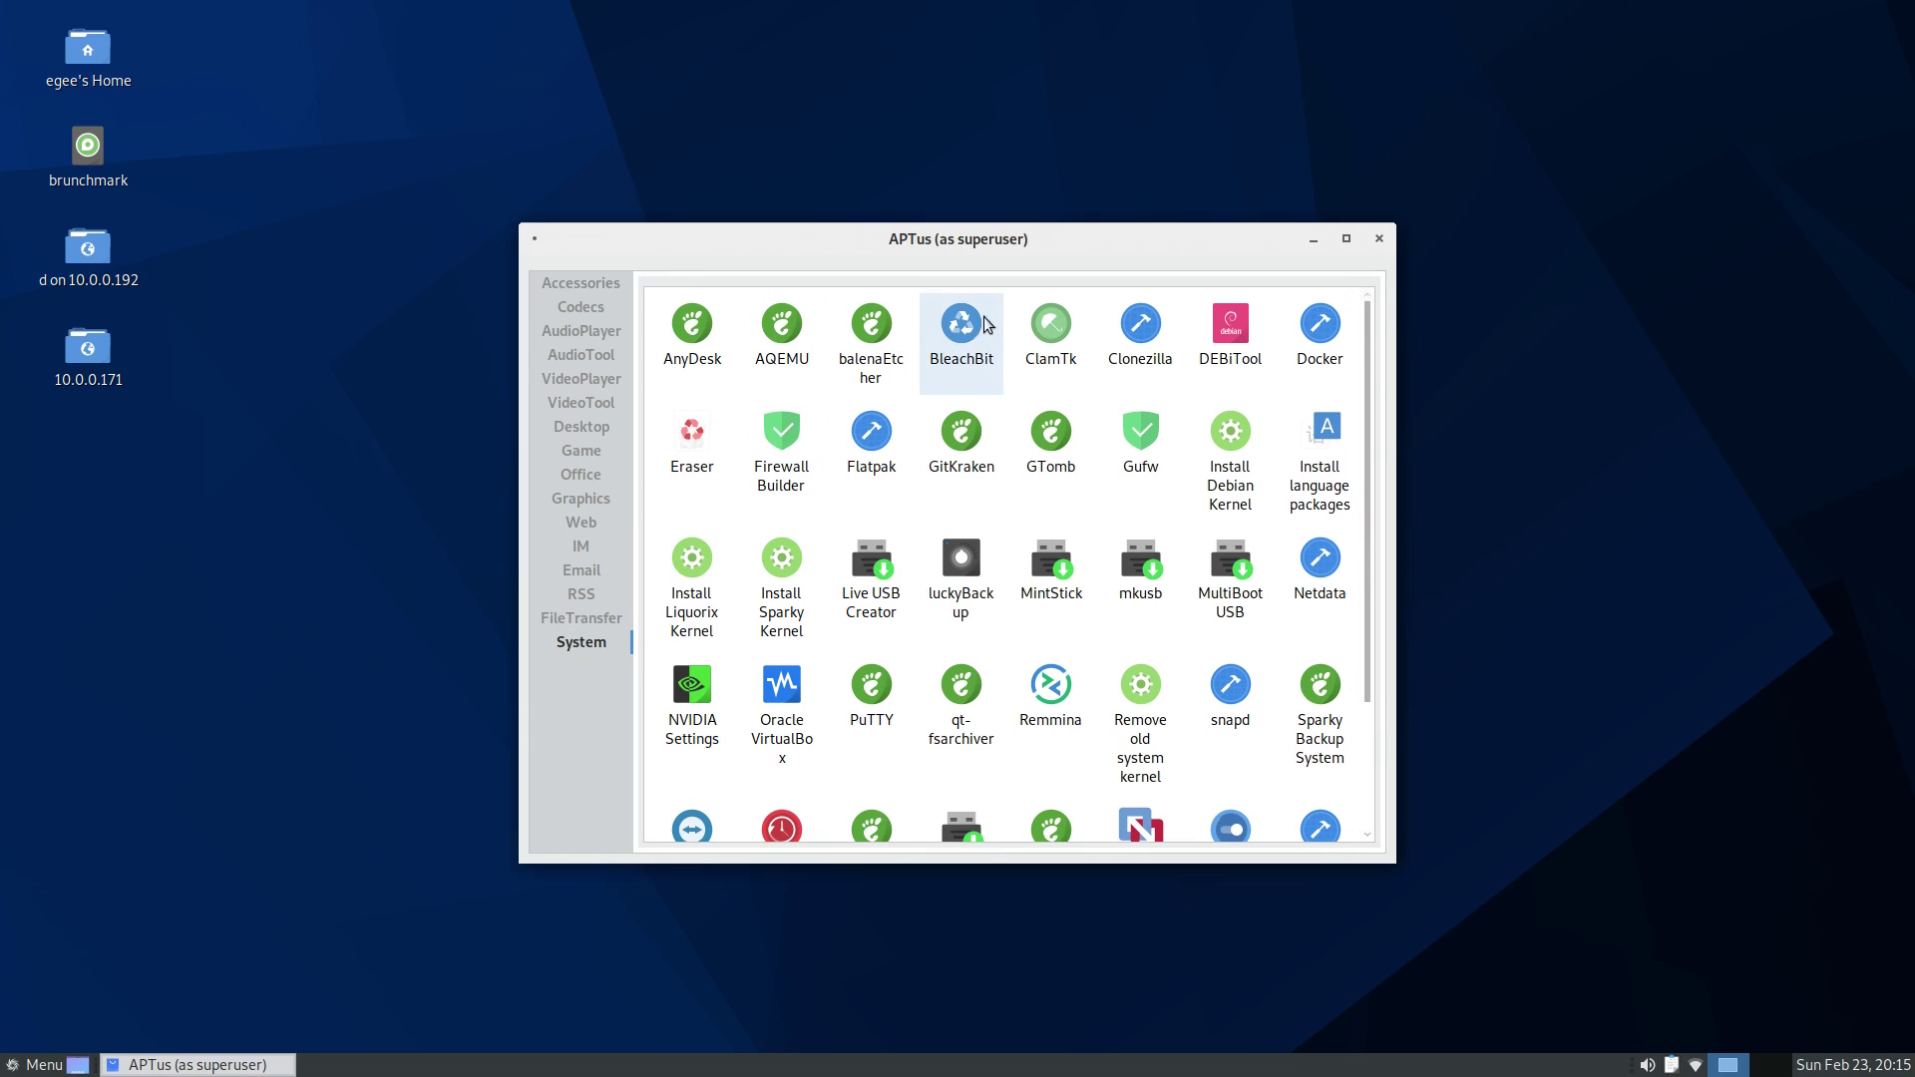
pyautogui.click(567, 619)
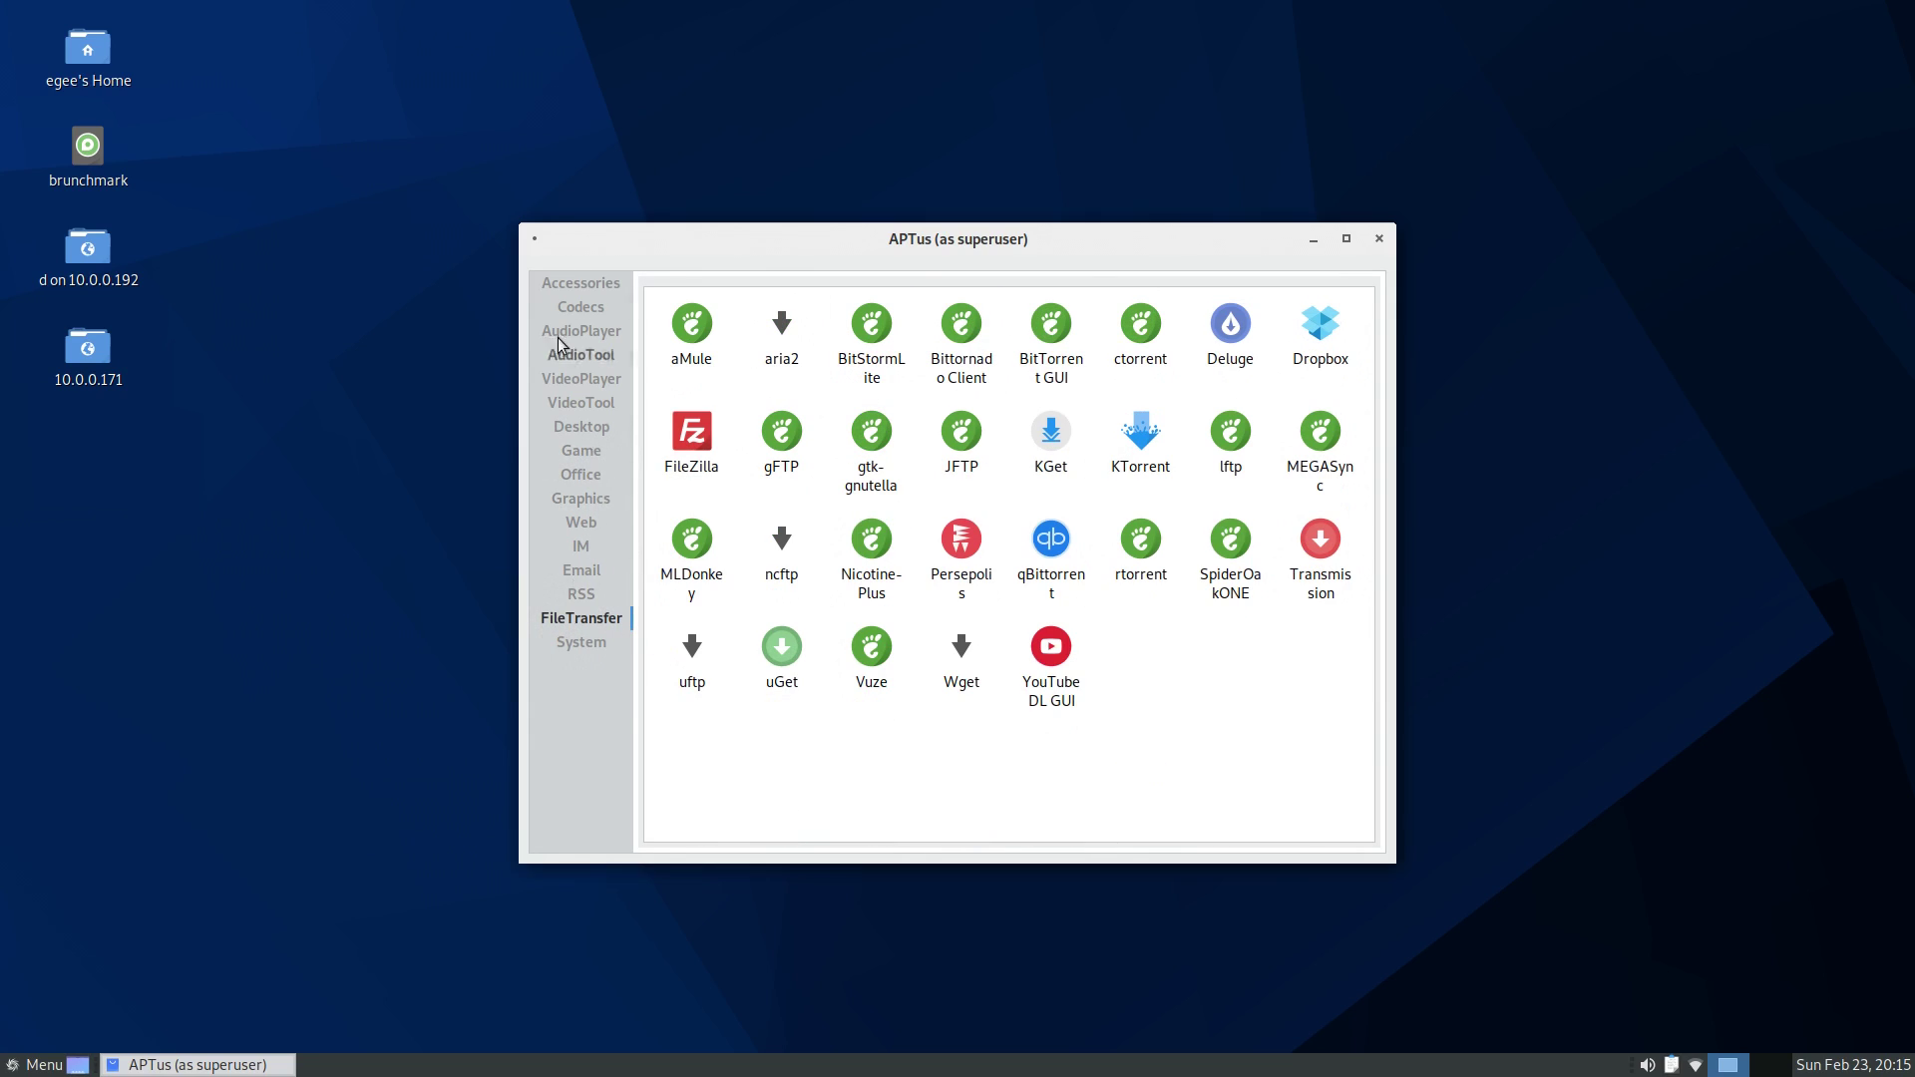
# - Shoot the zombie on the crates and grab the shotgun
pyautogui.click(581, 285)
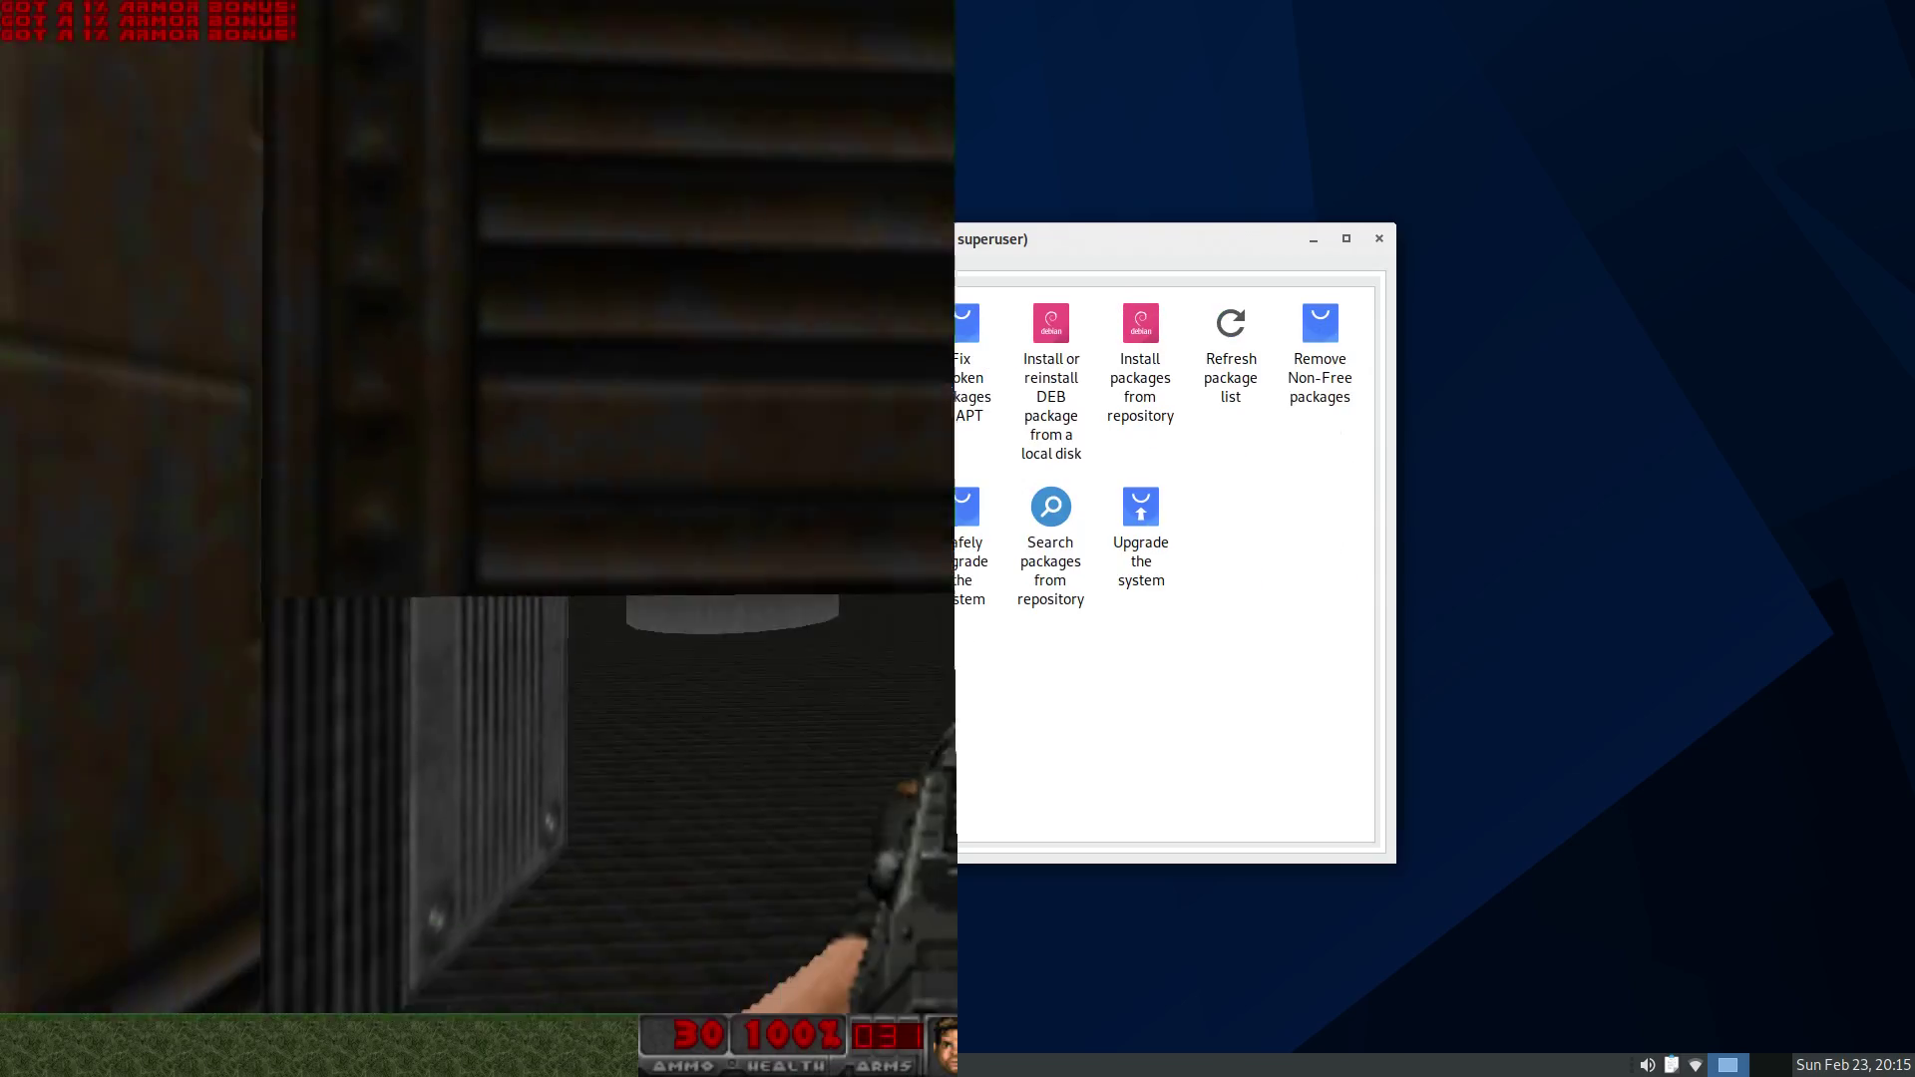
pyautogui.press('Up')
pyautogui.press('Right')
pyautogui.press('ctrl')
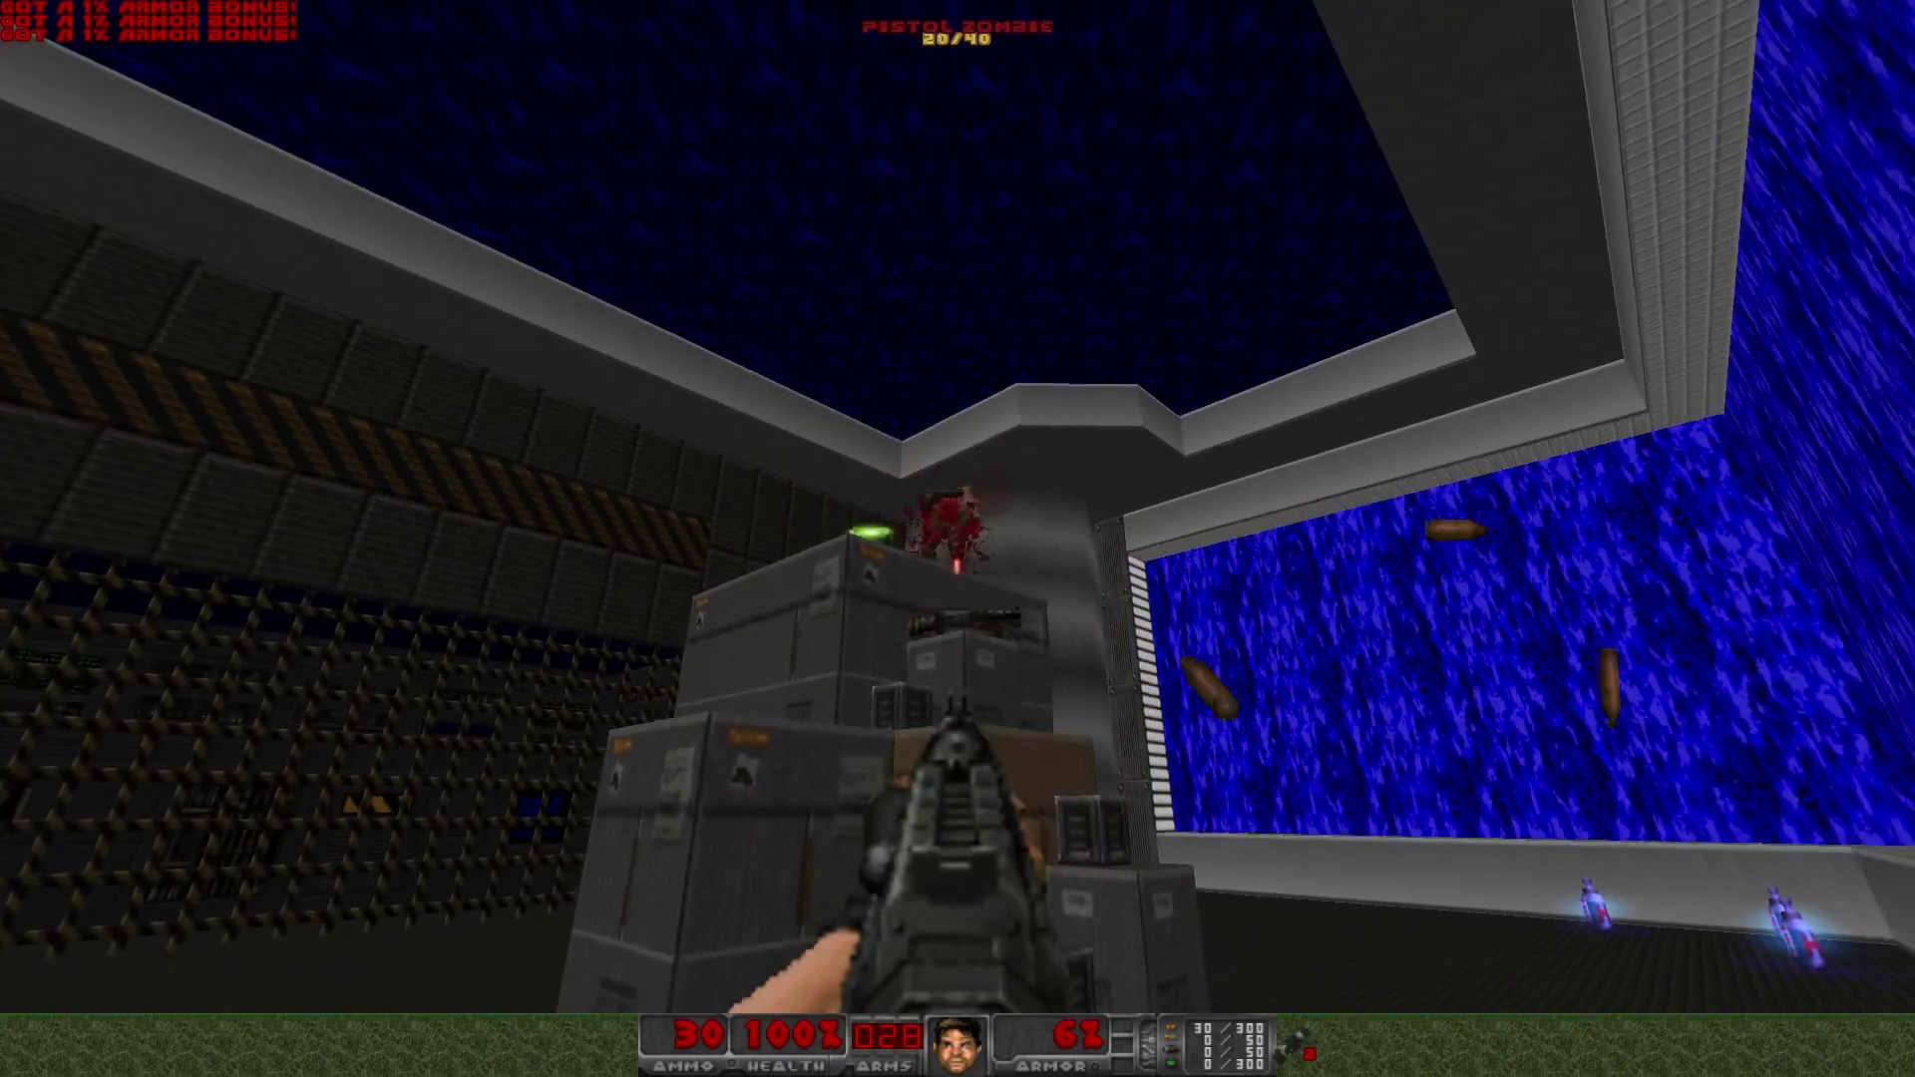
pyautogui.press('Up')
pyautogui.press('Right')
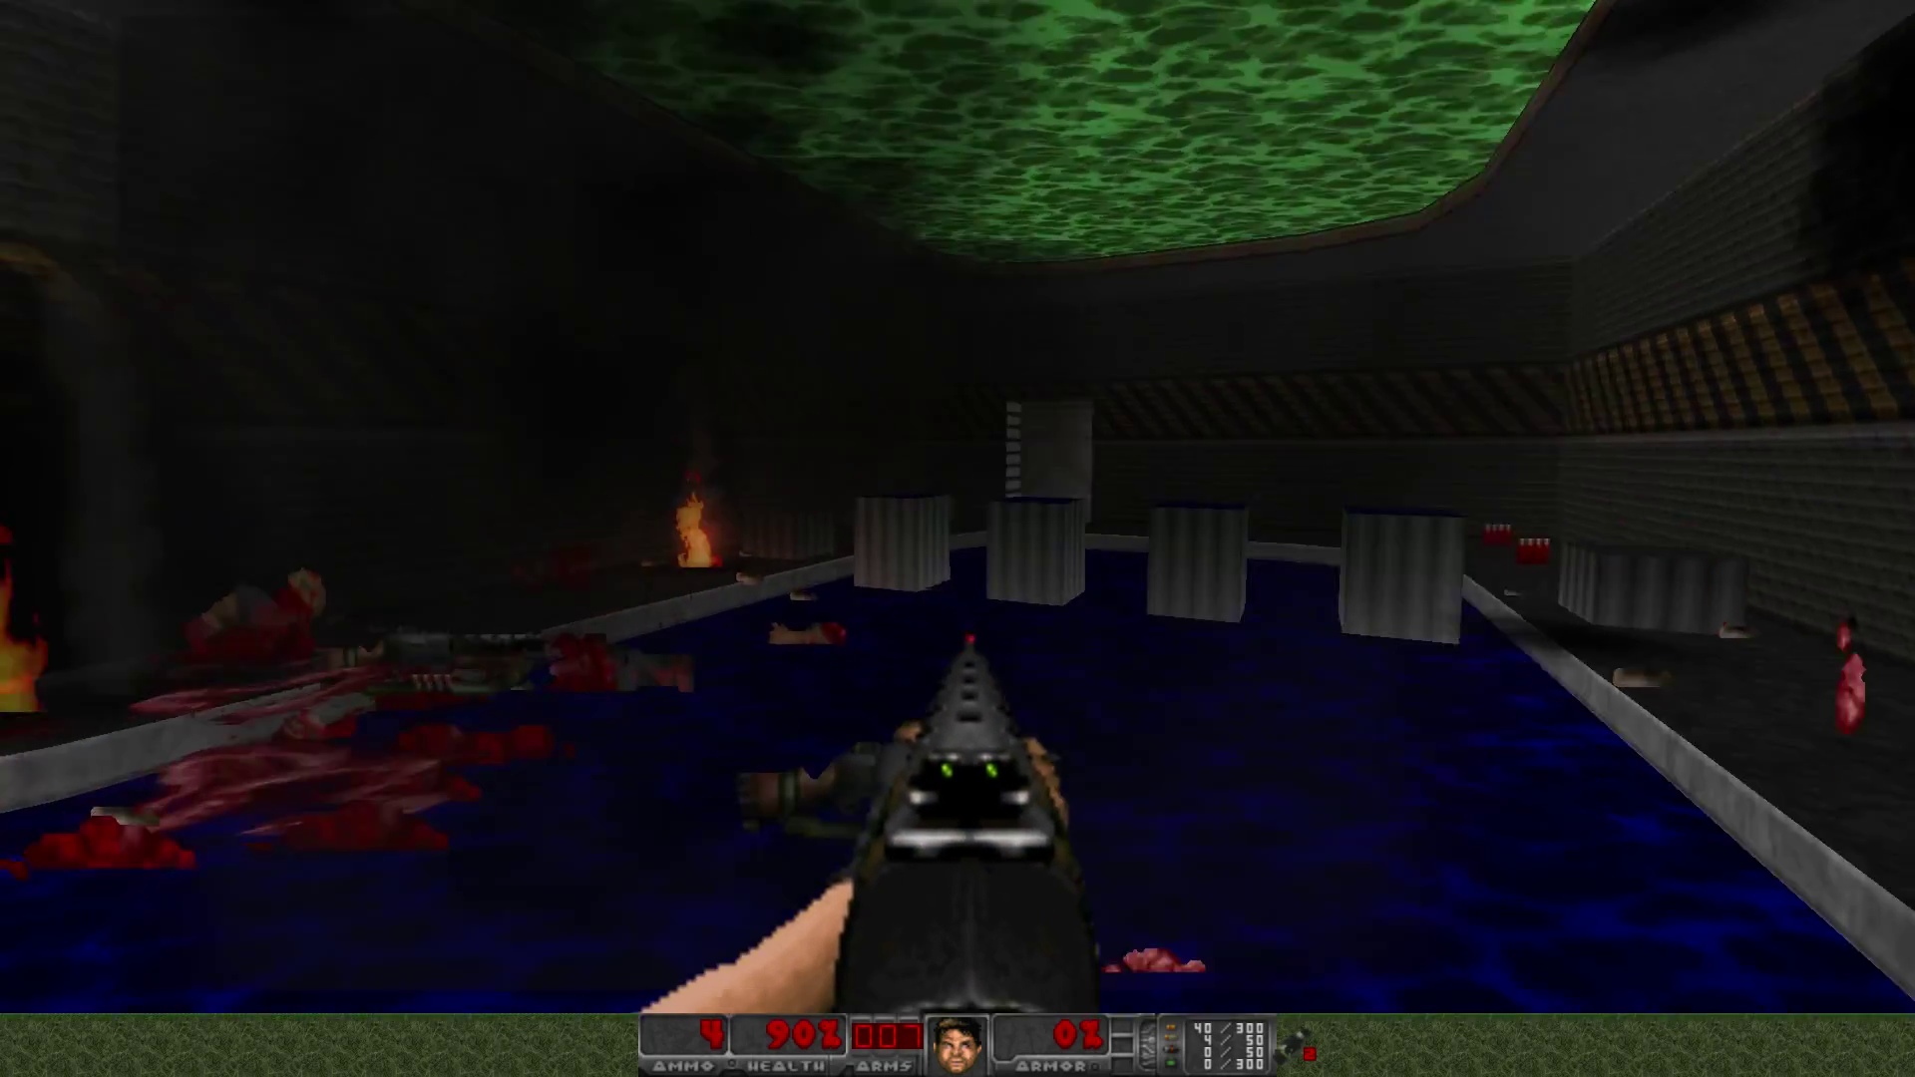
# - Collect the shells and health pack and cross into the caged courtyard
pyautogui.press('w')
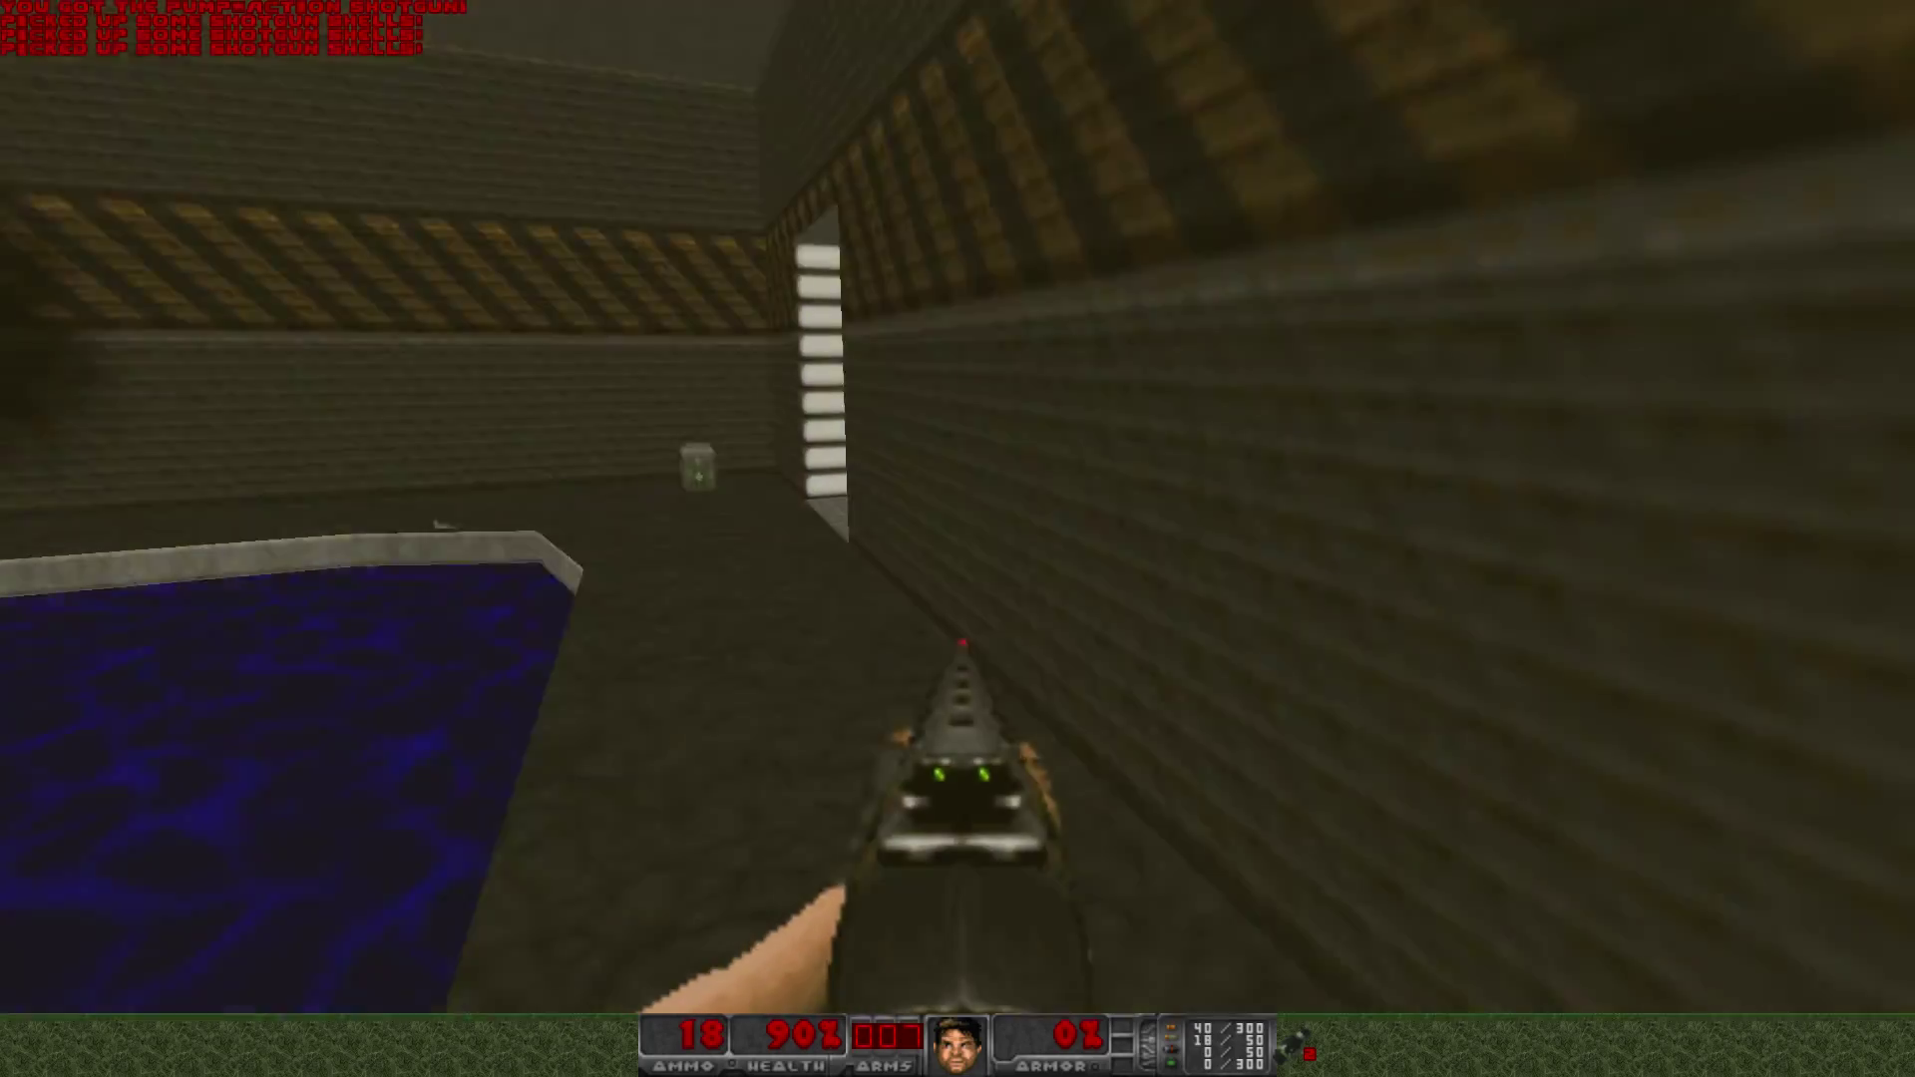
pyautogui.press('w')
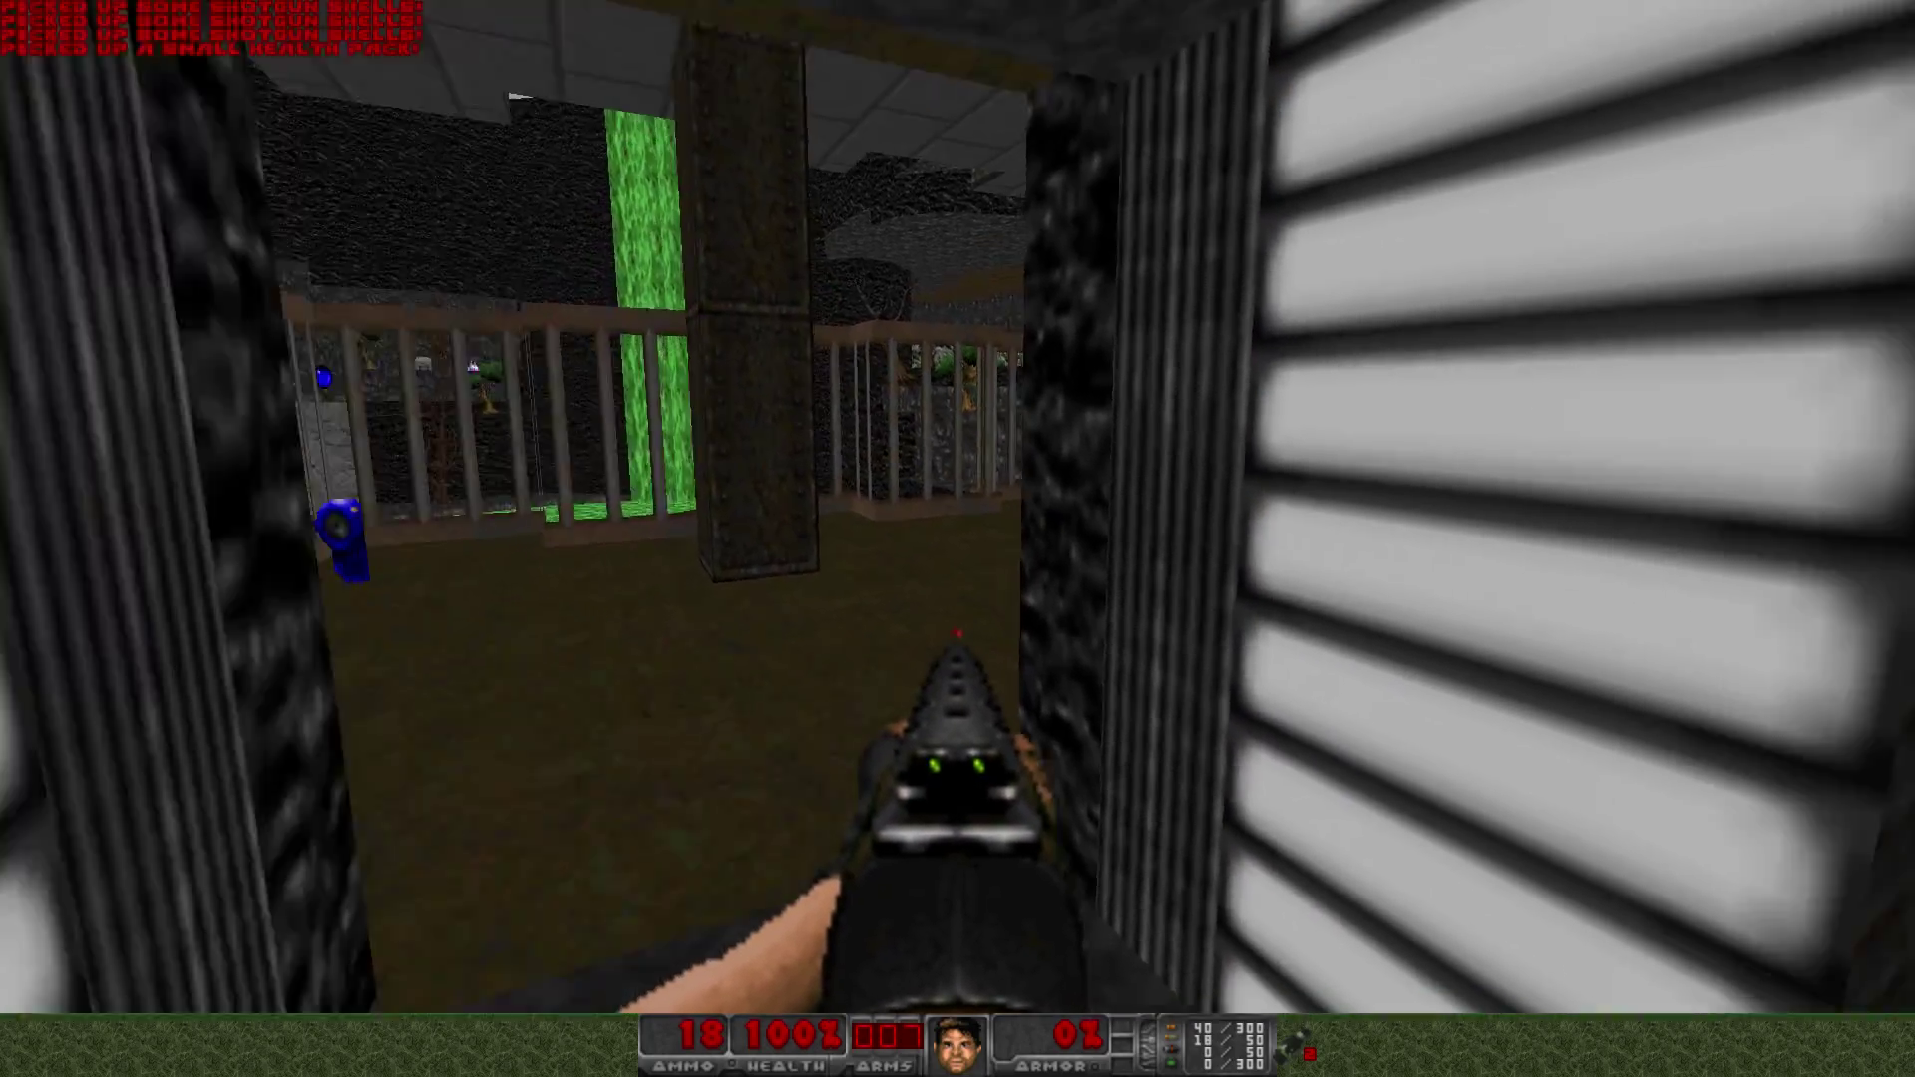
pyautogui.press('w')
pyautogui.press('ctrl')
pyautogui.press('ctrl')
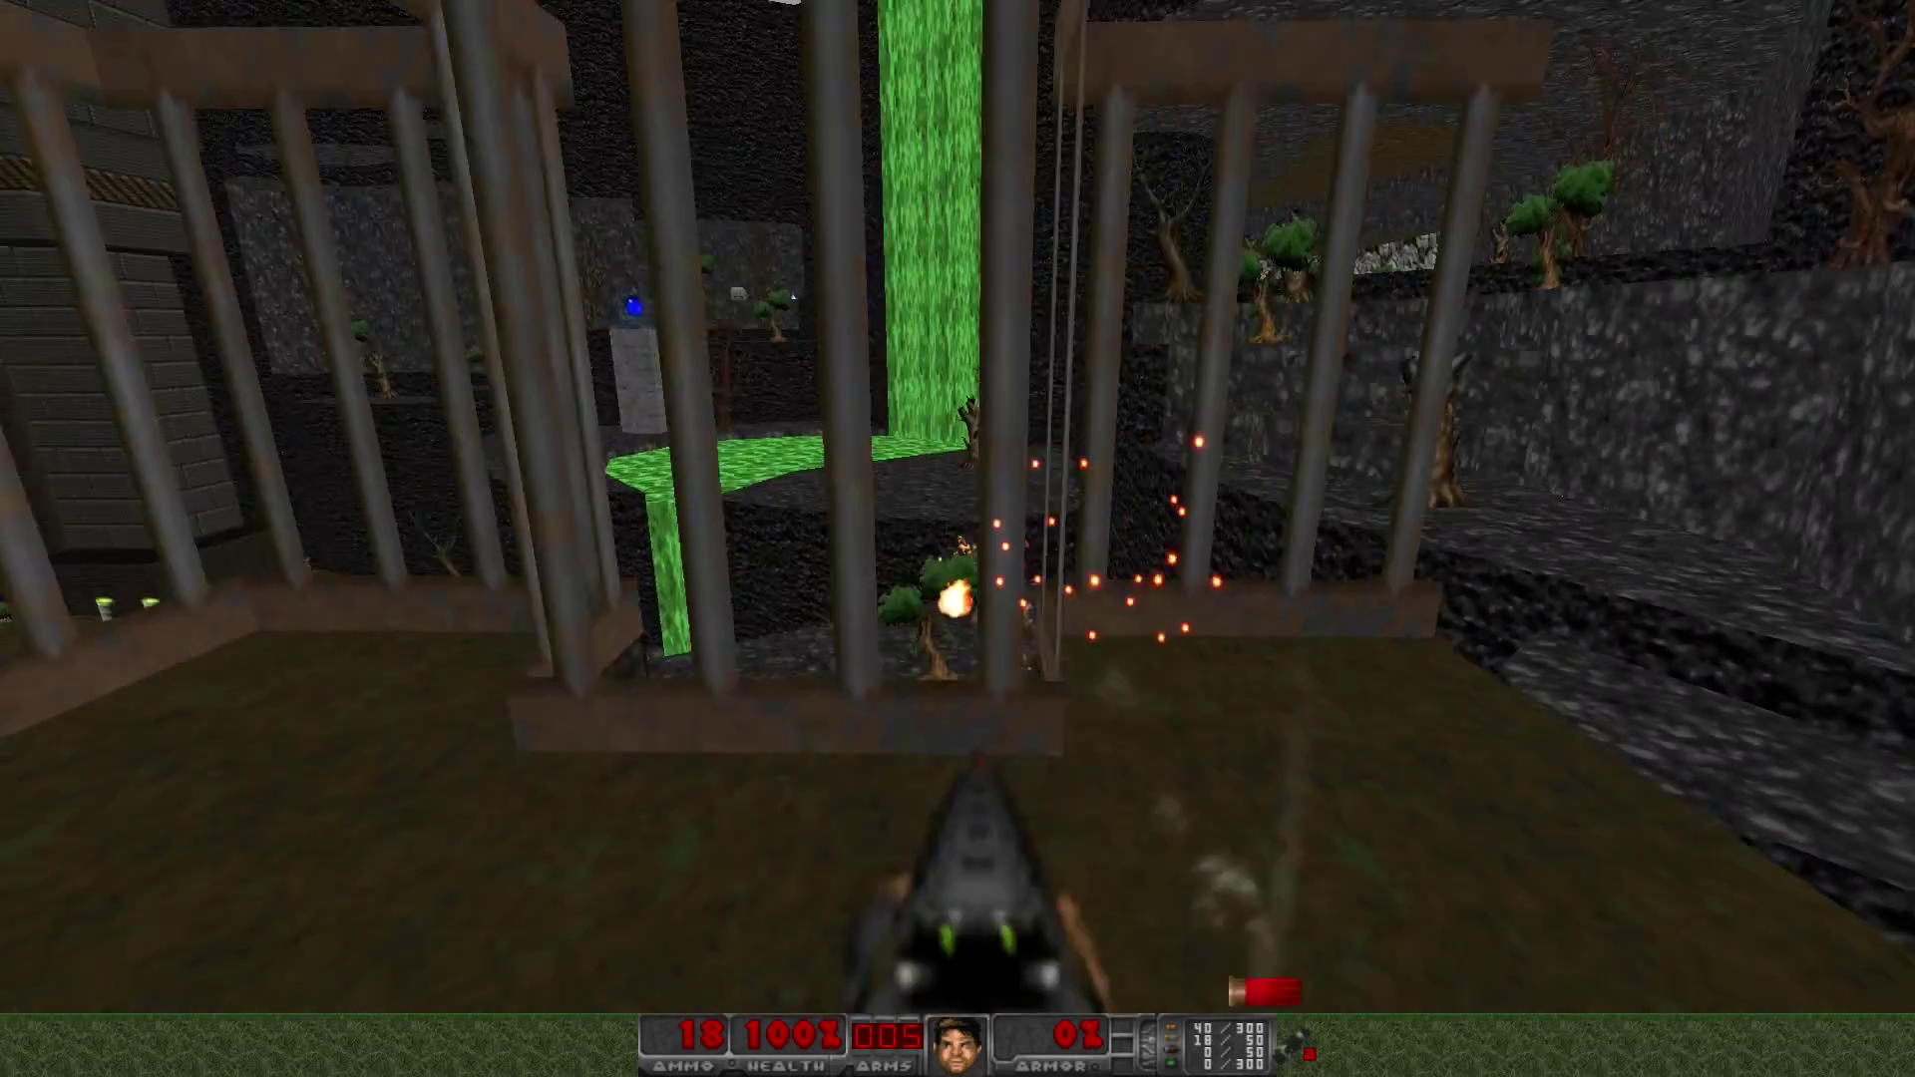
pyautogui.press('w')
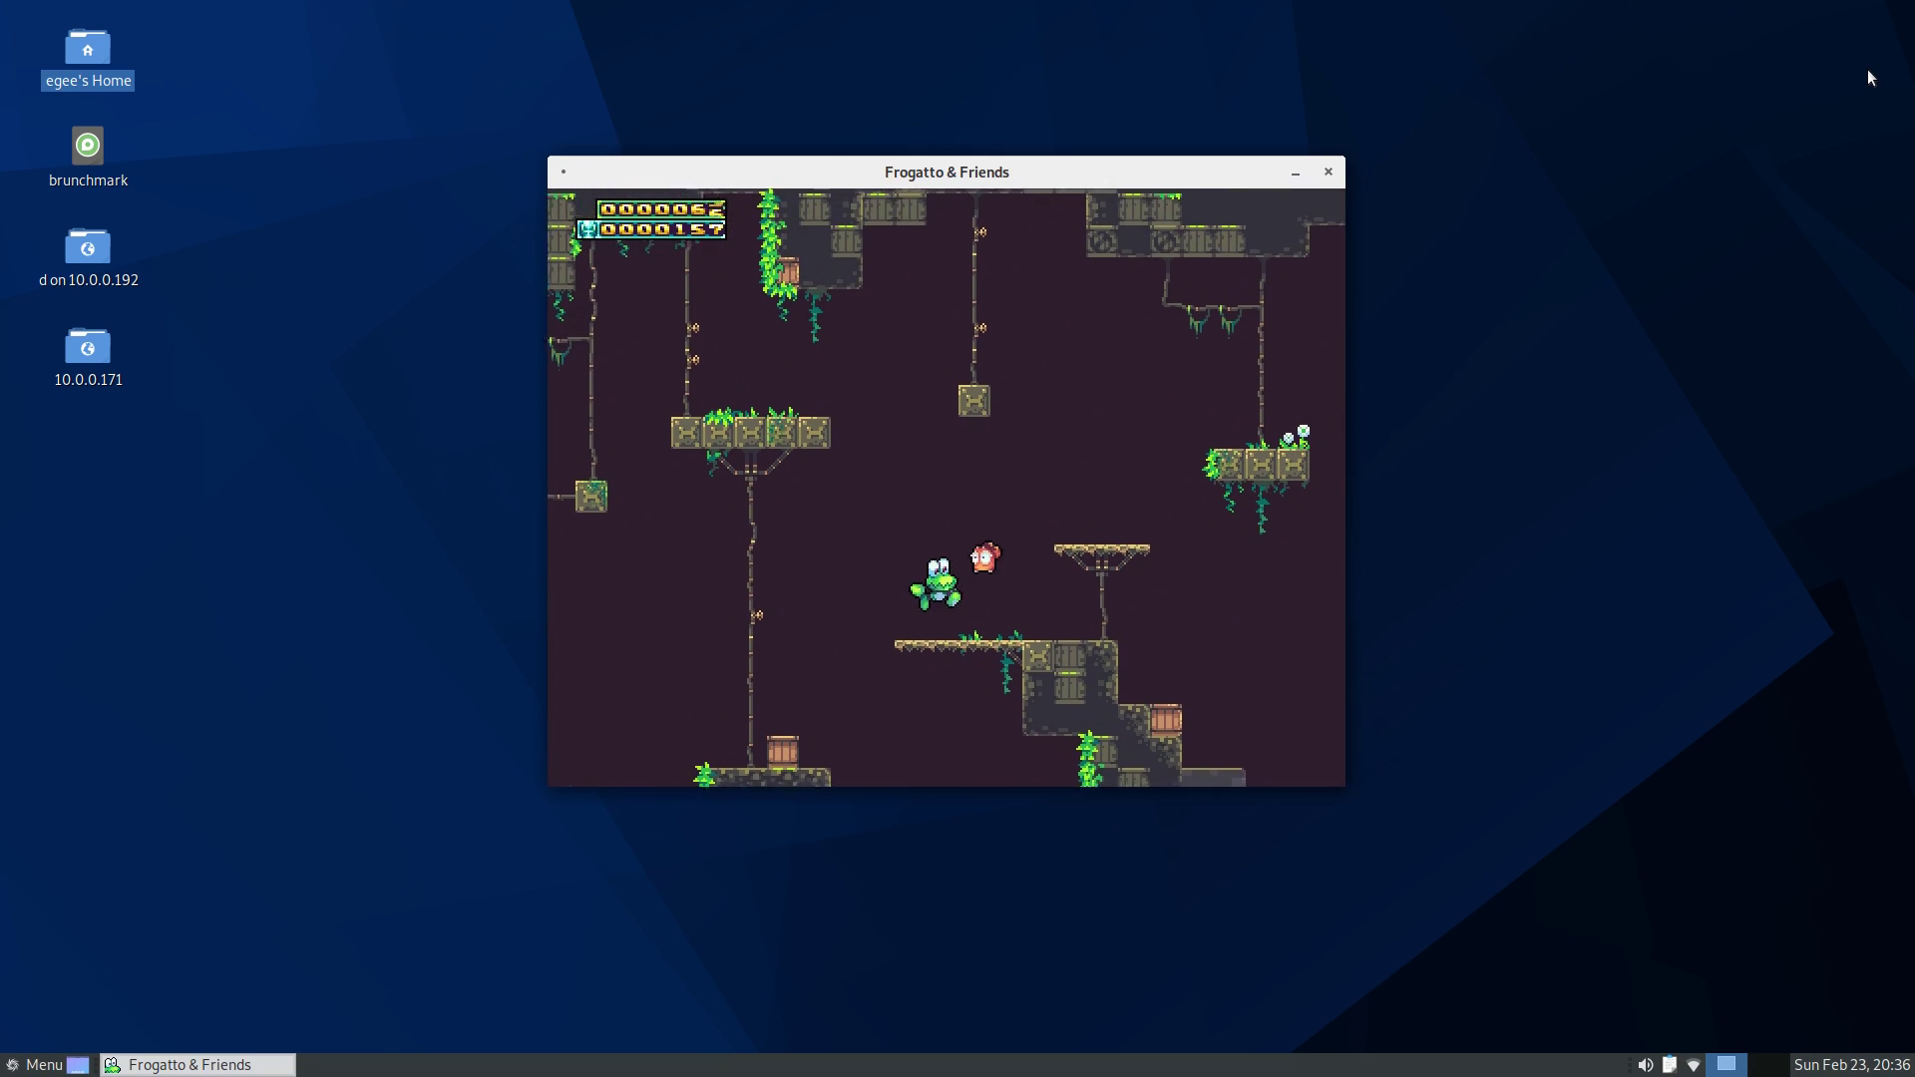
# - Run the frog right, defeat the red enemy and jump across to the stone pillar
pyautogui.press('Right')
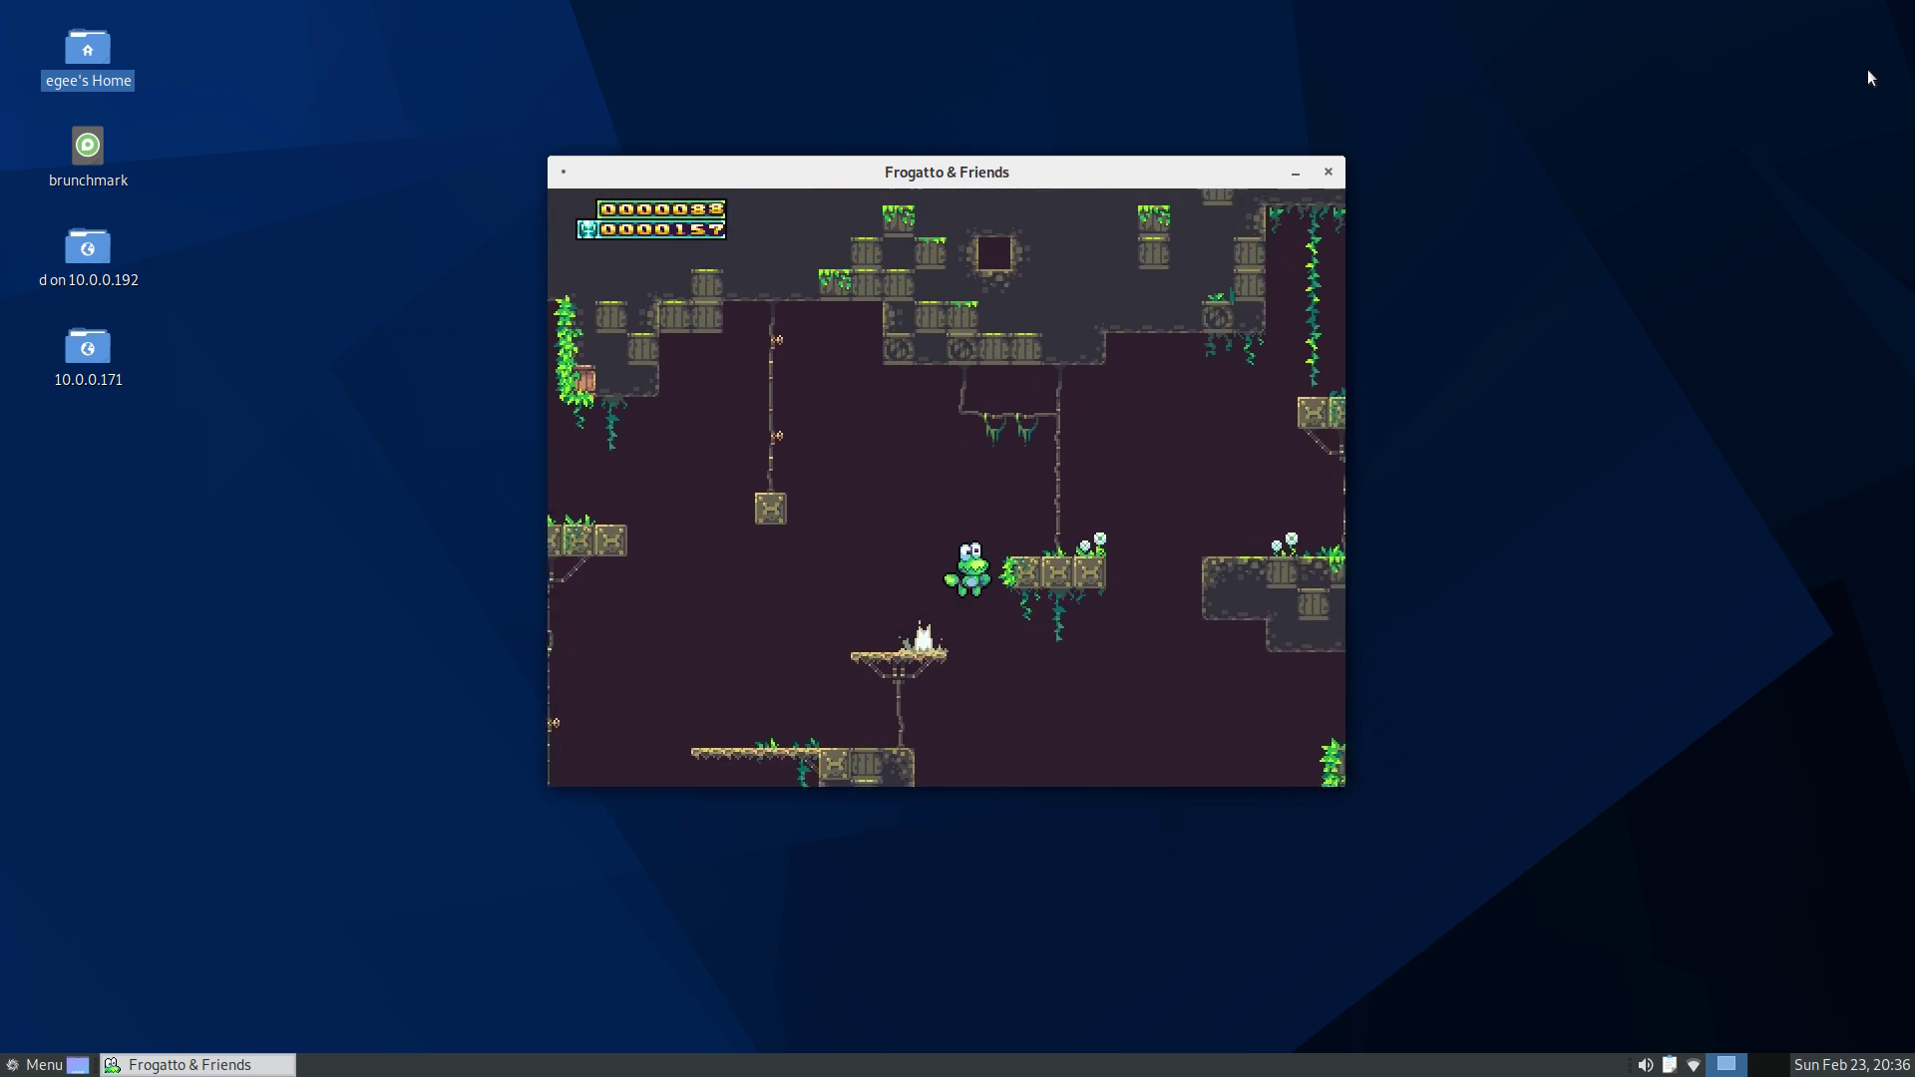
pyautogui.press('Right')
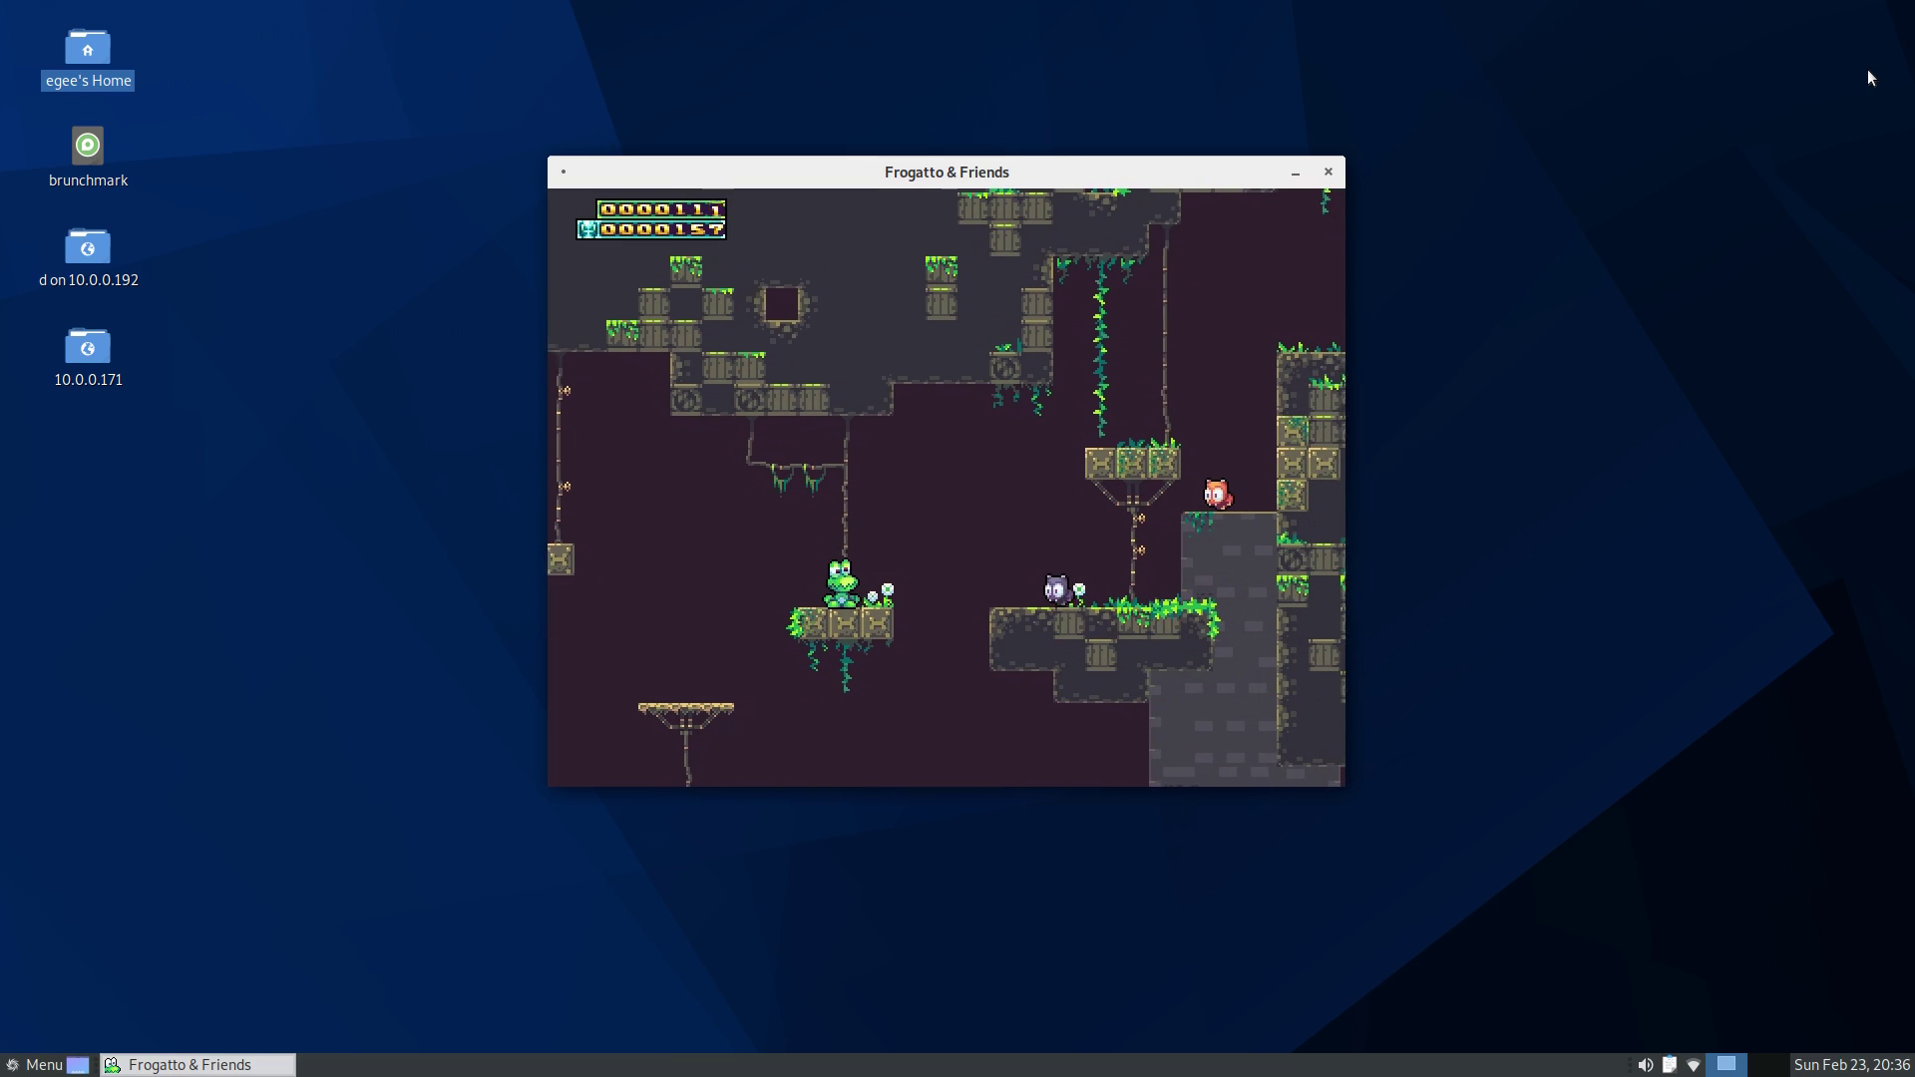
pyautogui.press('Right')
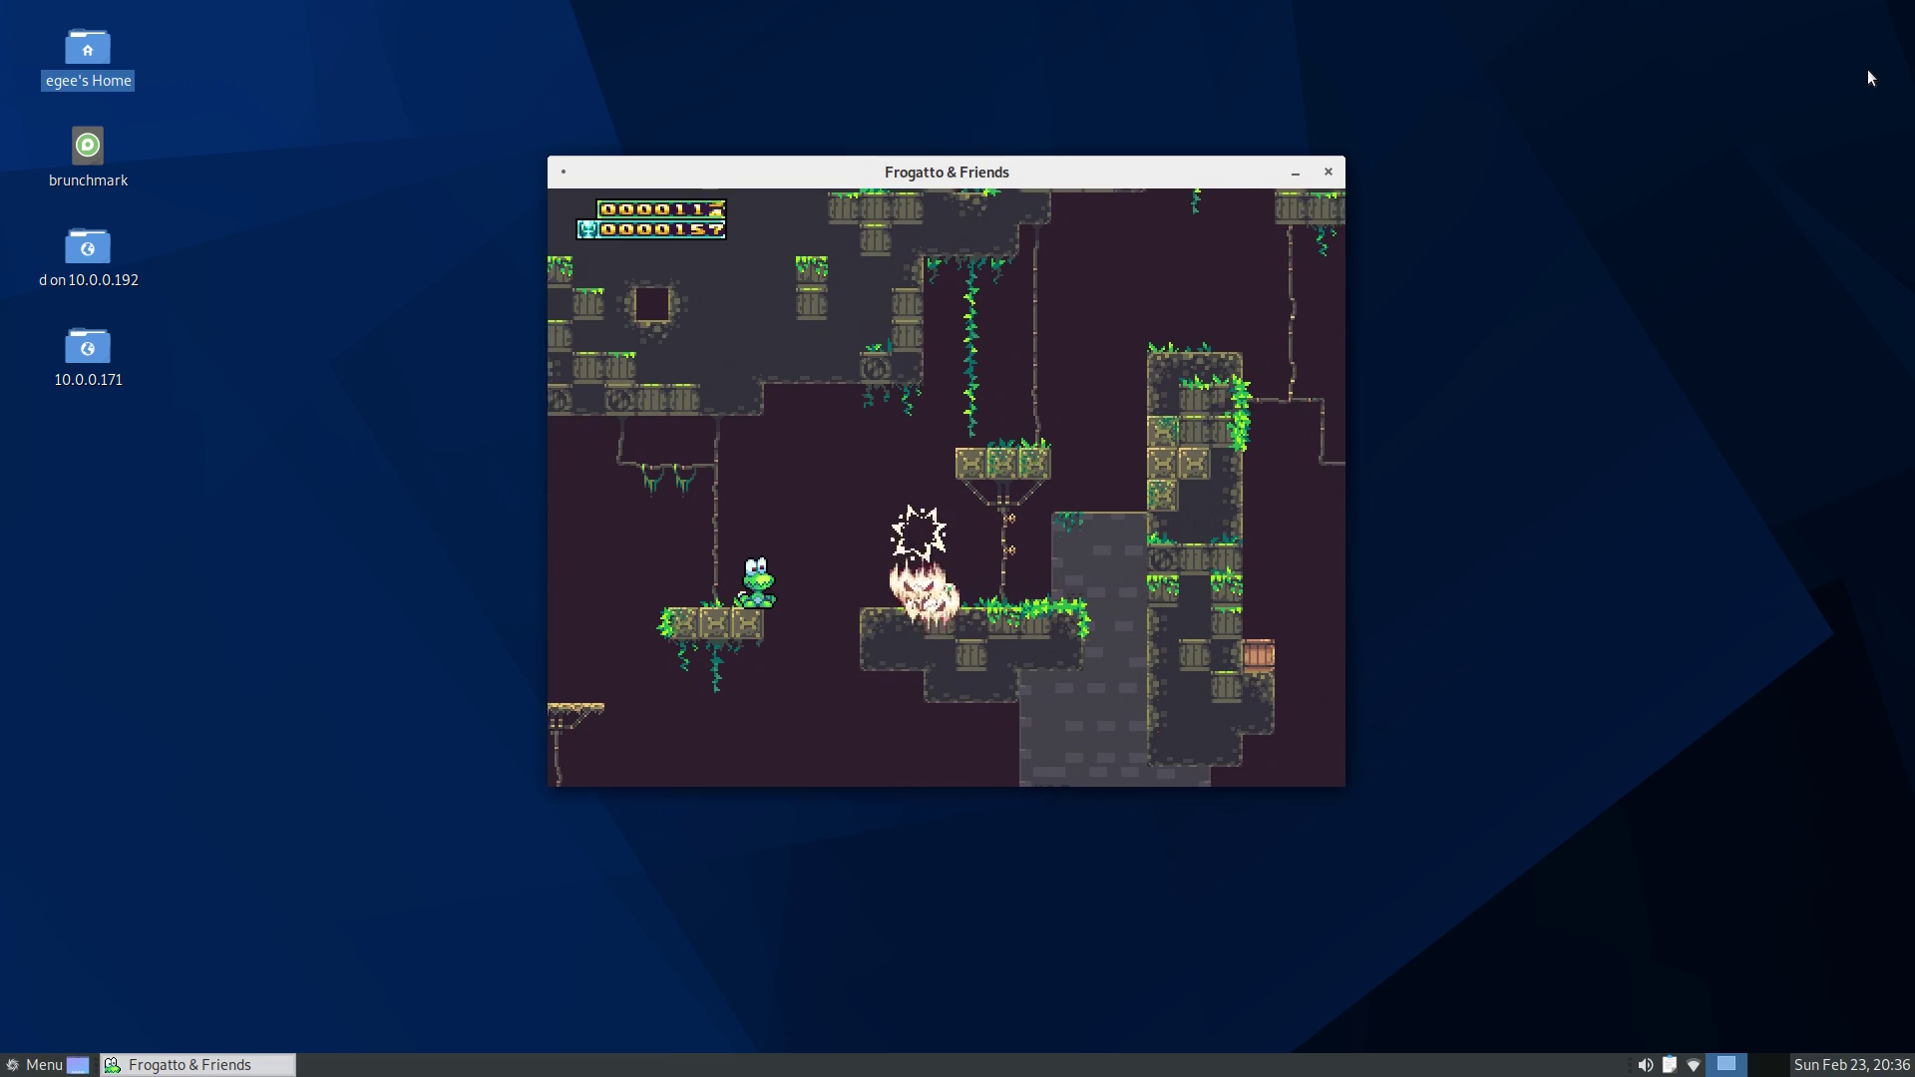
pyautogui.press('a')
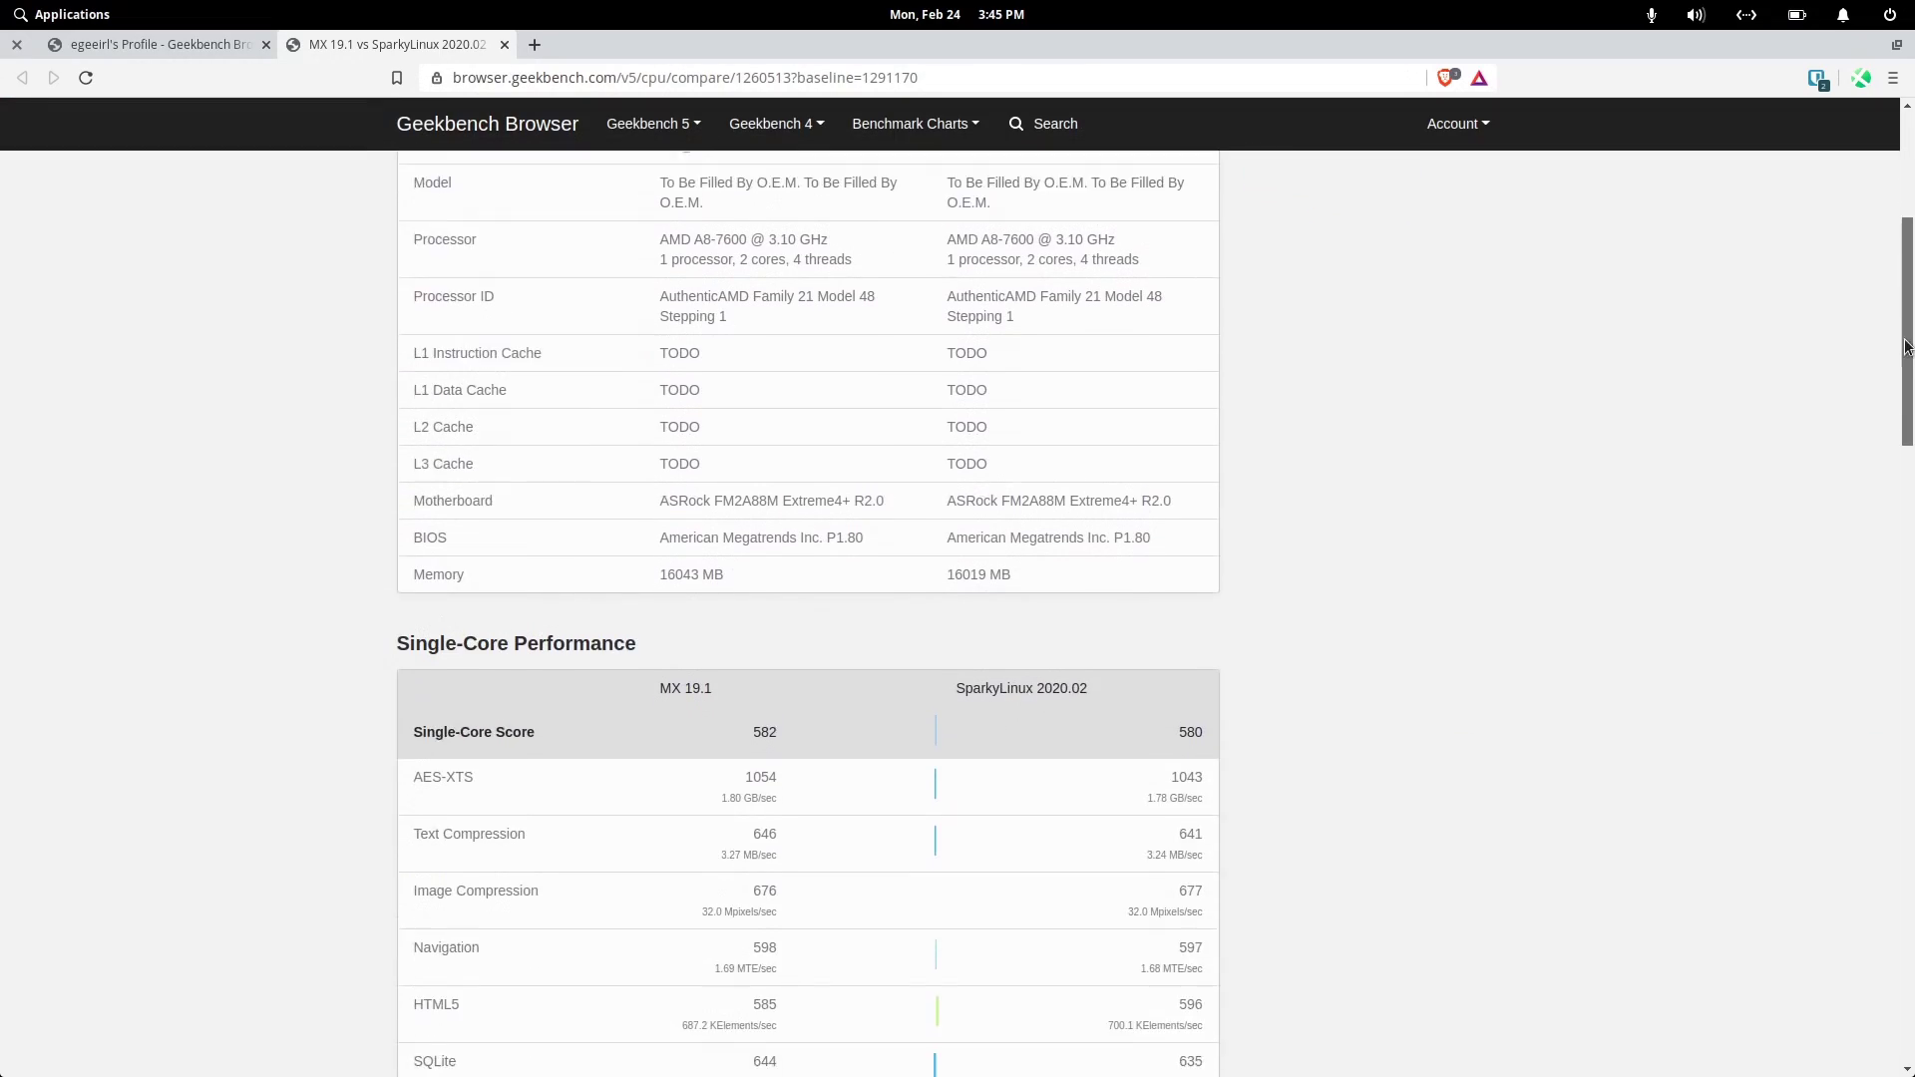
# - Scroll the MX 19.1 and Solus 4.1 vs SparkyLinux 2020.02 comparisons to Multi-Core scores
pyautogui.scroll(-5, 1890, 430)
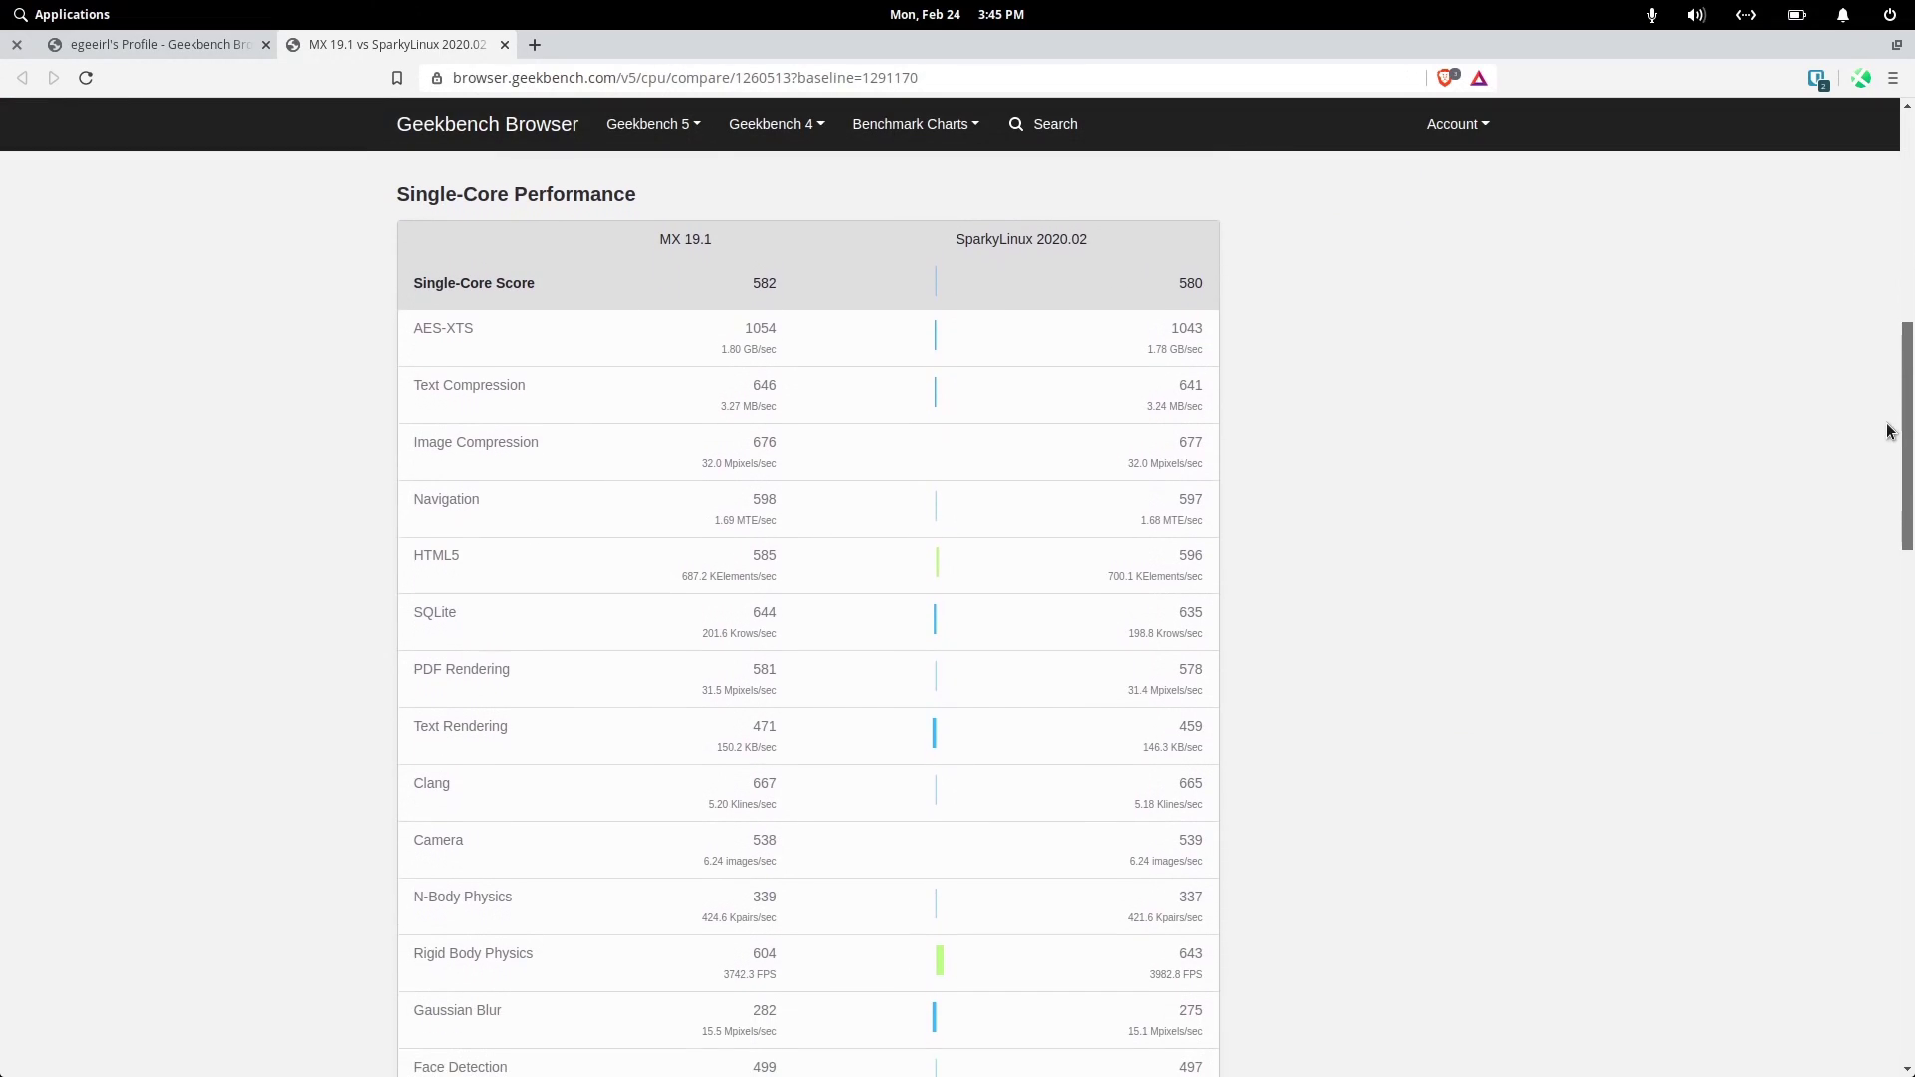
pyautogui.scroll(-10, 1890, 429)
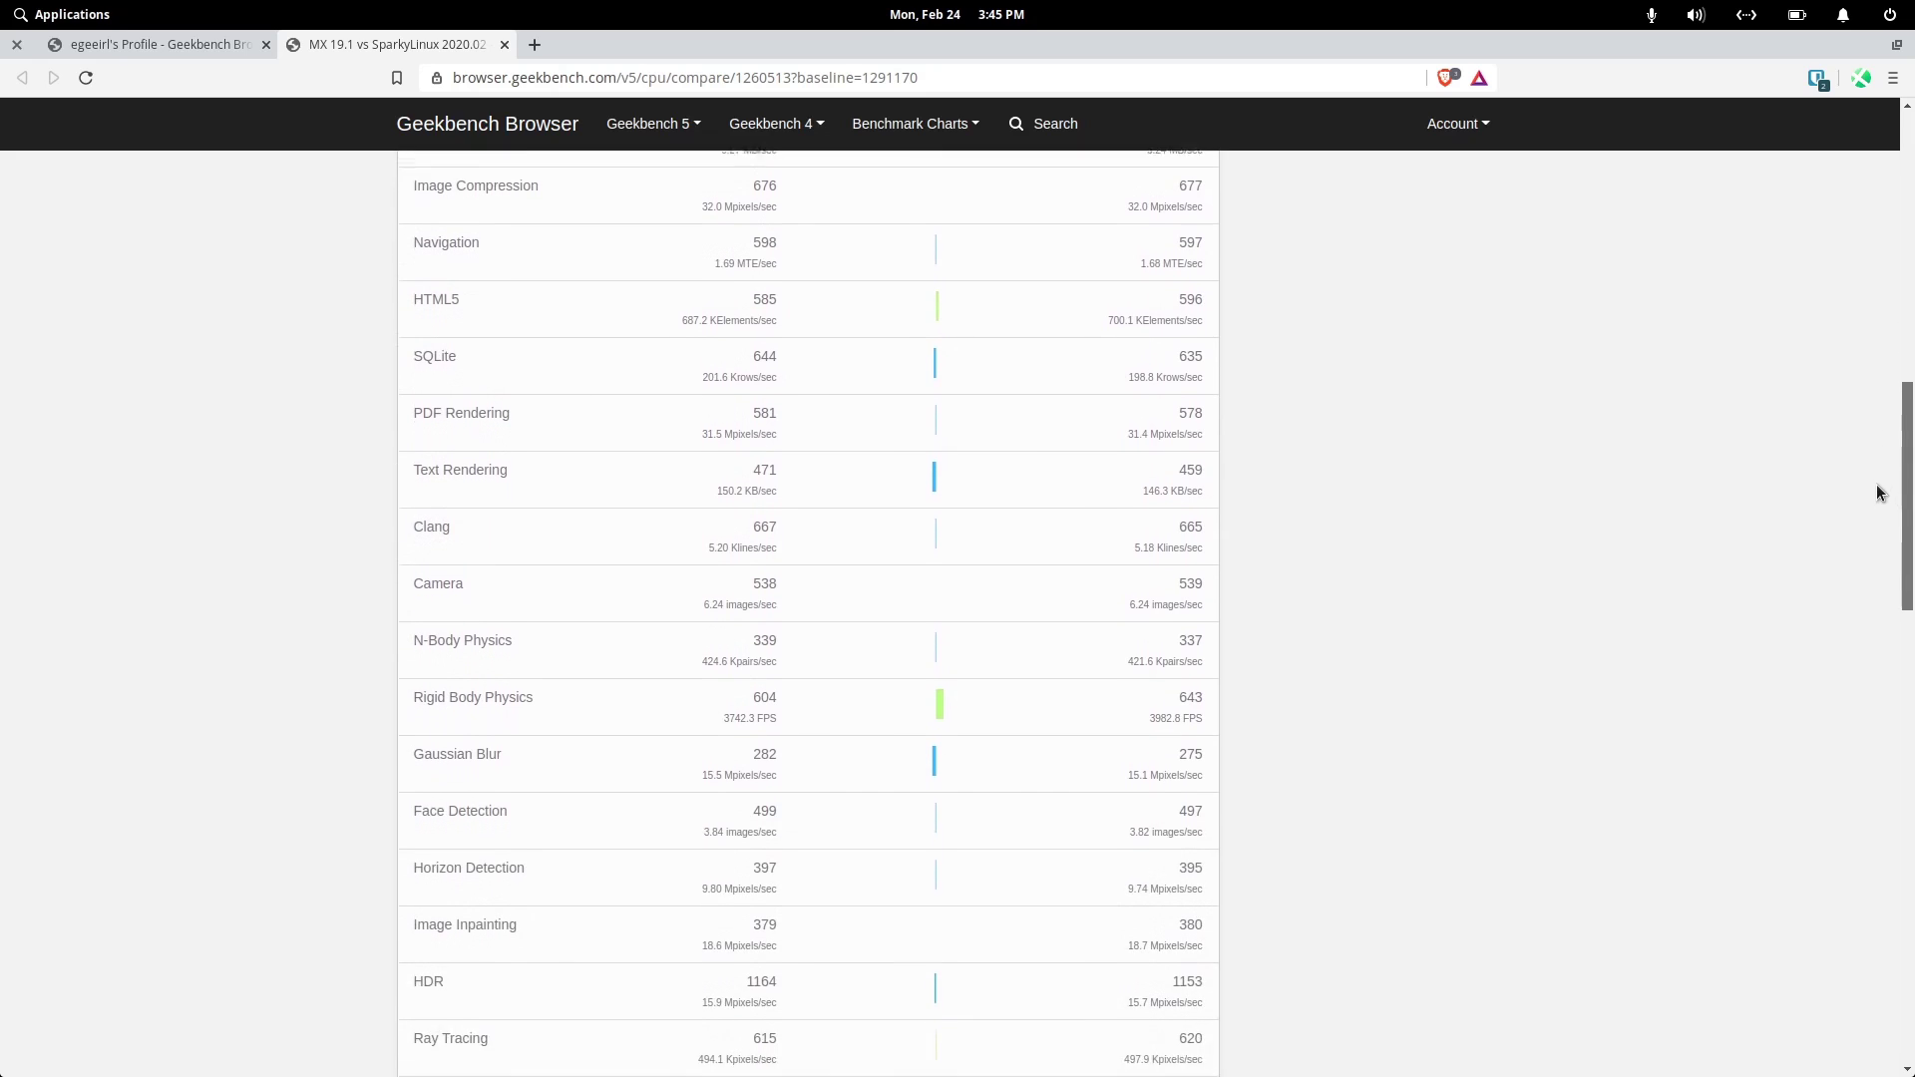
pyautogui.scroll(-2, 1821, 733)
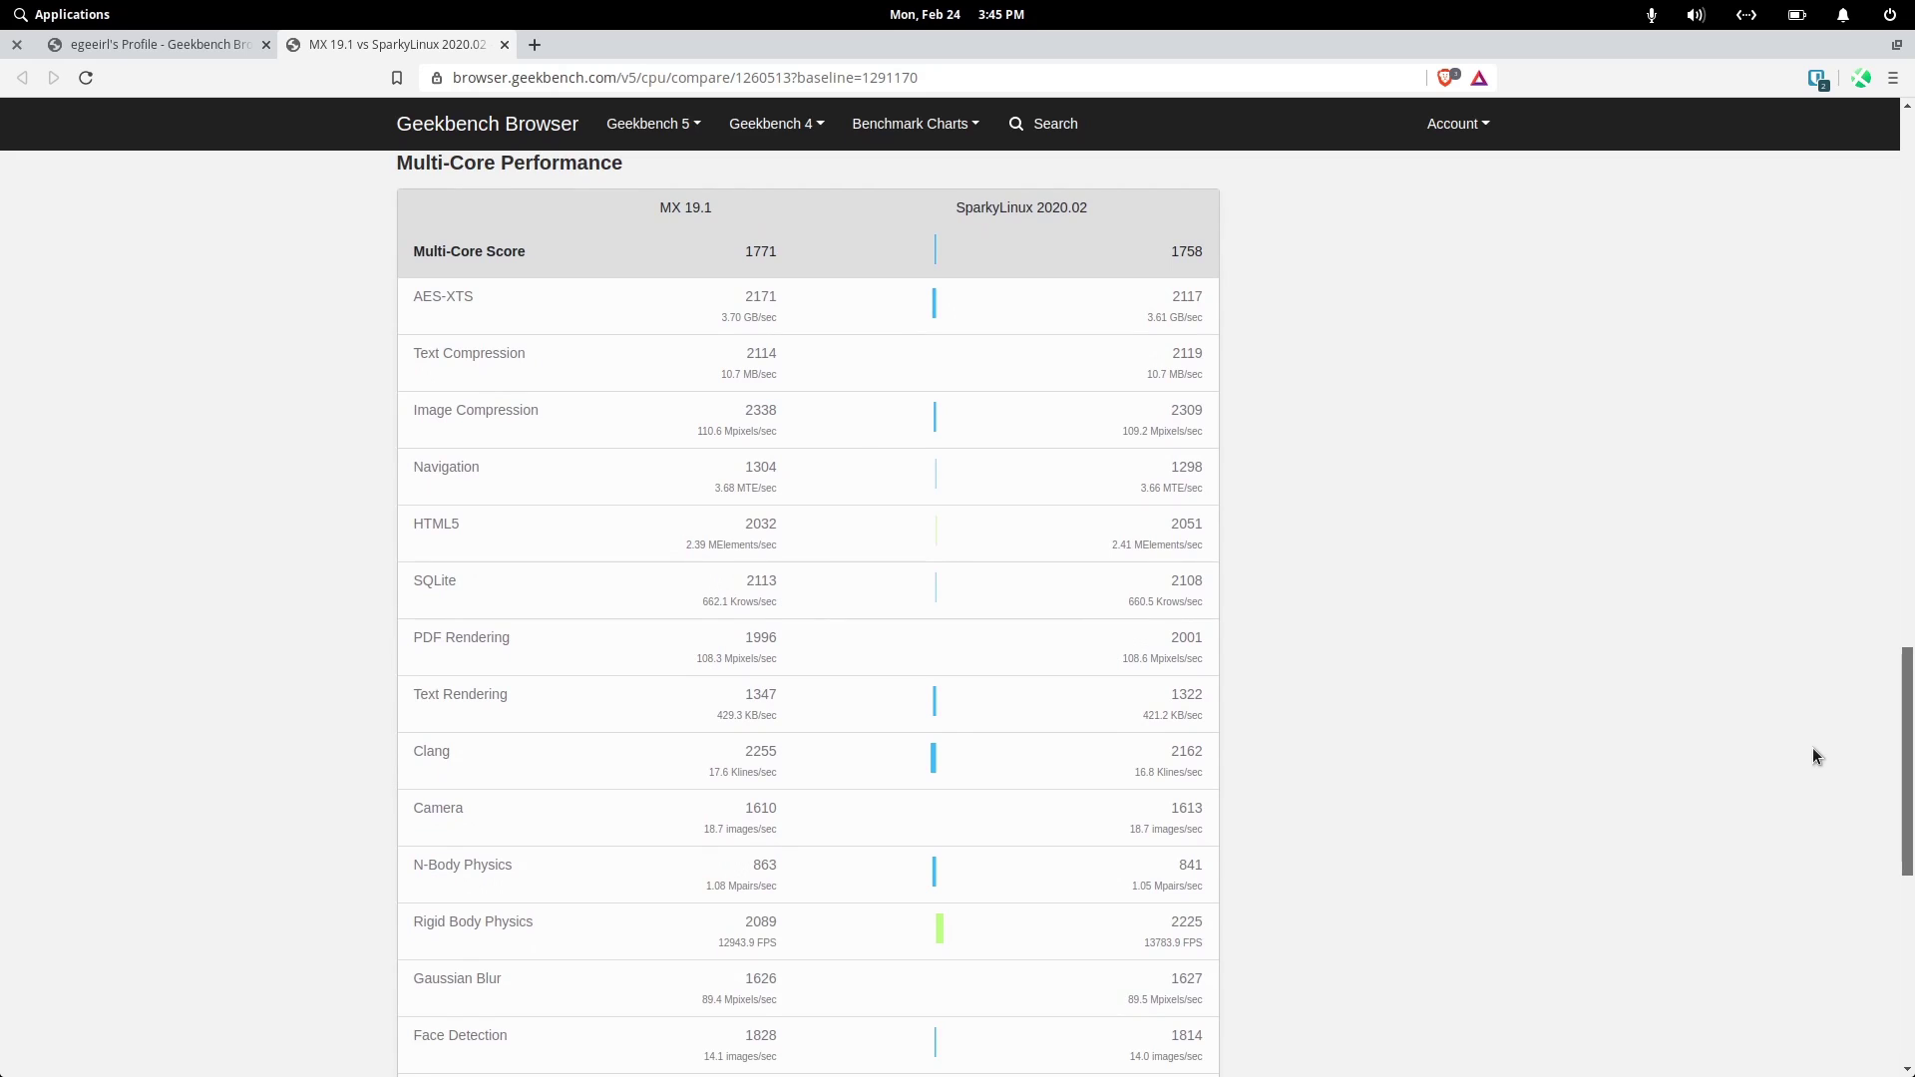
pyautogui.scroll(-4, 1805, 768)
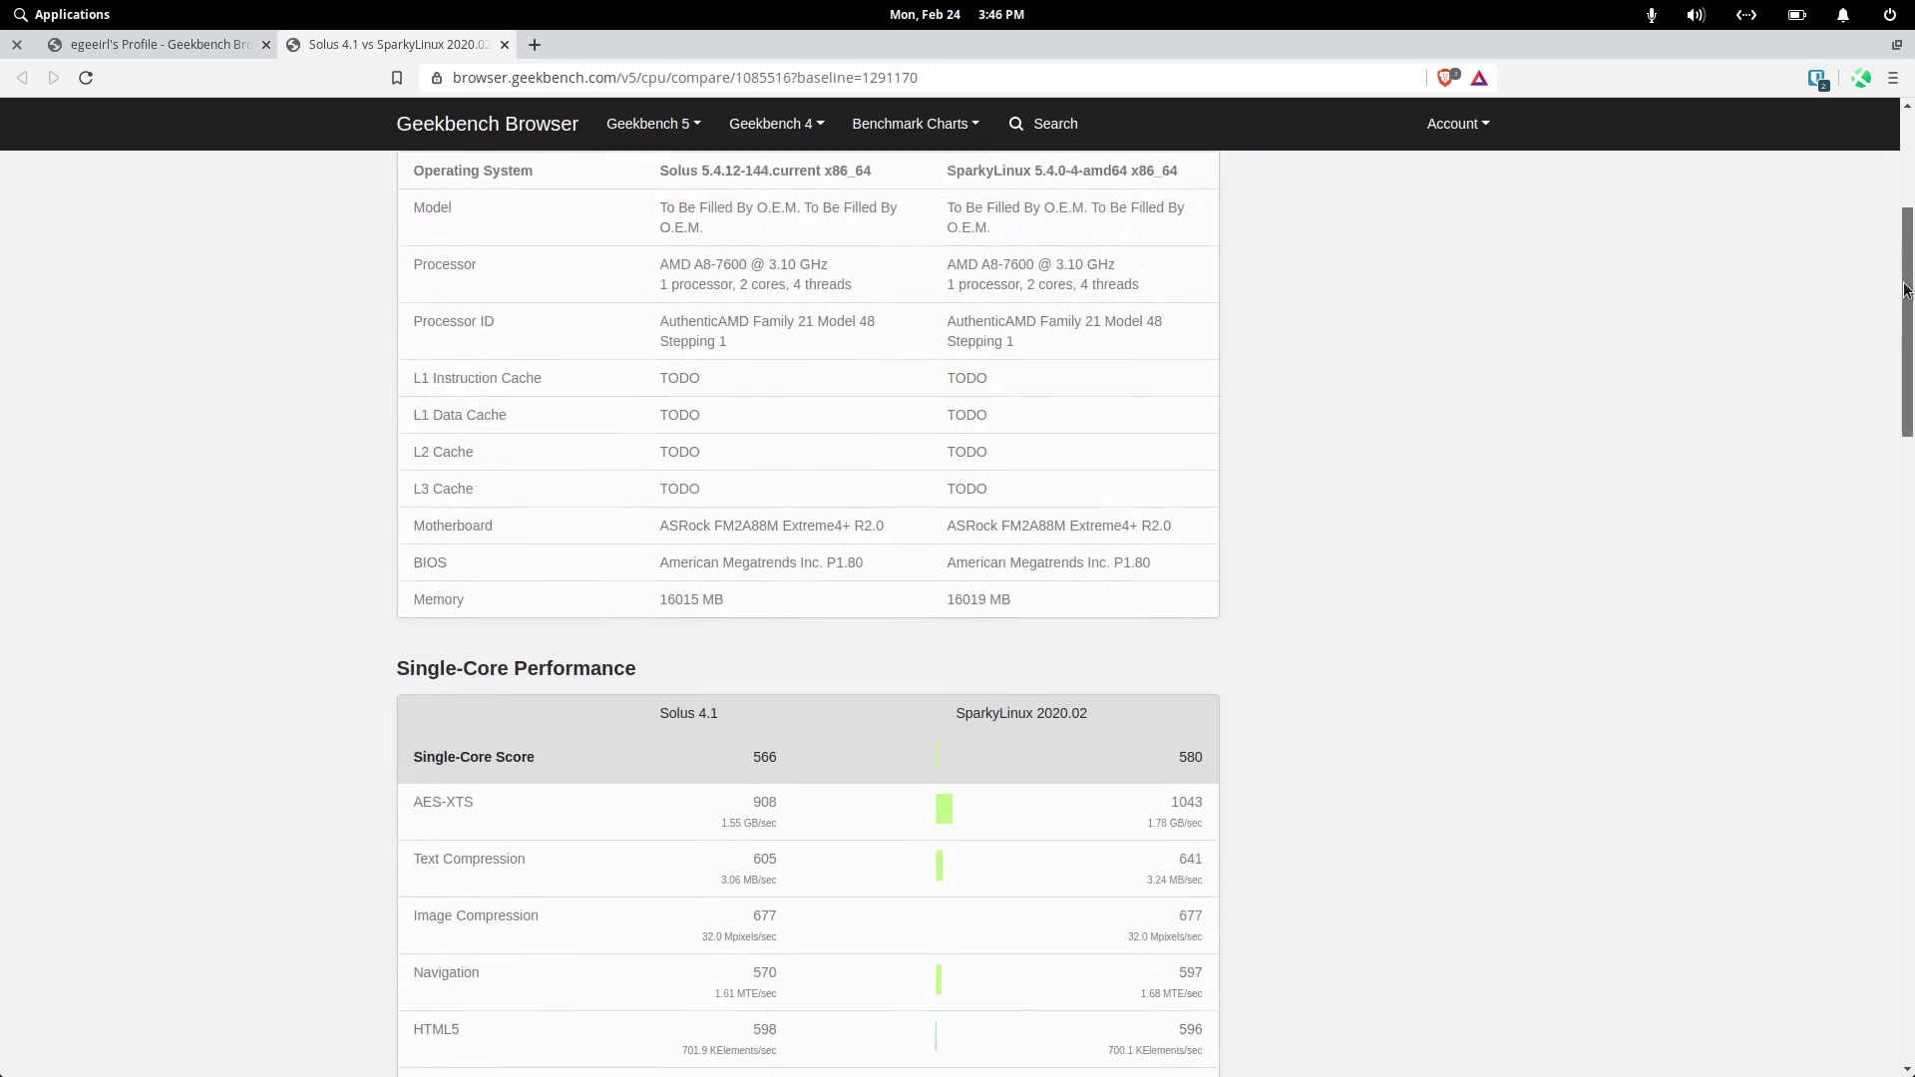
pyautogui.moveTo(1893, 289); pyautogui.dragTo(1896, 404)
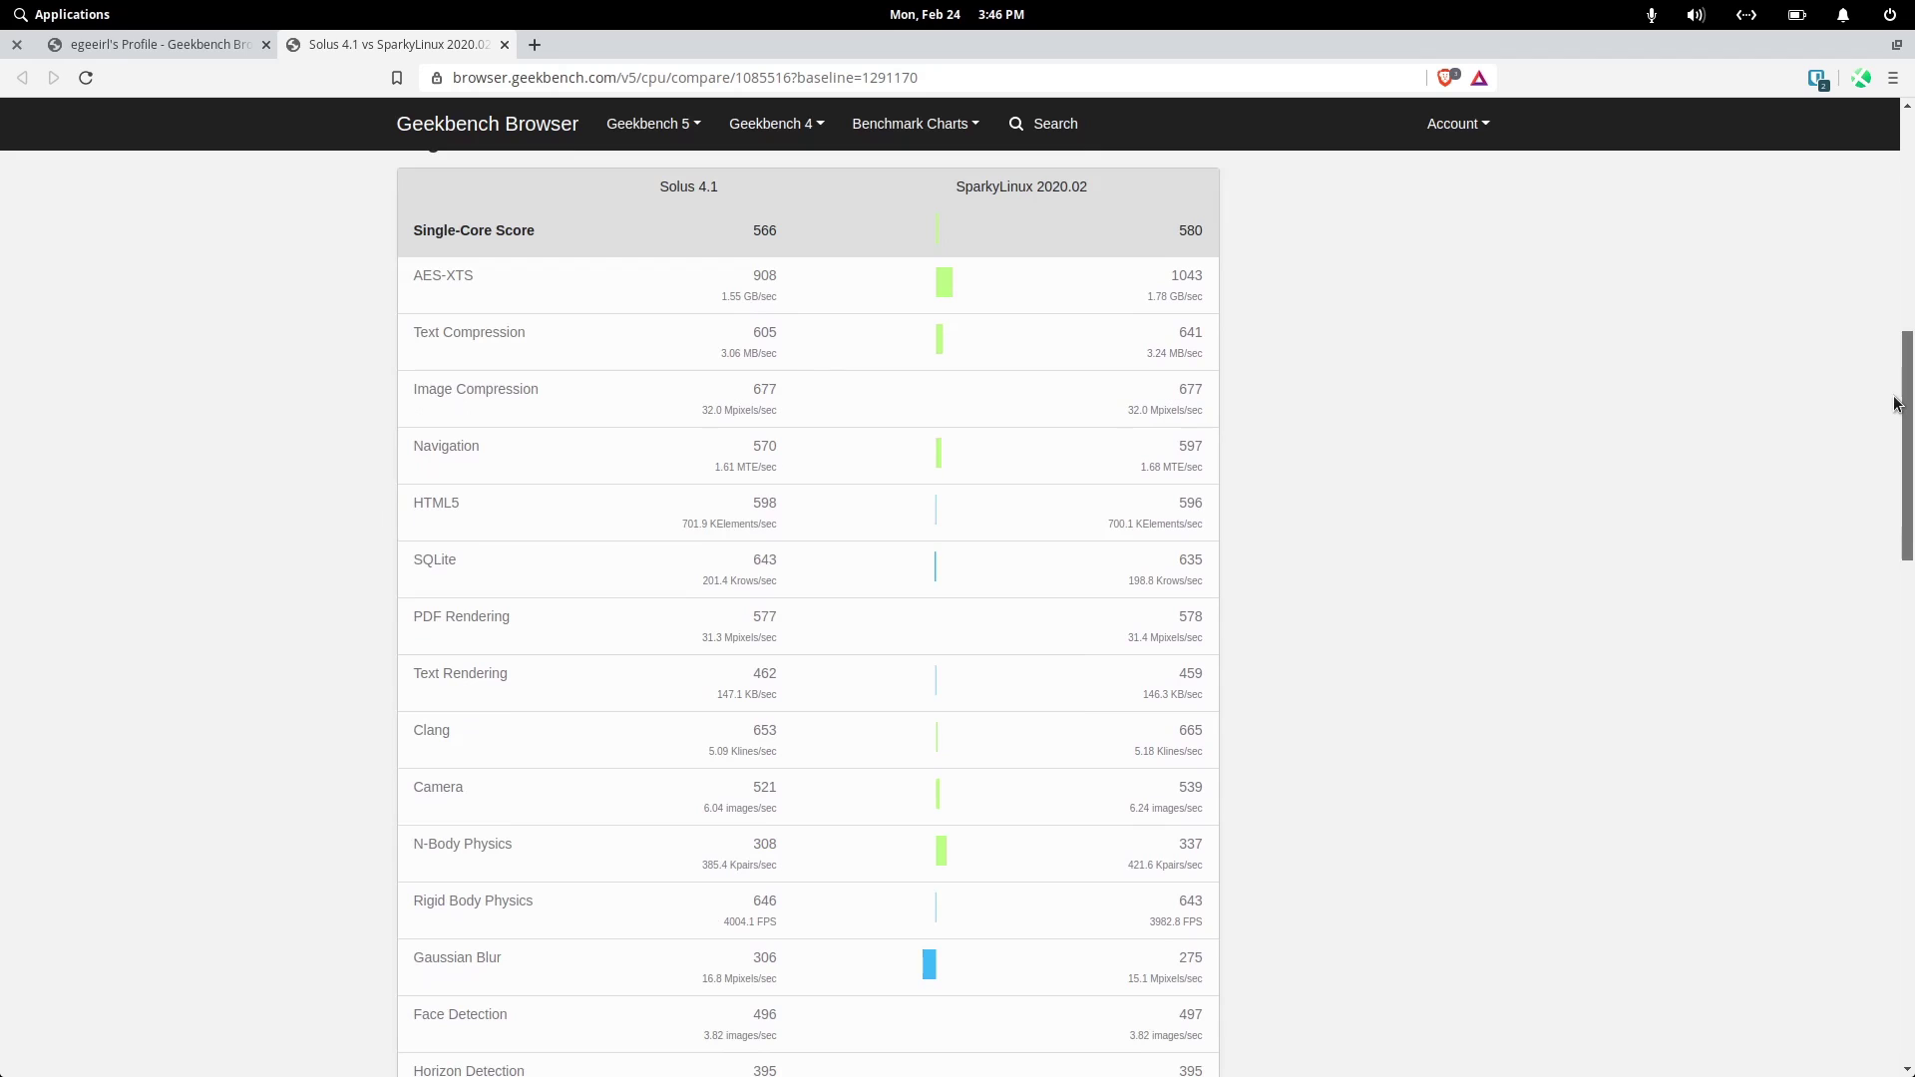
pyautogui.moveTo(1896, 405); pyautogui.dragTo(1800, 825)
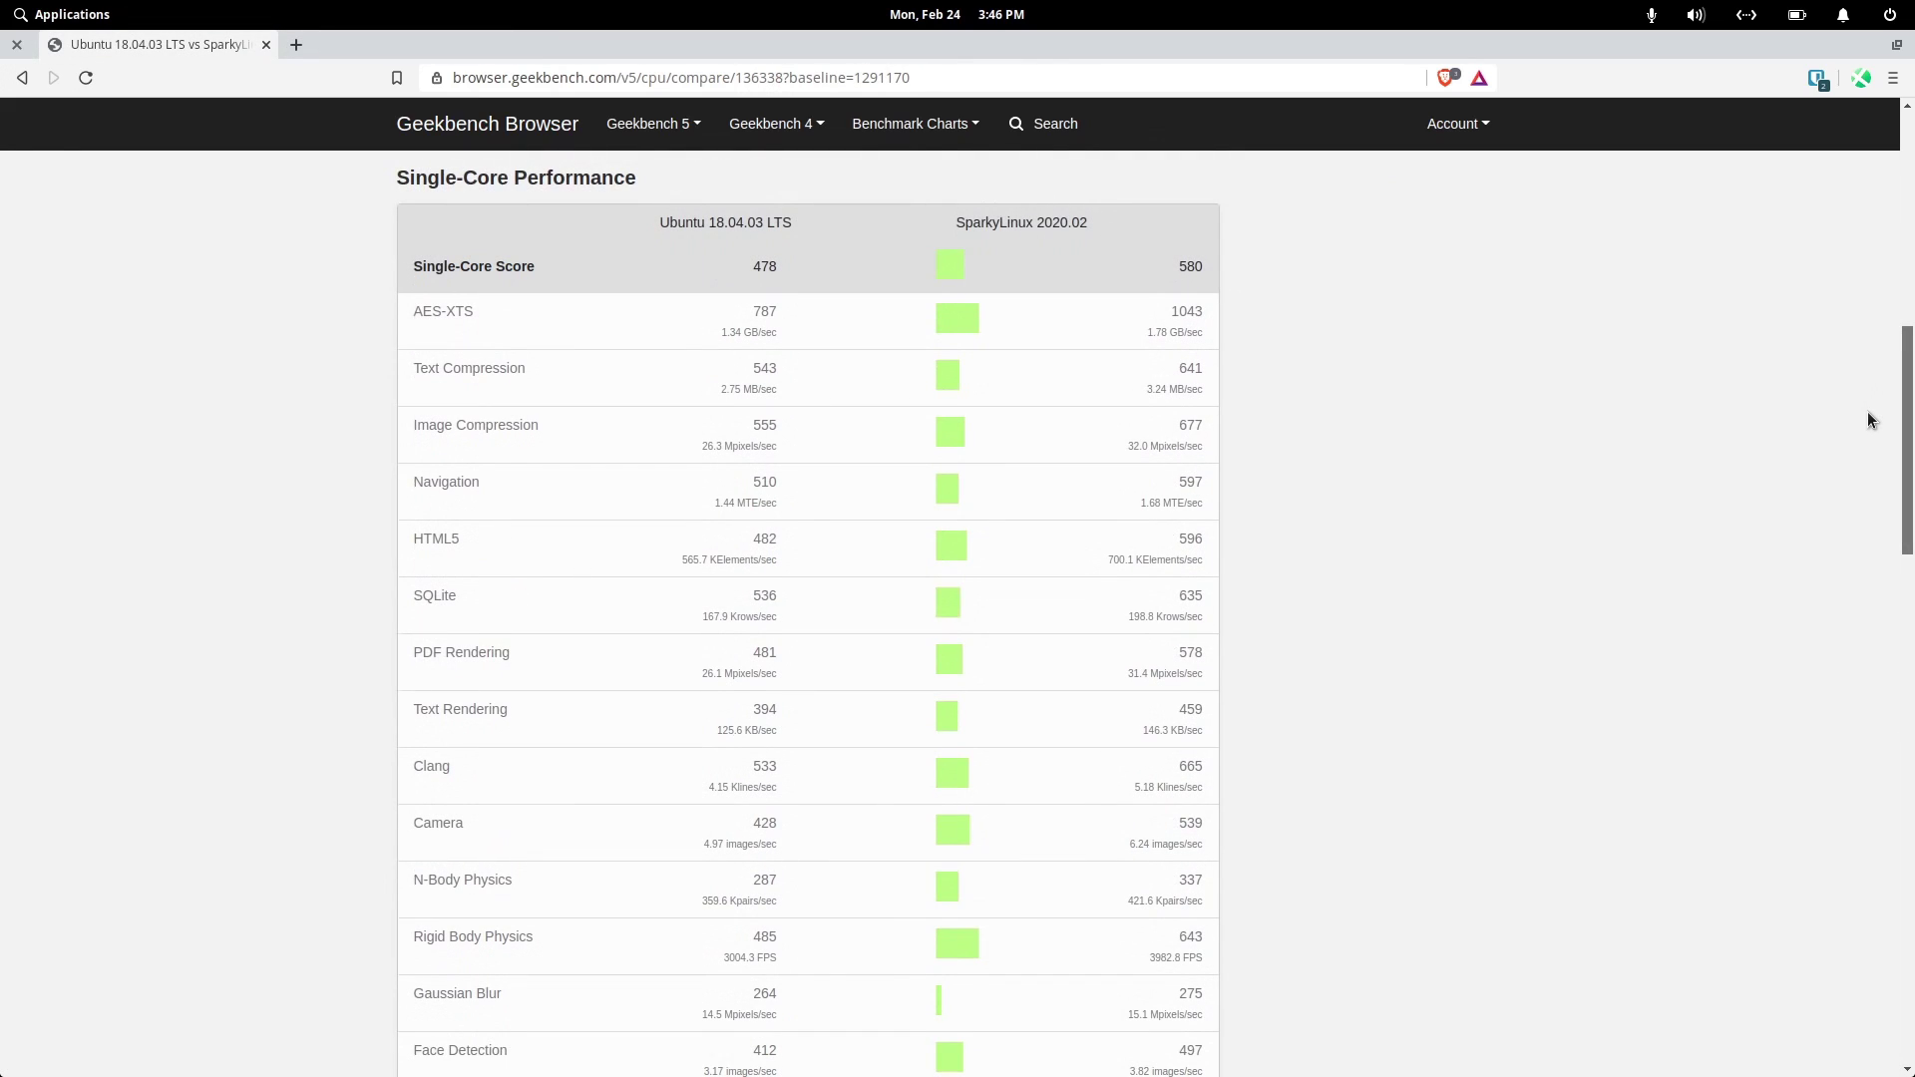
pyautogui.moveTo(1865, 417); pyautogui.dragTo(1692, 817)
# - Enter the pool room, grab the pump-action shotgun and cross the tiled floor
pyautogui.moveTo(1691, 818); pyautogui.dragTo(1680, 848)
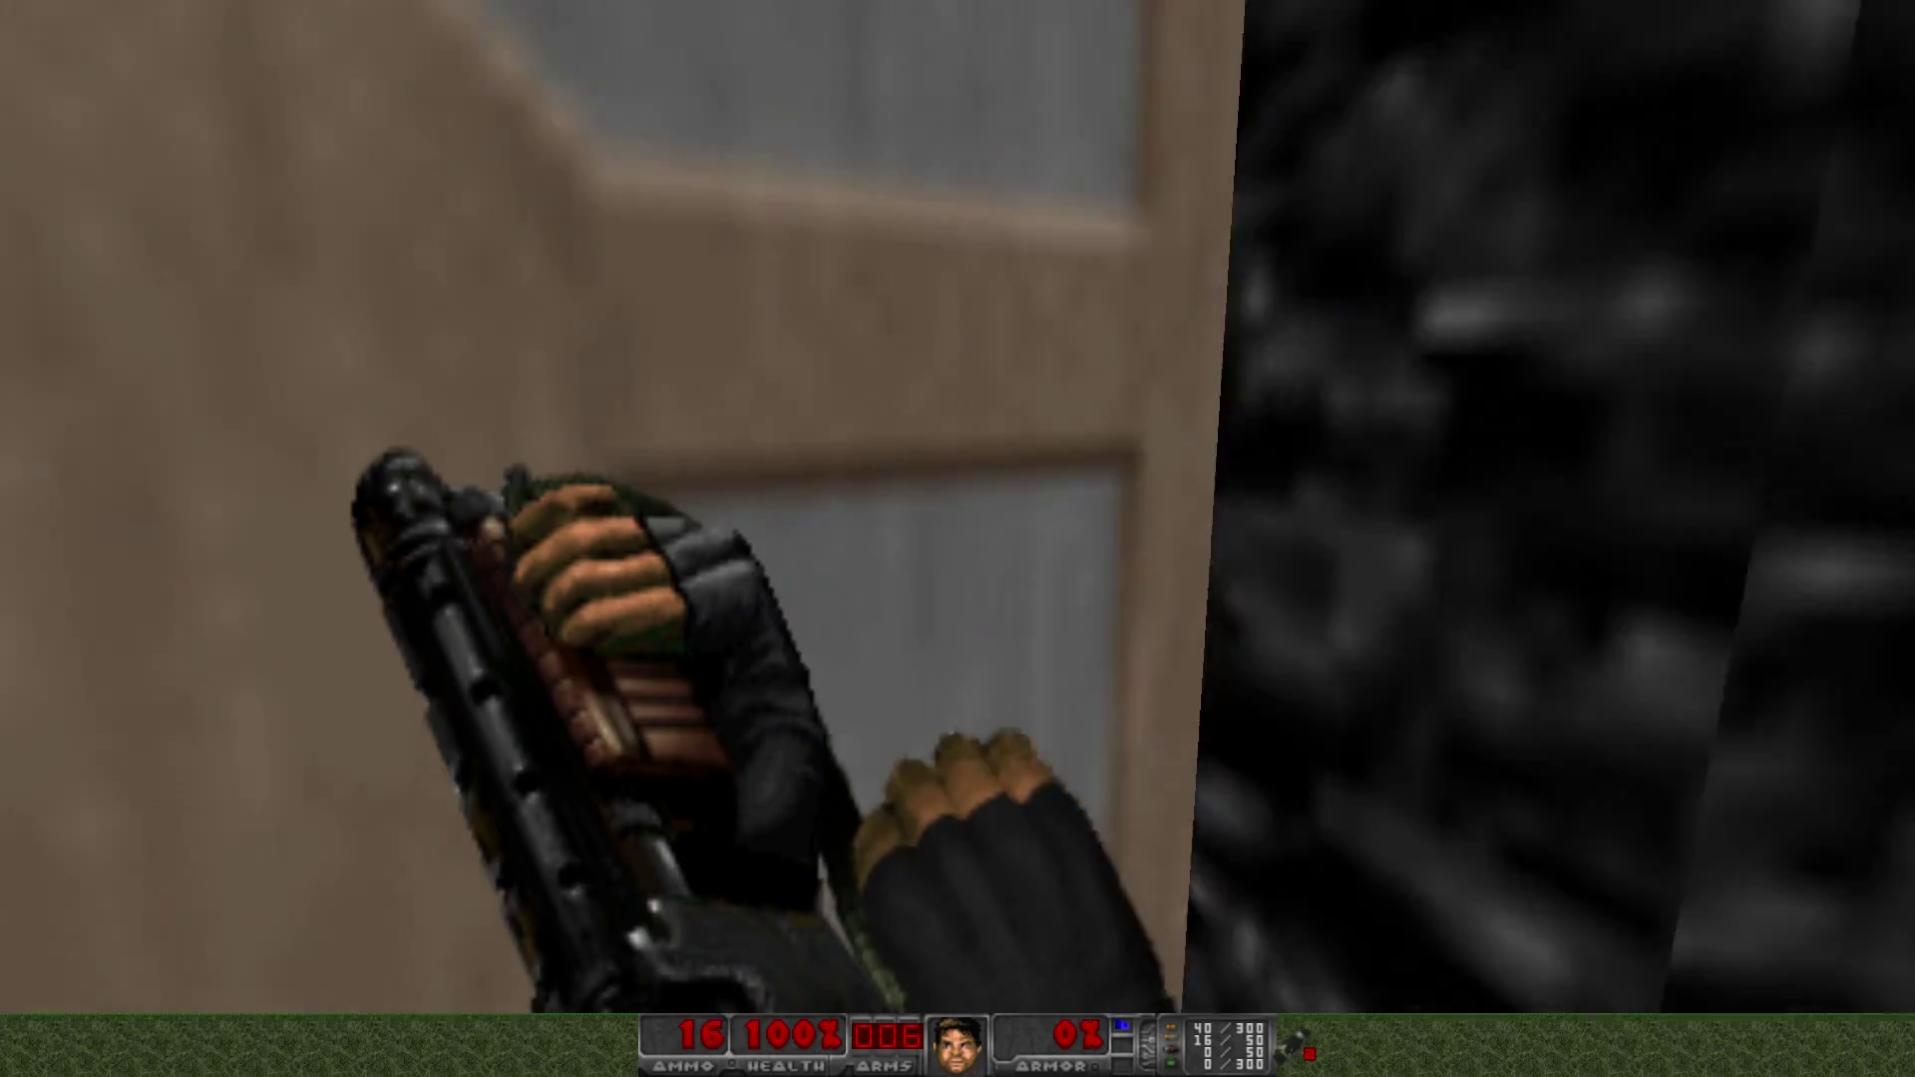
pyautogui.press('Up')
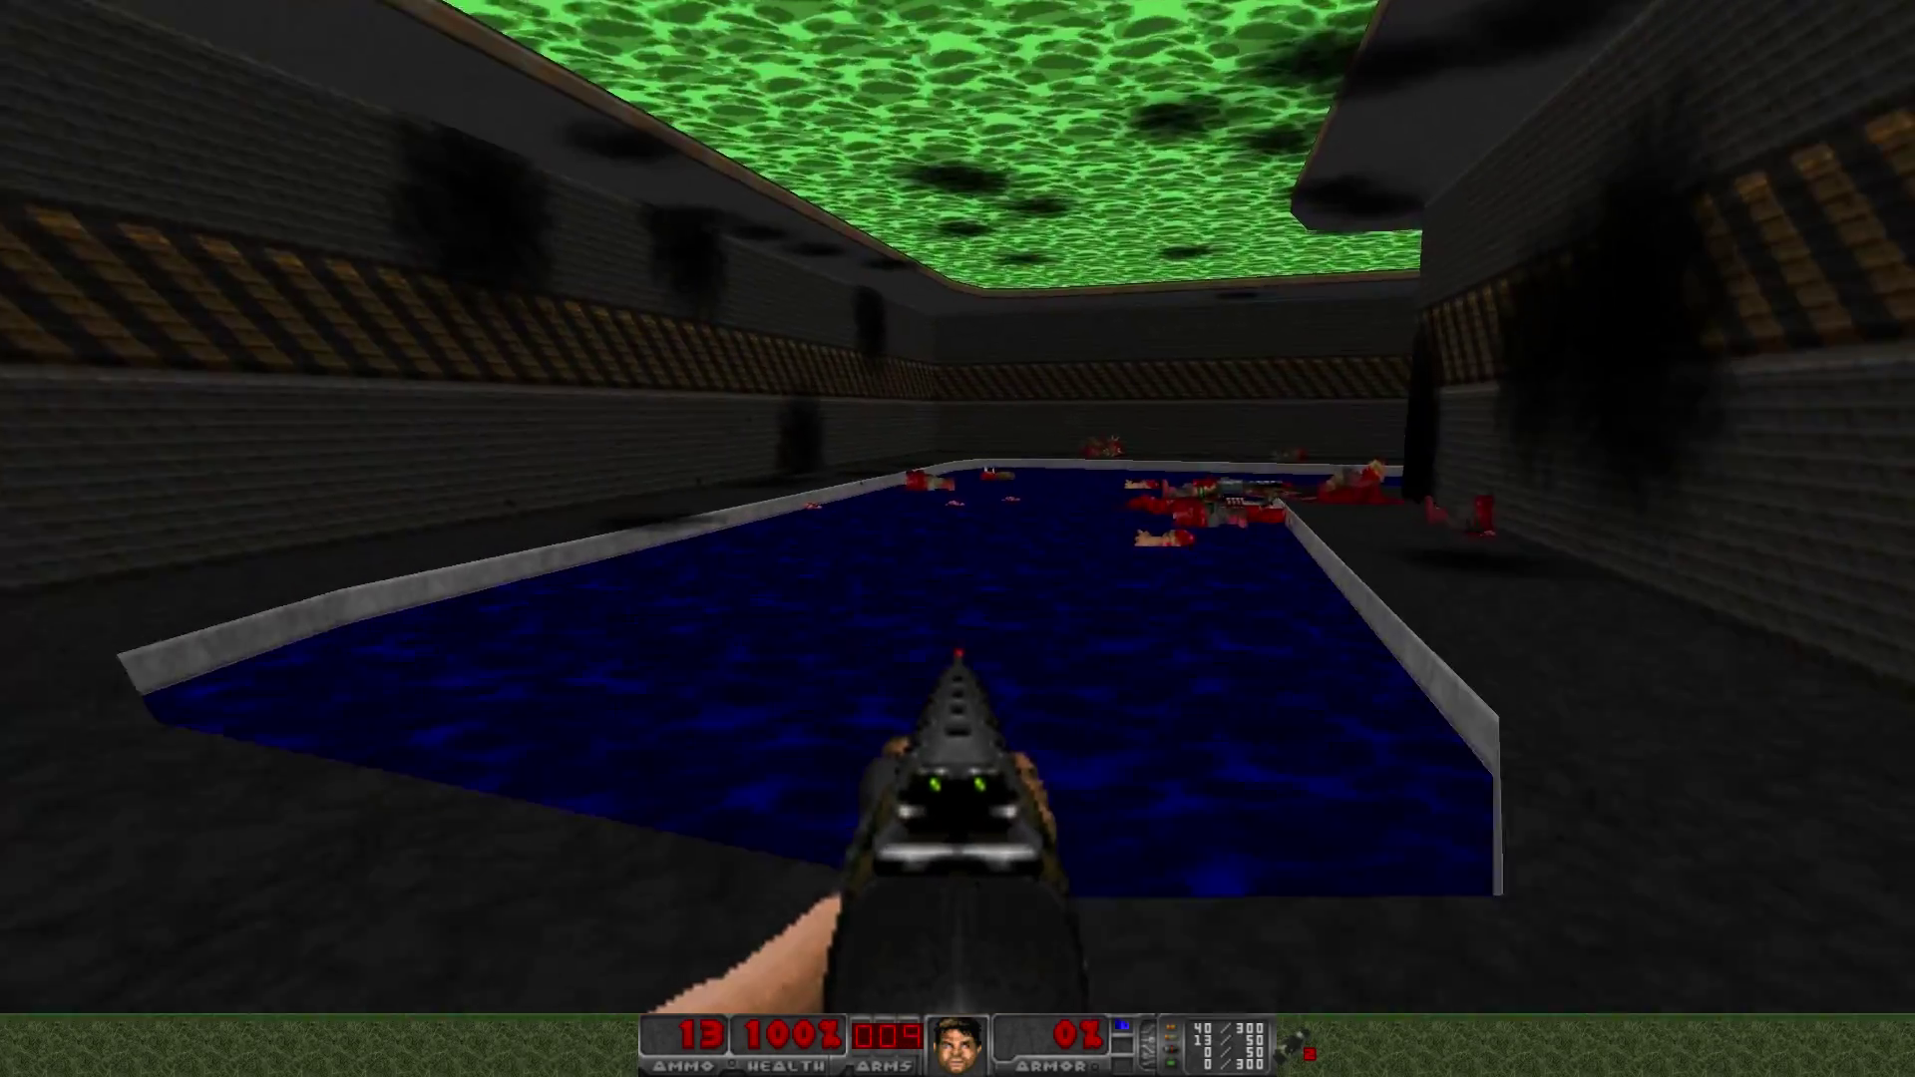
pyautogui.press('Left')
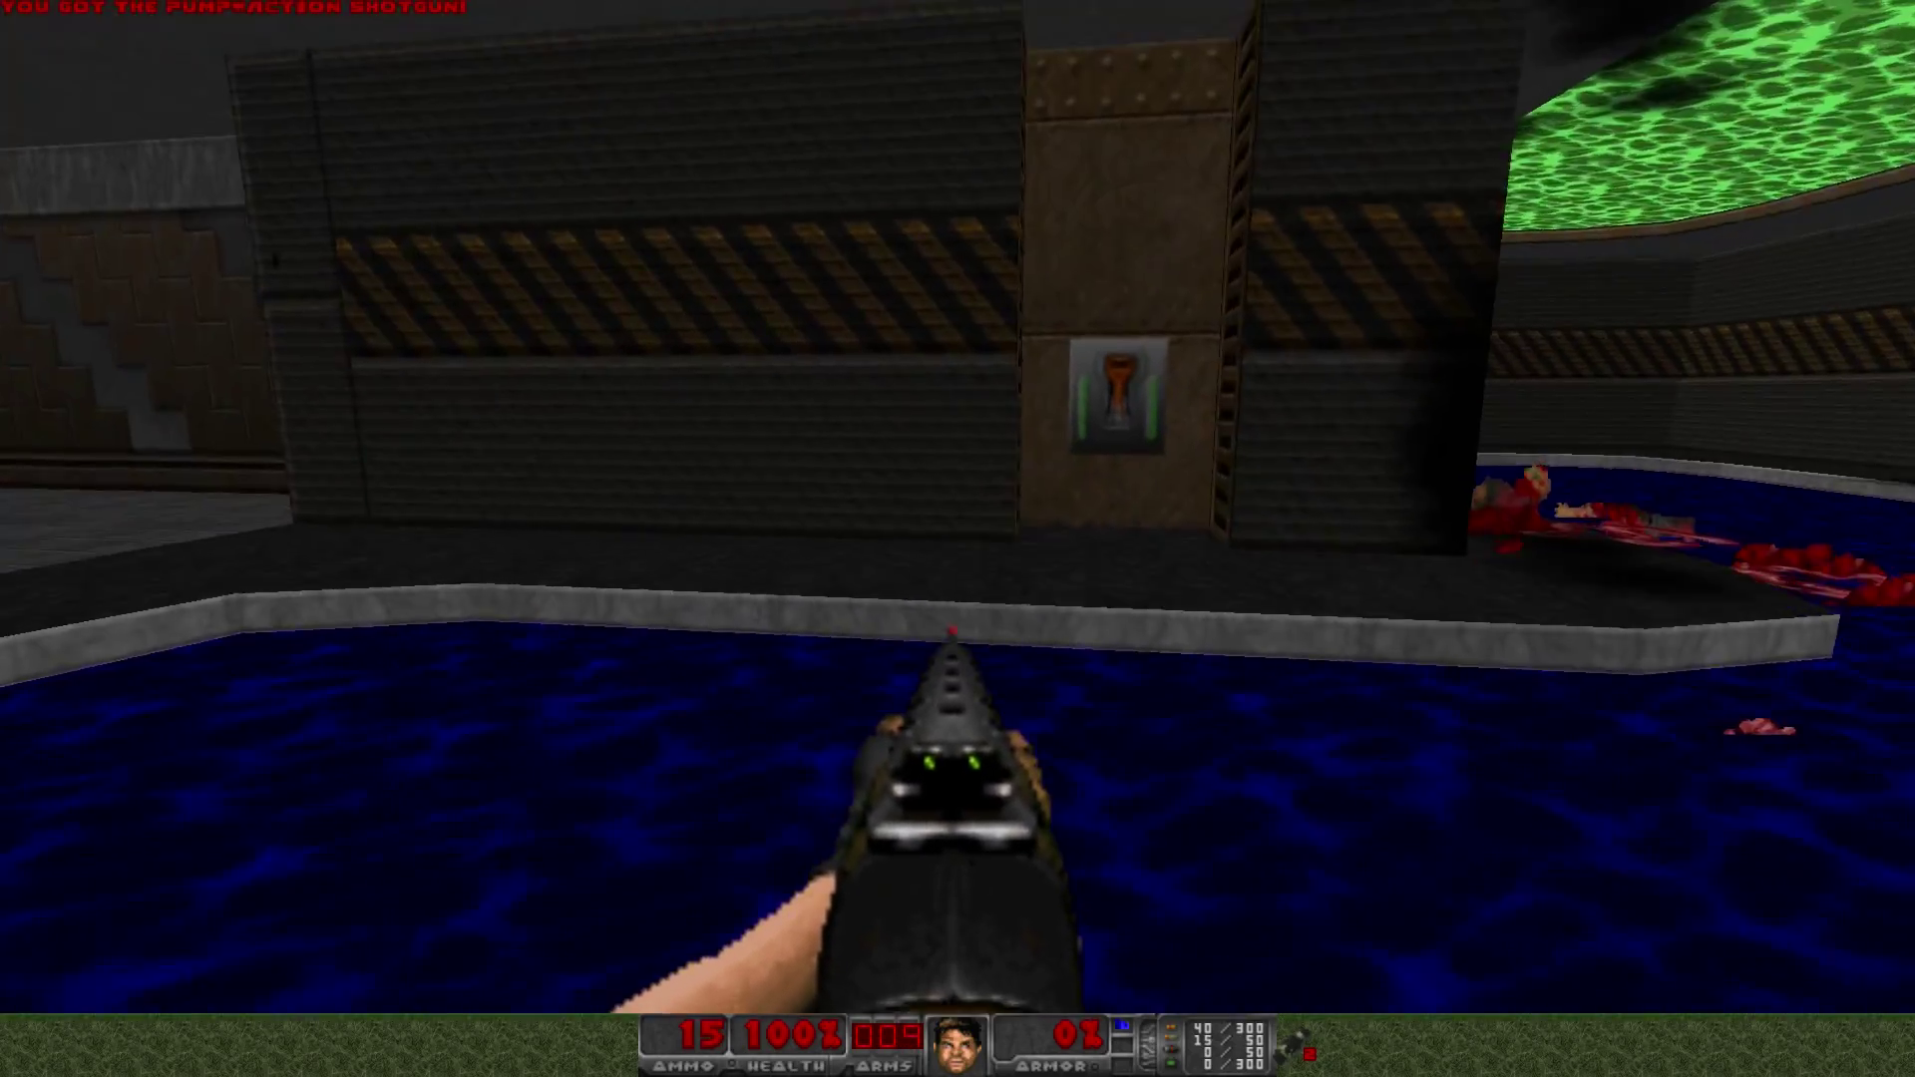
pyautogui.press('Up')
pyautogui.press('Up')
pyautogui.press('Left')
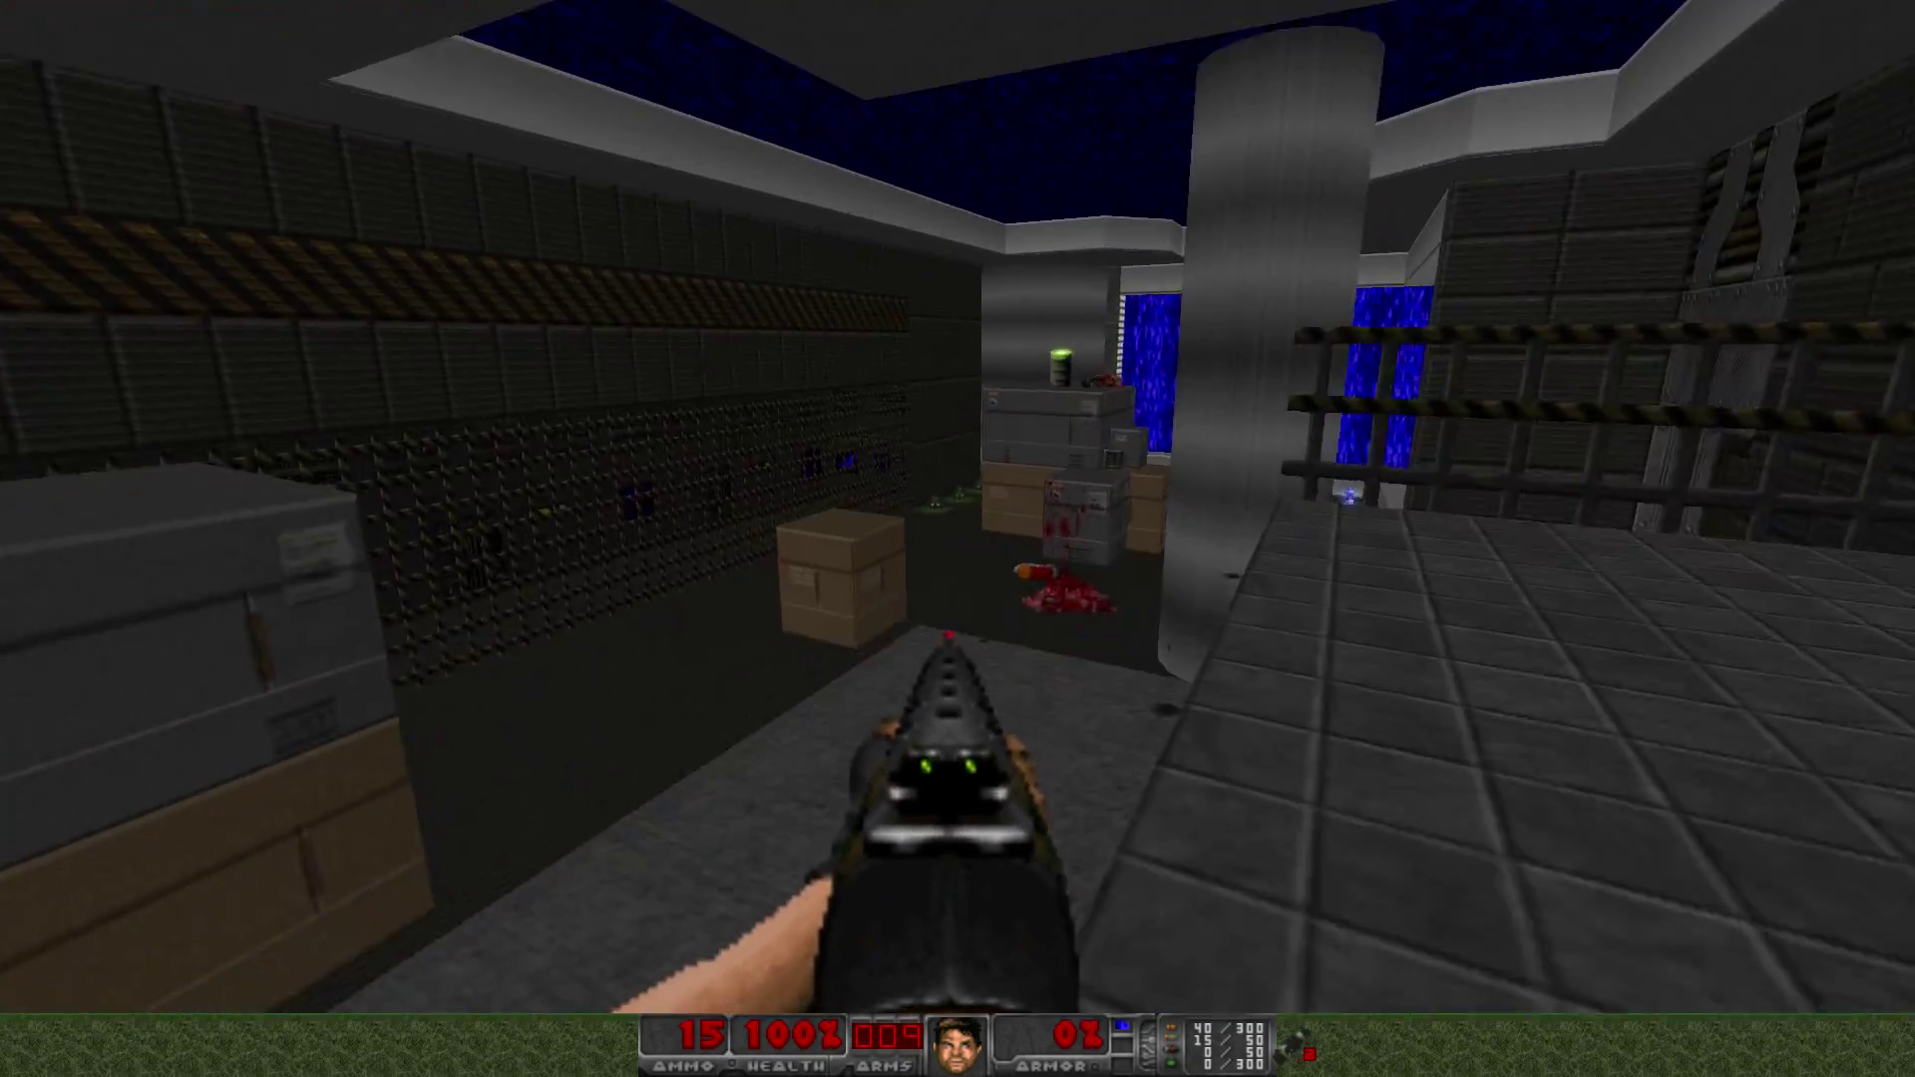
# - Collect the armor and health bonuses beyond the crates
pyautogui.press('Up')
pyautogui.press('Right')
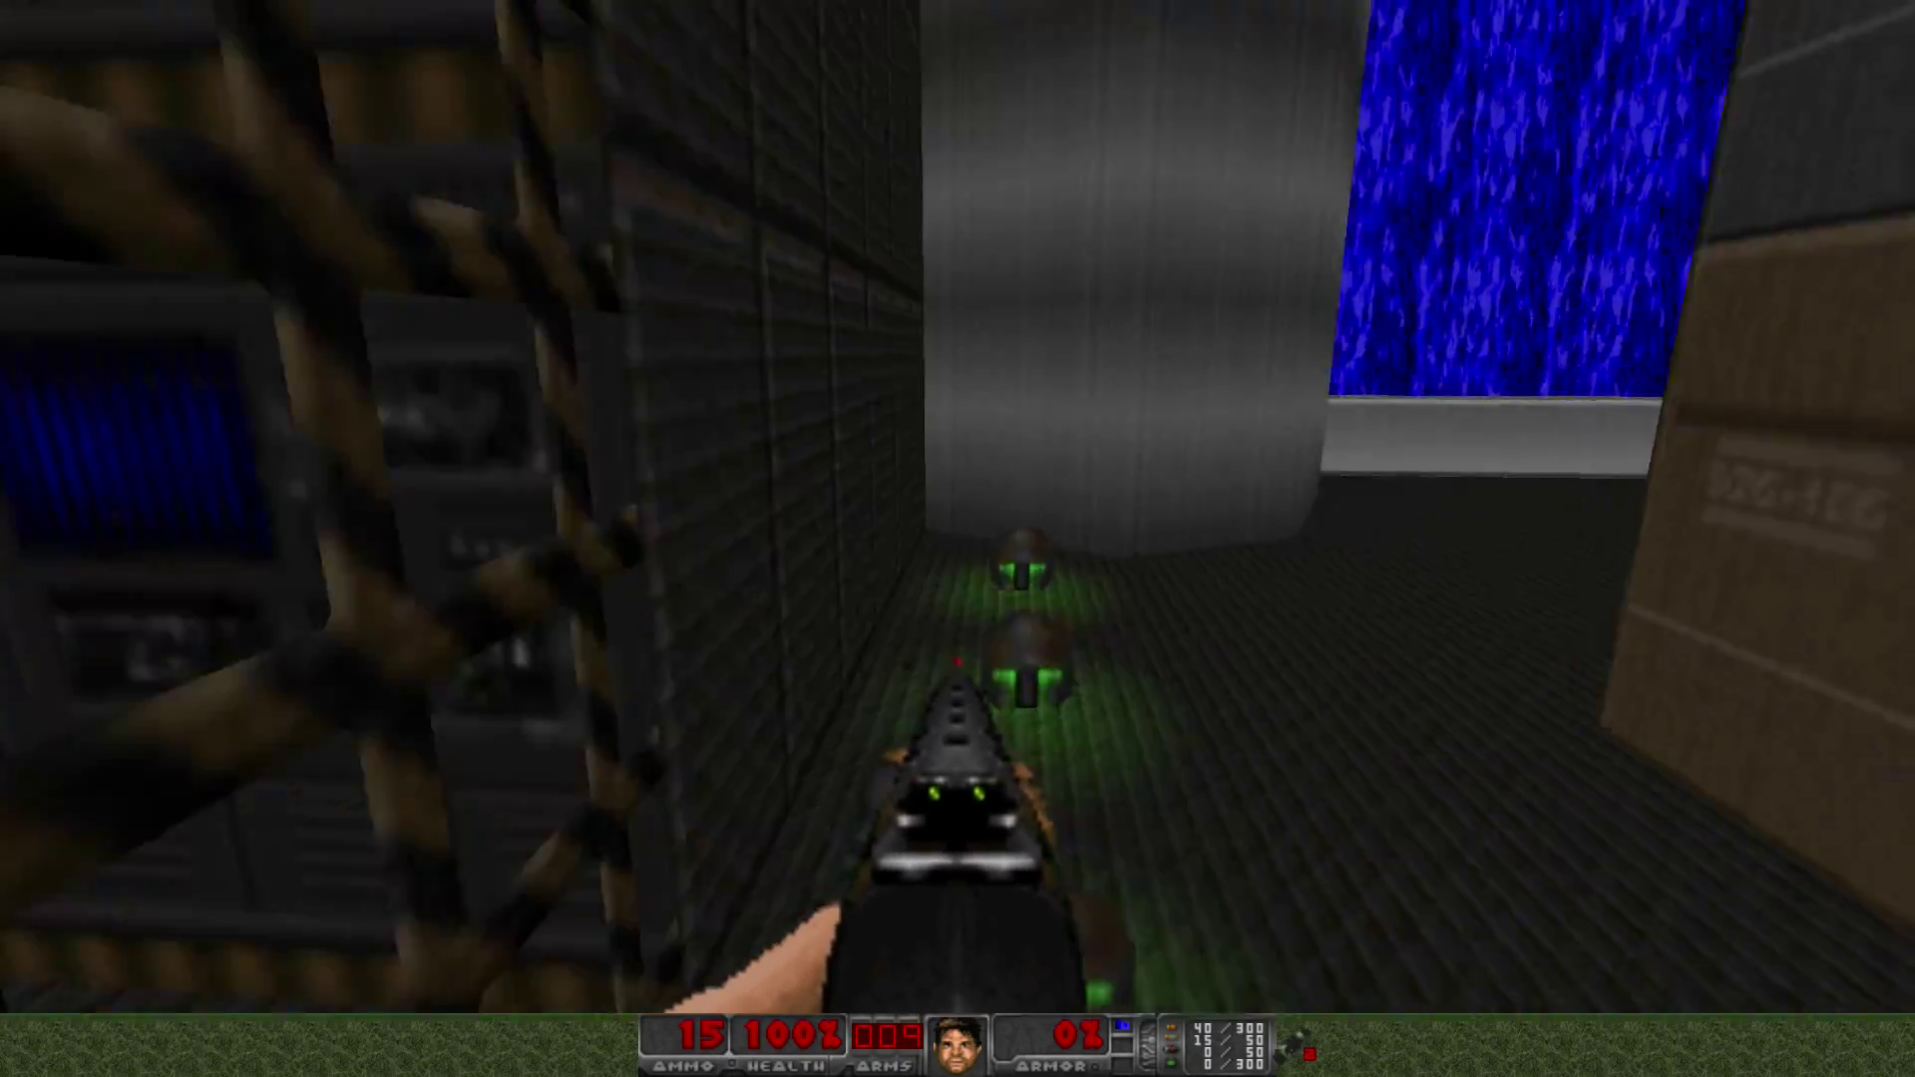
pyautogui.press('Up')
pyautogui.press('Right')
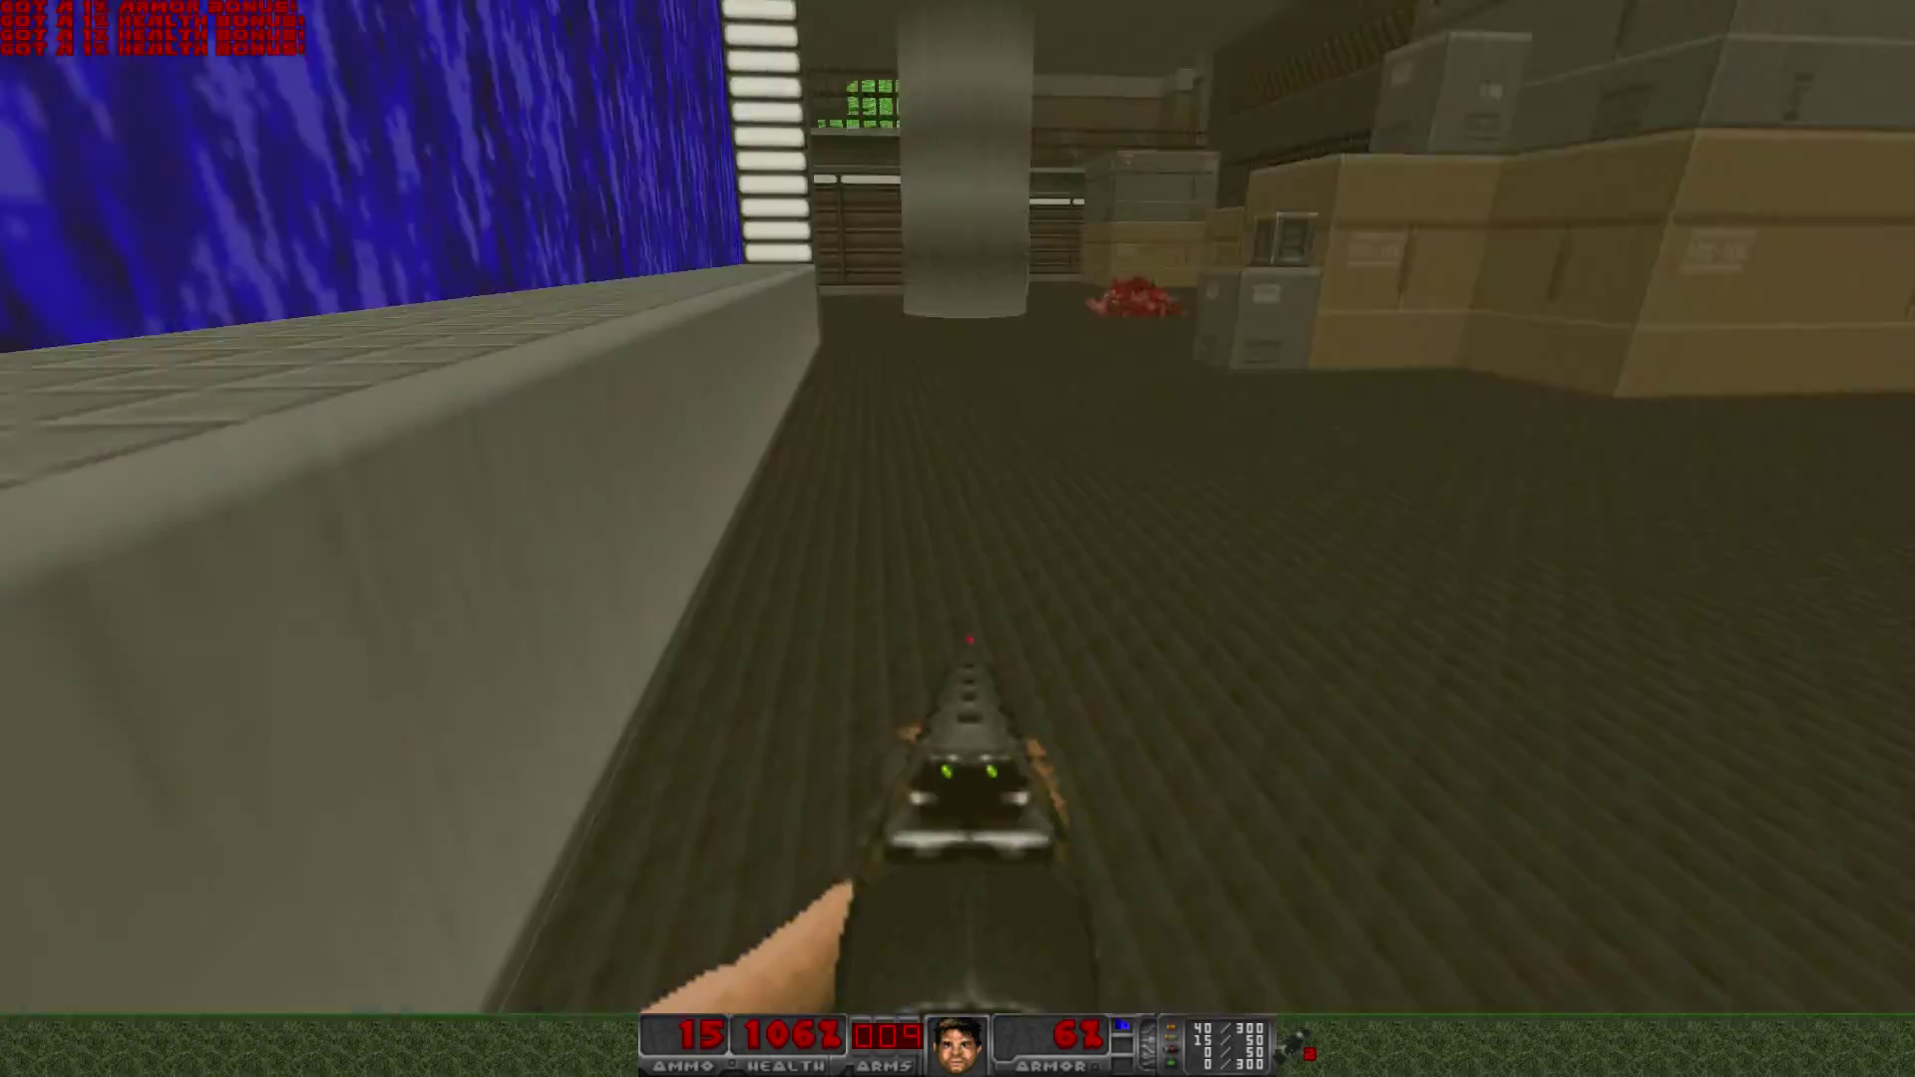
pyautogui.press('Left')
pyautogui.press('Up')
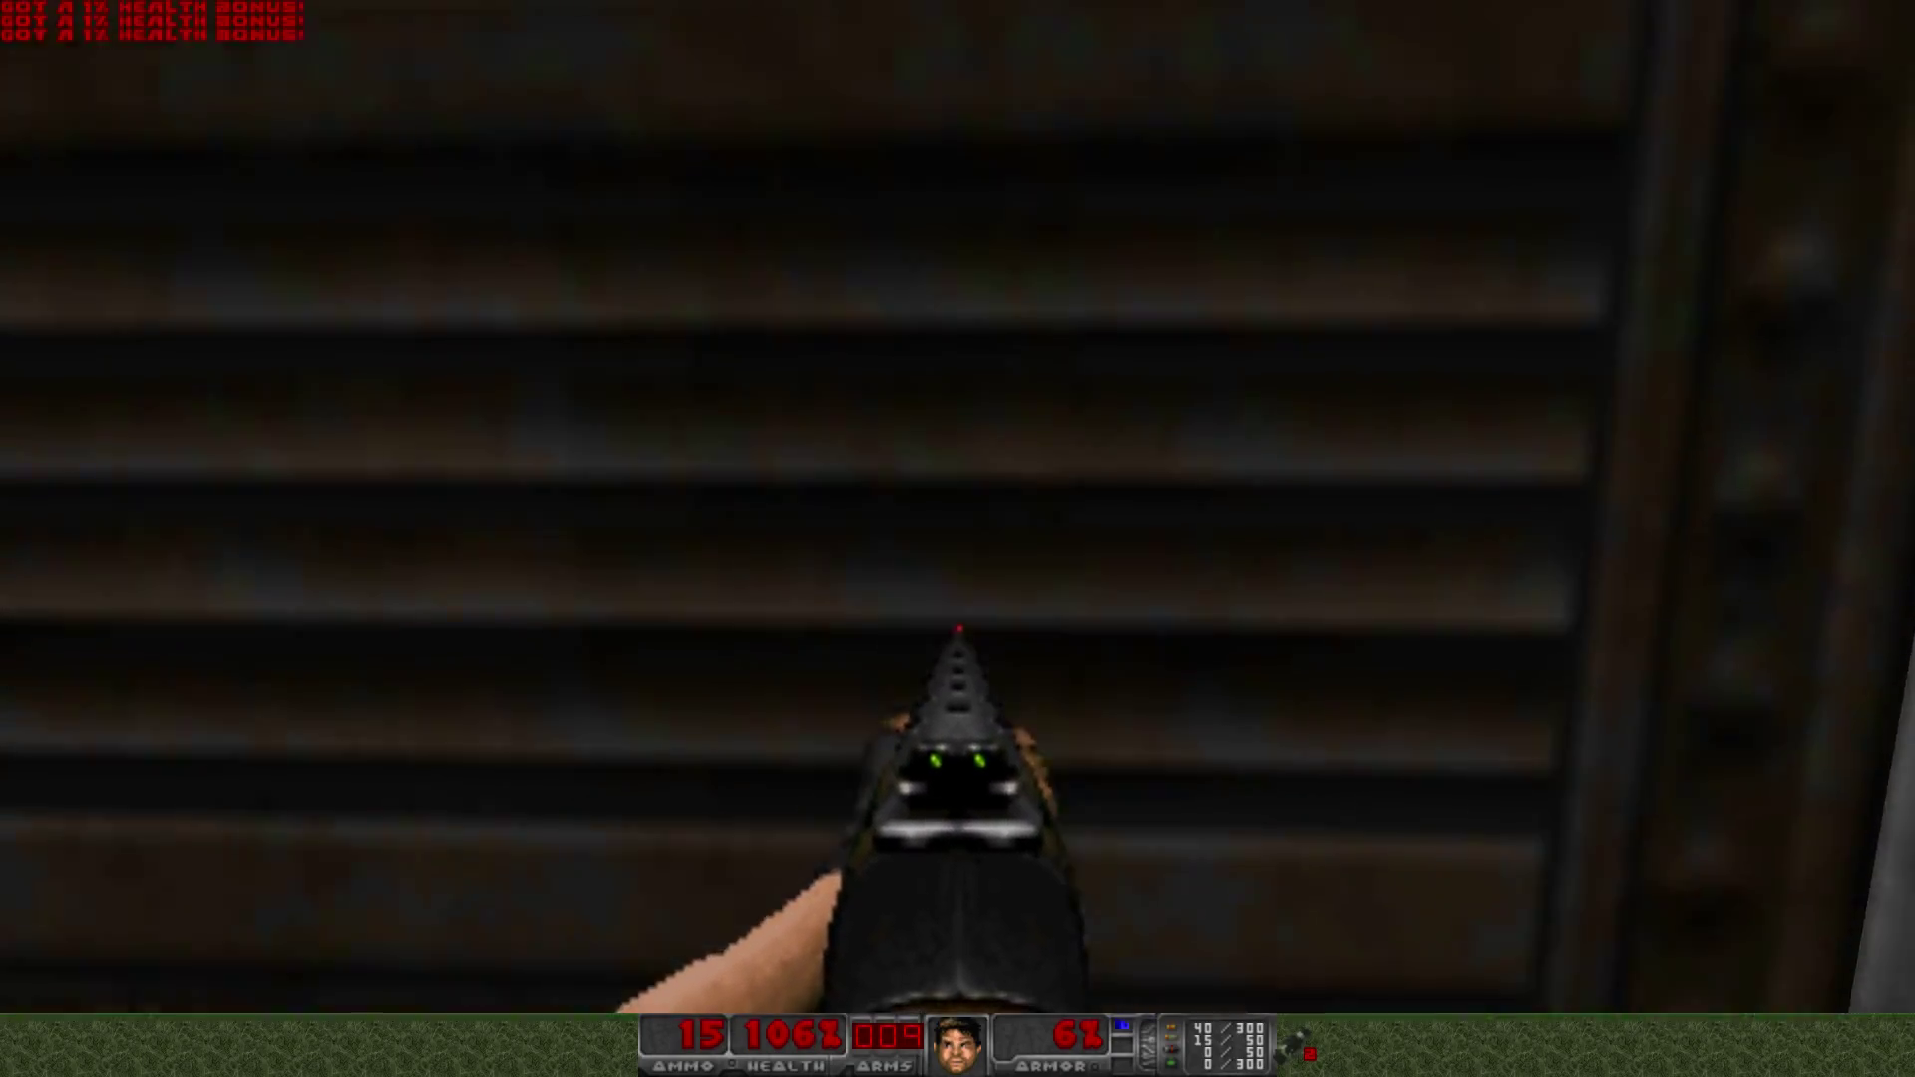
# - Open the slatted door and move through the corpse room into the narrow passage
pyautogui.press('space')
pyautogui.press('Right')
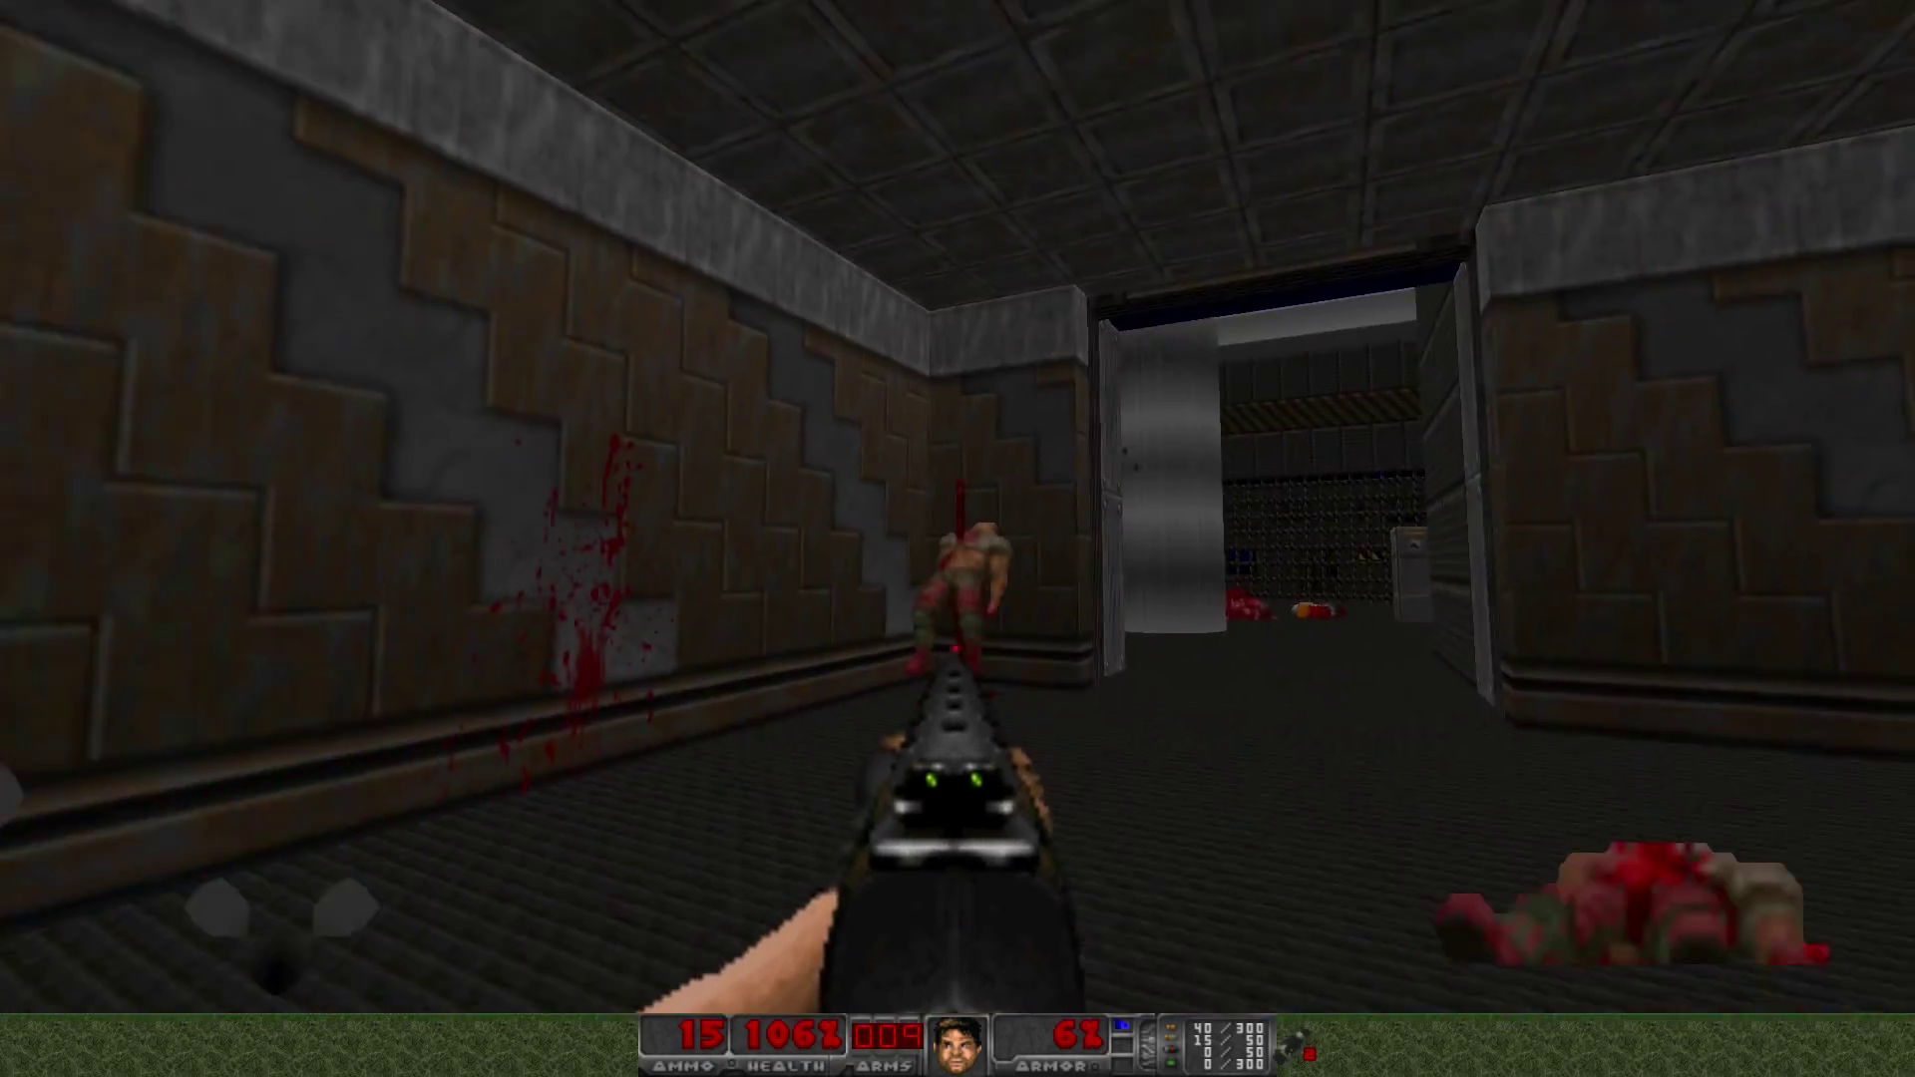
pyautogui.press('Left')
pyautogui.press('Up')
pyautogui.press('Left')
pyautogui.press('Up')
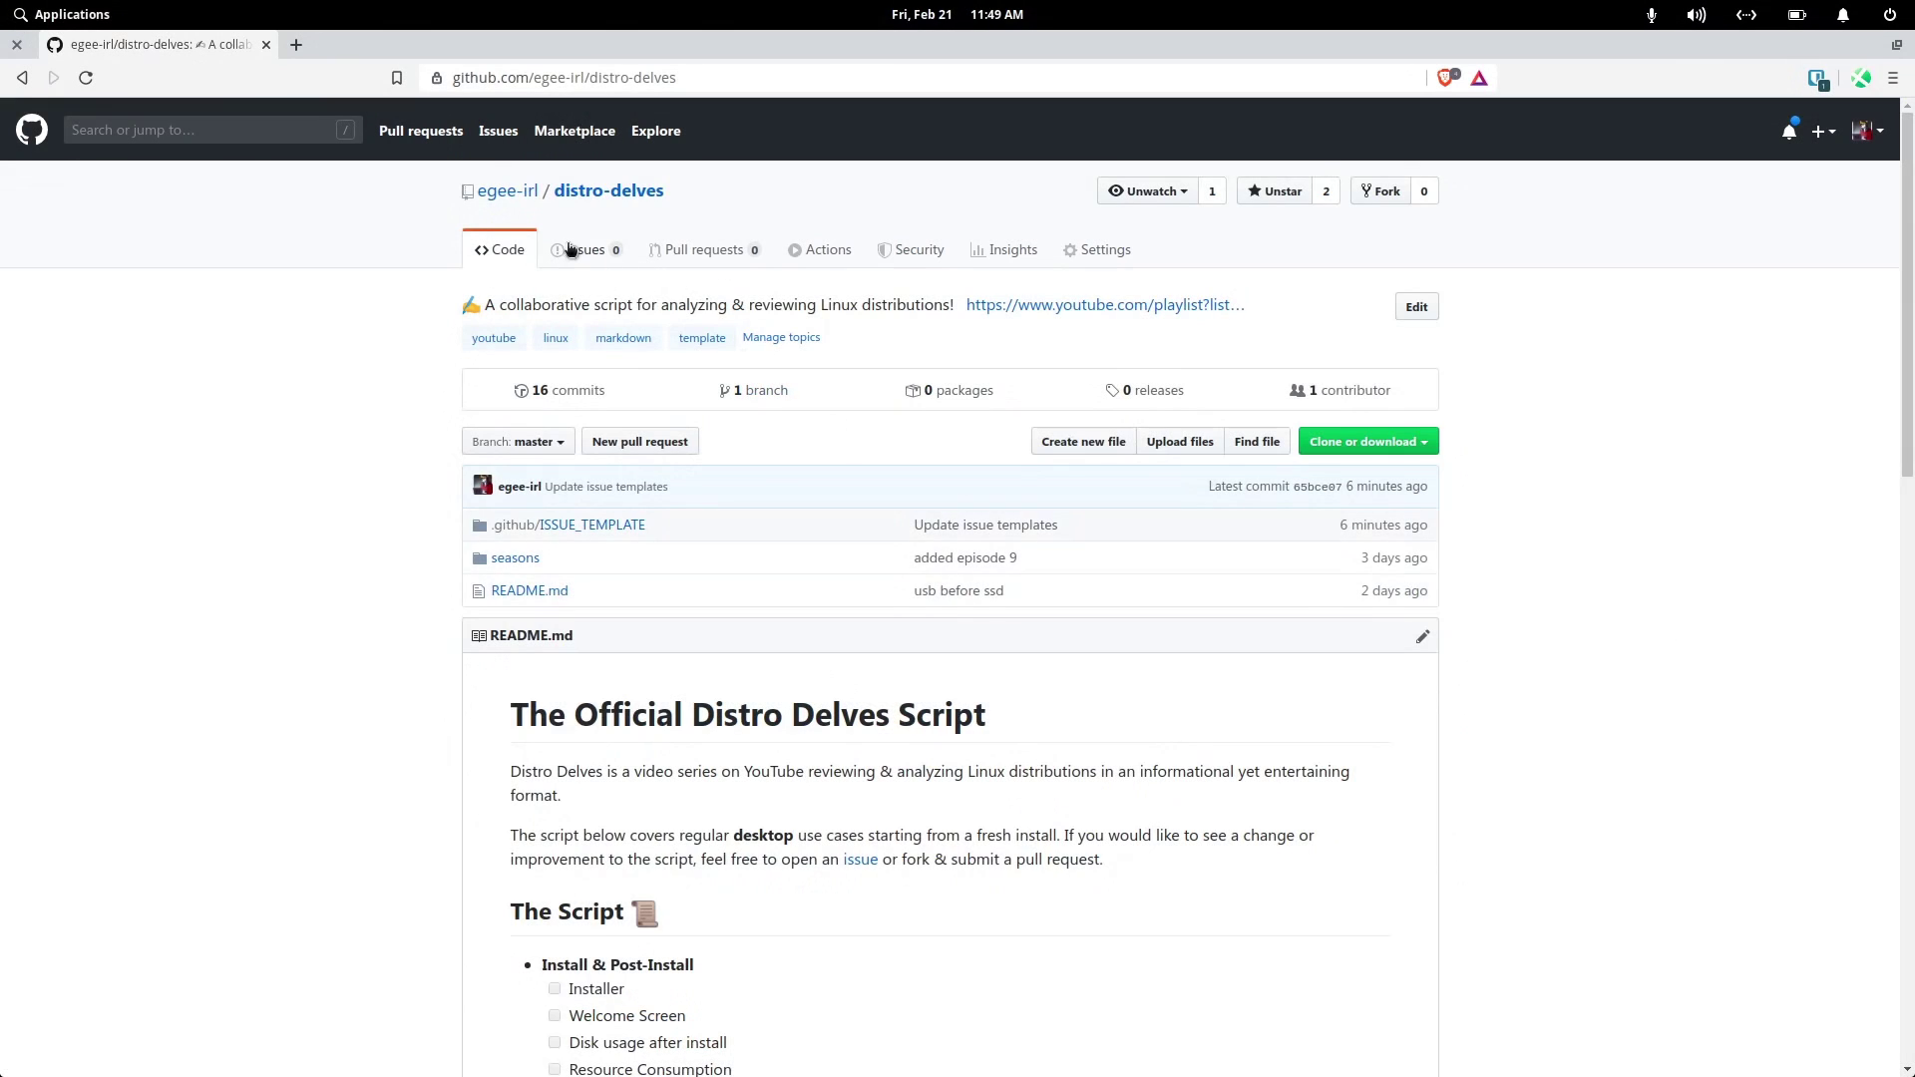
# - Create a new distro-delves issue from the Distro Review Request template
pyautogui.click(570, 249)
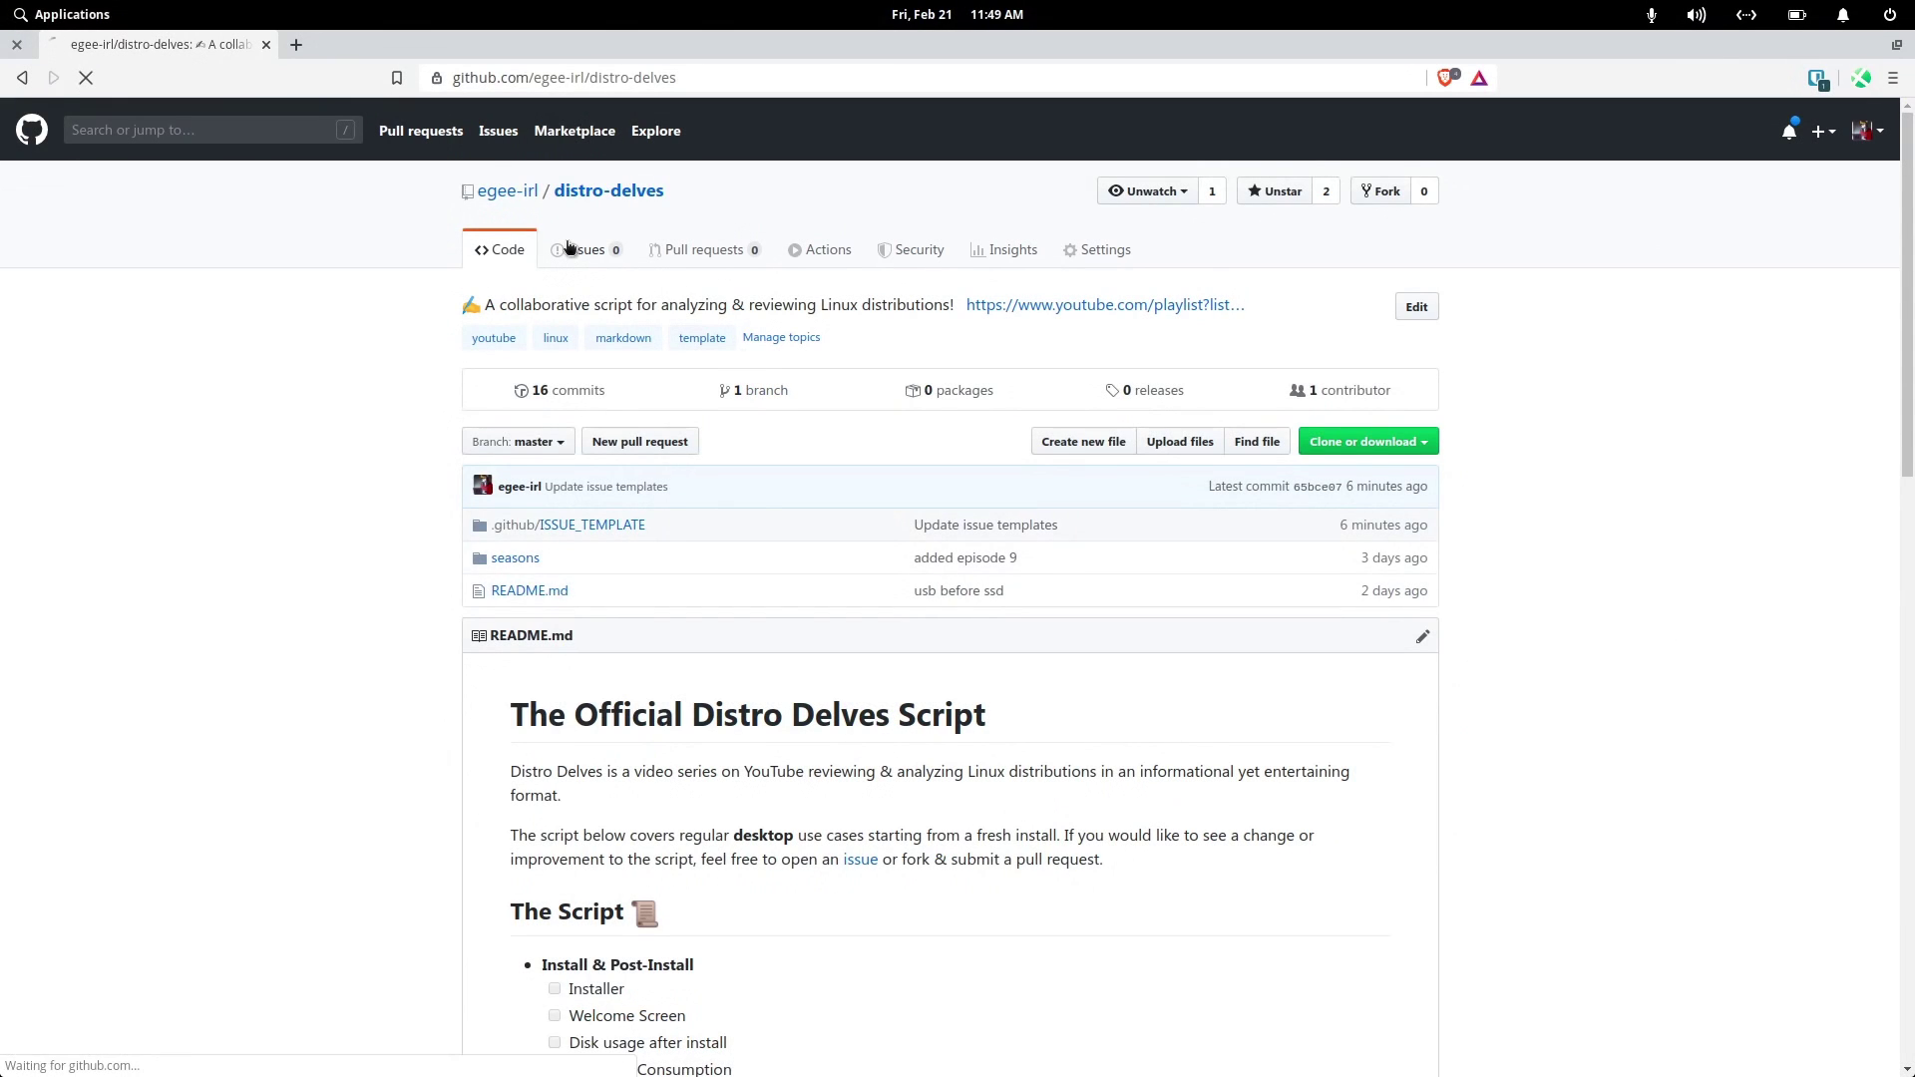
pyautogui.click(1417, 319)
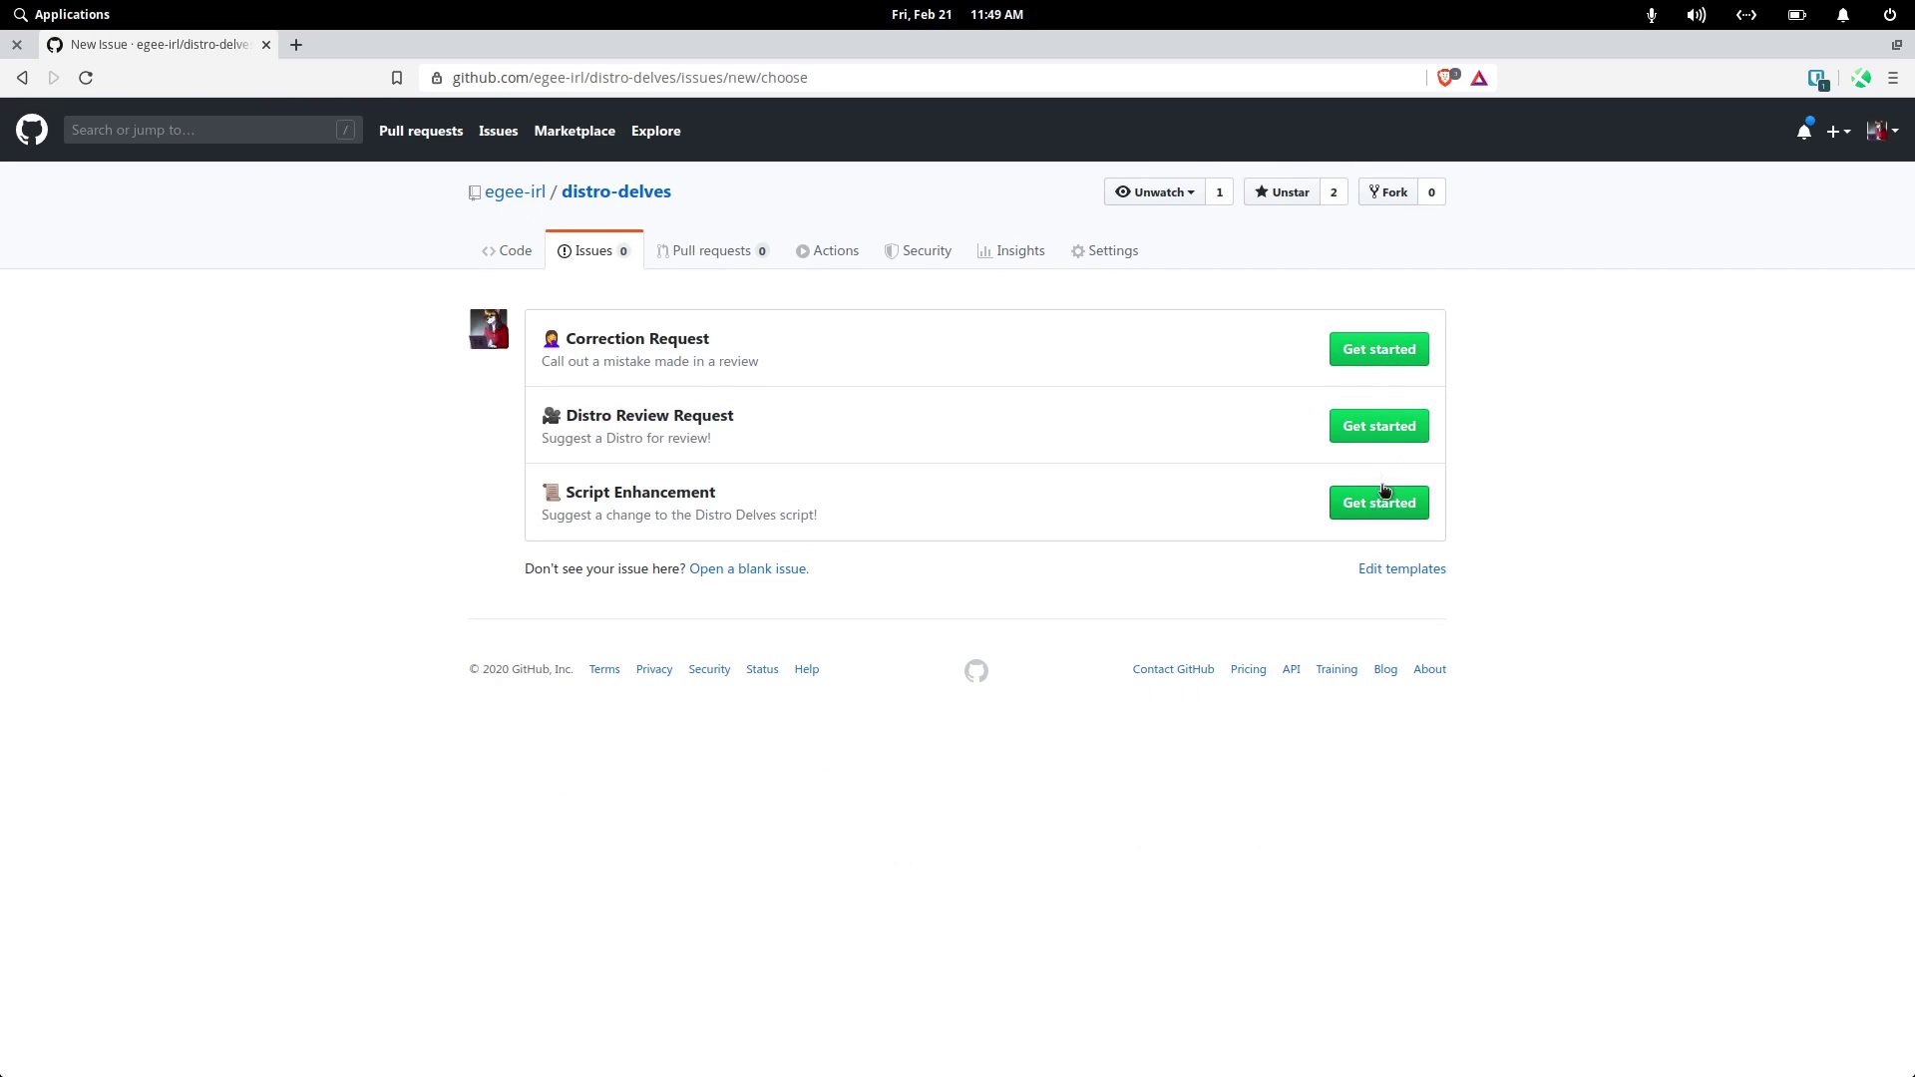
pyautogui.click(1375, 430)
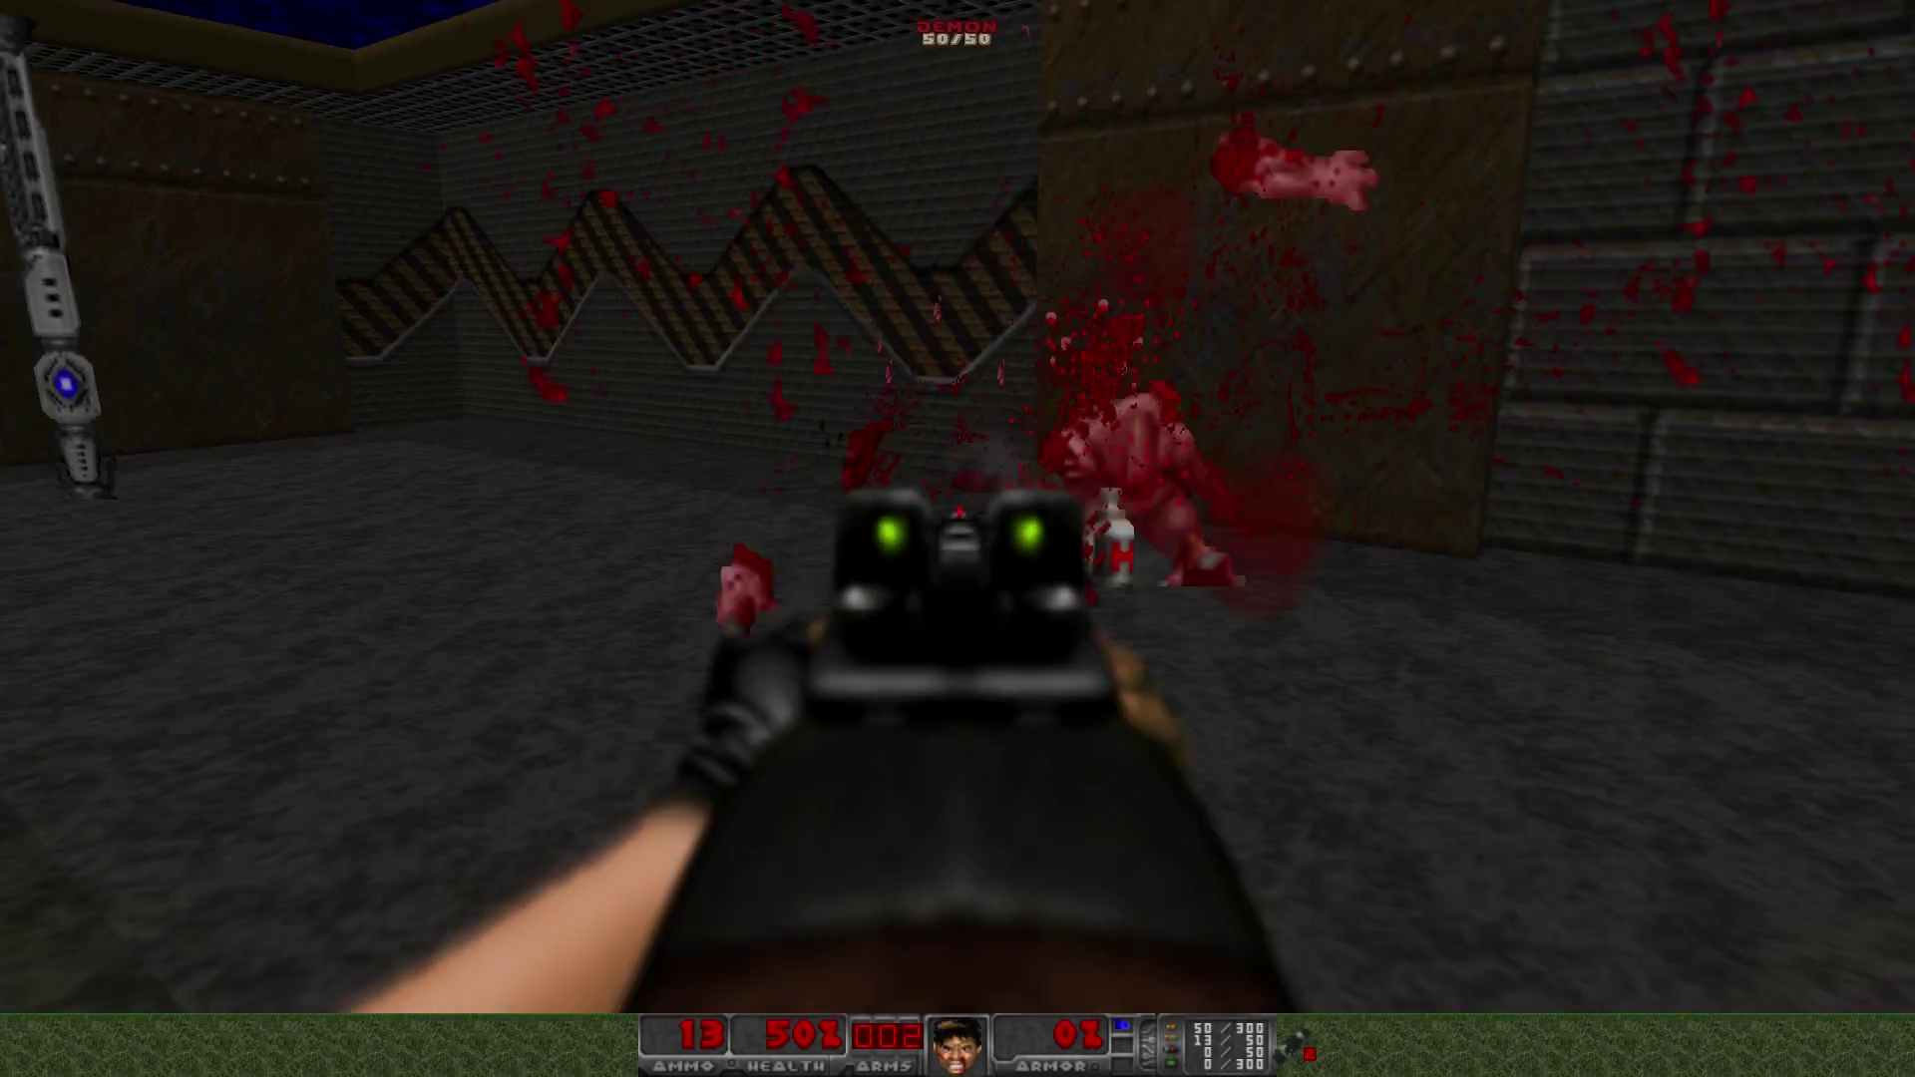
# - Shotgun the demons, pick up the armor bonuses and walk through the doorway to the switch
pyautogui.press('ctrl')
pyautogui.press('ctrl')
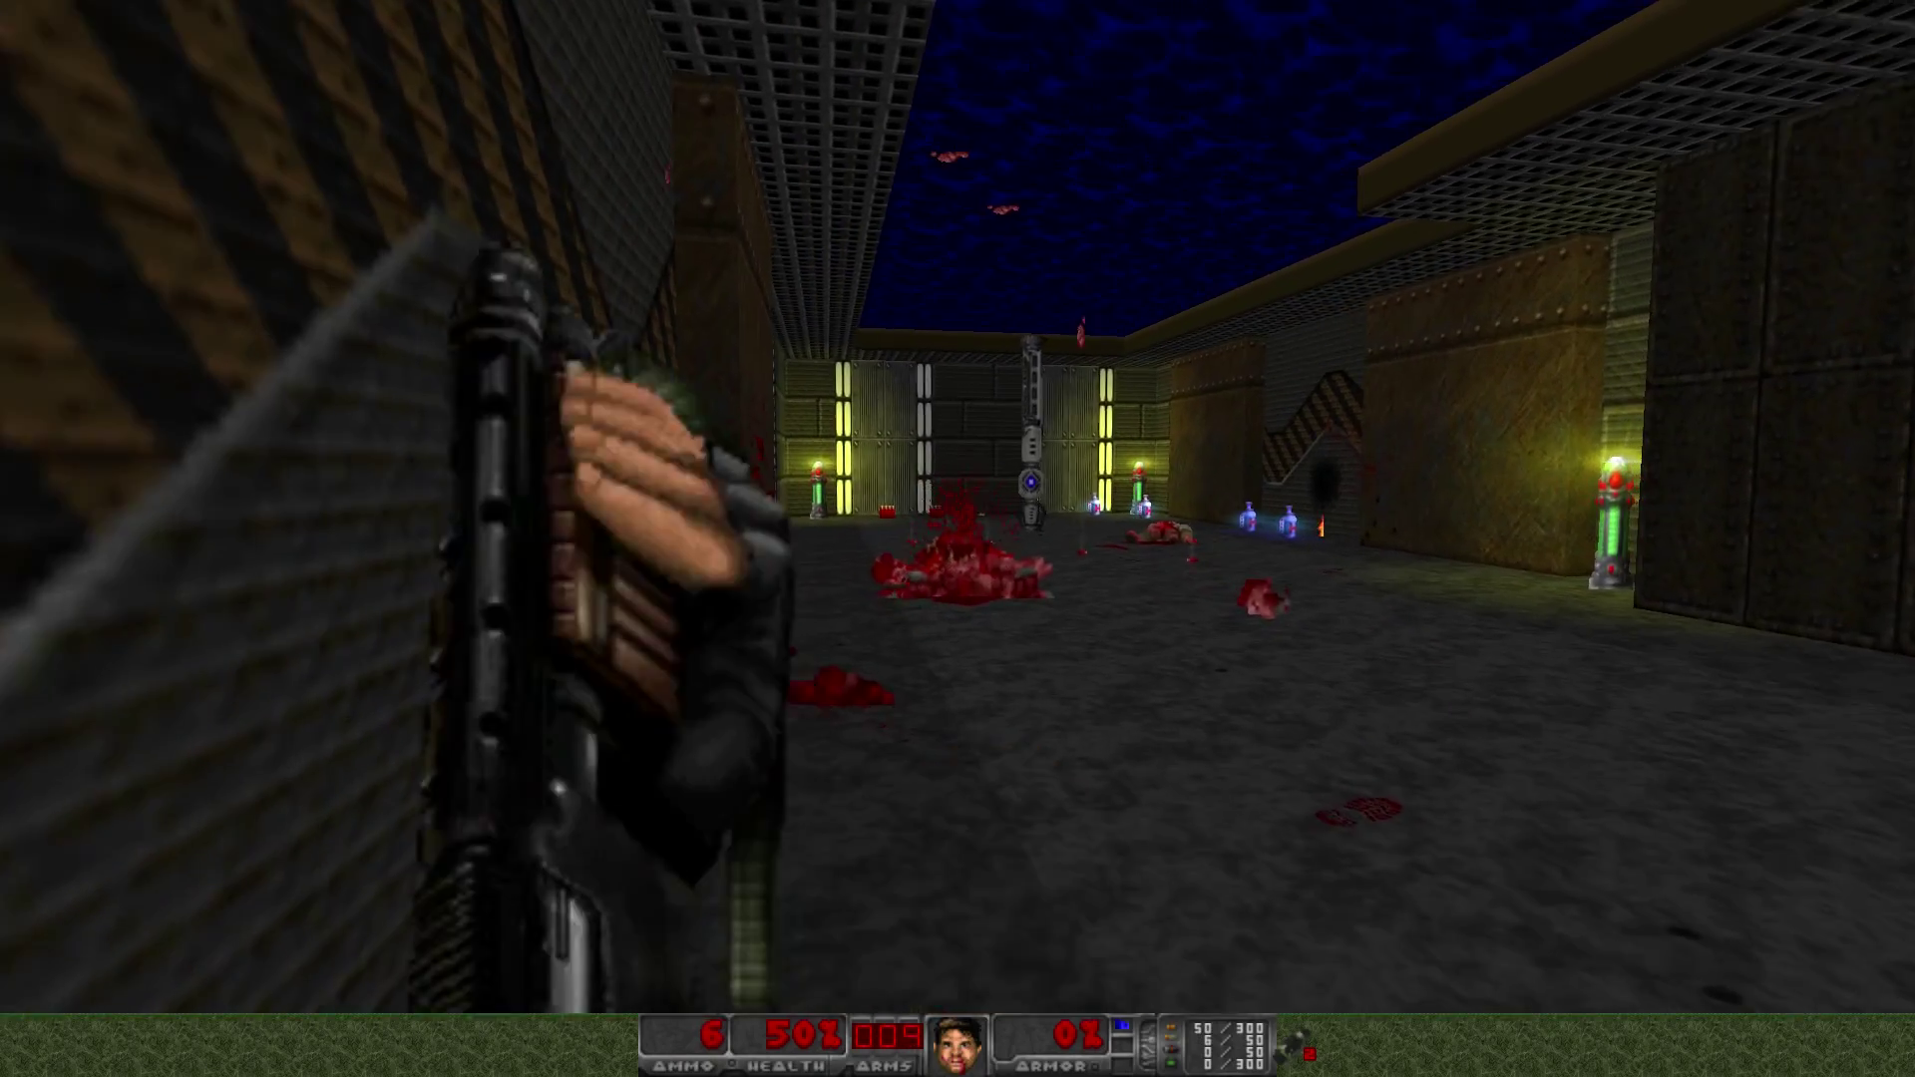
pyautogui.press('Up')
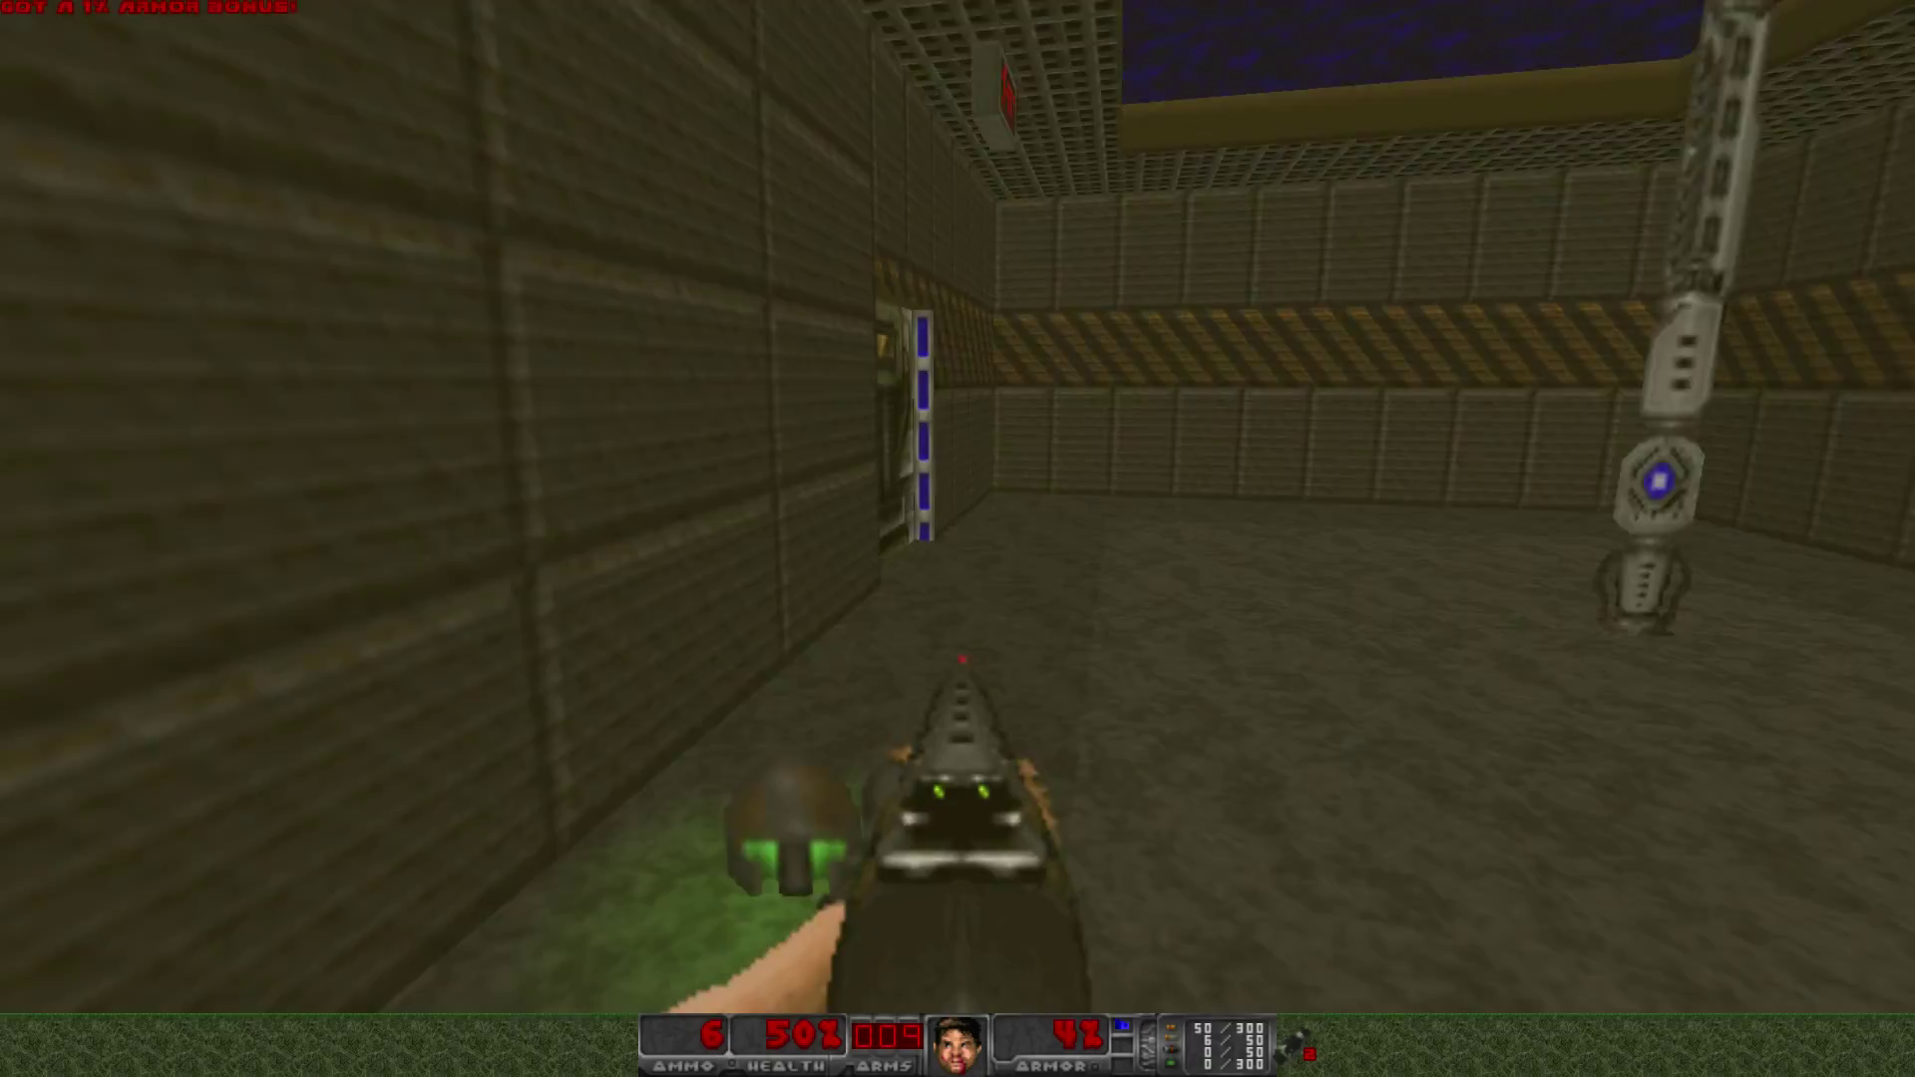
pyautogui.press('Right')
pyautogui.press('Left')
pyautogui.press('Up')
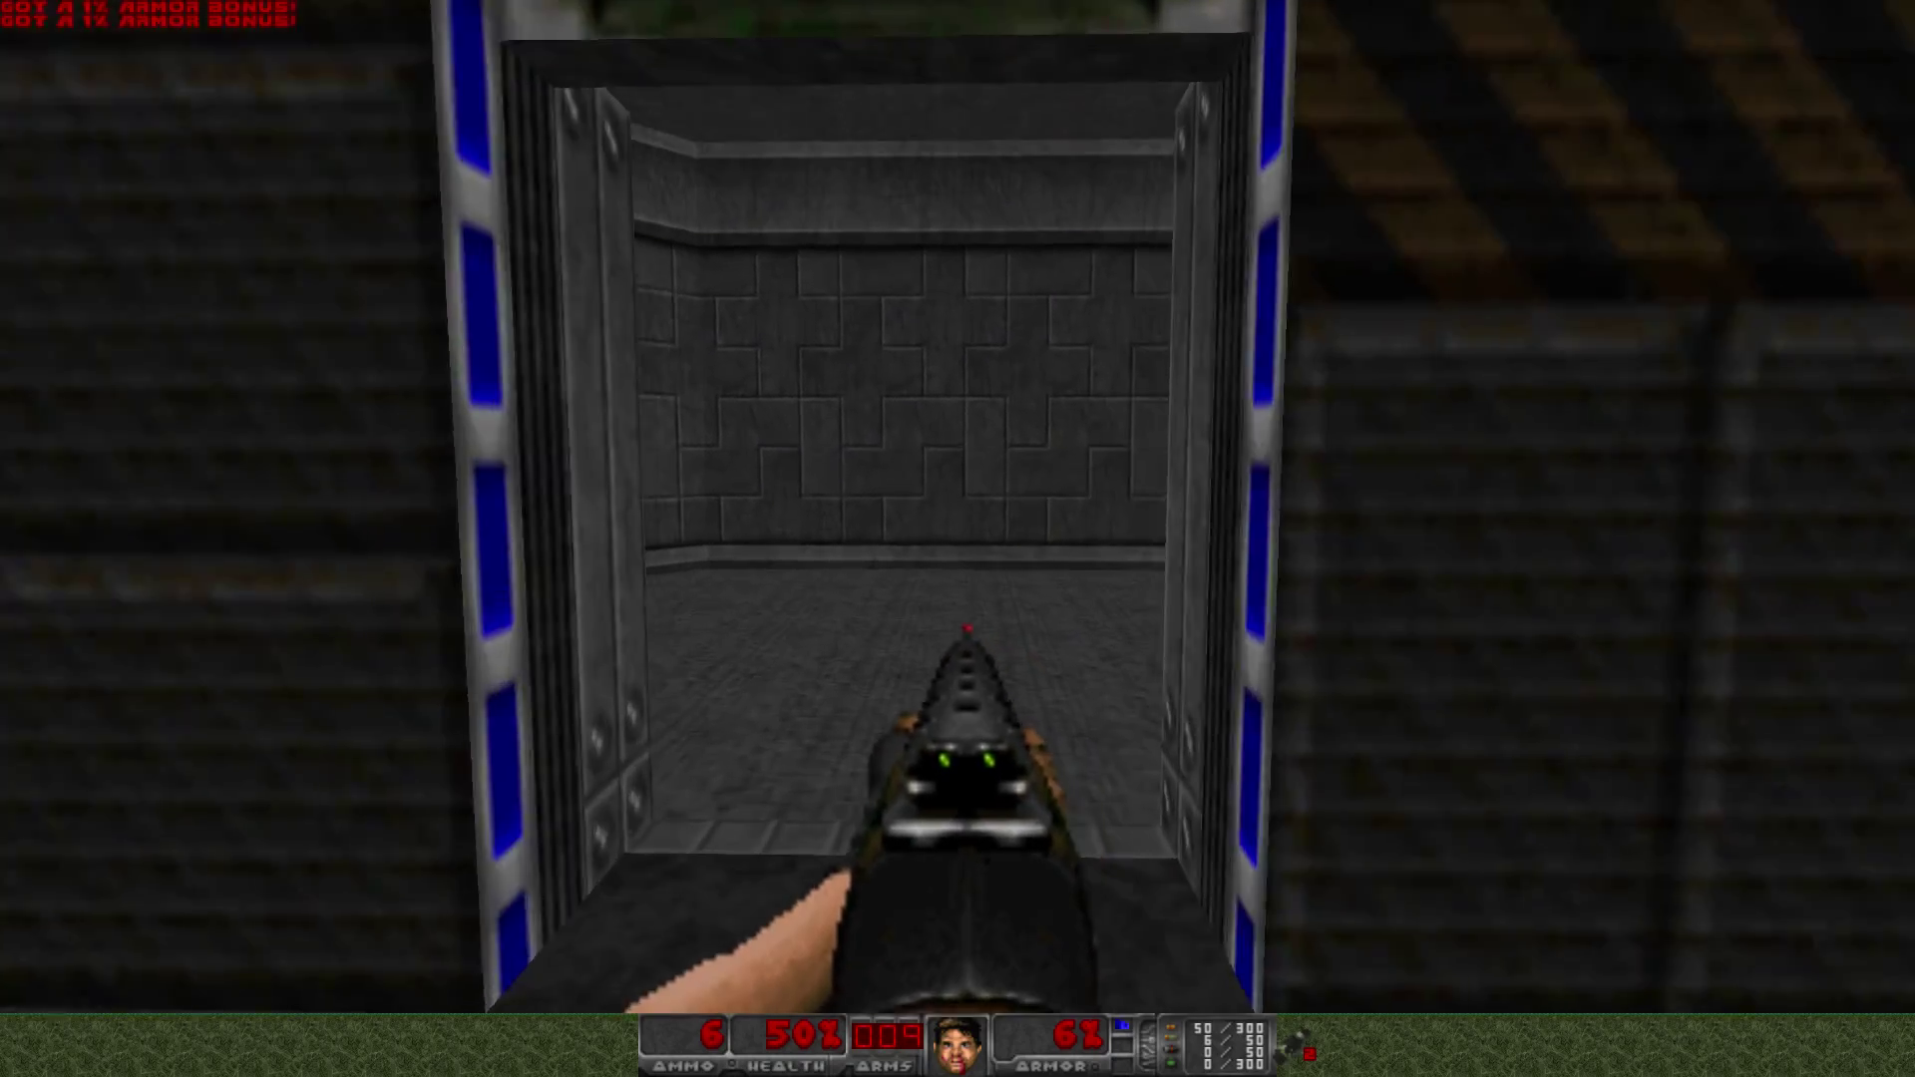
pyautogui.press('Up')
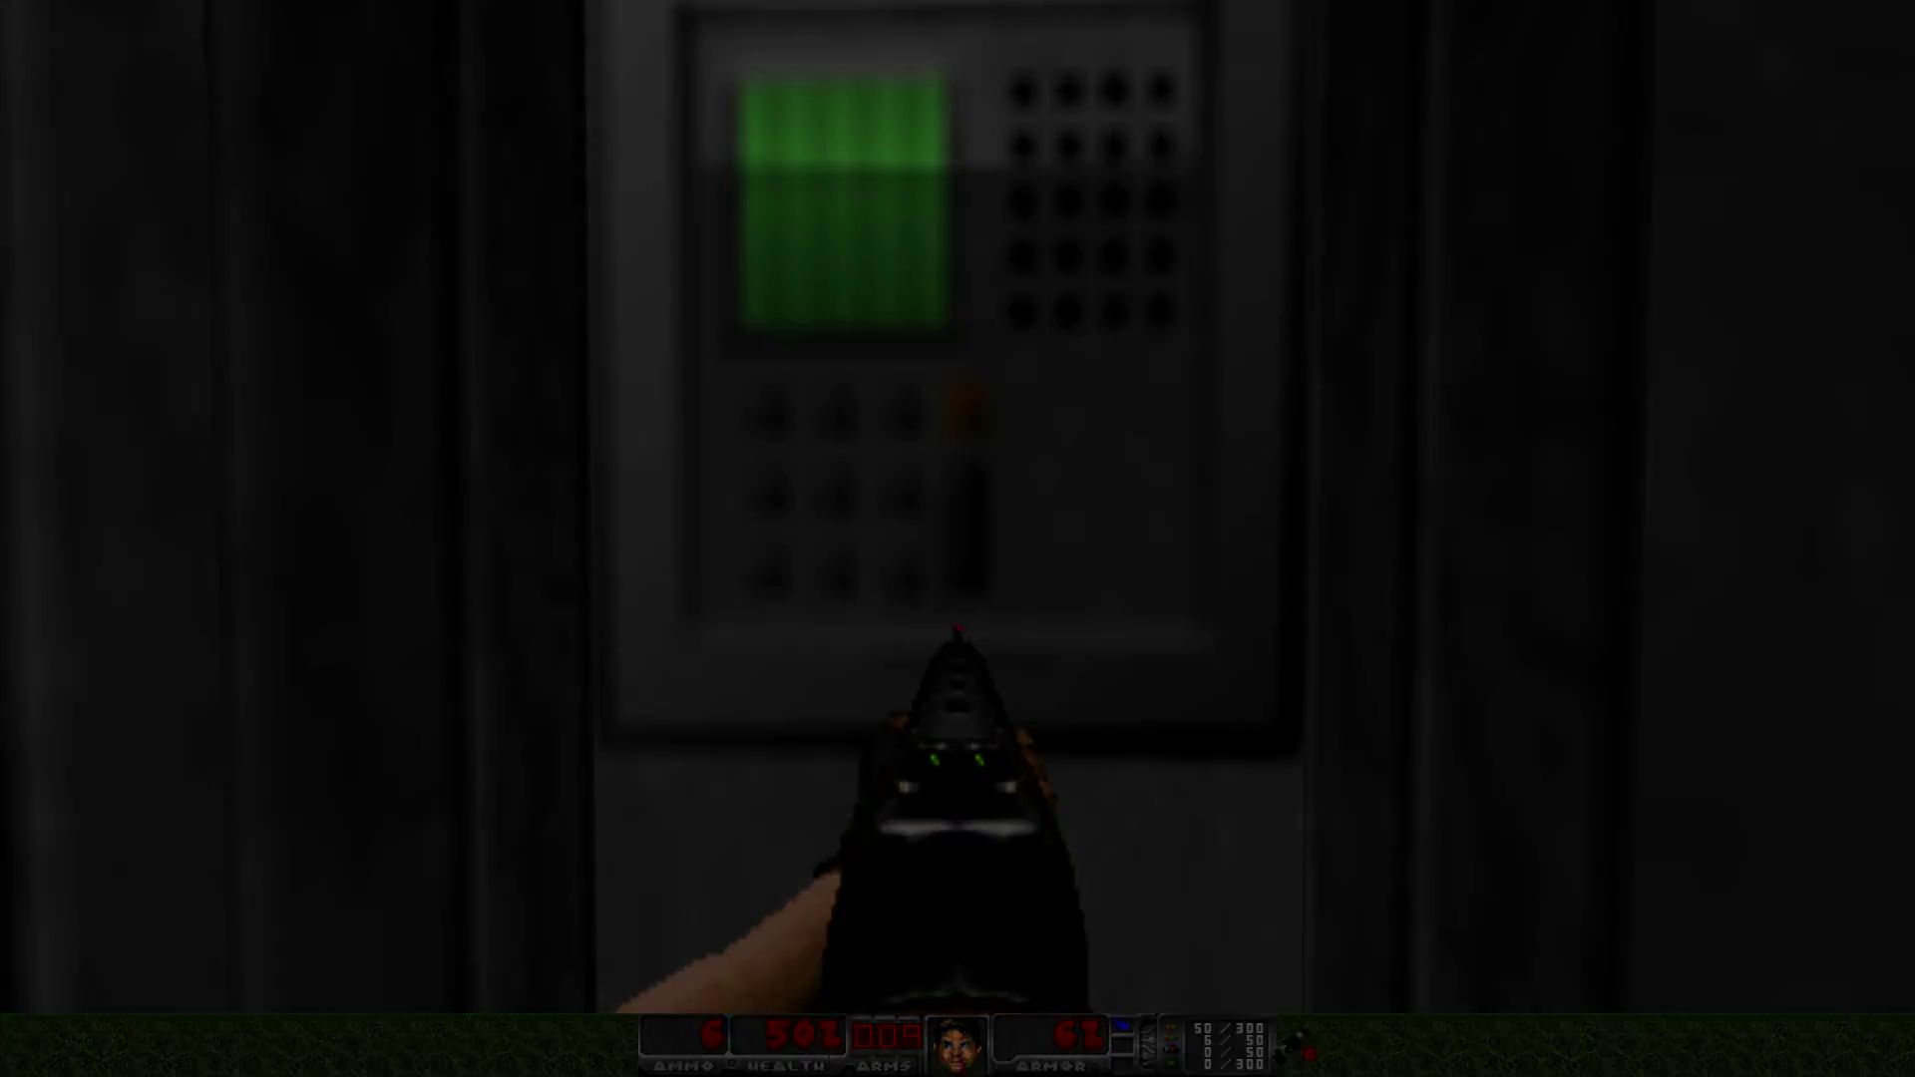